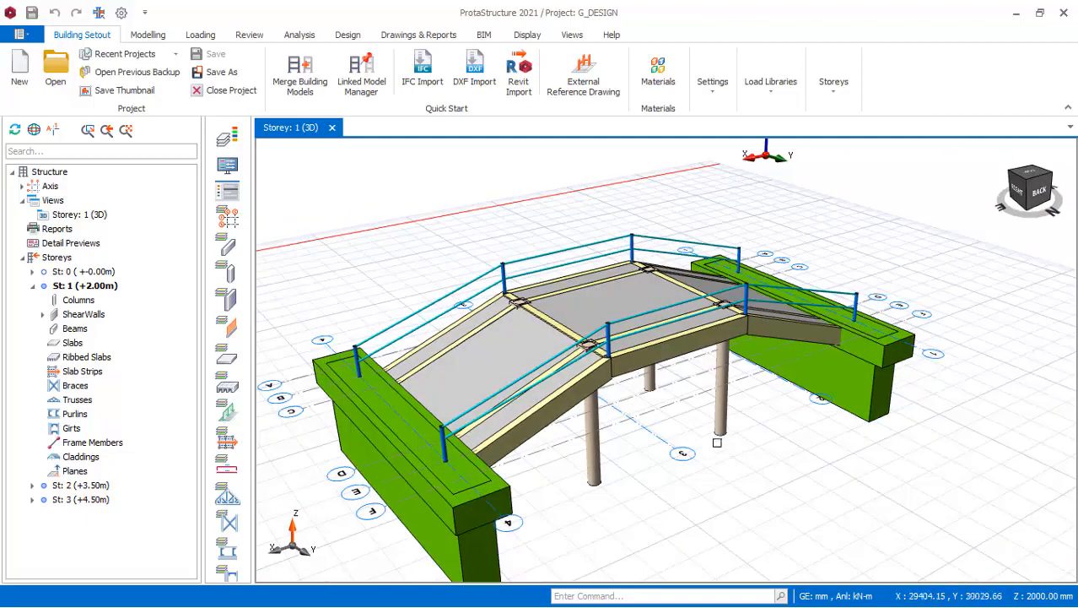
Examine the bridge model in 3D from several sides, including its deck, railings, columns and abutments.
middle_drag(679, 388, 631, 409)
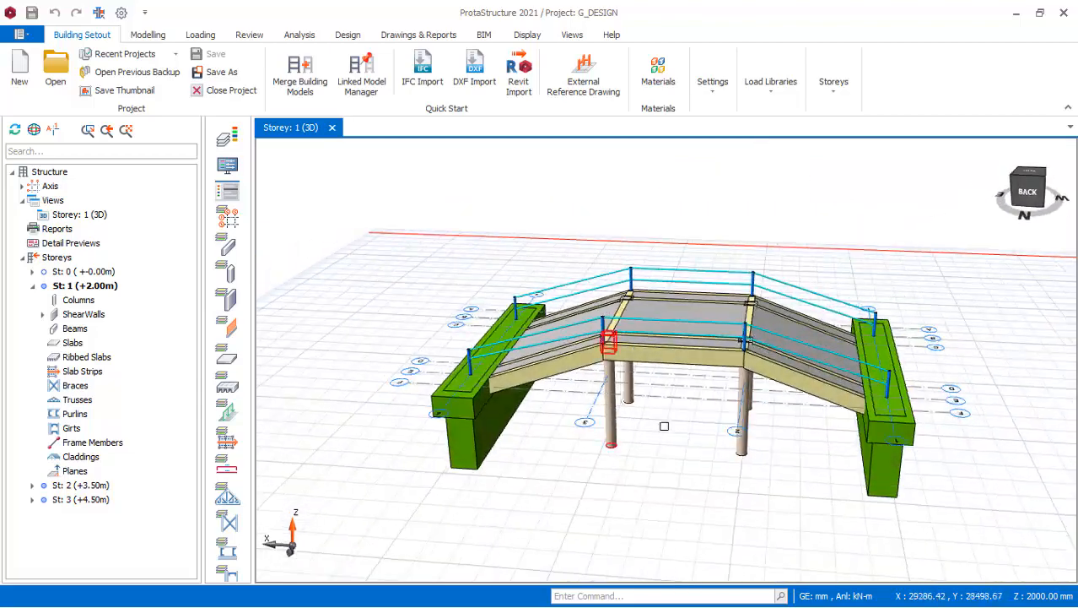
scroll(740, 458, up, 2)
scroll(718, 447, down, 2)
scroll(701, 443, up, 2)
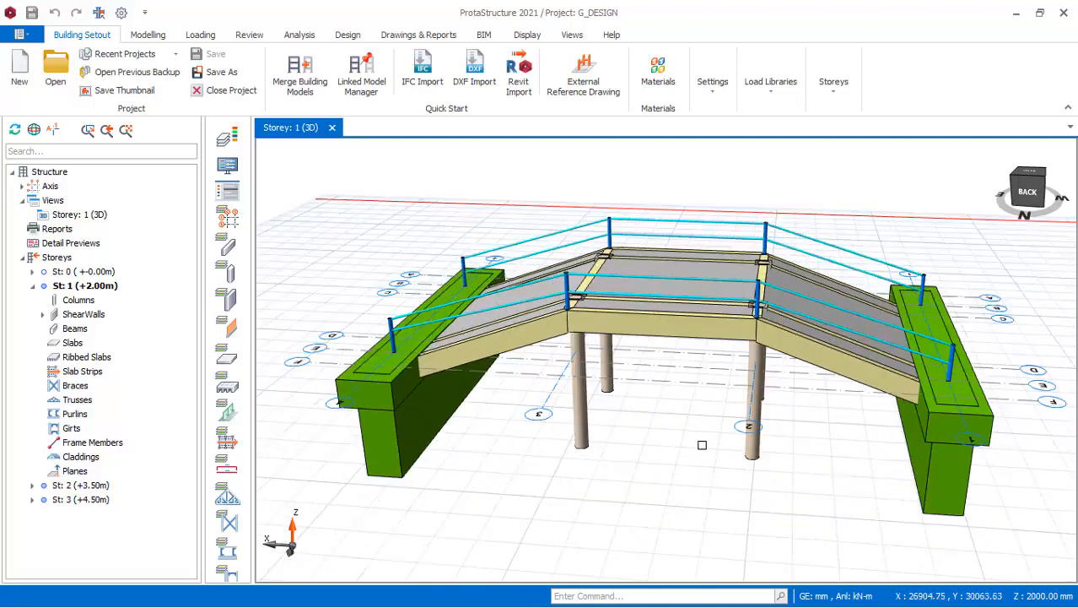
middle_drag(703, 443, 661, 441)
scroll(659, 441, down, 3)
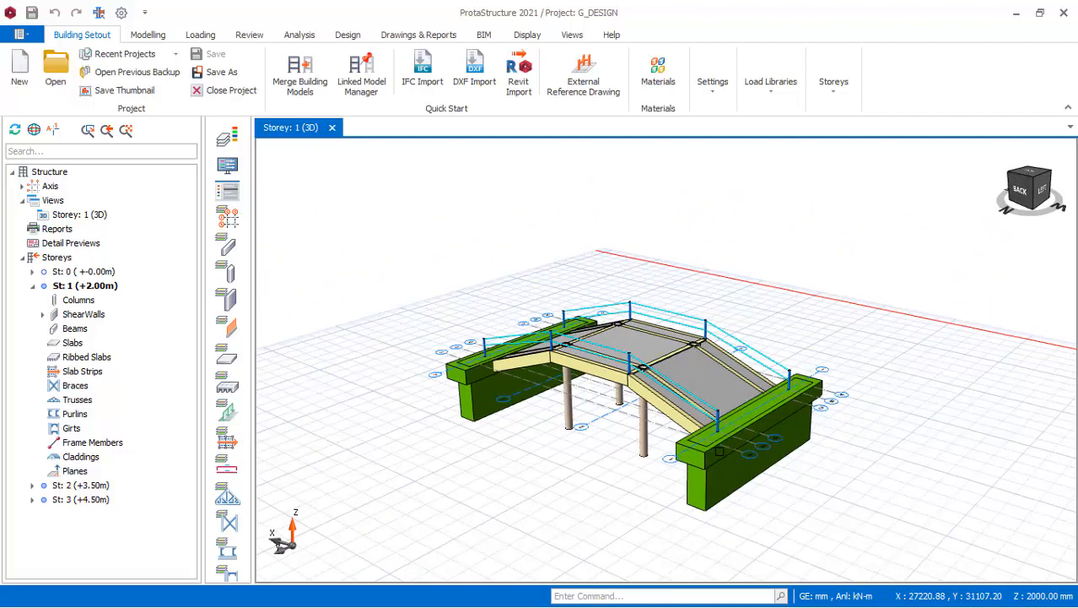
scroll(713, 438, up, 5)
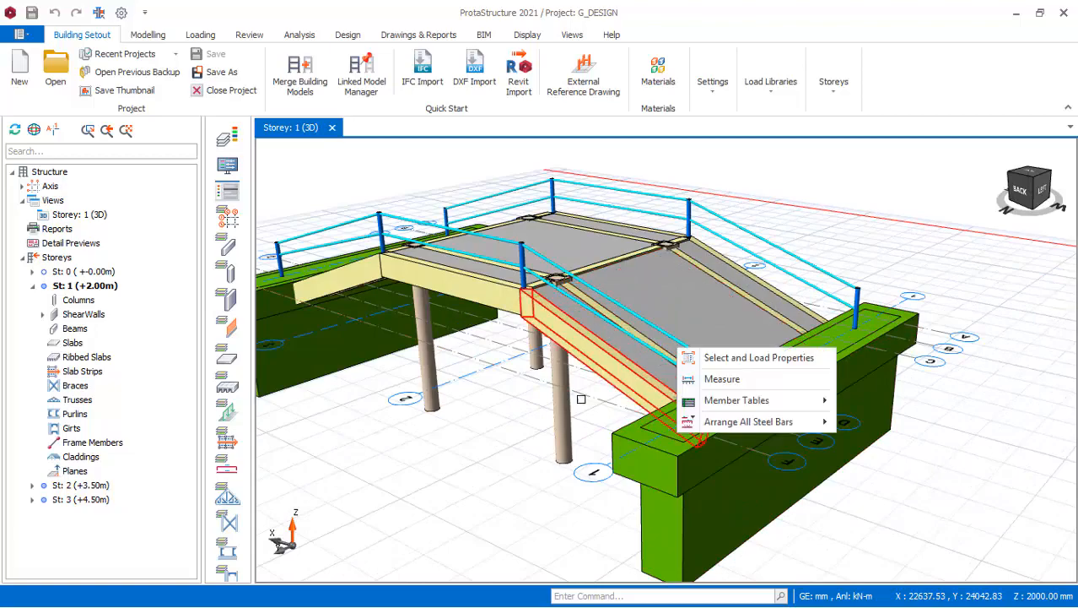
middle_drag(497, 420, 666, 400)
scroll(666, 363, up, 3)
mouse_move(665, 360)
middle_down()
mouse_move(544, 407)
mouse_move(545, 390)
mouse_move(533, 398)
middle_up()
scroll(636, 505, down, 2)
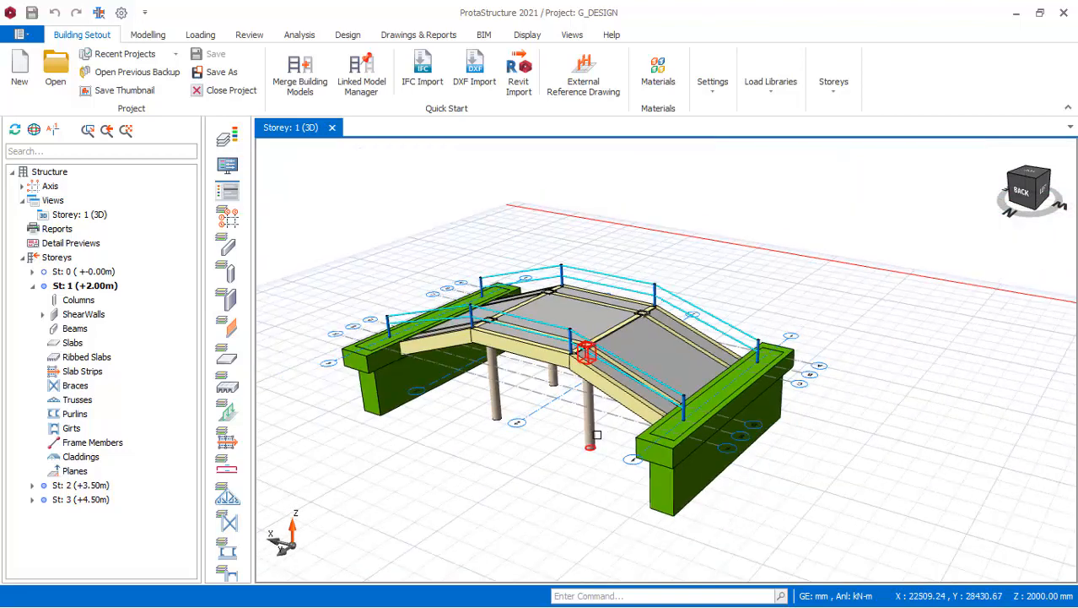
scroll(597, 434, up, 2)
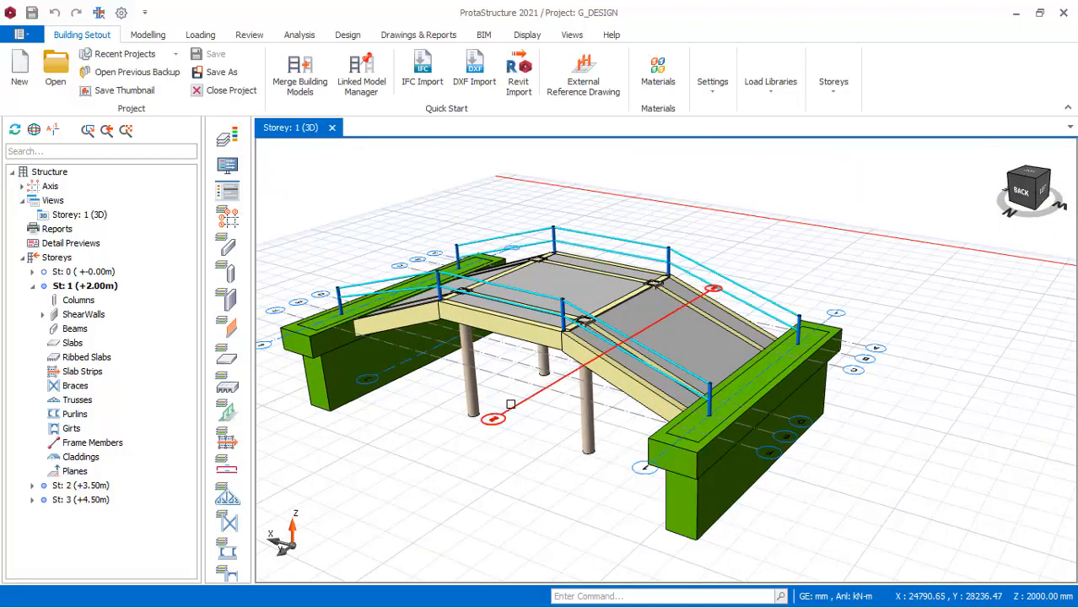
mouse_move(510, 404)
middle_down()
mouse_move(577, 405)
mouse_move(509, 407)
mouse_move(581, 387)
middle_up()
scroll(581, 387, up, 2)
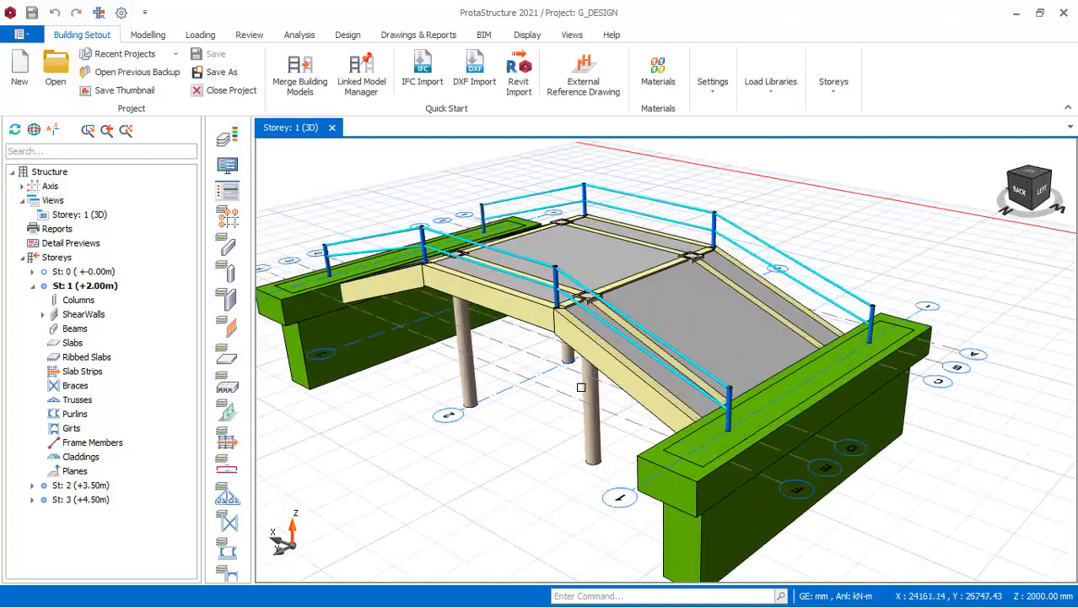
scroll(531, 381, down, 2)
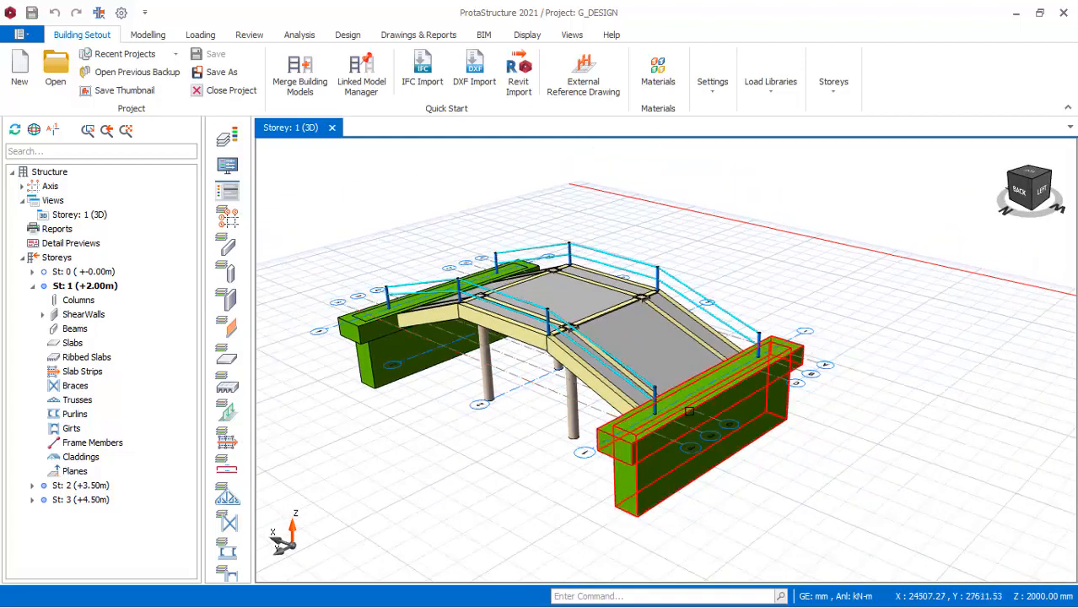
View the load properties of the sloped deck slab between axes 1 and 2 and close them.
click(644, 347)
right_click(644, 336)
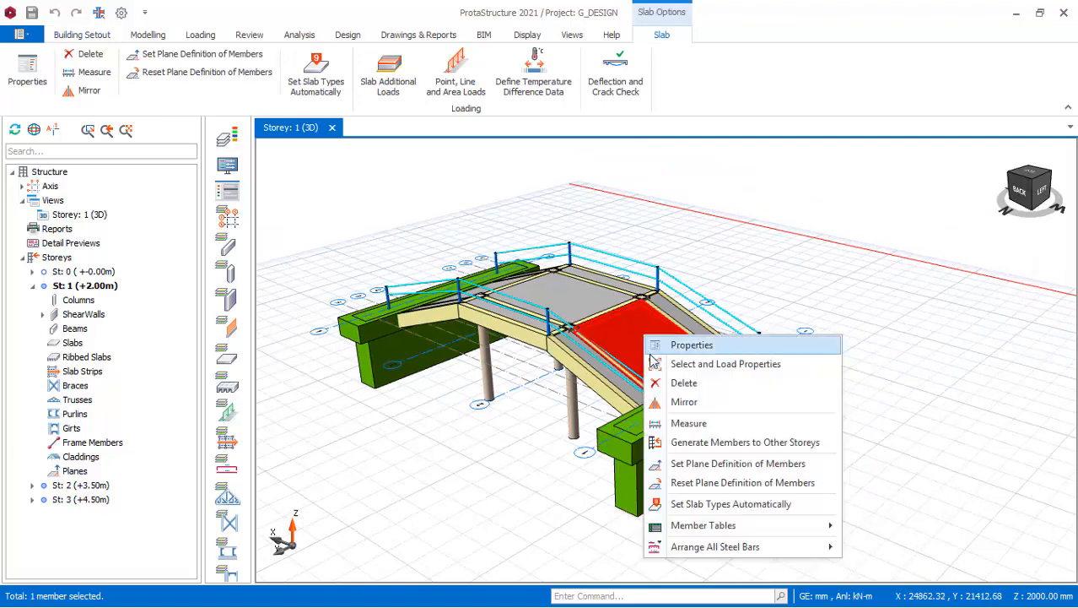
click(690, 345)
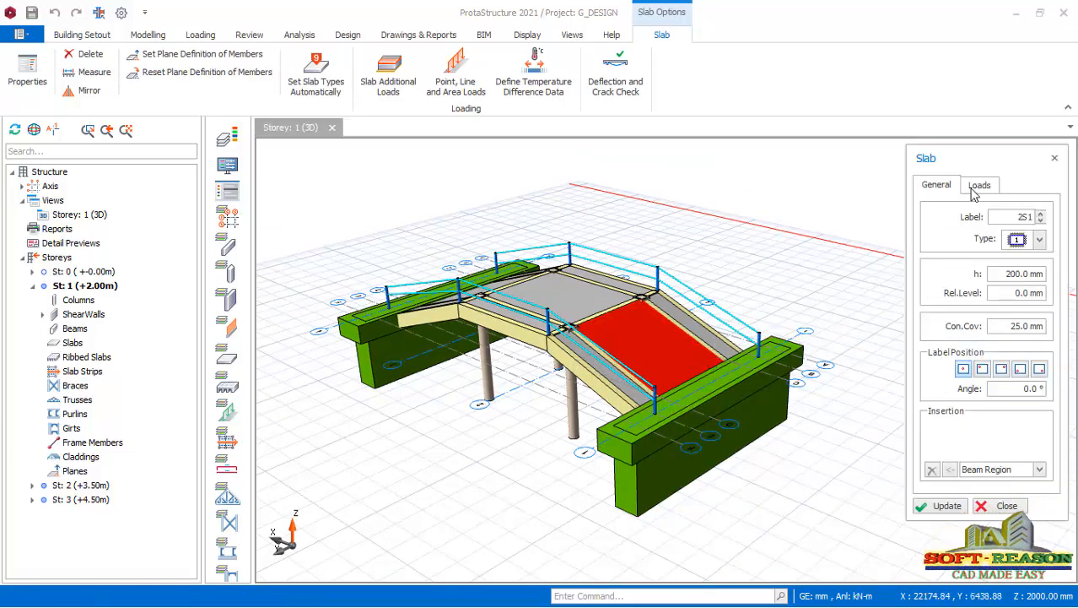
click(979, 185)
drag(983, 162, 907, 154)
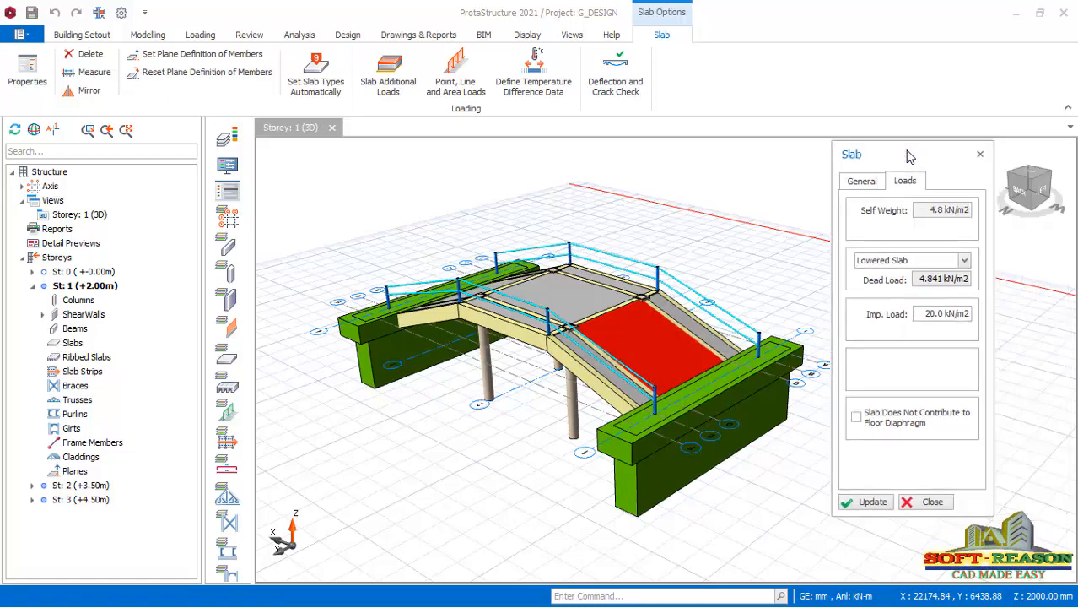
double_click(907, 154)
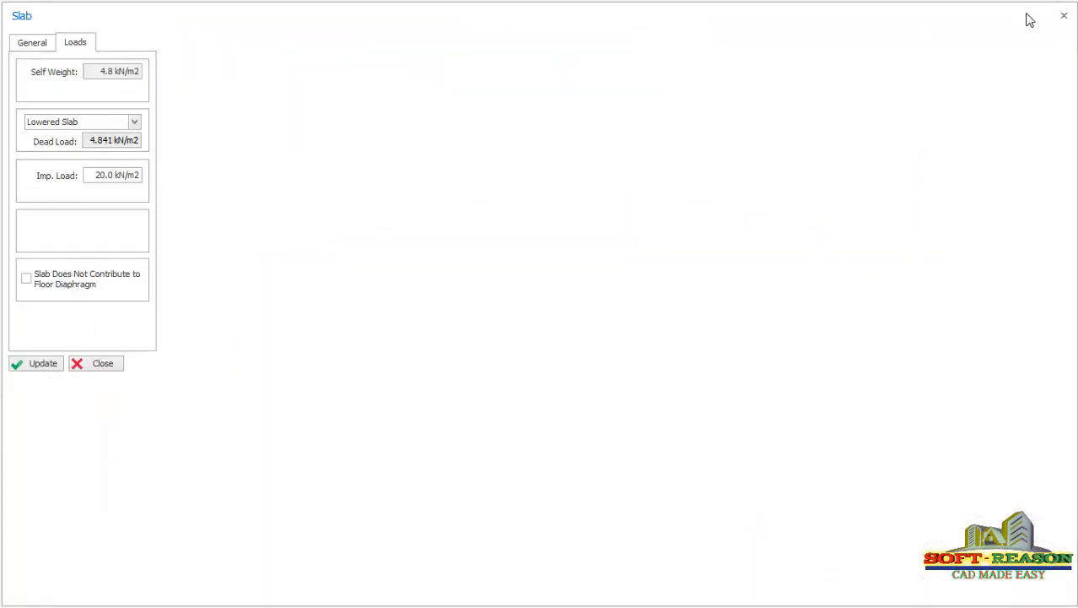
click(1064, 16)
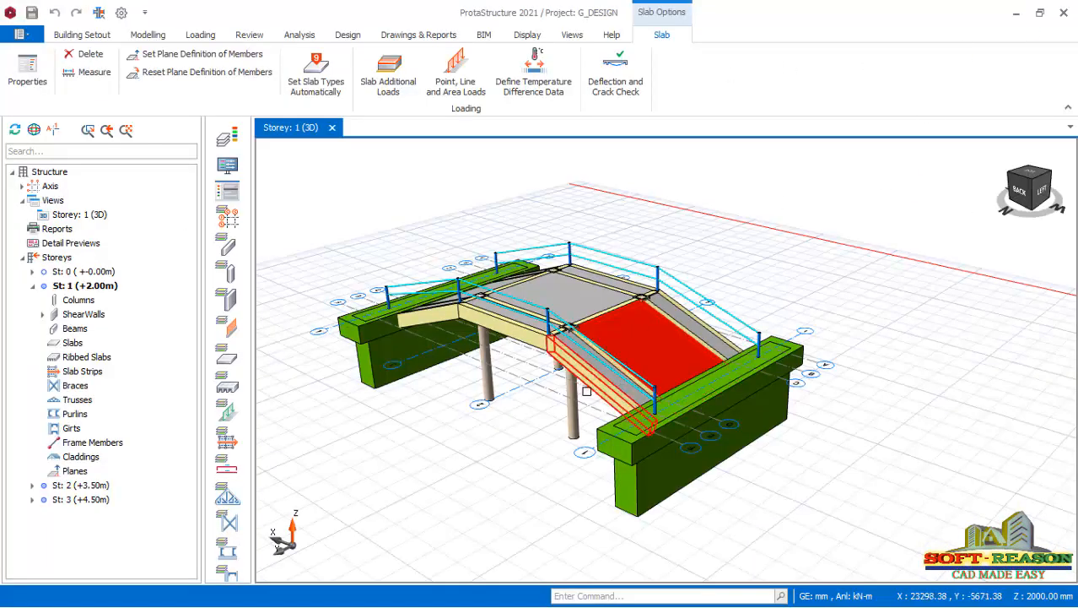
Reopen the selected slab's properties, review its dead and imposed loads, and update the slab.
right_click(644, 331)
click(681, 344)
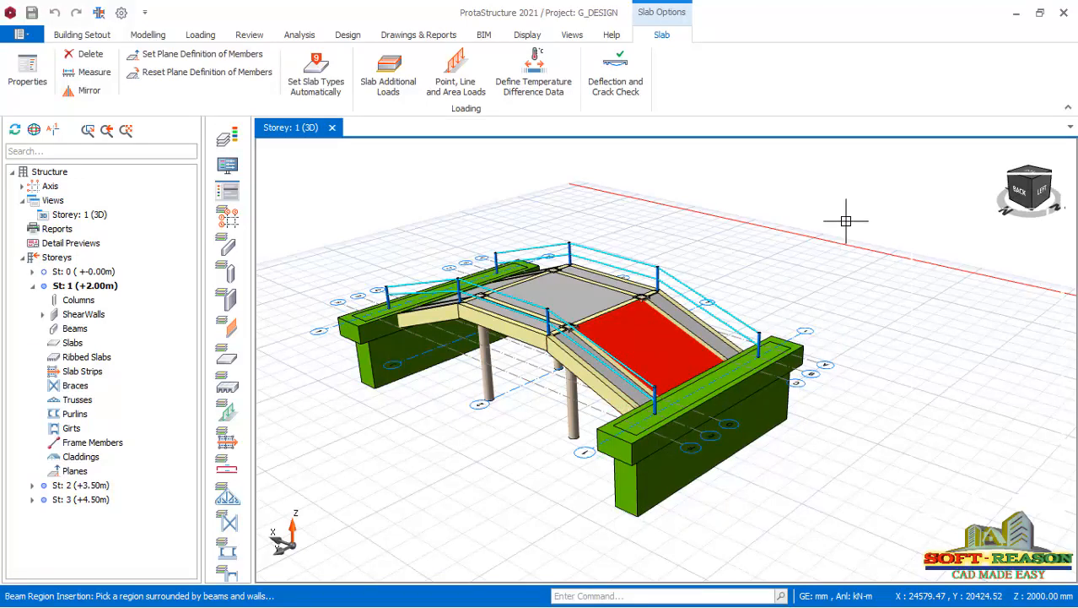
click(987, 187)
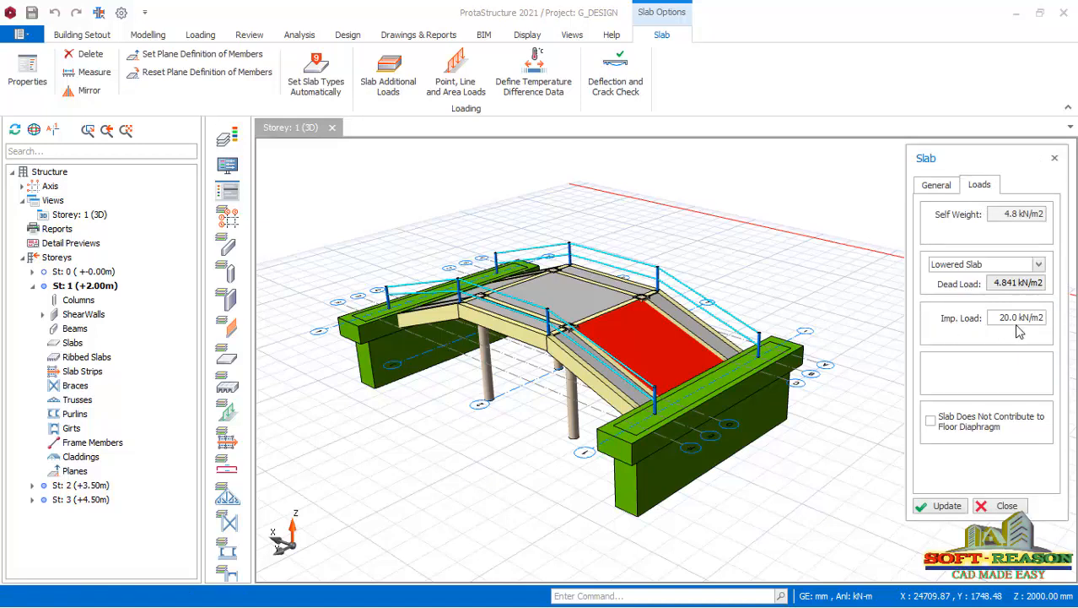
scroll(602, 368, up, 4)
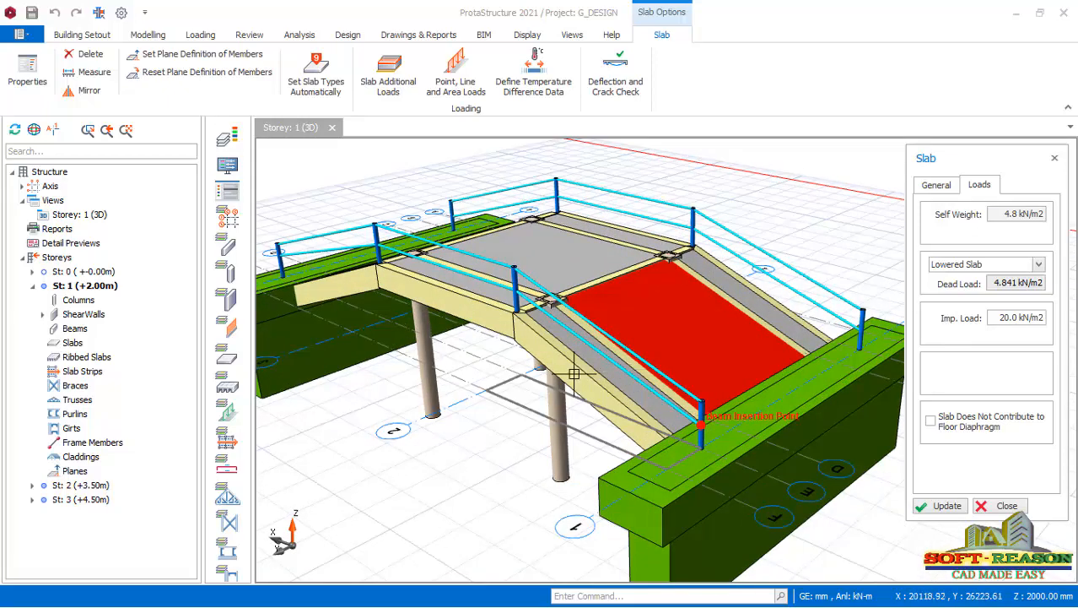
scroll(573, 374, down, 3)
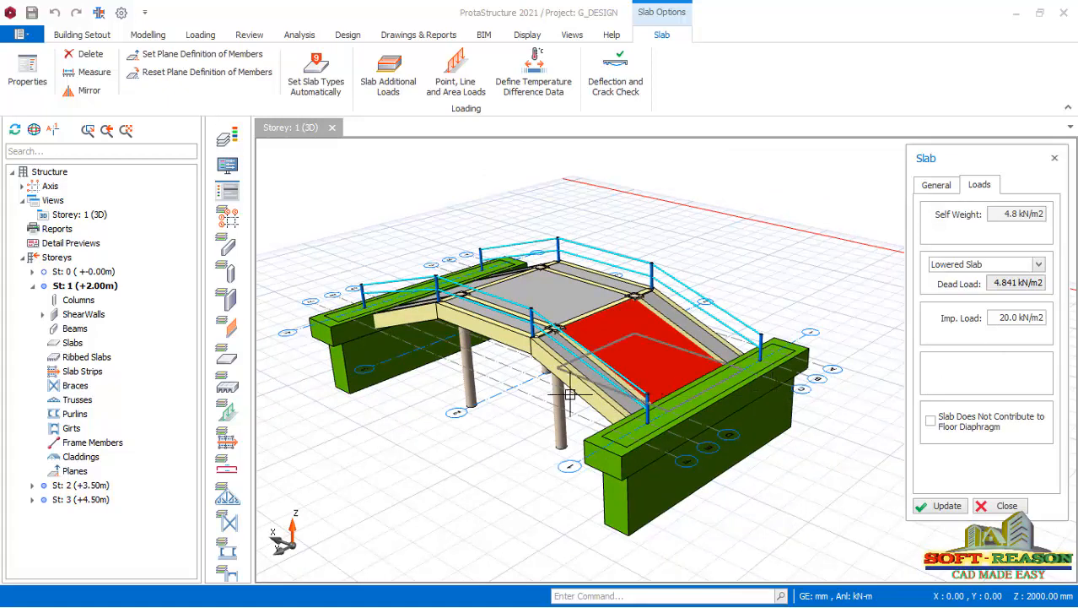
middle_drag(506, 397, 589, 396)
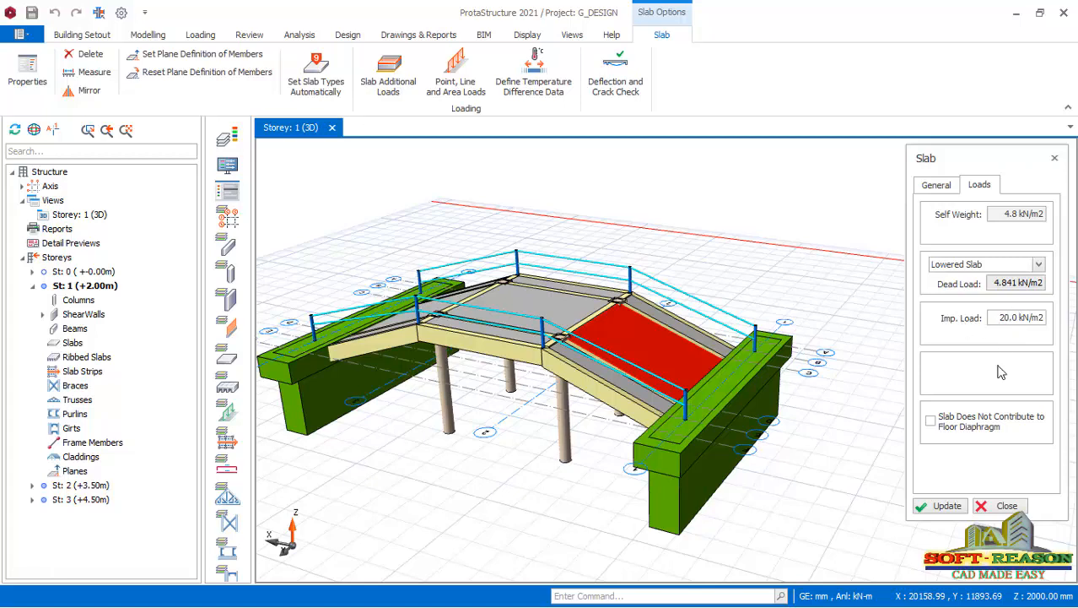
click(942, 506)
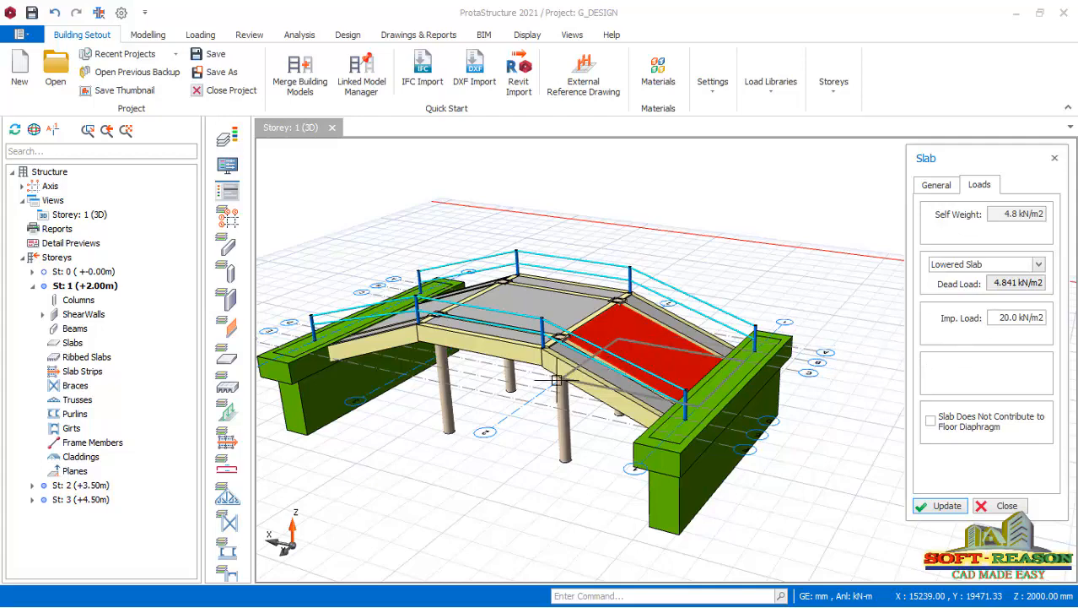
mouse_move(579, 416)
middle_down()
mouse_move(630, 388)
mouse_move(592, 406)
middle_up()
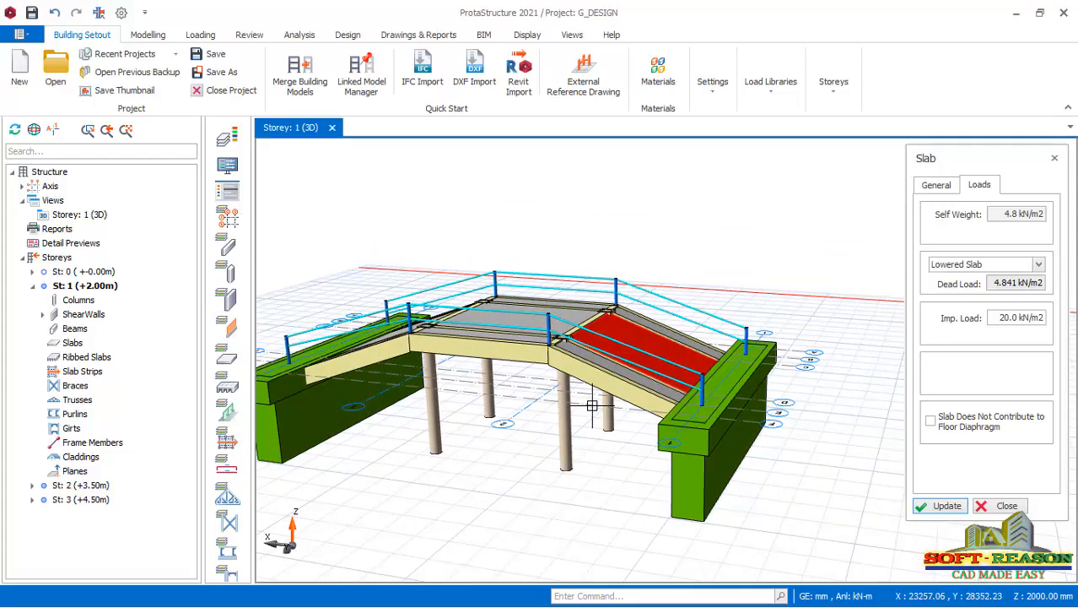
click(1007, 506)
Generate the load combinations automatically with dead, live, pattern and notional loads included, and accept the list.
scroll(573, 428, down, 2)
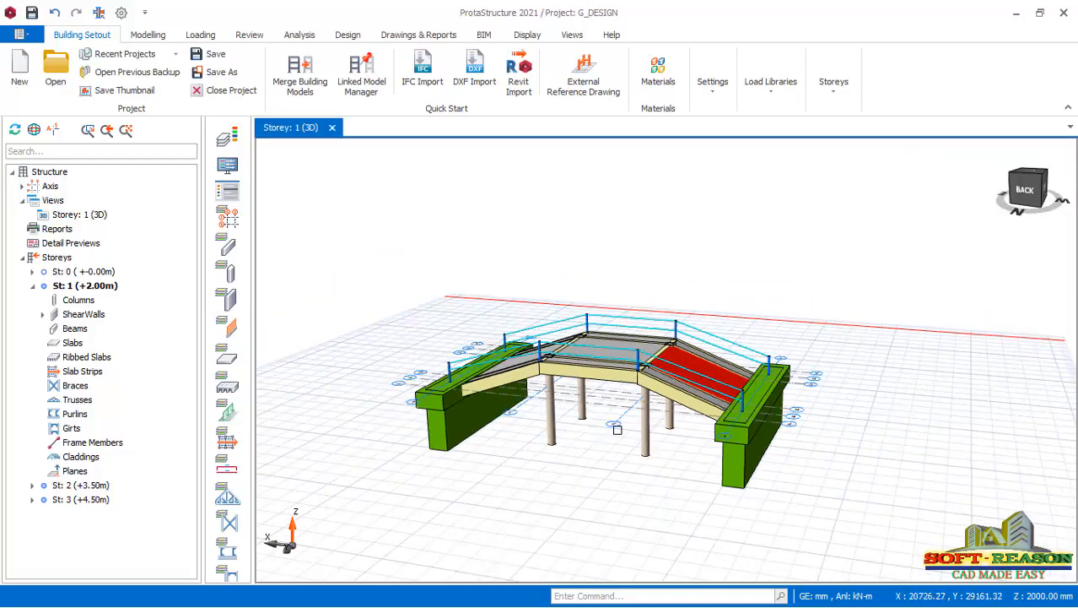
middle_drag(574, 428, 632, 448)
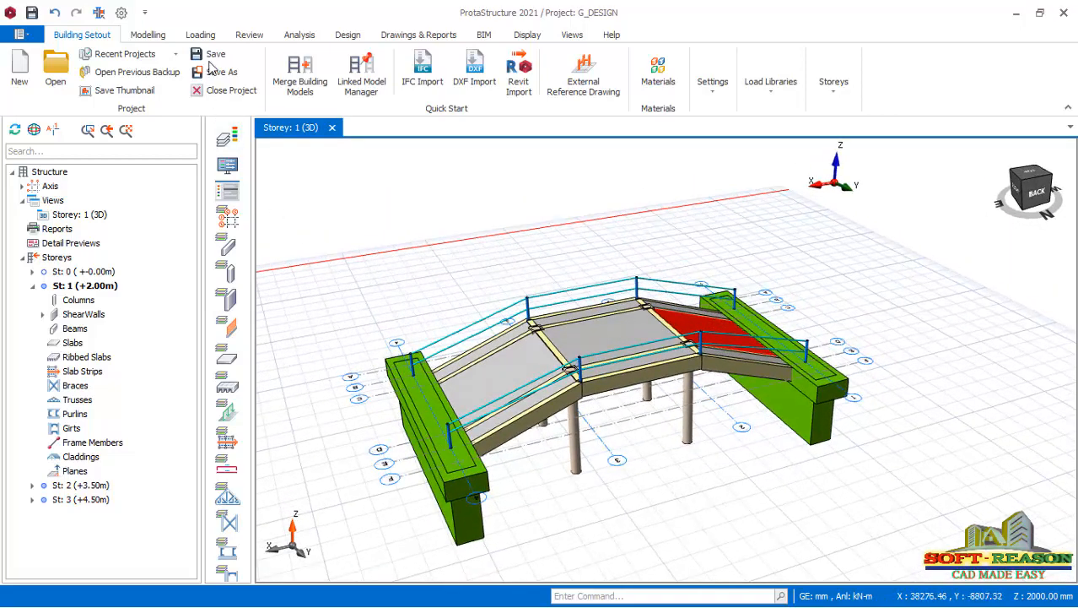
click(200, 35)
click(36, 77)
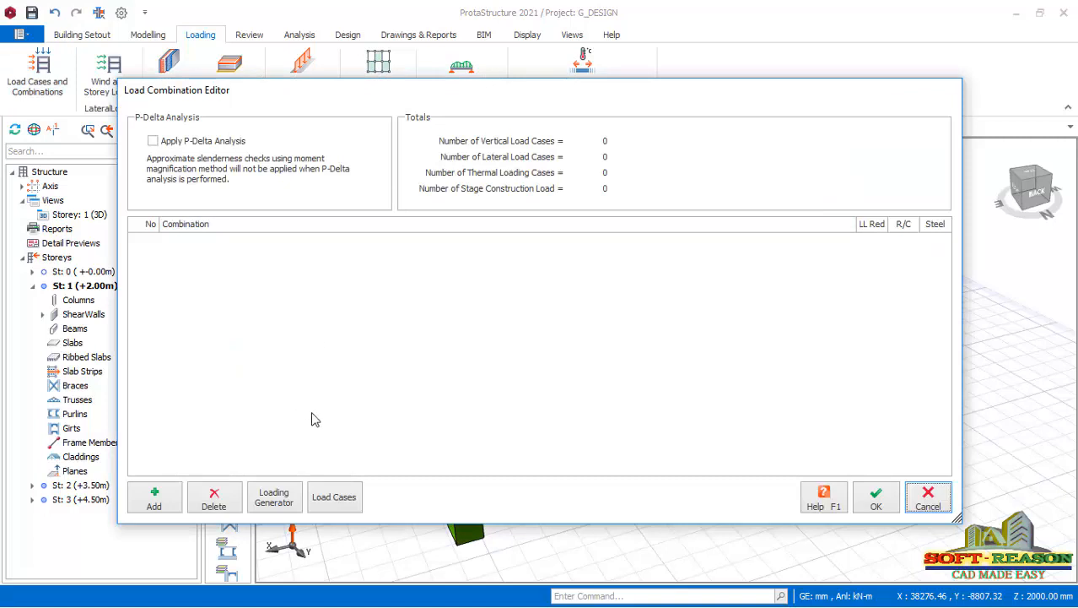
click(288, 494)
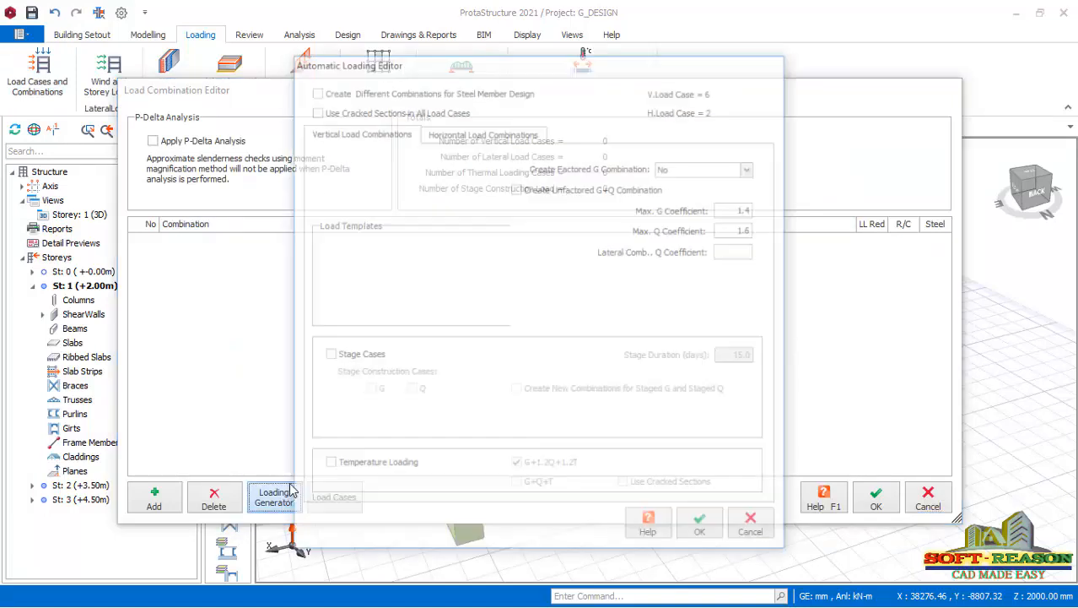
click(470, 135)
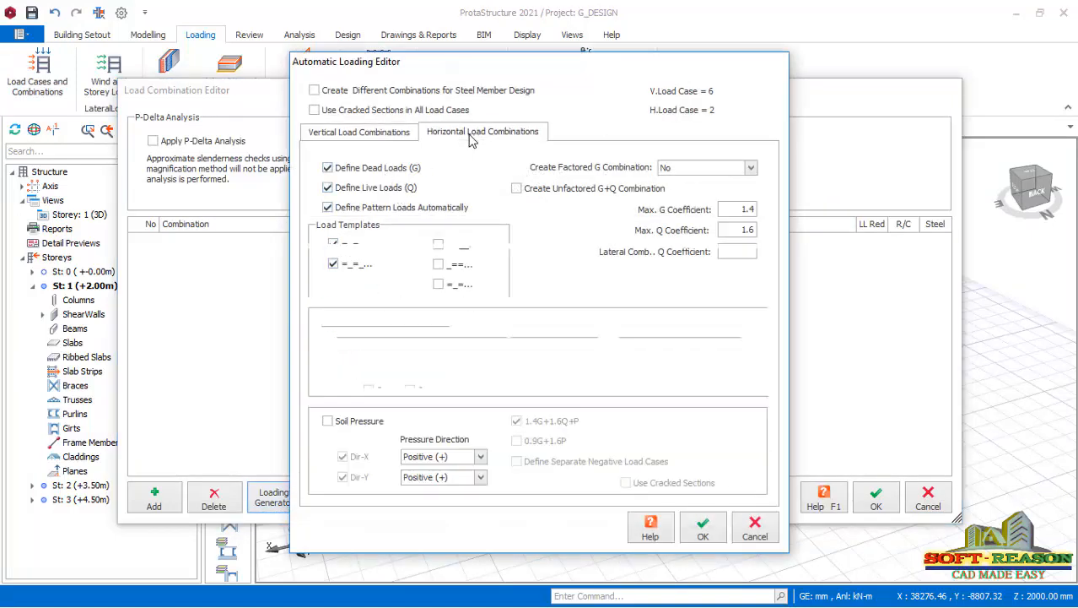
click(394, 135)
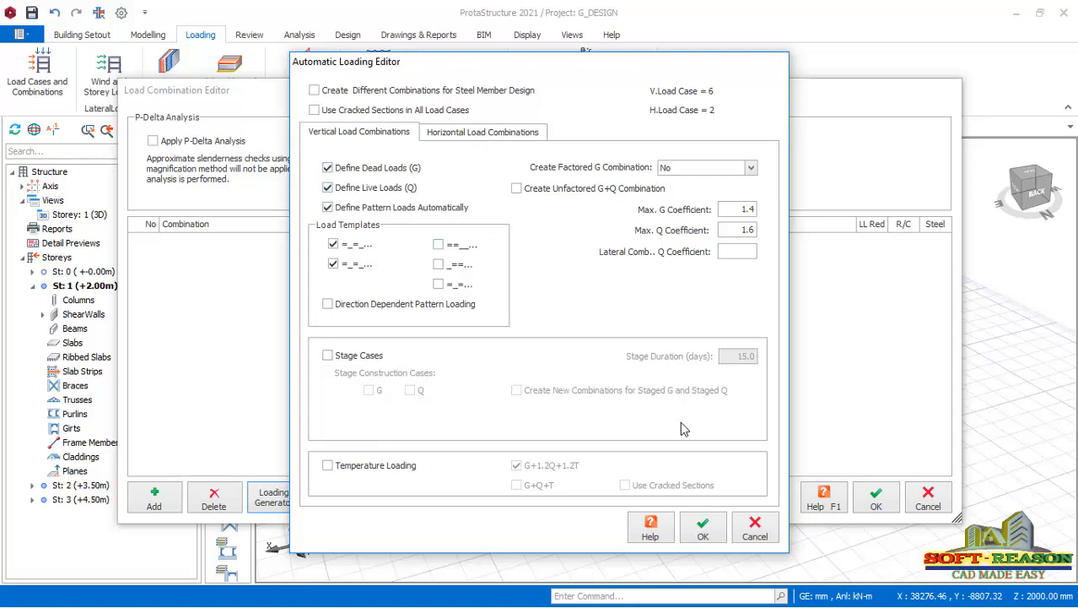
click(702, 530)
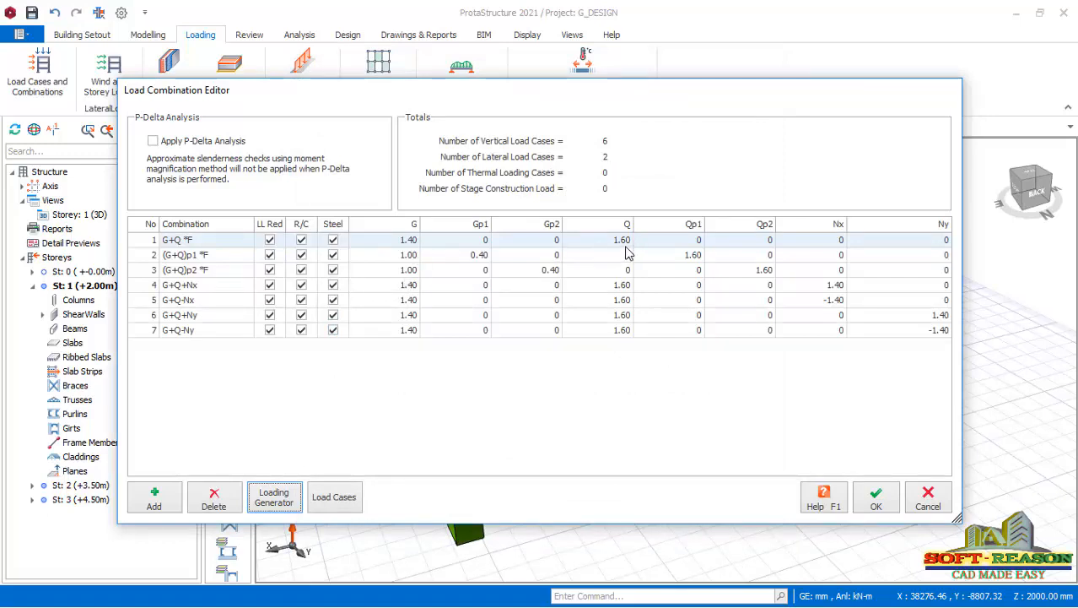
click(883, 509)
Make storey 2 the active storey and change its 3D view to a plan view.
middle_drag(798, 468, 684, 441)
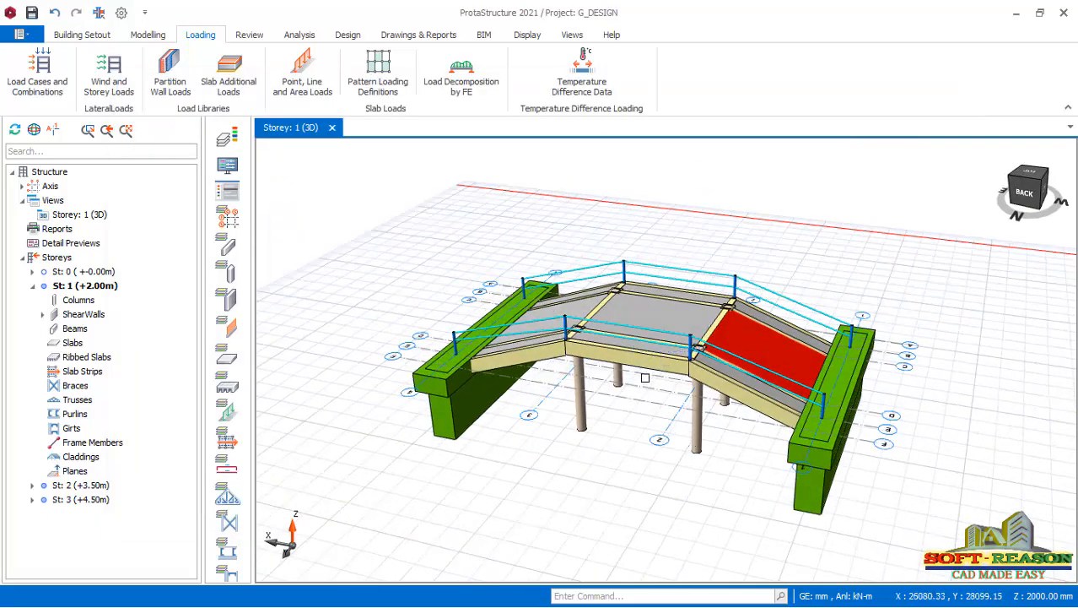
mouse_move(641, 367)
double_click(81, 487)
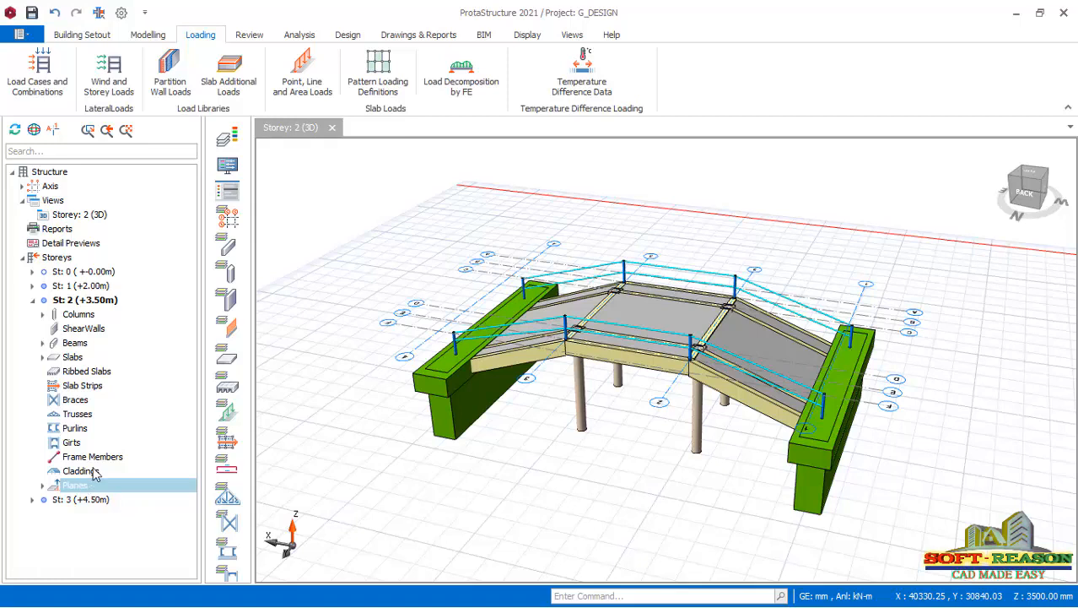
right_click(93, 215)
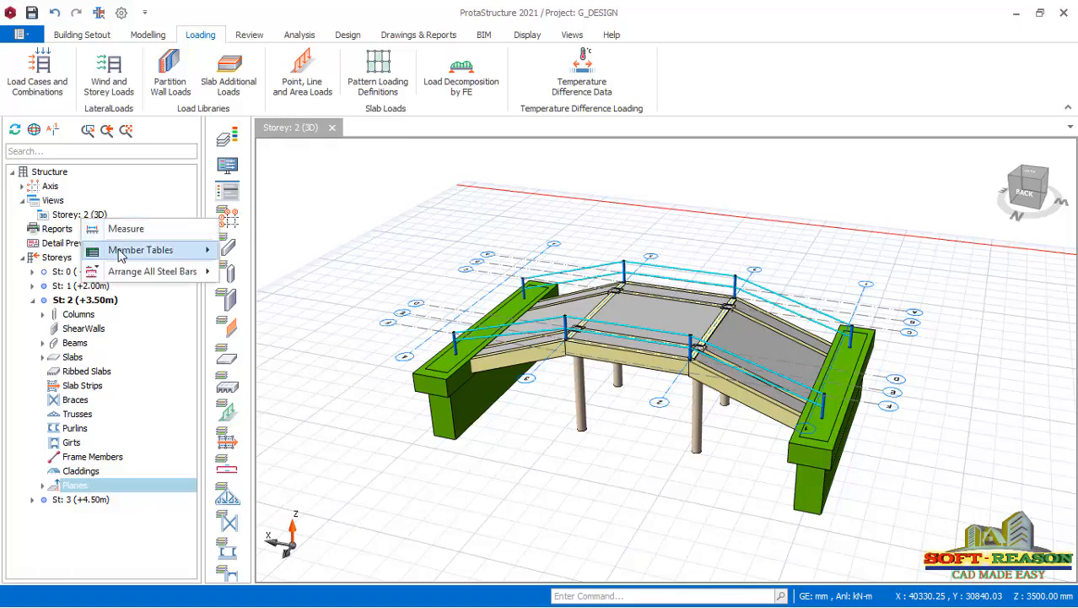
click(95, 216)
right_click(93, 215)
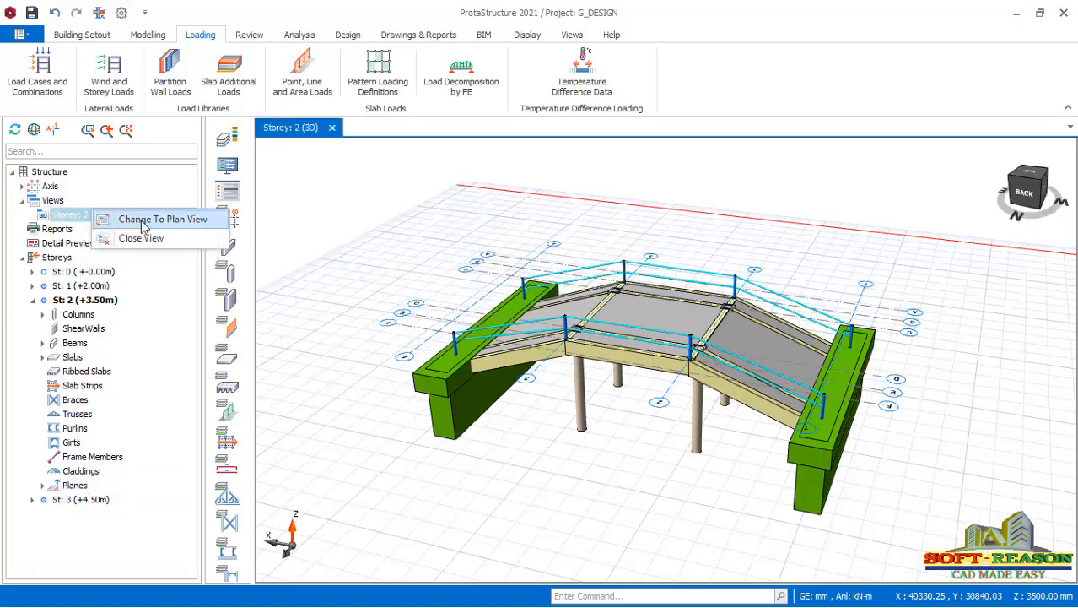
click(142, 220)
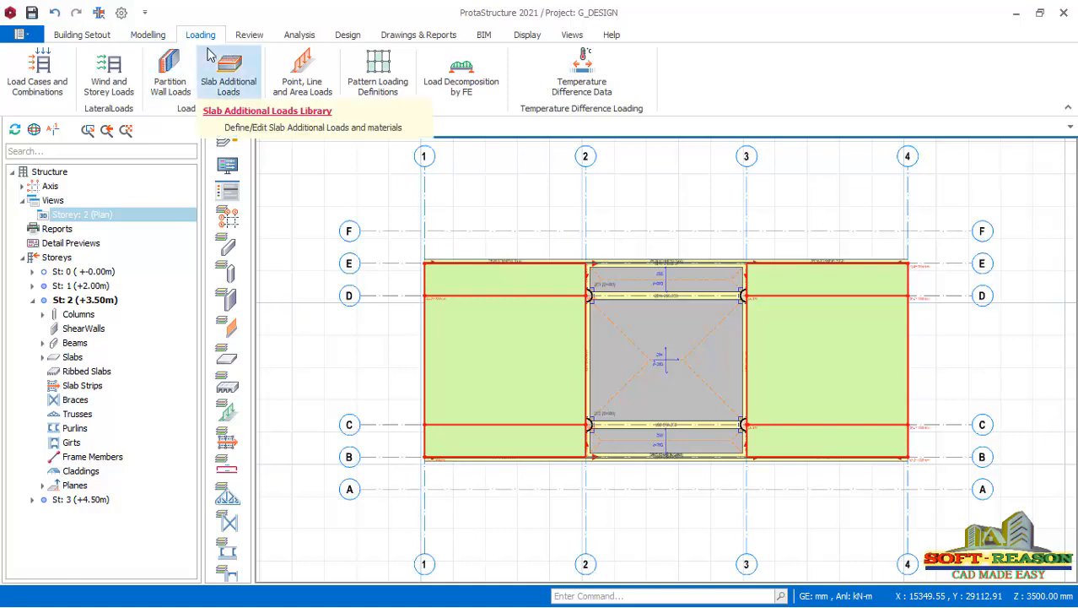
Start a slab line load in the dead load case with start and end magnitudes of 5 kN/m.
click(306, 95)
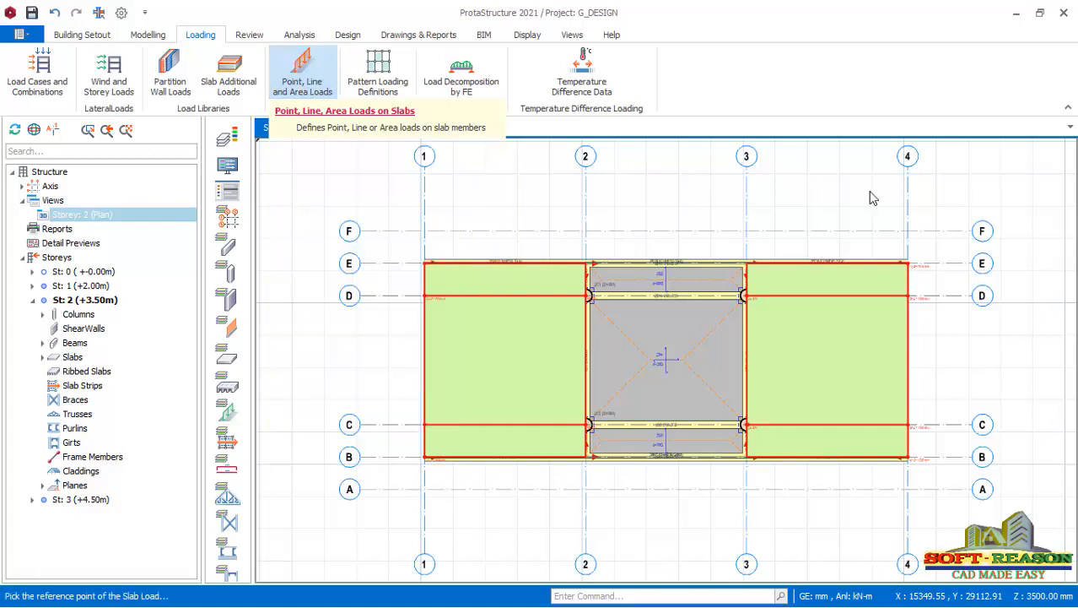
click(951, 196)
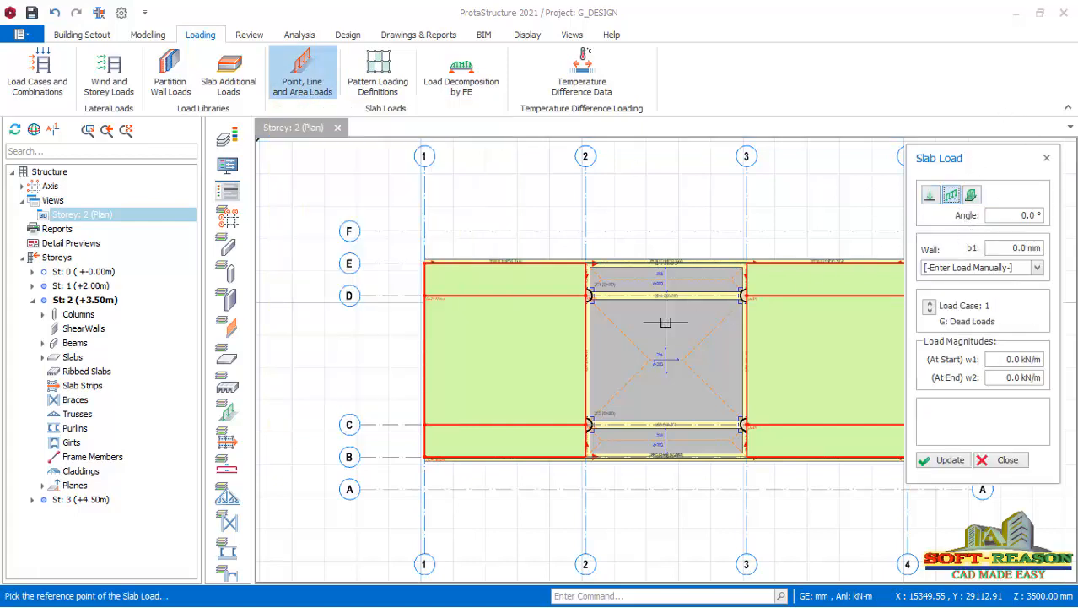
scroll(574, 342, down, 3)
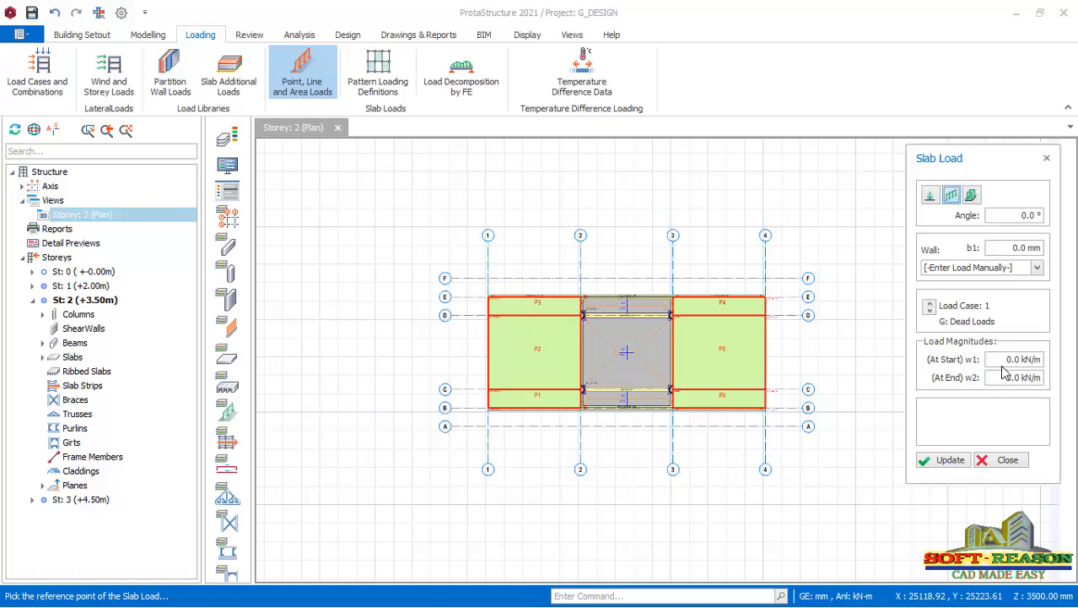
scroll(684, 363, up, 2)
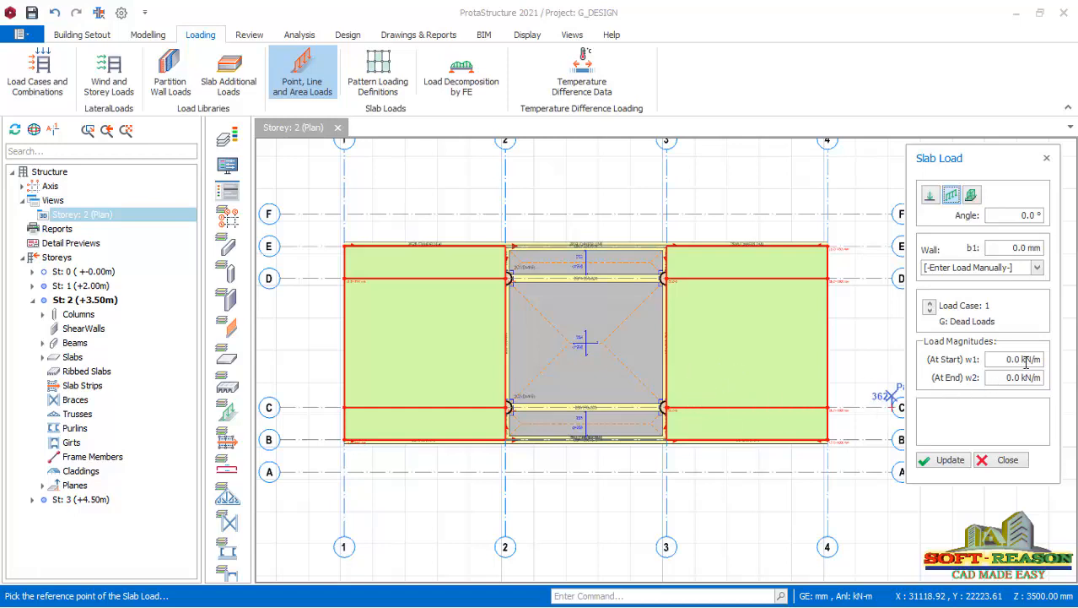
drag(1004, 360, 1026, 360)
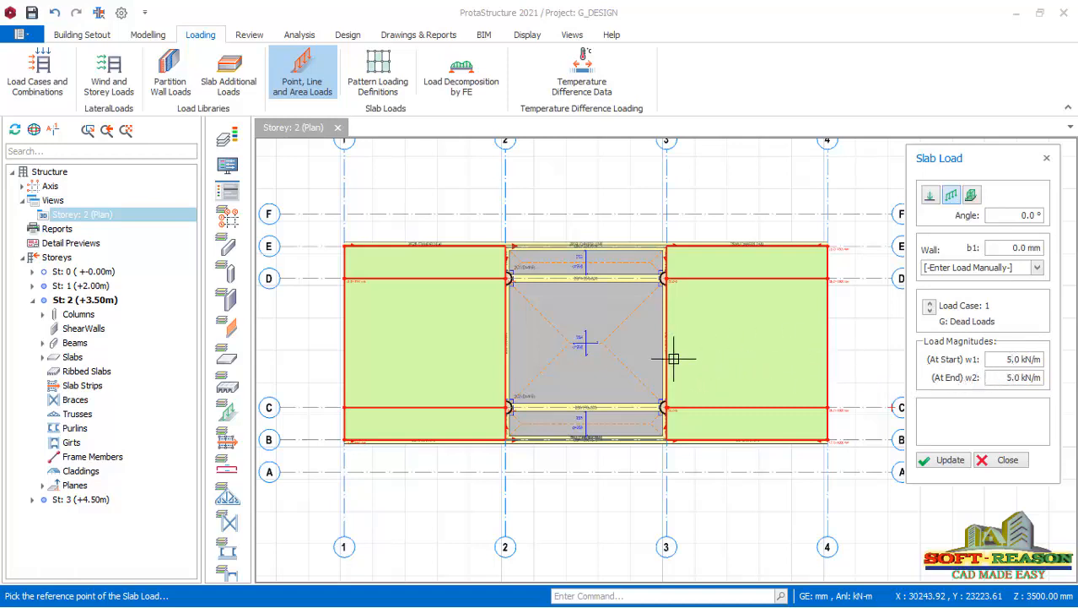
Place the line load about 4875 mm long across the middle of the deck slab from axis 4 to axis 3.
click(827, 337)
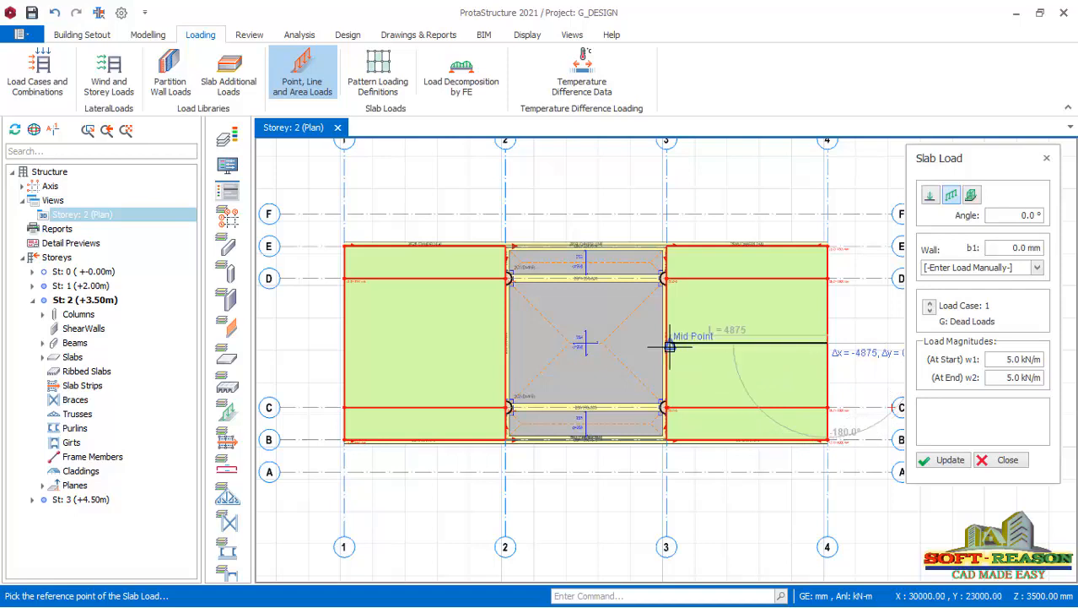
scroll(671, 351, up, 4)
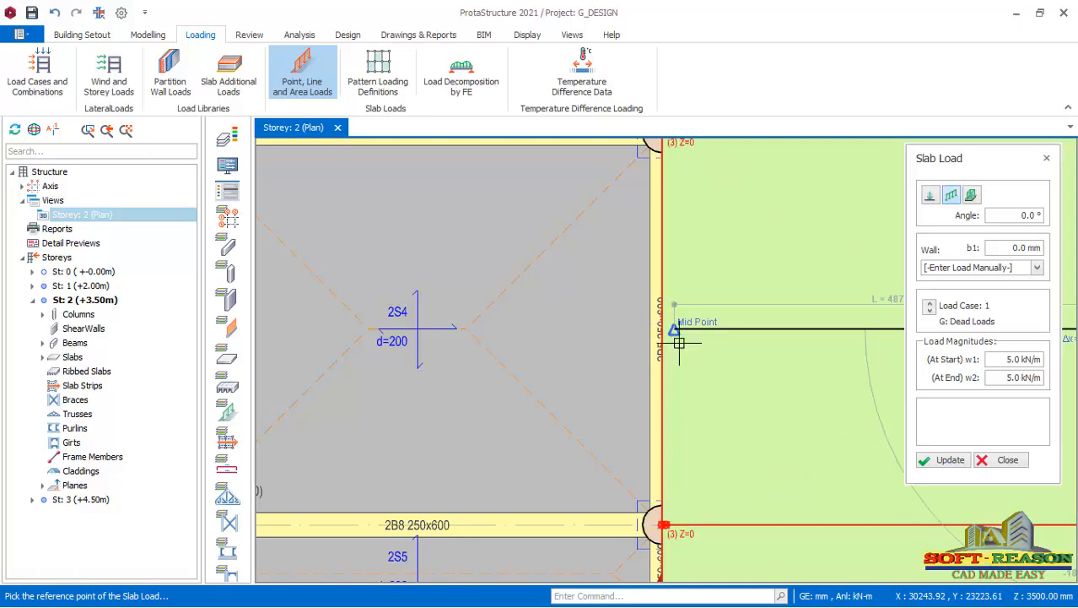
click(680, 342)
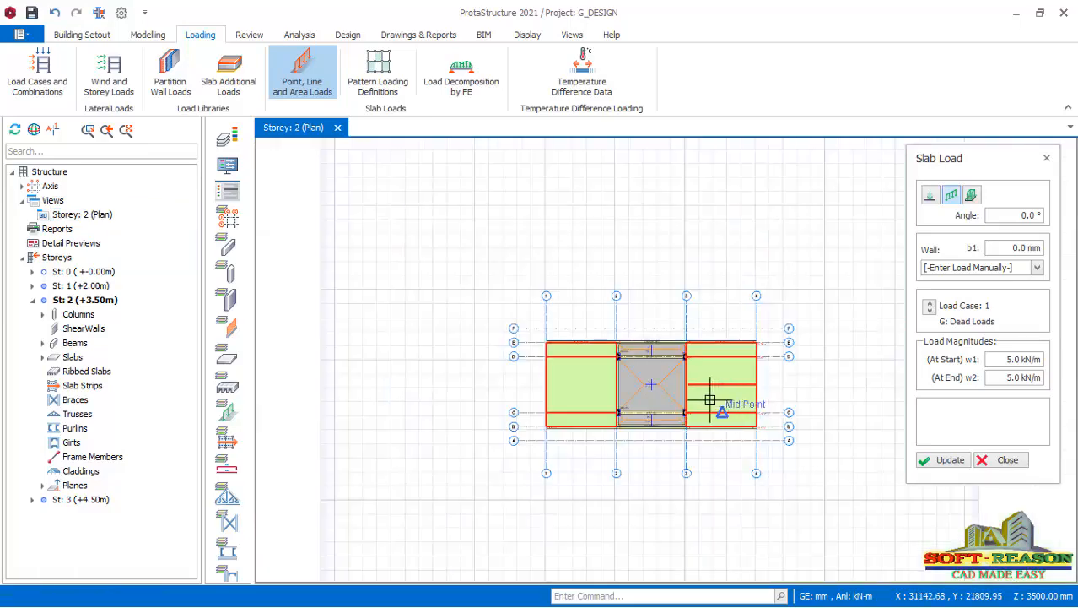
Place another 5 kN/m line load about 4750 mm long across the middle of the central slab from axis 3 to axis 2.
scroll(683, 396, up, 3)
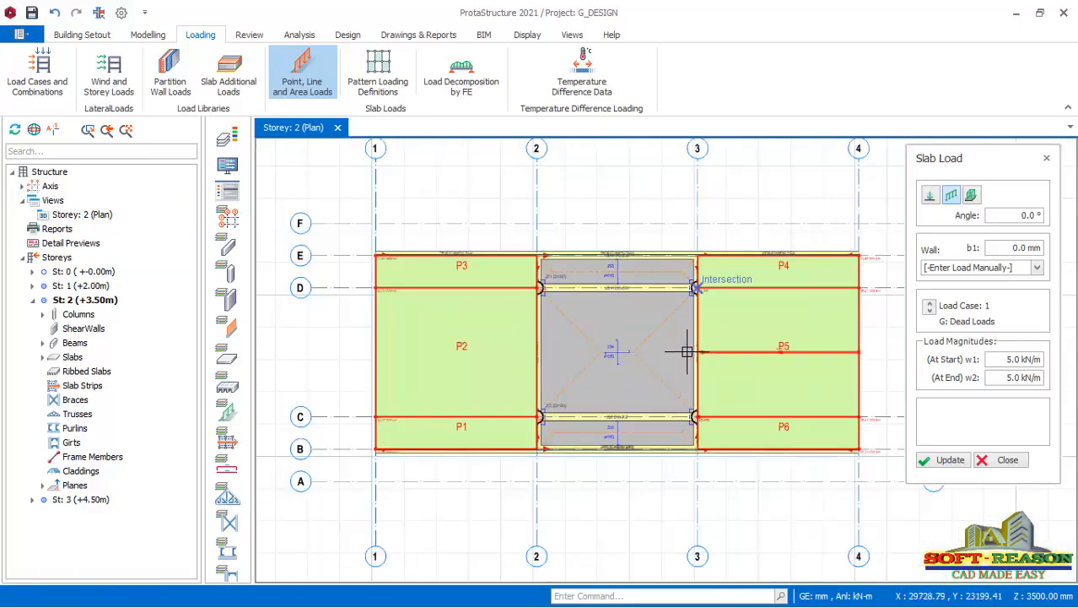
click(692, 352)
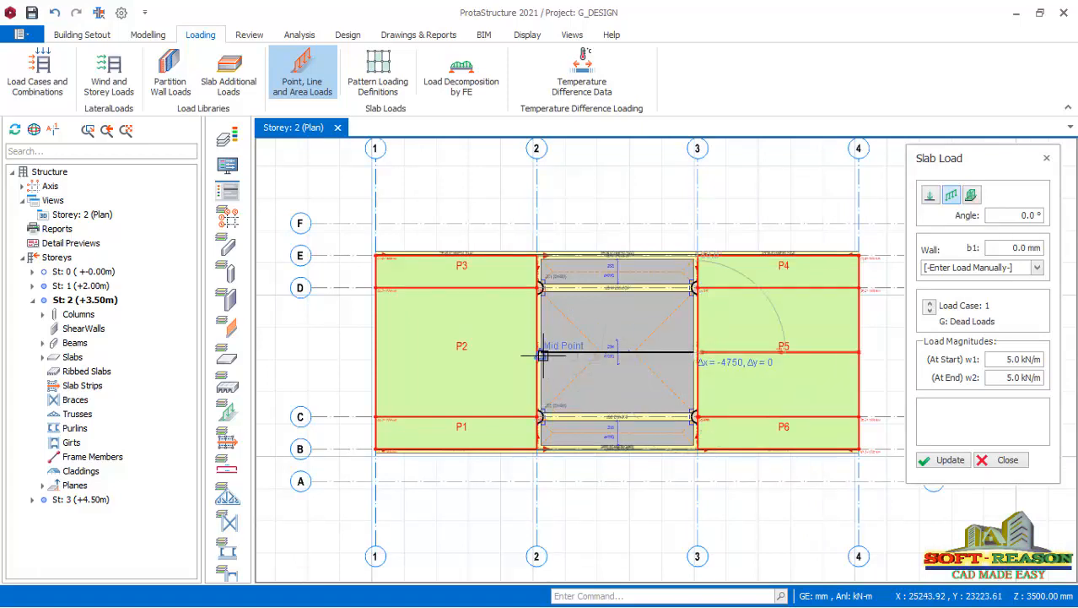
click(544, 369)
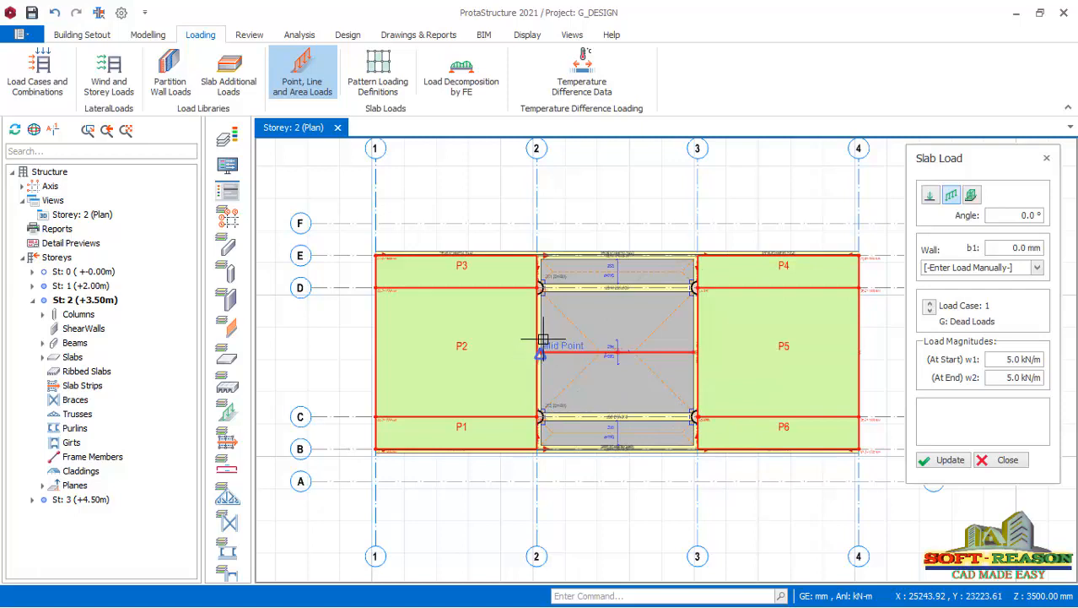
Place a 5 kN/m line load about 4875 mm long across the middle of the slab from axis 1 to axis 2, and finish the slab loads.
click(382, 351)
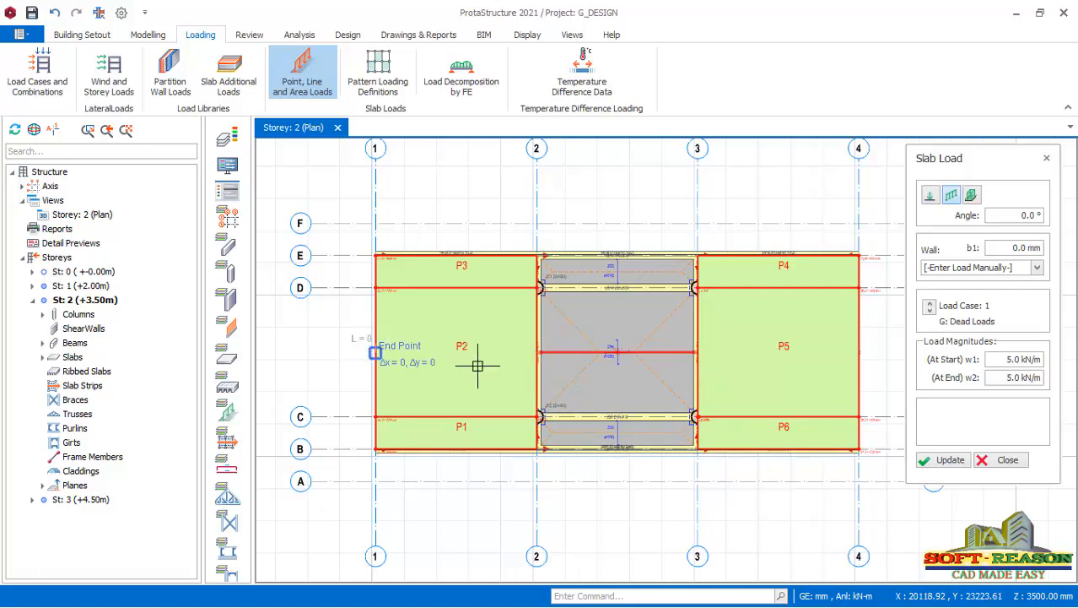
scroll(403, 369, up, 3)
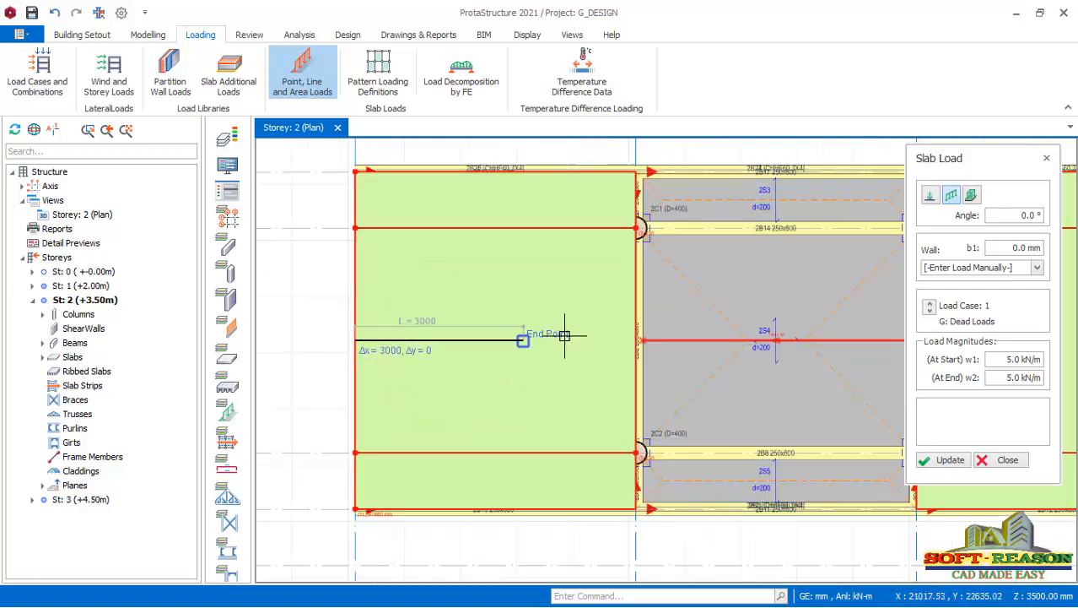
click(628, 339)
scroll(418, 349, down, 2)
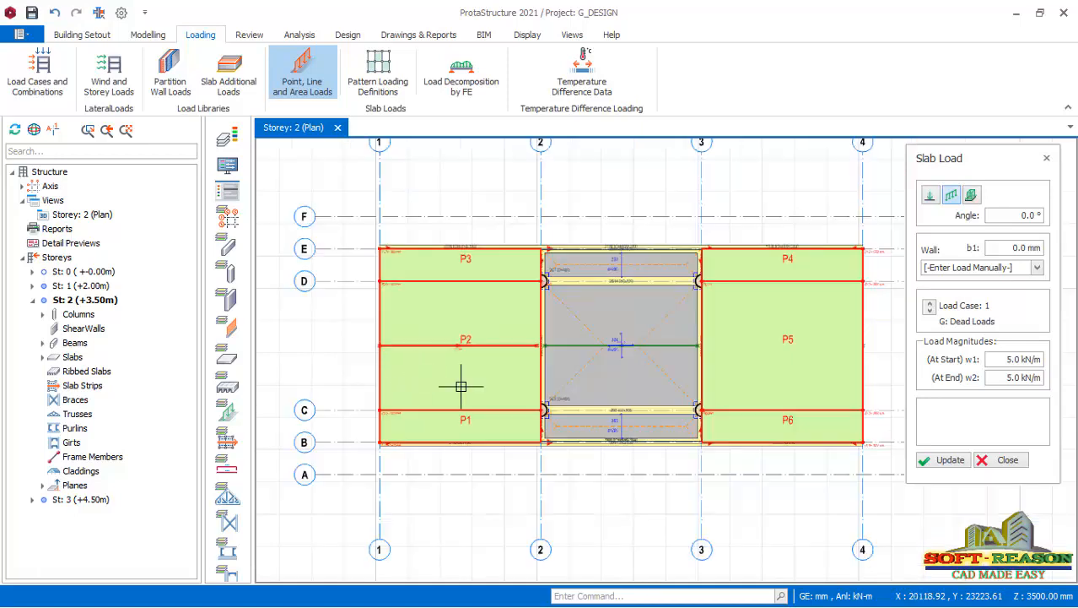
scroll(523, 376, down, 2)
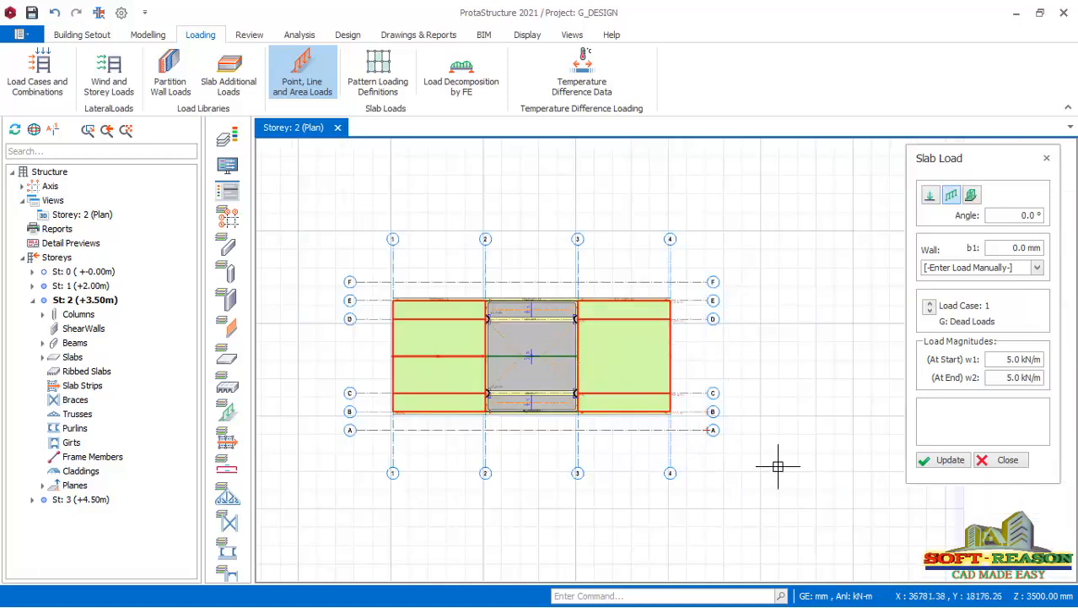
click(951, 459)
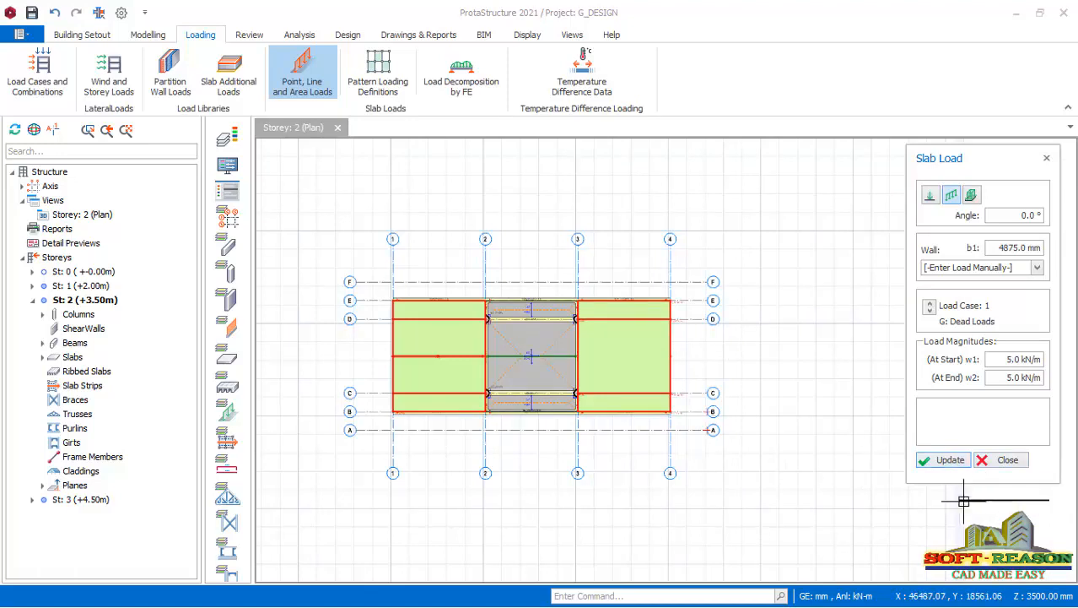
click(997, 461)
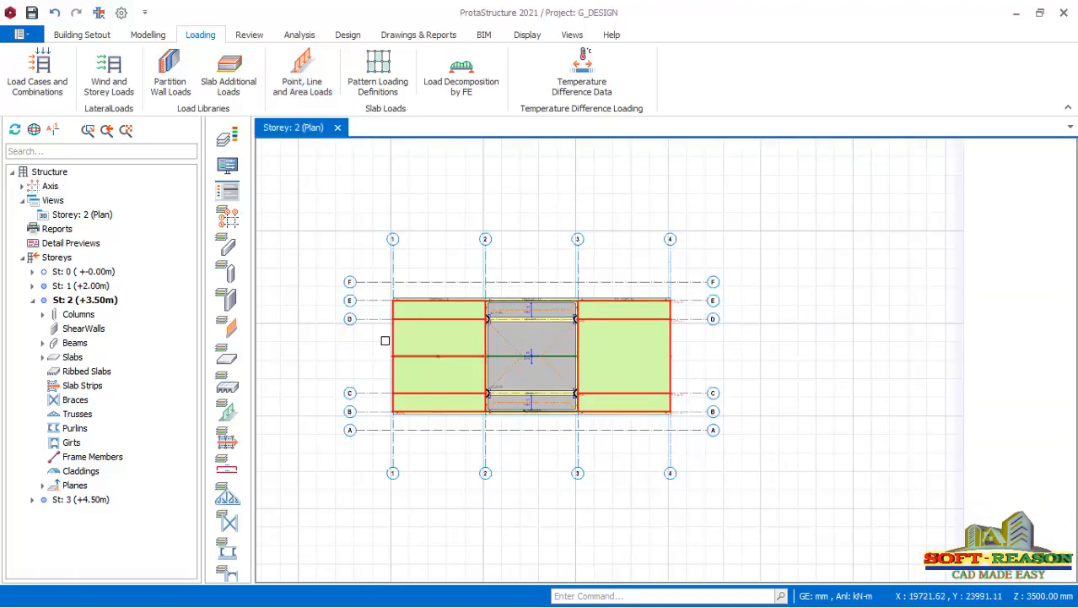
Change the storey 2 plan to a 3D view and examine the line loads along the bridge deck.
scroll(390, 354, up, 1)
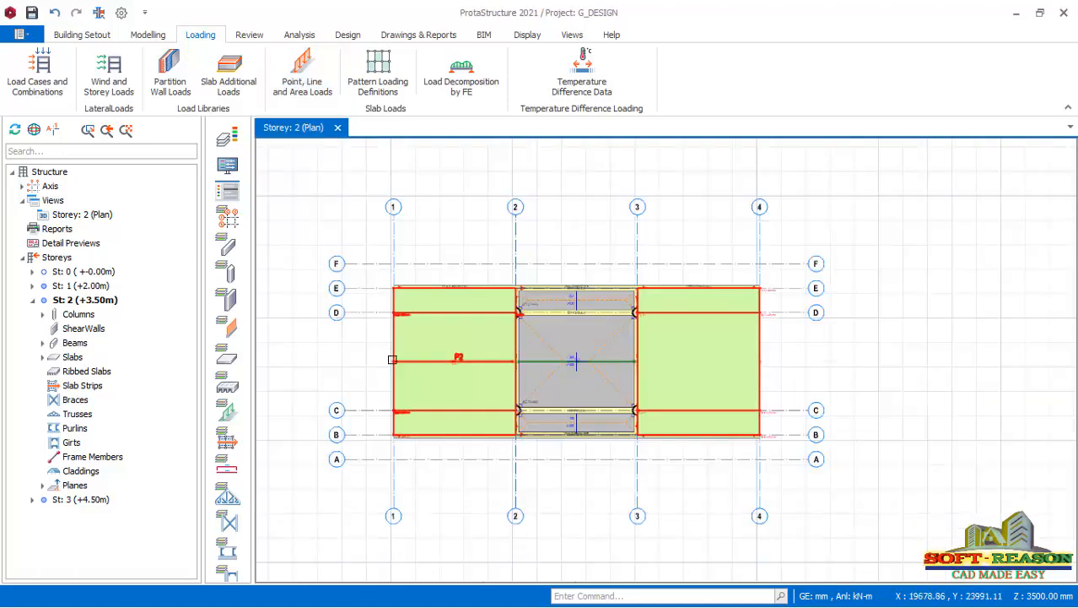
click(91, 215)
right_click(91, 214)
click(131, 239)
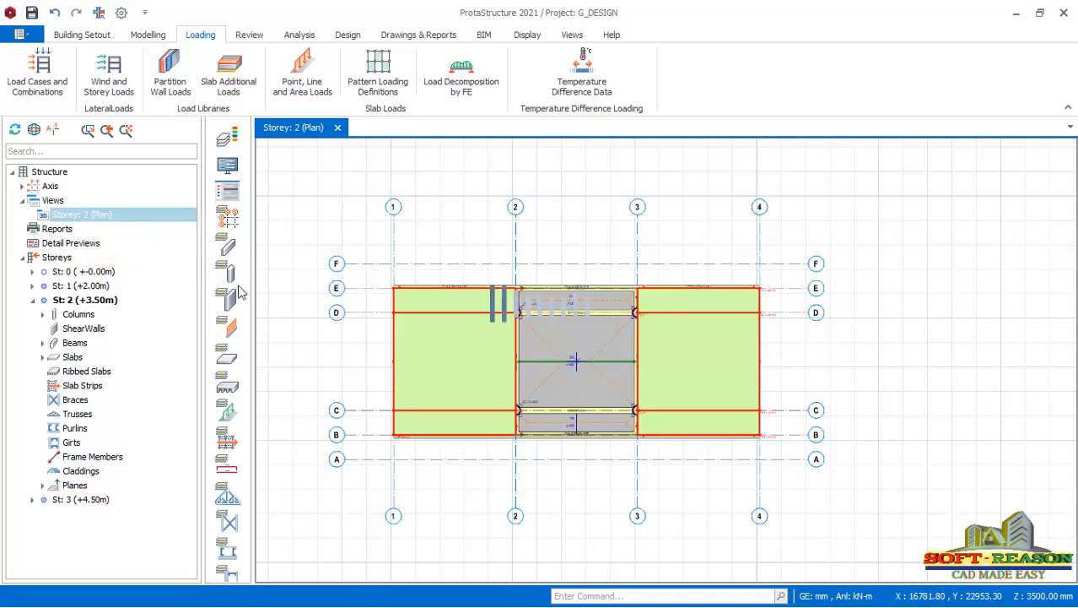
mouse_move(596, 332)
middle_down()
mouse_move(690, 384)
mouse_move(683, 350)
mouse_move(859, 360)
mouse_move(759, 395)
mouse_move(540, 371)
mouse_move(744, 383)
mouse_move(663, 380)
middle_up()
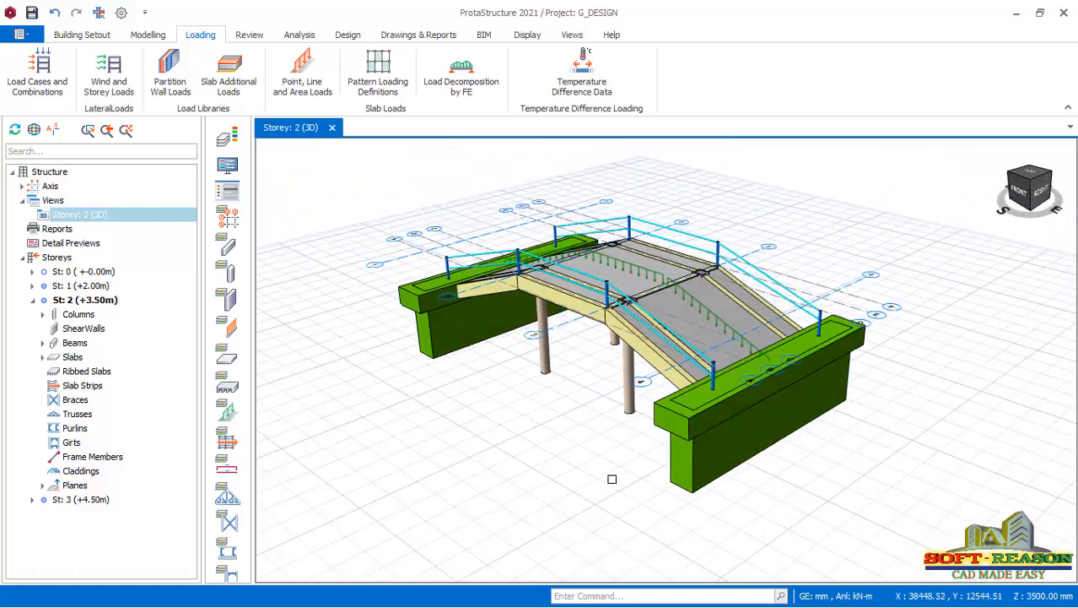
scroll(546, 400, up, 1)
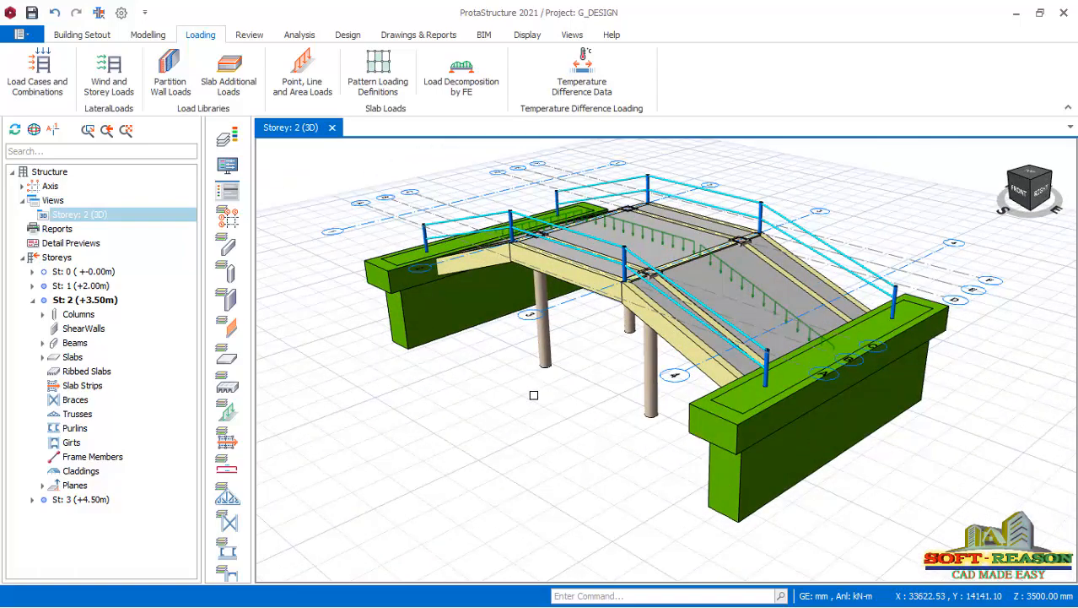
middle_drag(533, 395, 553, 381)
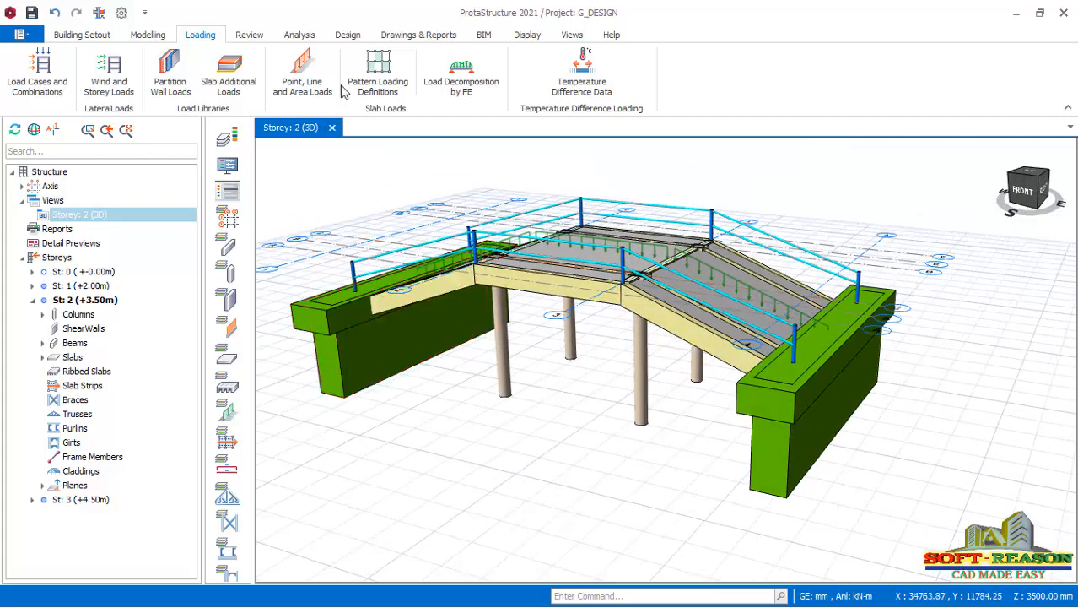
In the building analysis project parameters, set the allowable stress of soil to 500 kN/m2 and accept the parameters.
click(300, 34)
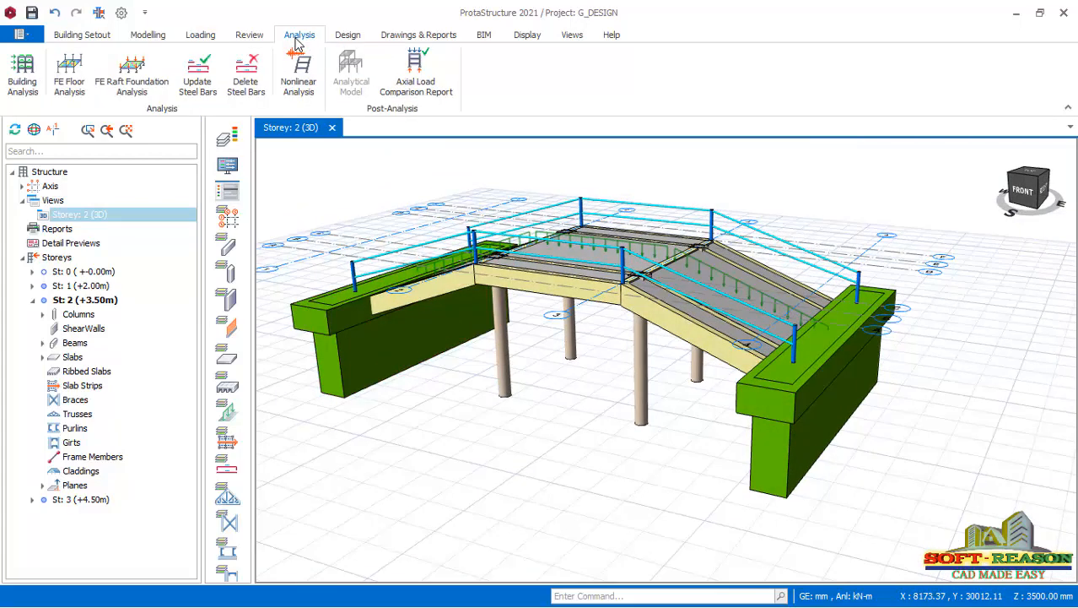
click(21, 89)
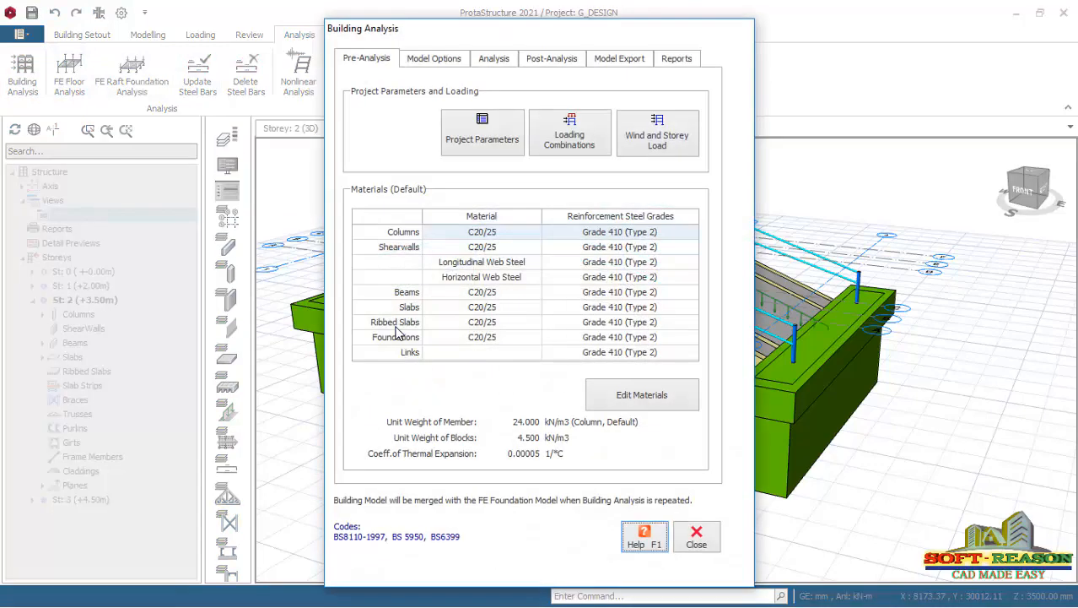
click(490, 141)
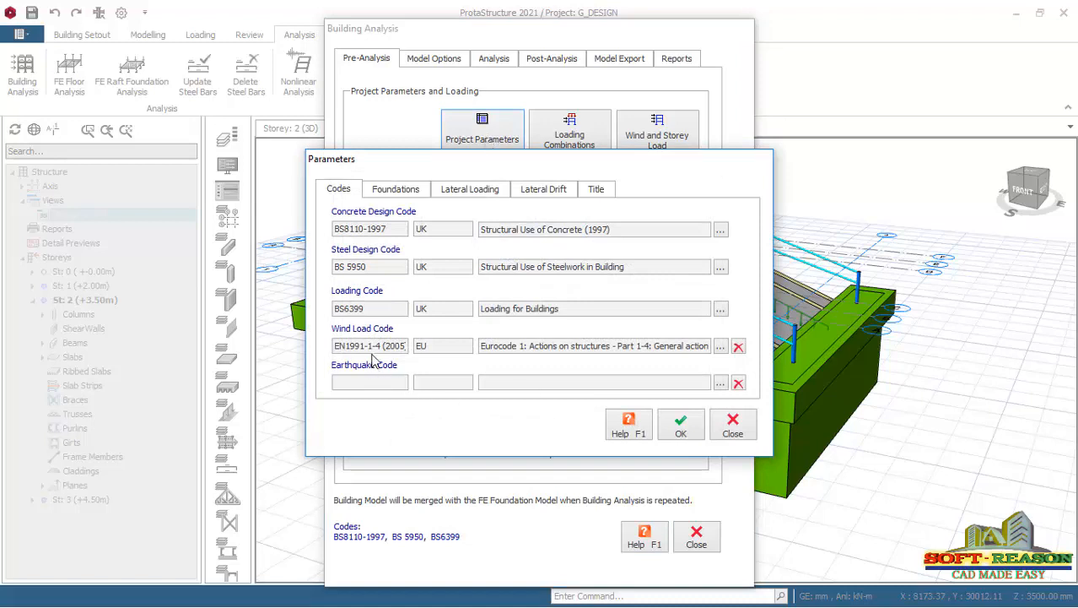
click(397, 191)
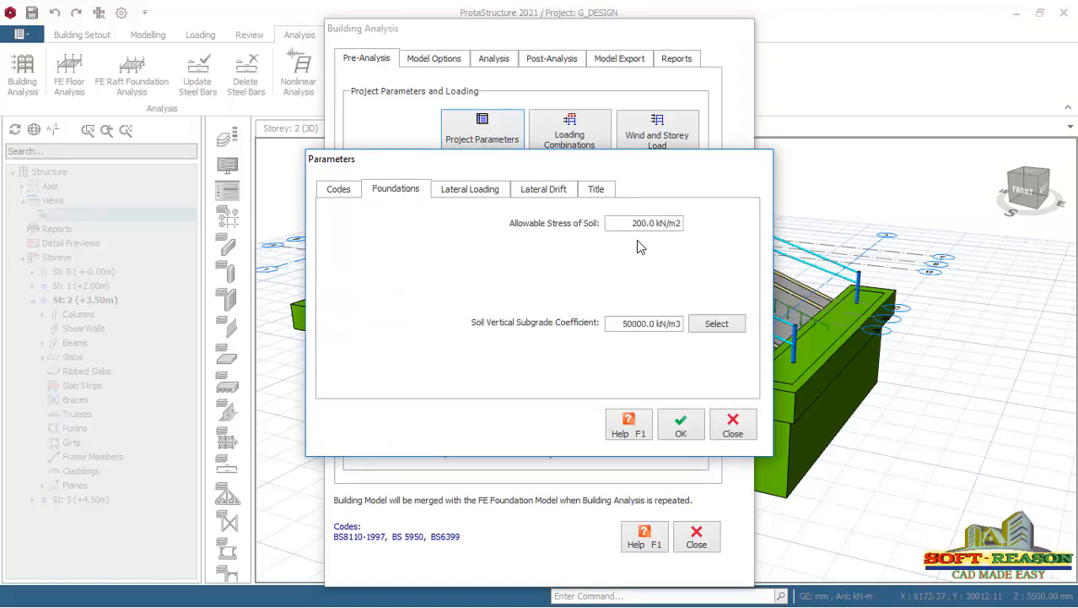
drag(624, 223, 652, 223)
text(500.)
click(590, 200)
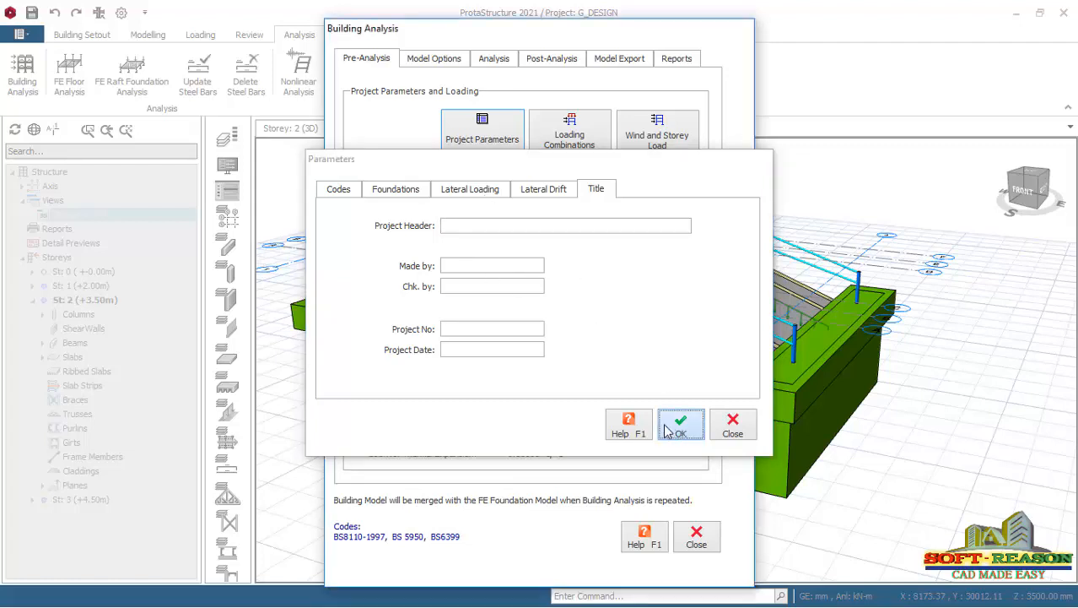
click(697, 432)
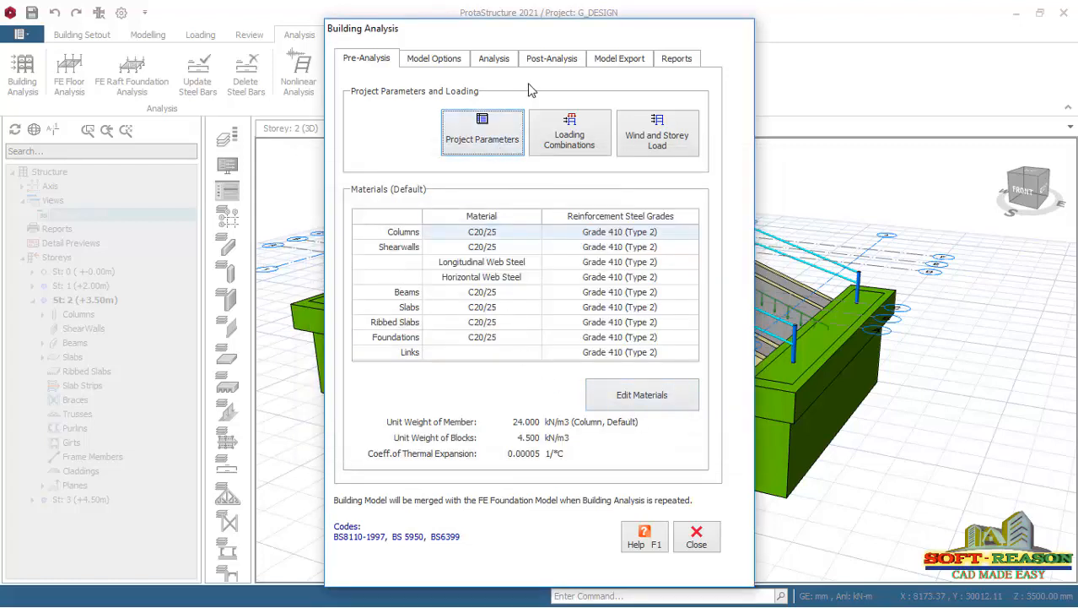
In the default materials' concrete column rebar table, exclude diameters Y10 and Y13 while keeping Y16 in use.
click(498, 61)
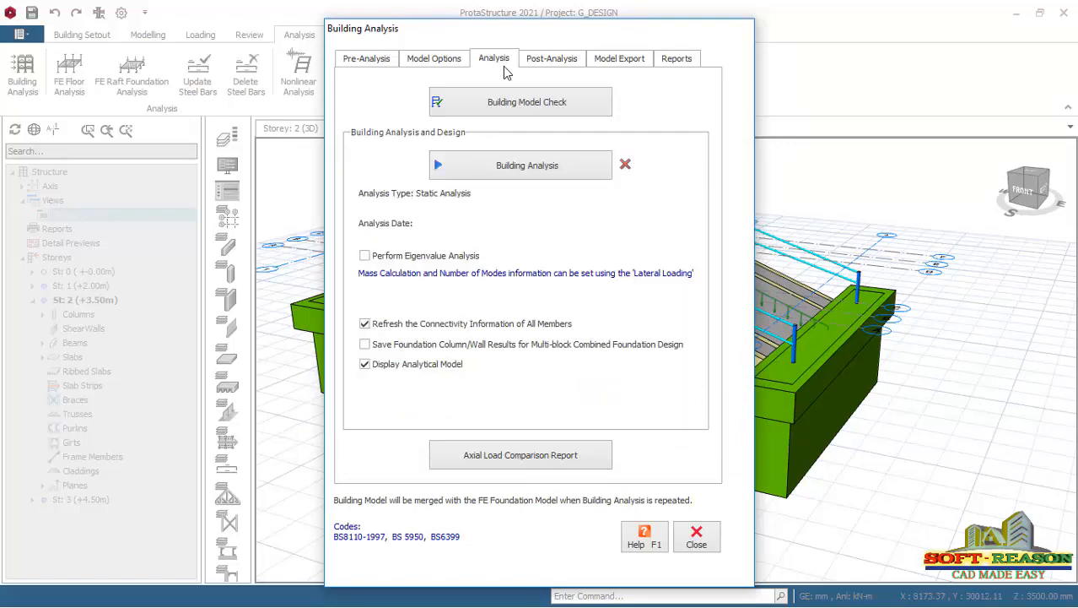
click(384, 65)
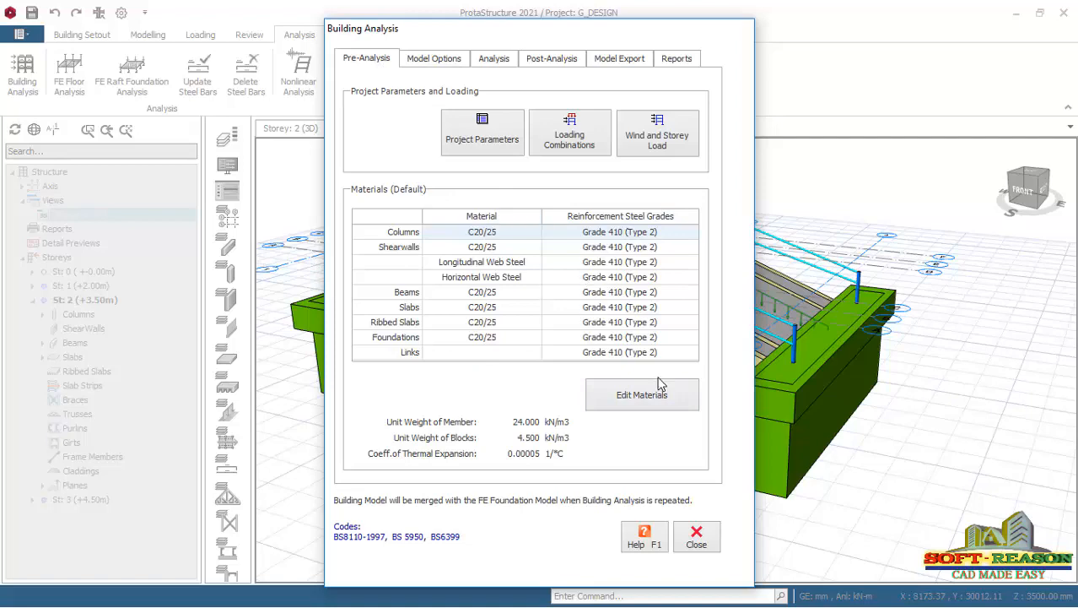
click(641, 398)
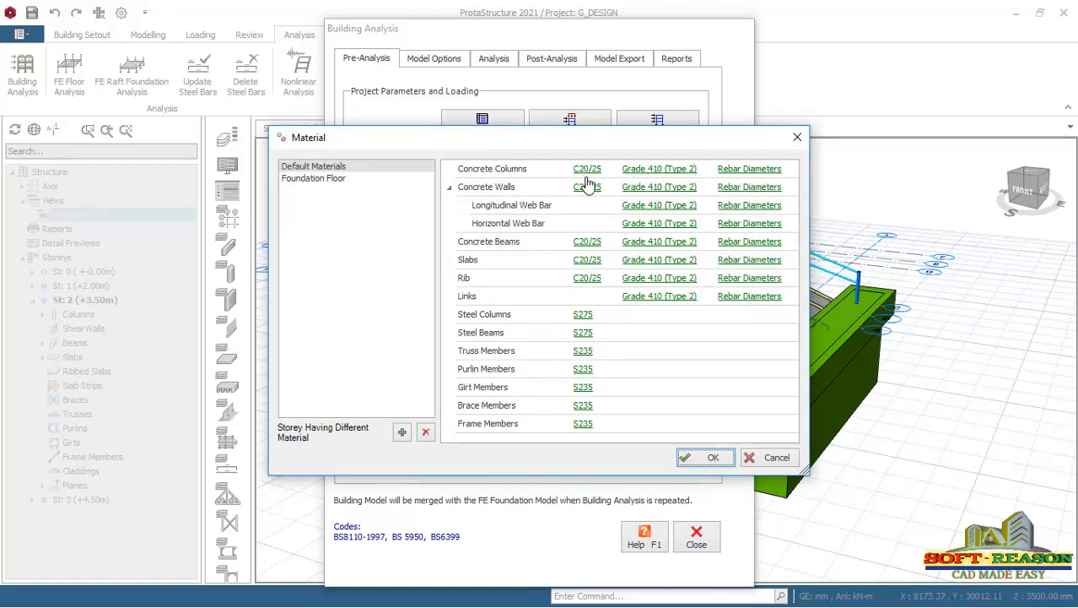
click(750, 169)
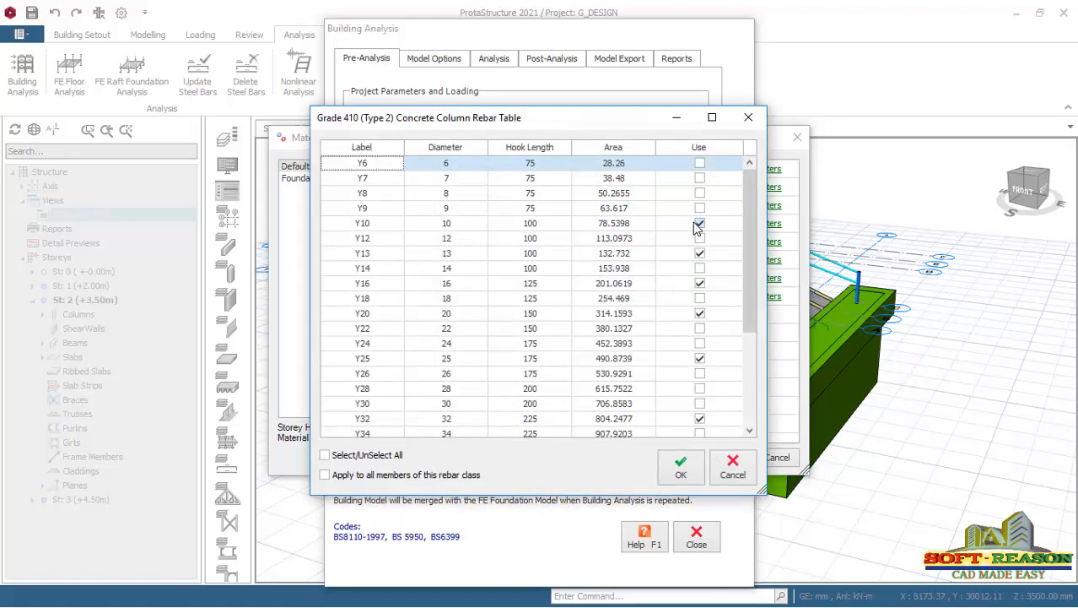
click(699, 224)
click(699, 253)
click(700, 283)
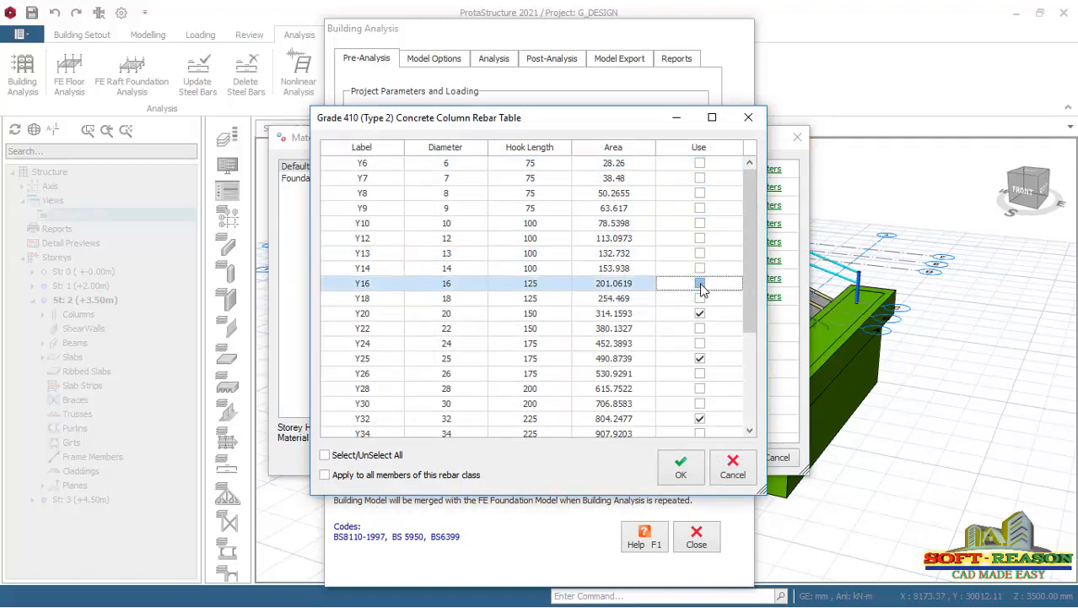
click(700, 284)
Exclude Y32 from the column rebar diameters, dismiss the Bentley sign-in window, and accept the table.
click(699, 313)
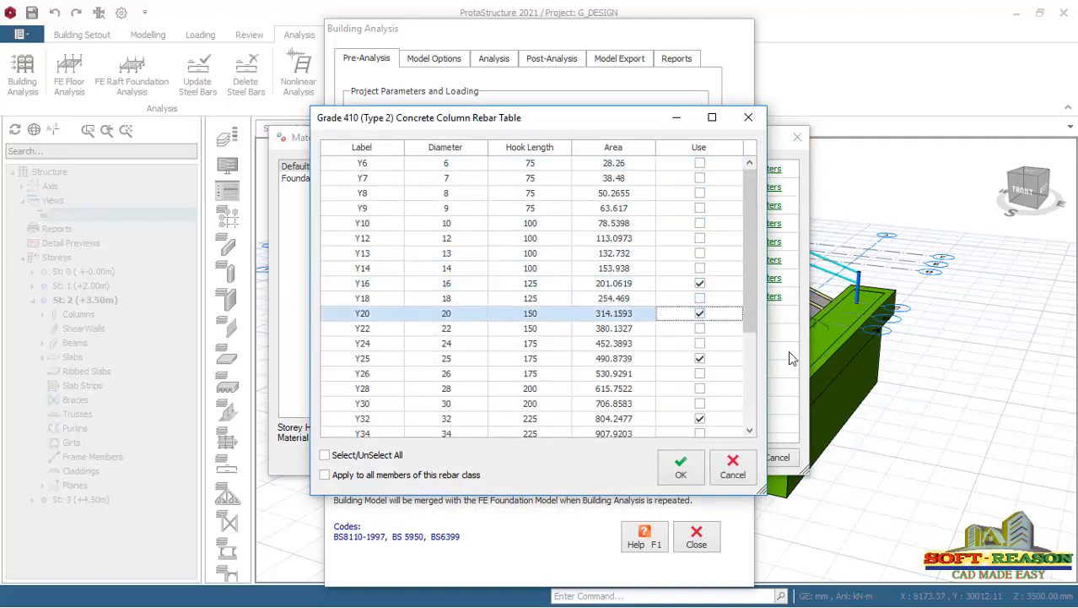
click(701, 360)
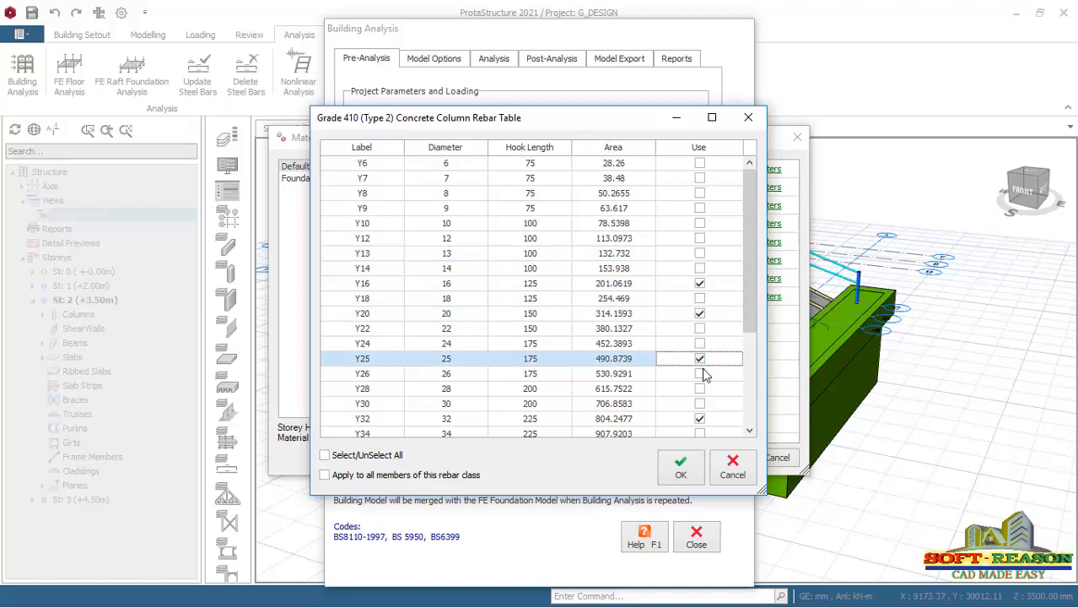
click(700, 419)
mouse_move(750, 321)
mouse_down()
mouse_move(746, 424)
mouse_move(748, 333)
mouse_up()
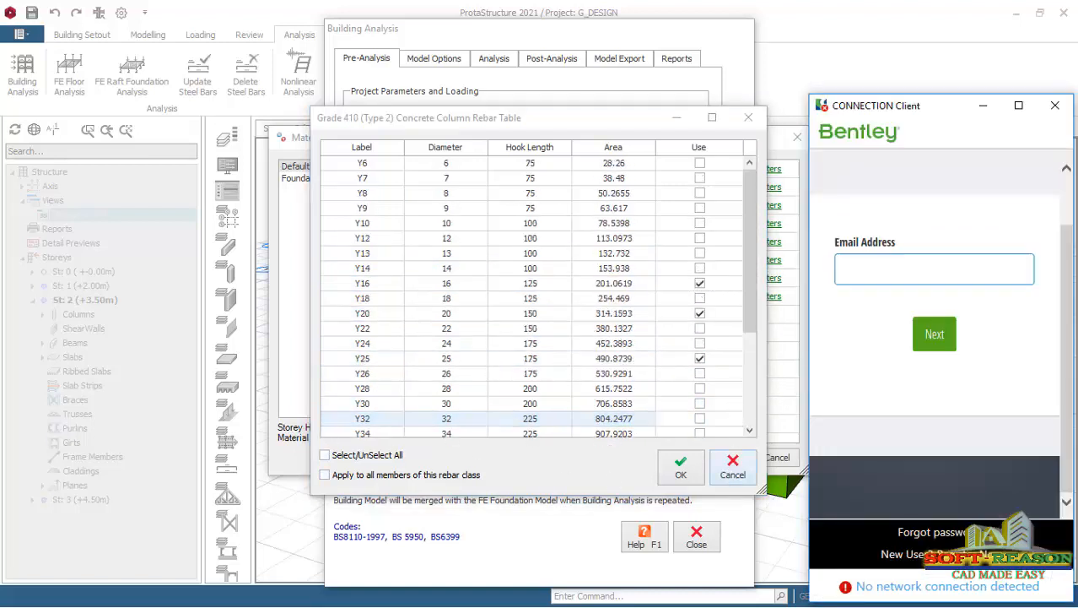
click(1056, 107)
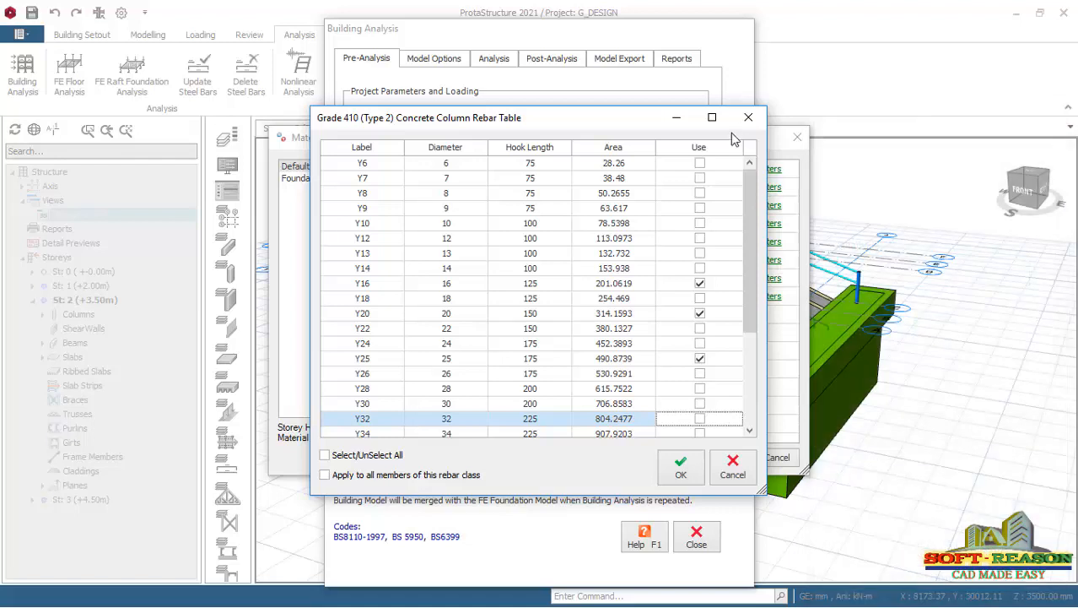
click(680, 469)
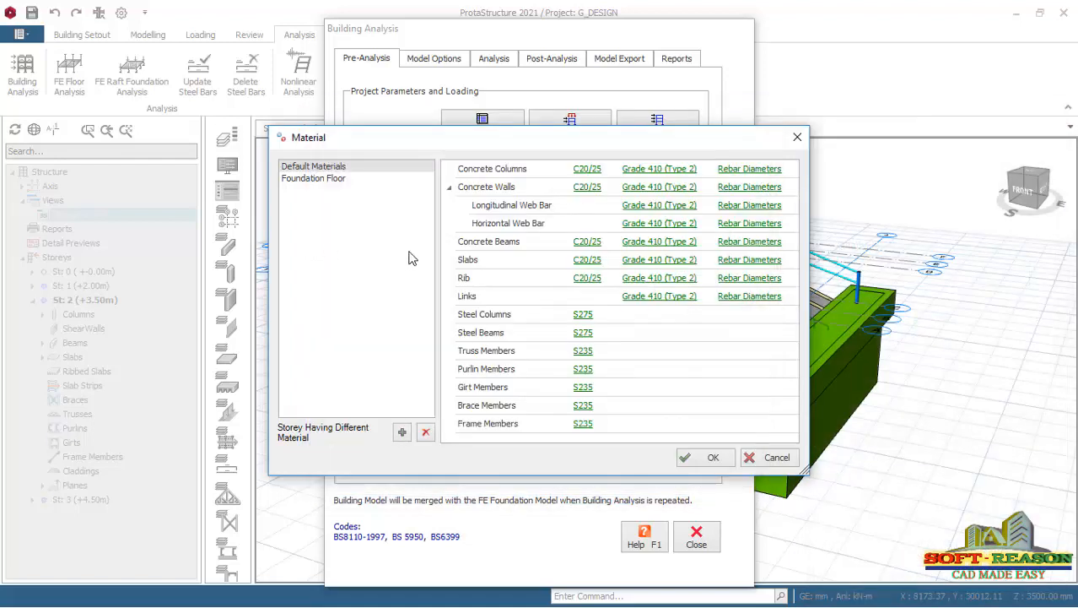
Limit the concrete beam rebar diameters to Y16, Y20 and Y25 by excluding Y10, Y13 and Y32, and accept the table.
click(764, 243)
click(708, 227)
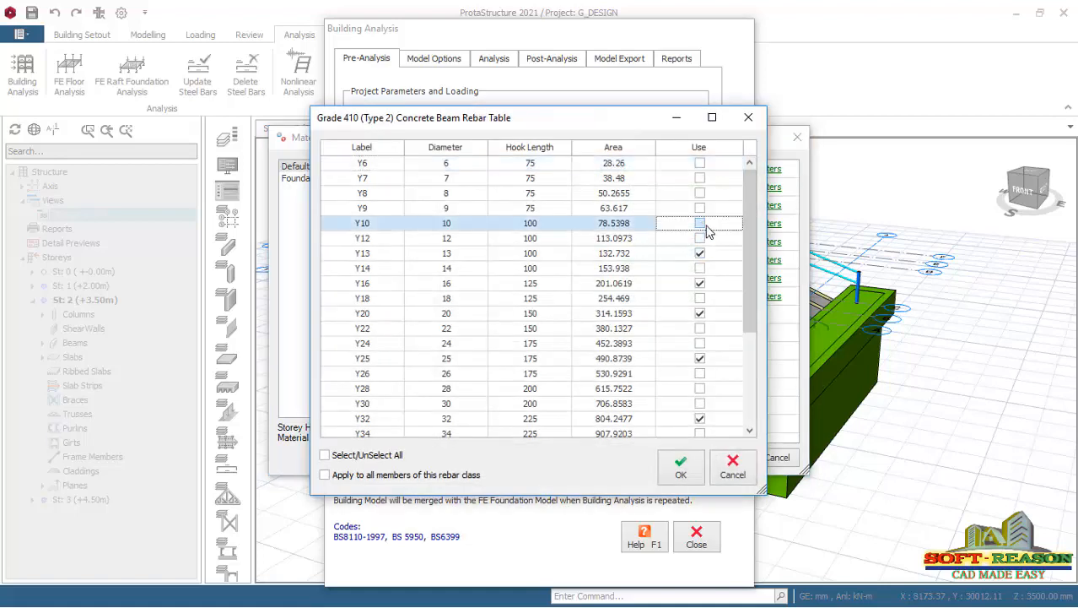
click(701, 255)
click(701, 270)
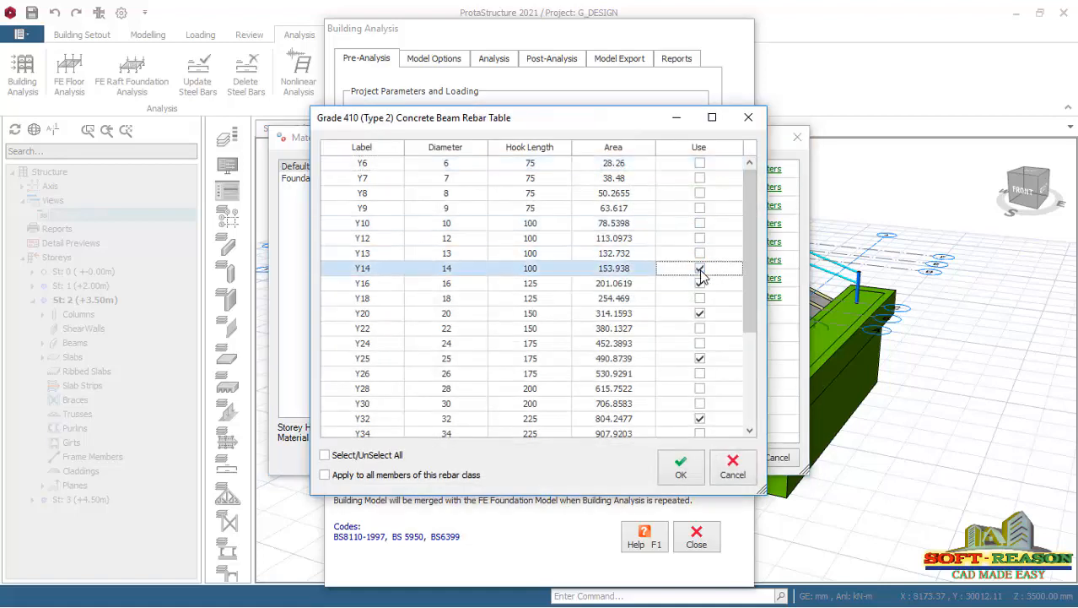
click(700, 284)
click(701, 418)
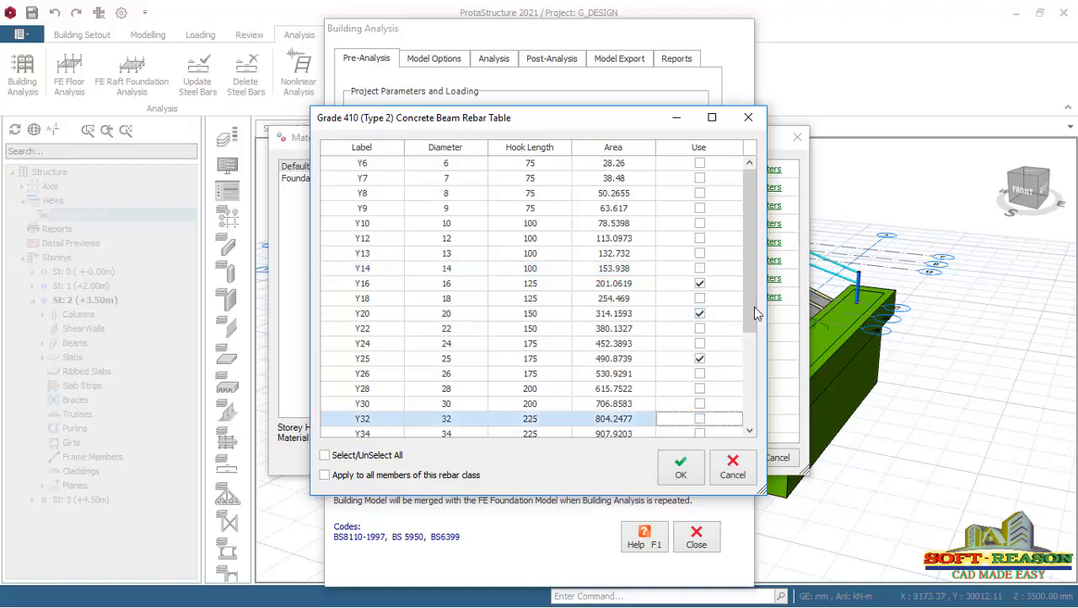
scroll(754, 329, down, 3)
click(681, 465)
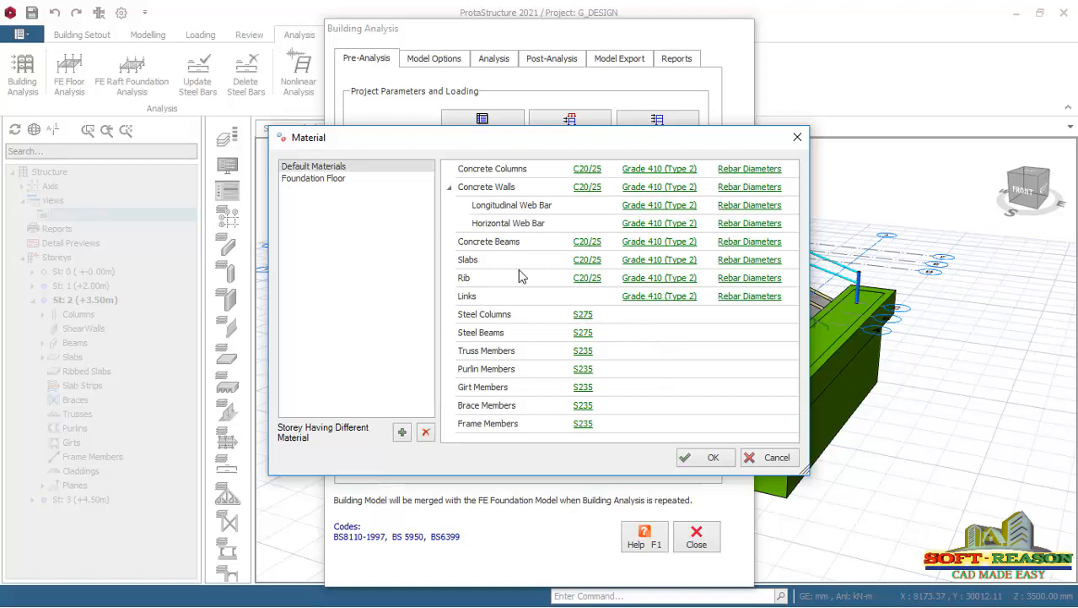
In the slab rebar table, exclude Y8 and Y13, enable Y12, and keep Y10 and Y16 in use.
click(587, 263)
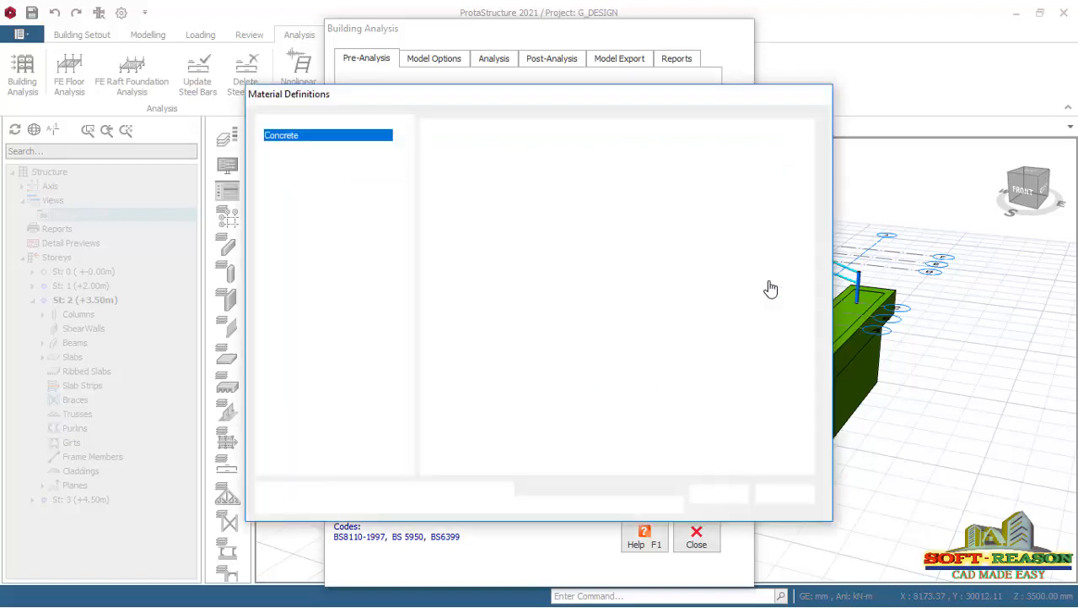
click(719, 495)
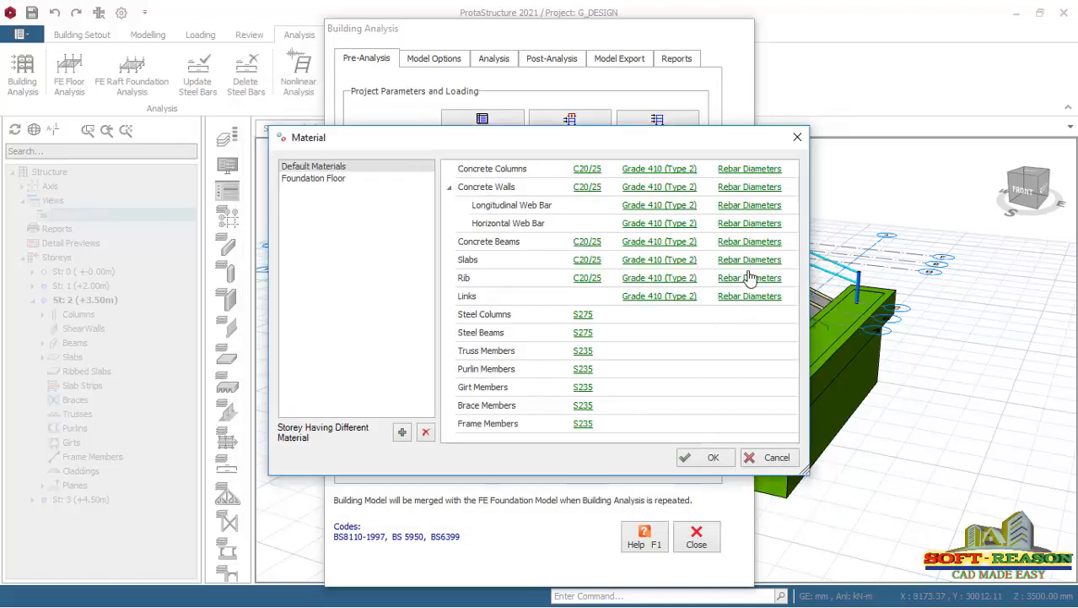
click(722, 281)
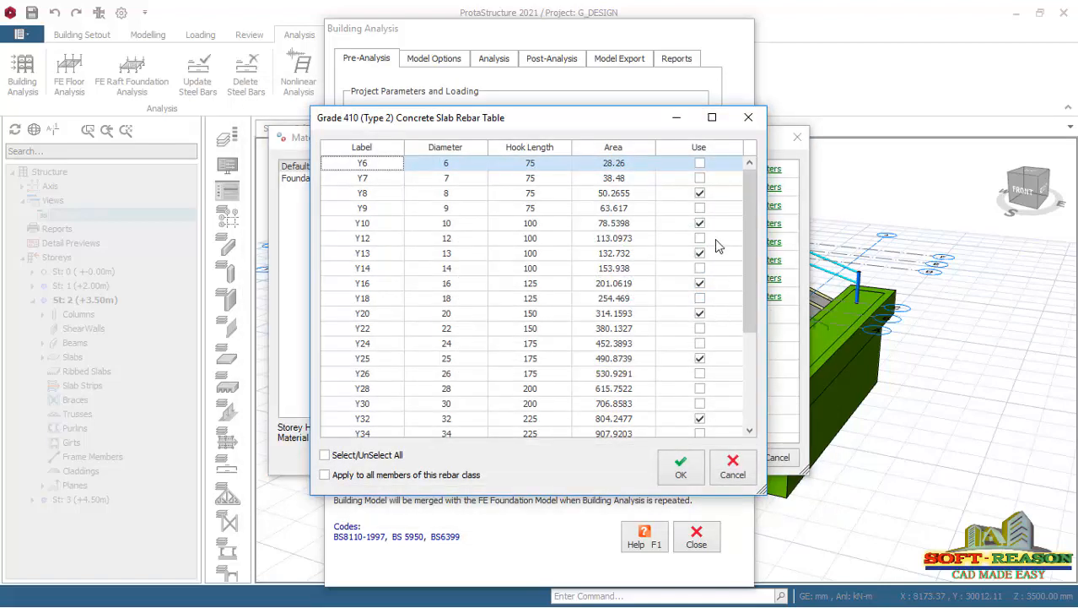
click(699, 193)
click(700, 223)
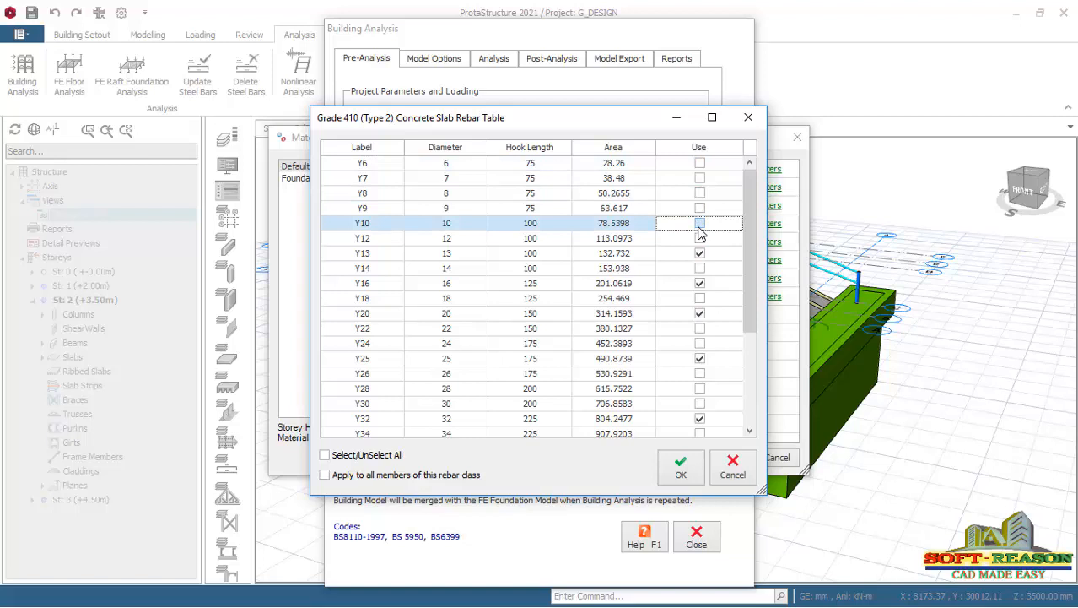
click(700, 239)
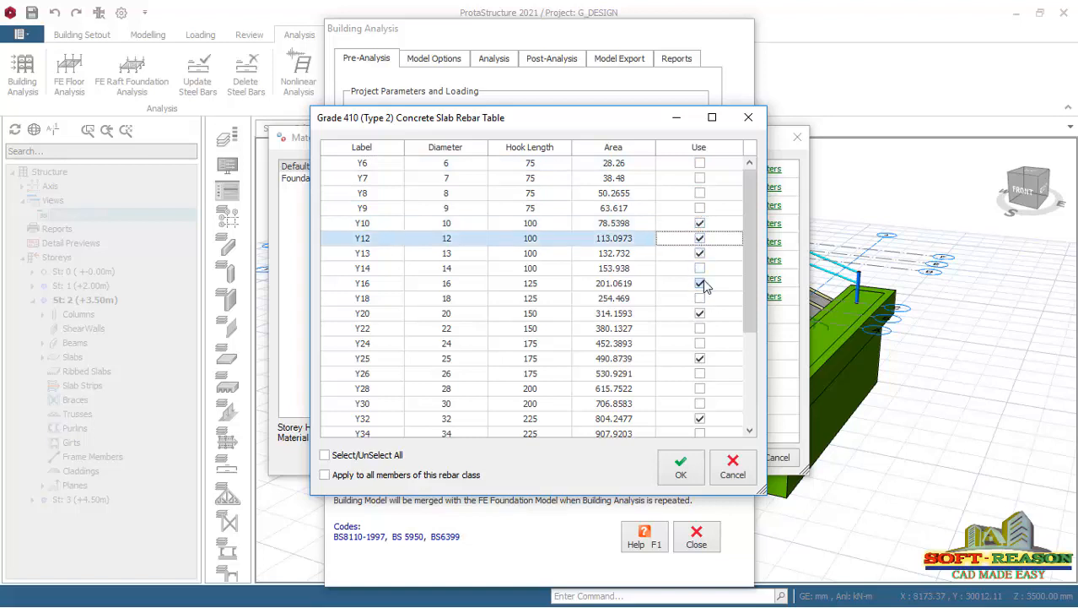
click(700, 254)
click(701, 284)
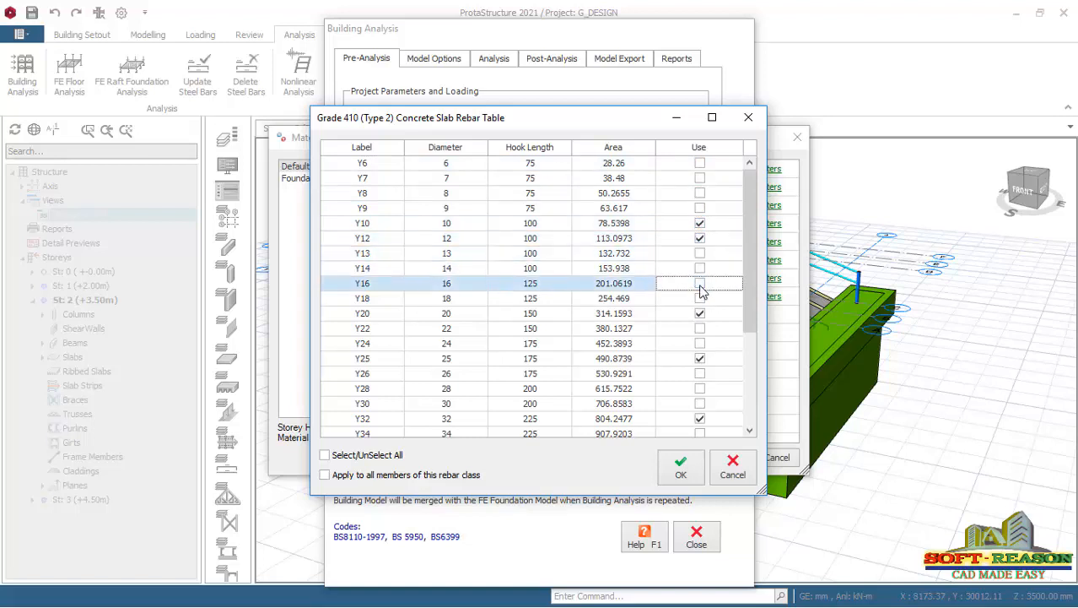
click(700, 283)
Exclude Y20, Y25 and Y32 from the slab rebar diameters and accept the table.
click(700, 313)
click(699, 359)
click(700, 417)
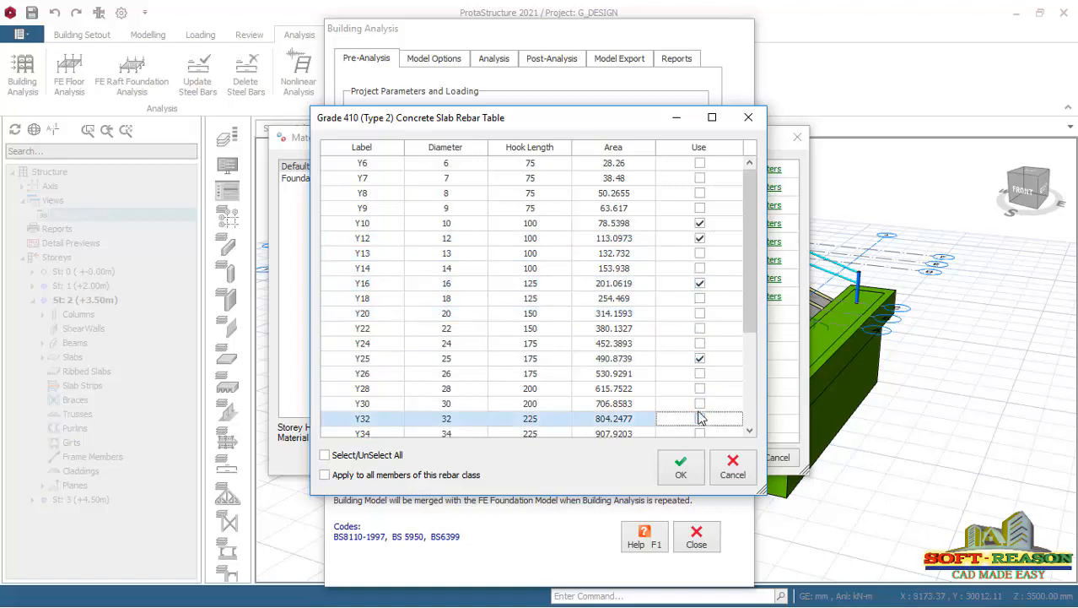
click(699, 360)
drag(753, 318, 749, 224)
click(664, 459)
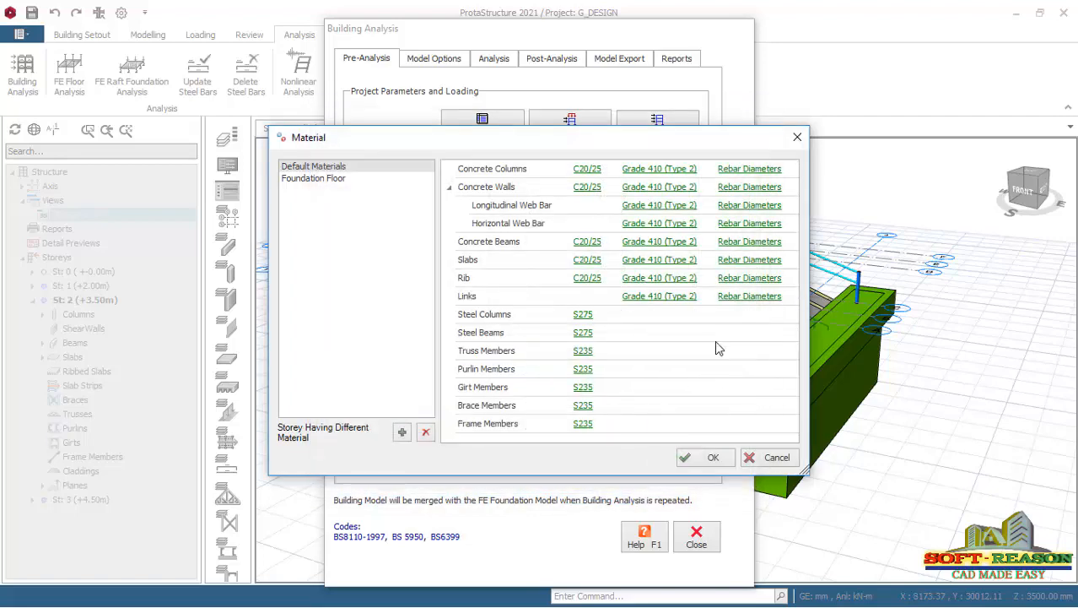
In the link rebar table, exclude diameters Y8, Y9 and Y13.
click(736, 296)
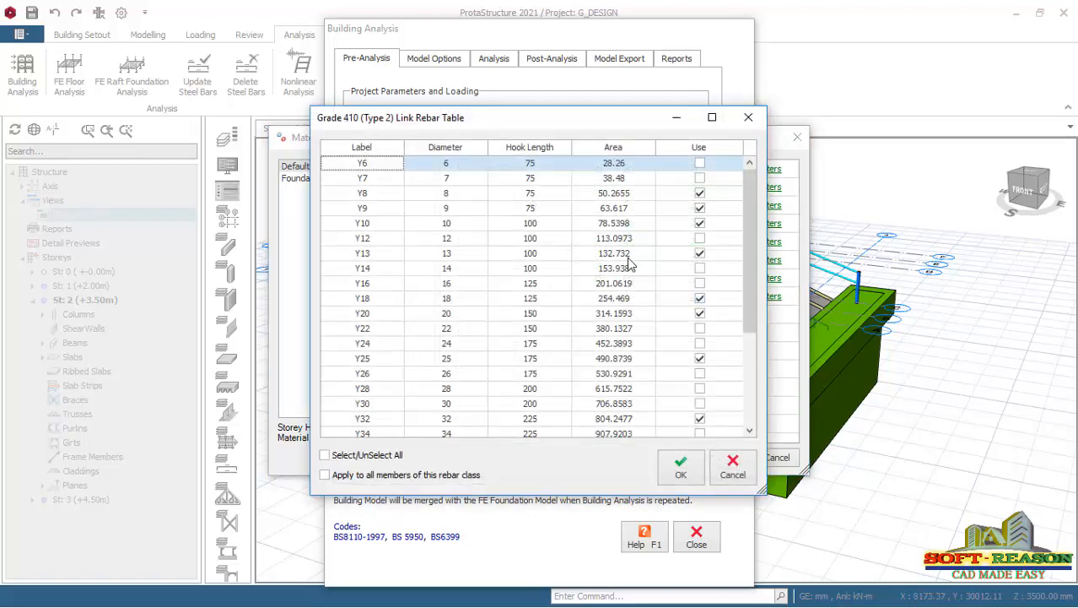
click(698, 194)
click(700, 209)
click(698, 193)
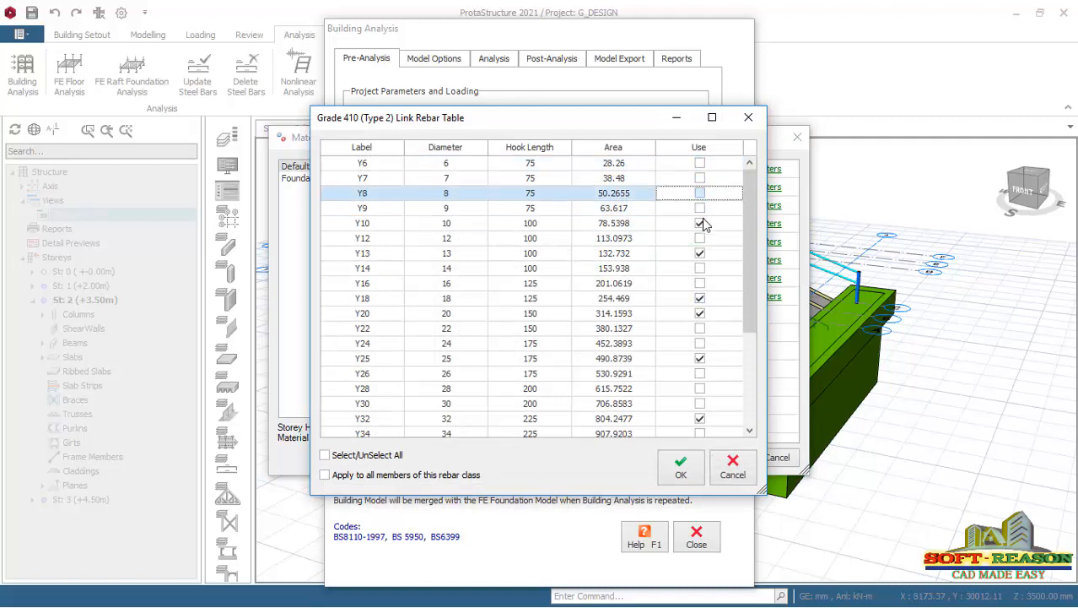
click(699, 254)
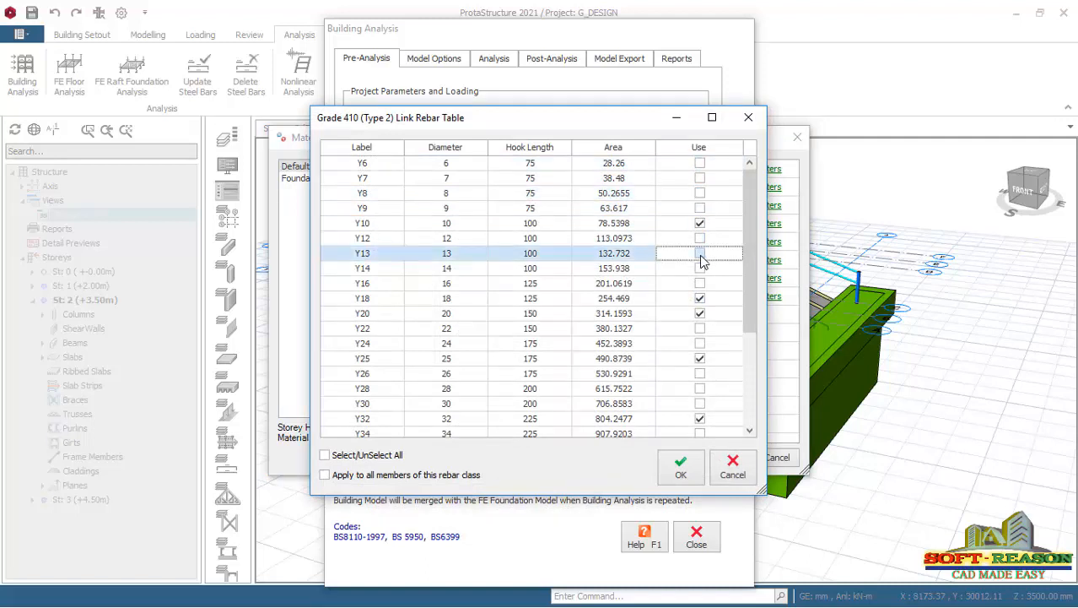
Exclude Y18, Y20, Y25 and Y32 from the link rebar diameters, leaving only Y10, and accept the table.
click(703, 355)
click(700, 313)
click(699, 314)
click(699, 299)
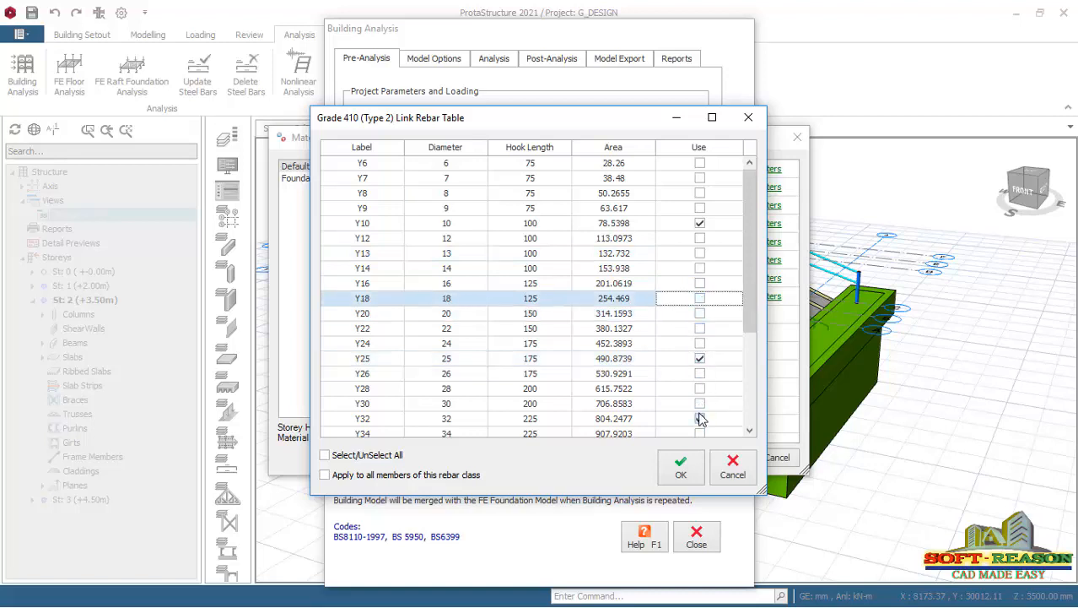
click(699, 359)
click(700, 419)
scroll(748, 426, down, 3)
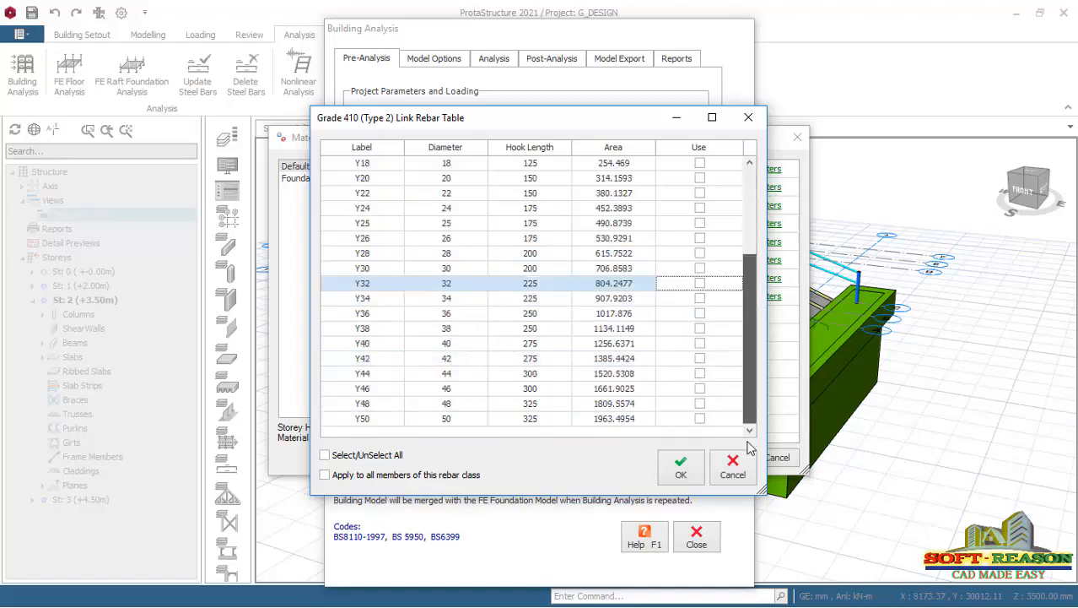
click(681, 466)
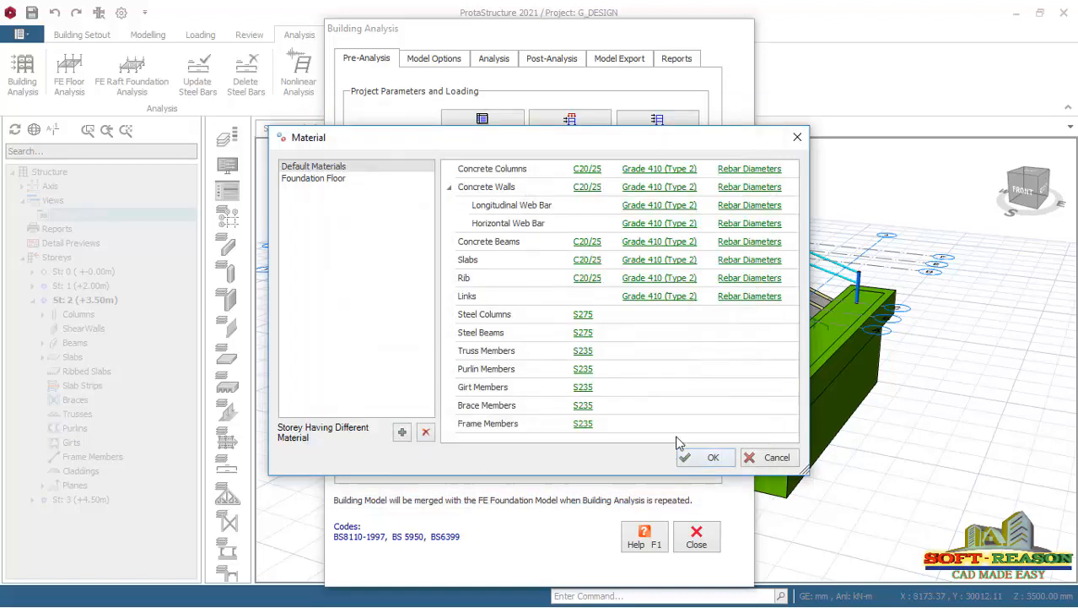
For the Foundation Floor, exclude foundation rebar diameters Y10 and Y13, enable Y12, and keep Y16 and Y20 in use.
click(306, 180)
click(759, 169)
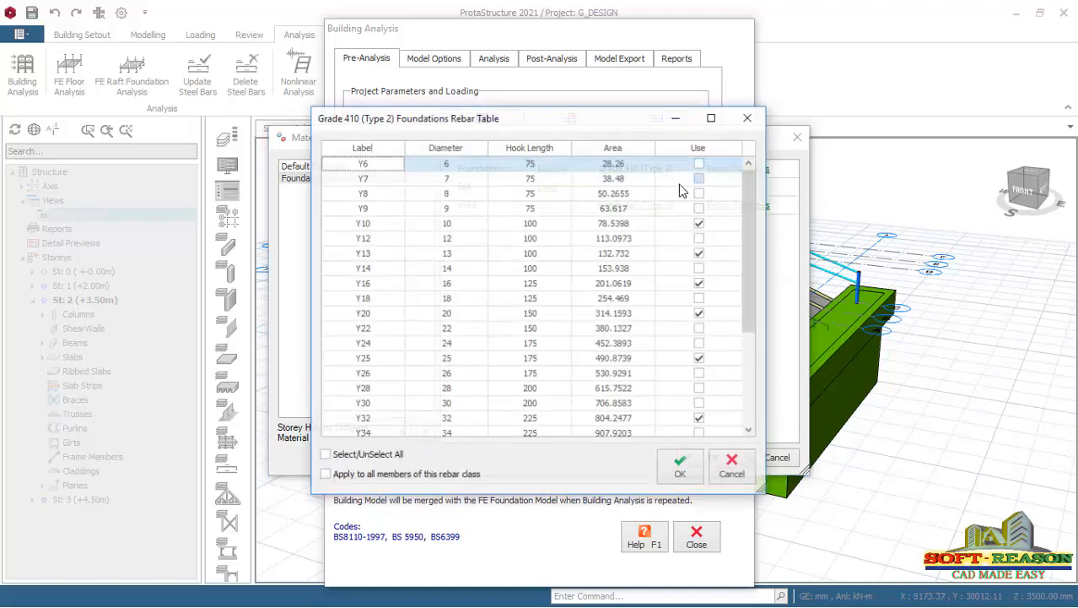
click(701, 224)
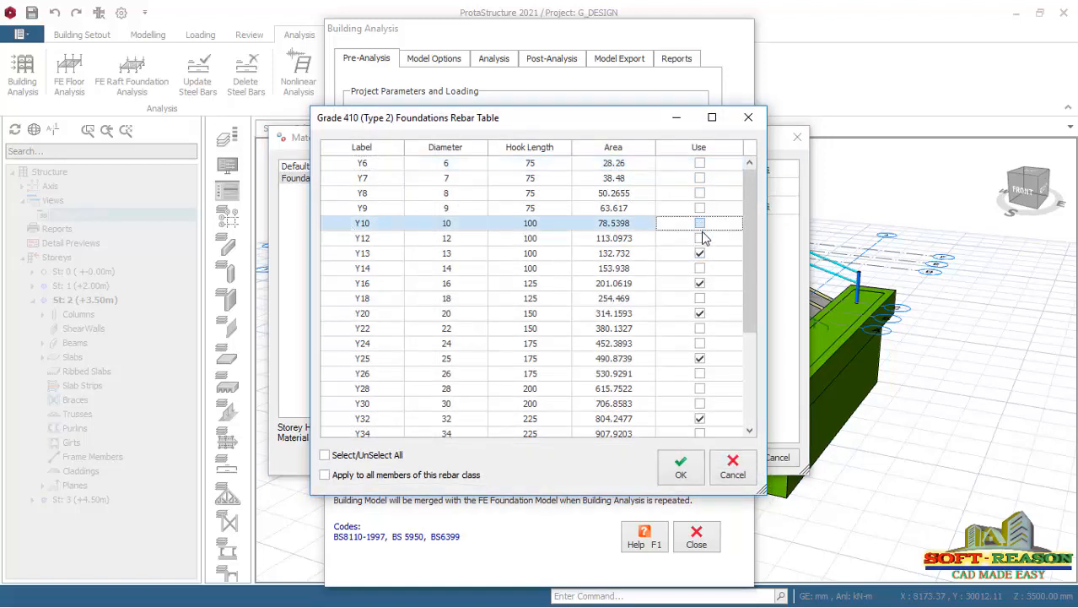
click(700, 238)
click(700, 253)
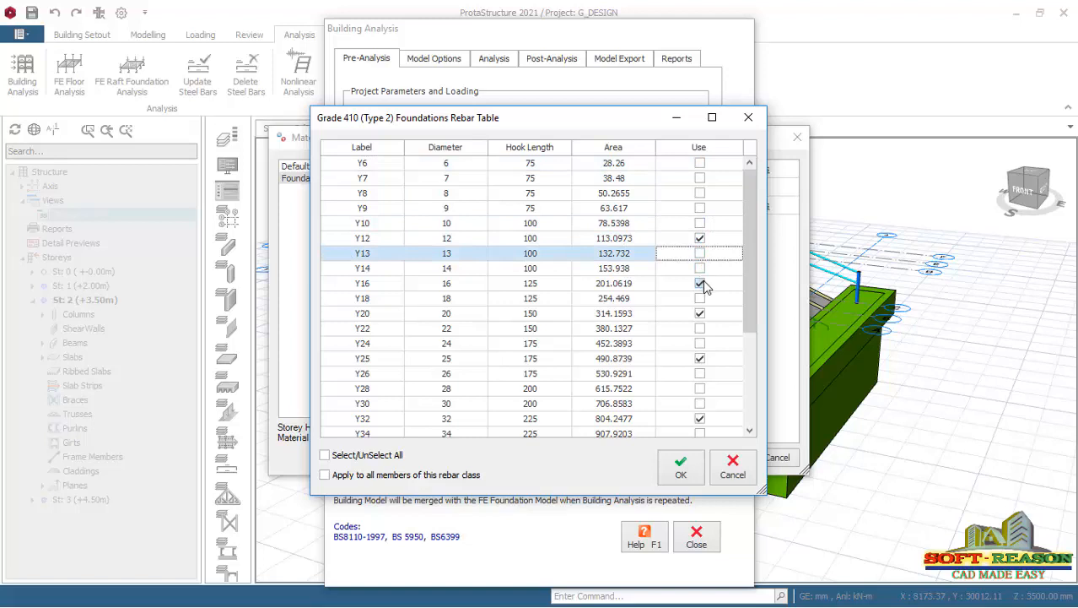
click(700, 284)
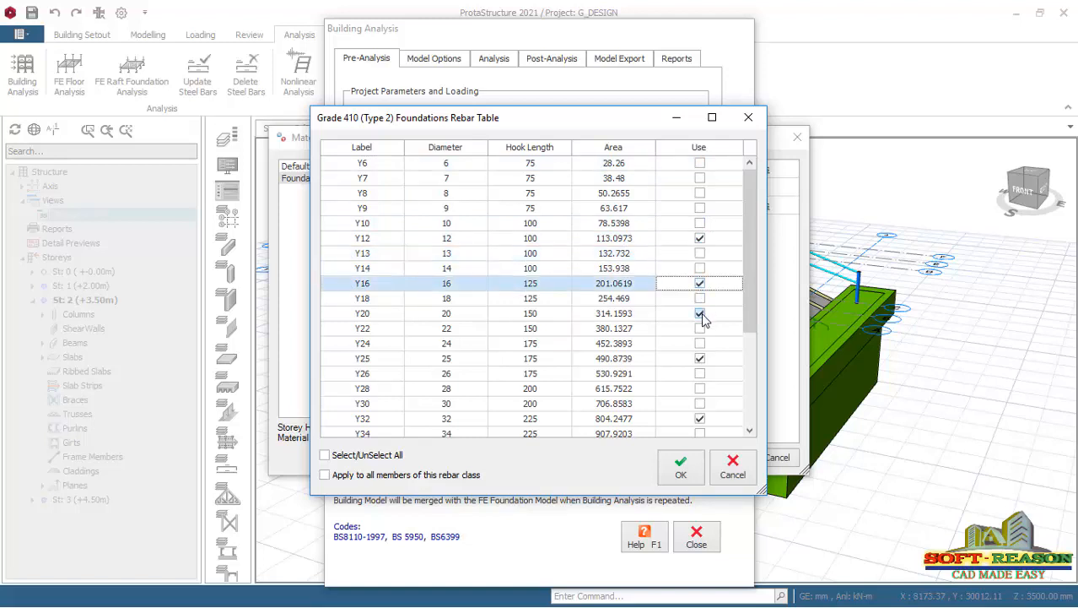
click(701, 314)
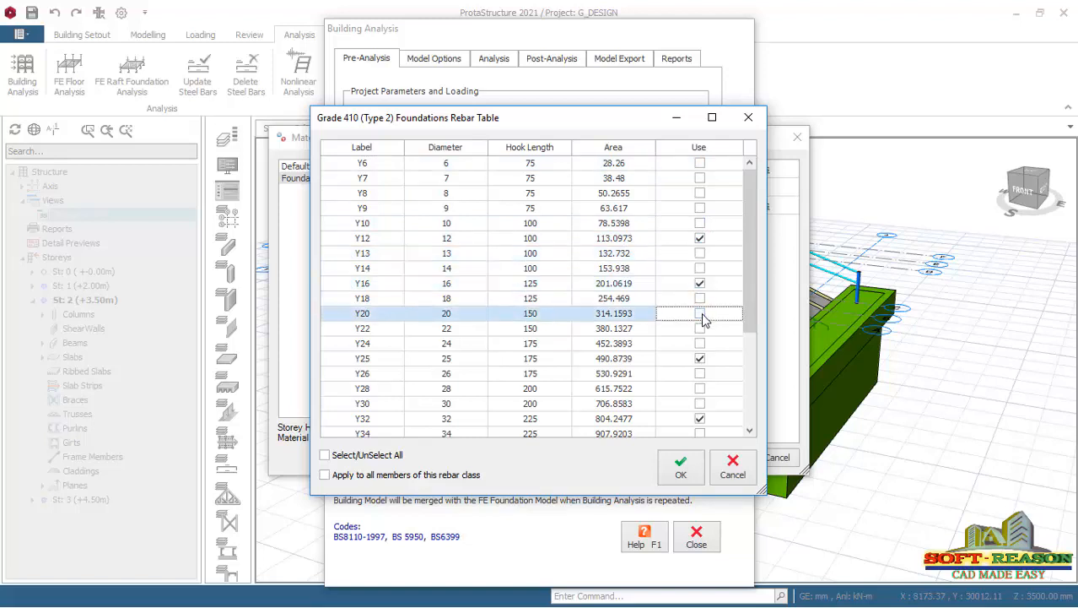
Exclude Y32 from the foundation rebar diameters, and accept the table and the material settings.
scroll(743, 313, down, 2)
click(699, 358)
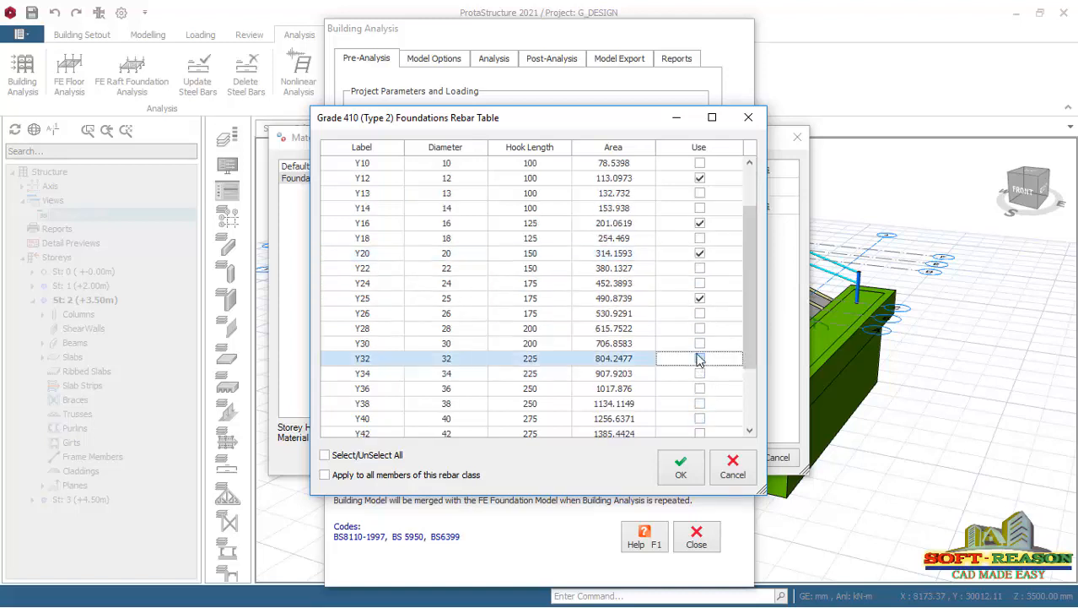
scroll(689, 244, up, 2)
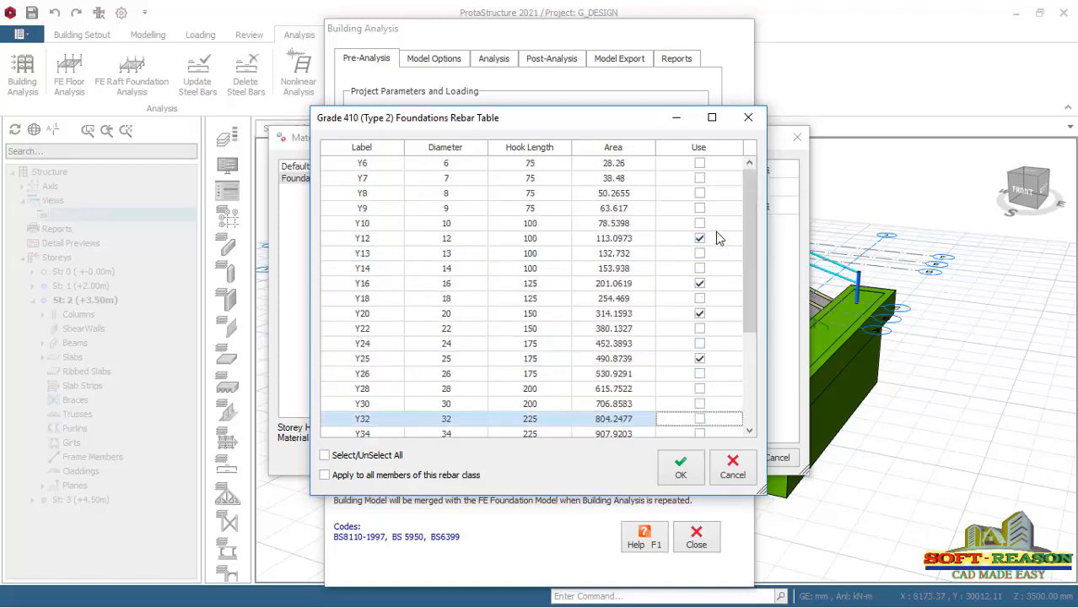
click(684, 467)
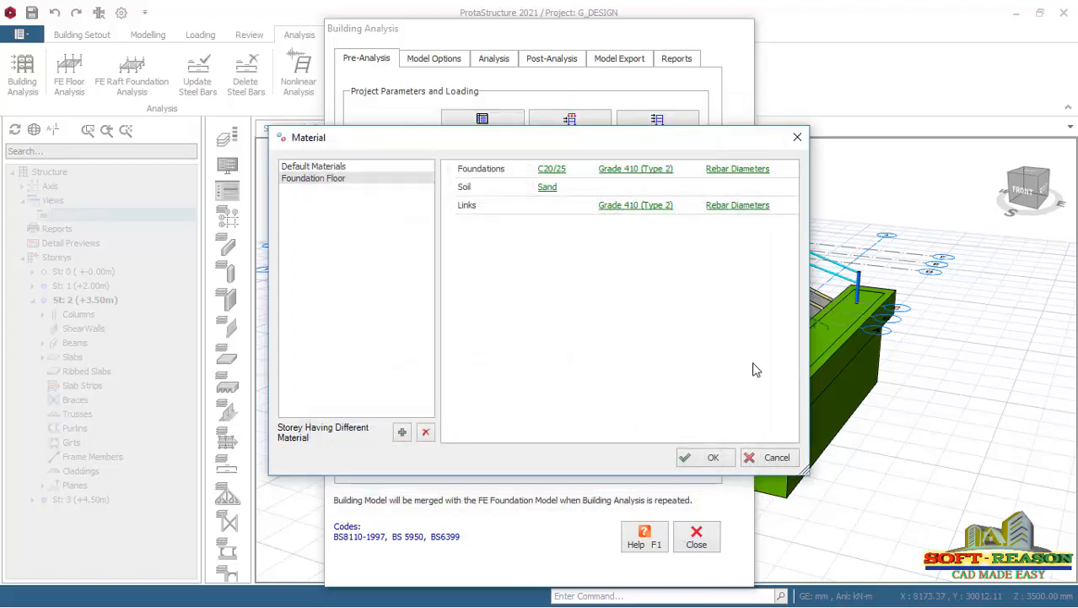
click(709, 462)
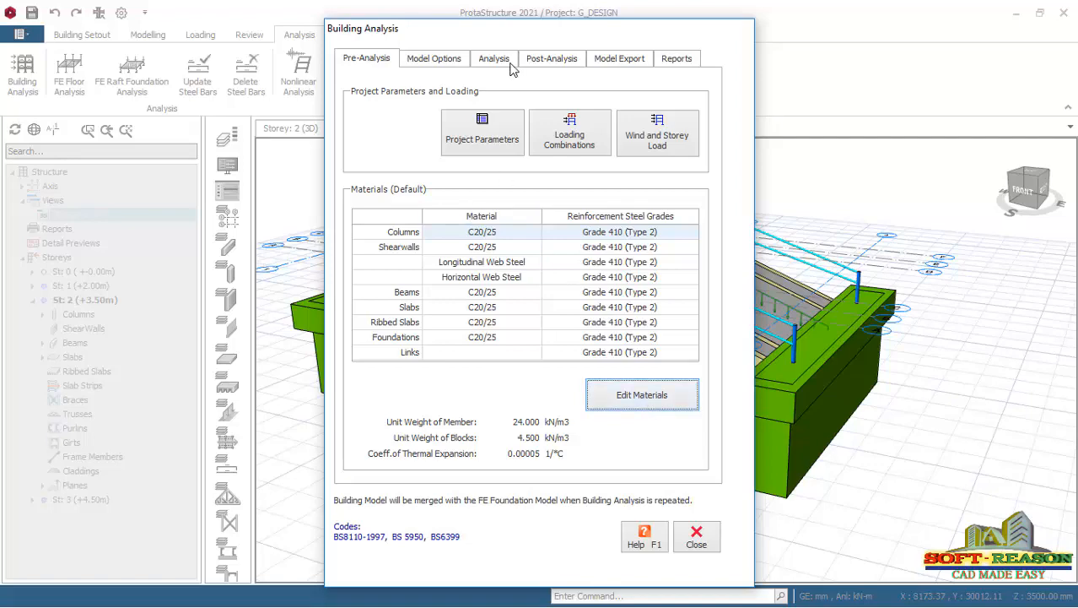
Reopen the default materials and, in the concrete wall rebar table, exclude Y13, enable Y12, and keep Y10 in use.
click(628, 404)
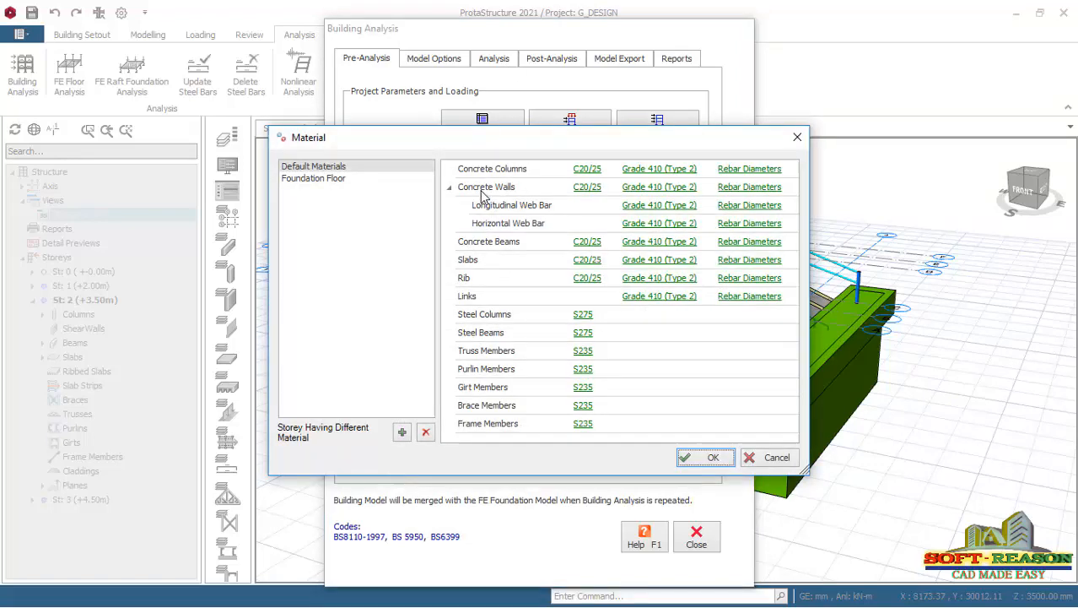
click(748, 189)
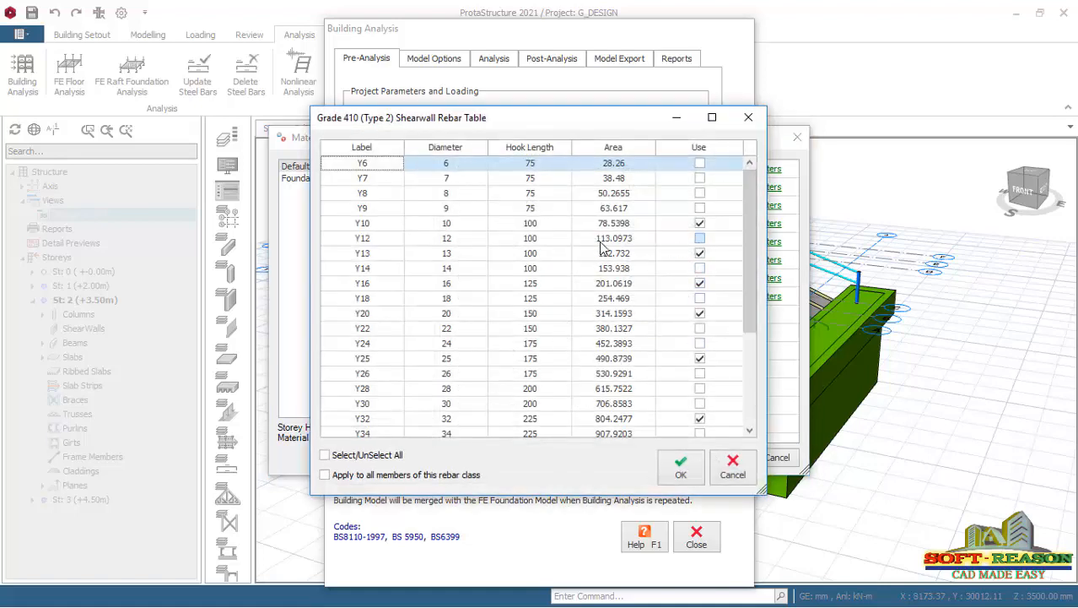
click(700, 223)
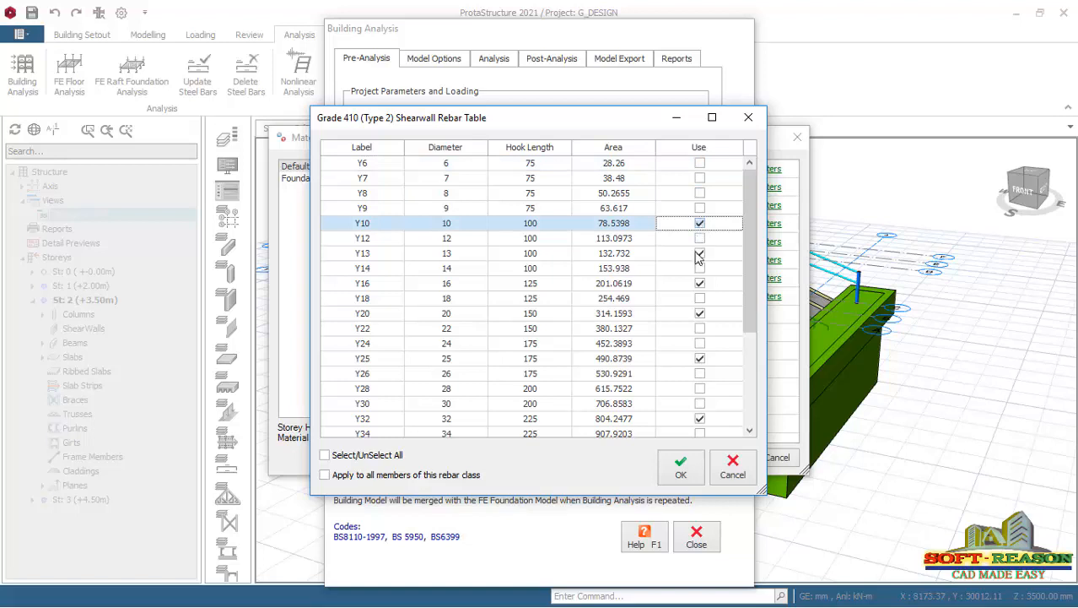
click(700, 253)
click(699, 238)
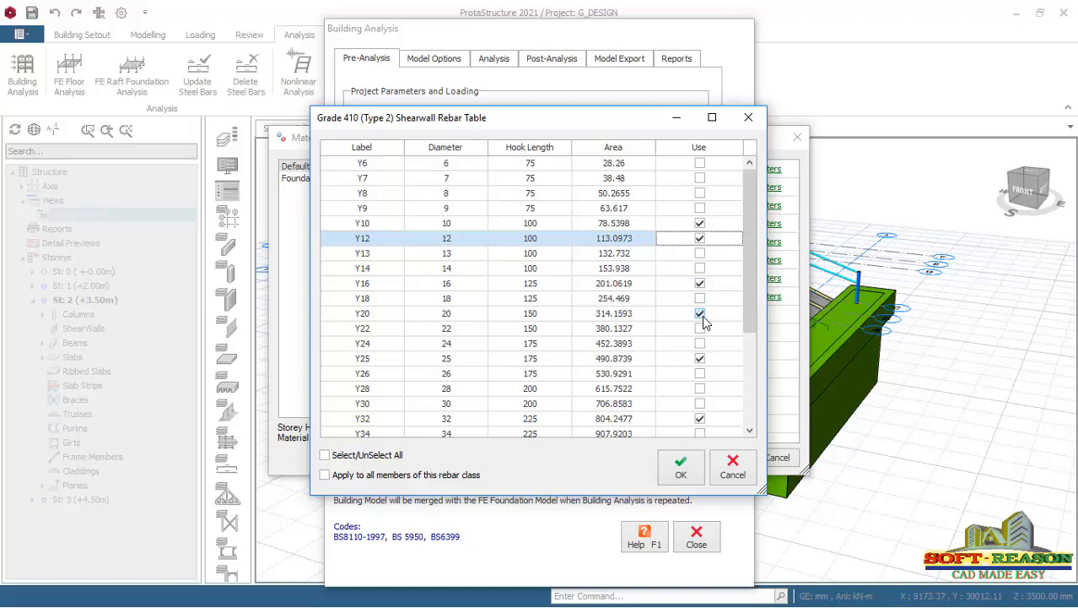
Exclude Y32 from the concrete wall rebar diameters, and accept the table and the material settings.
click(700, 419)
scroll(750, 321, down, 3)
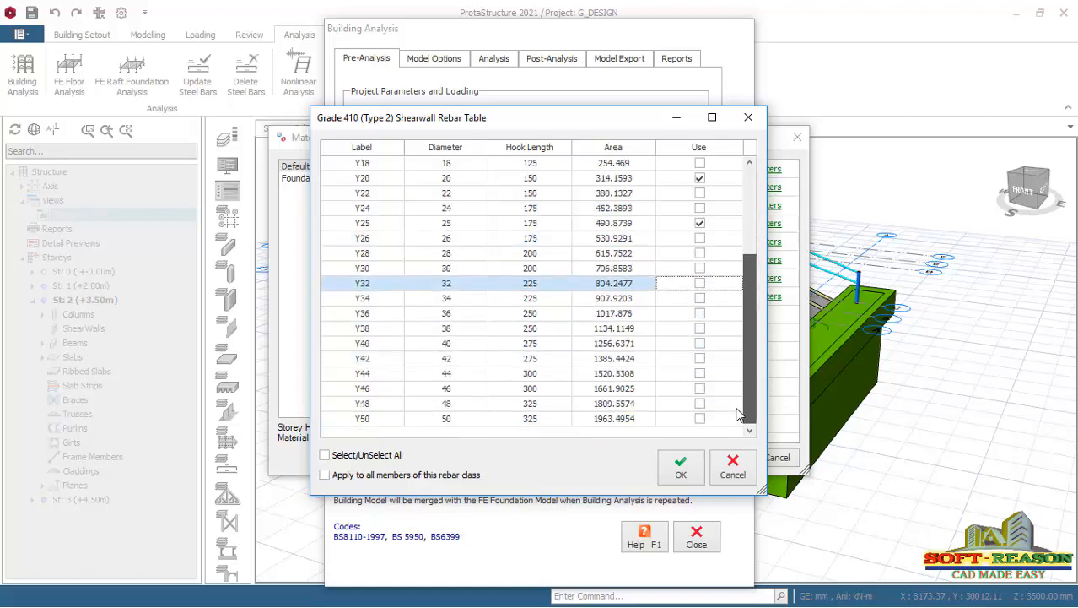
scroll(749, 320, up, 3)
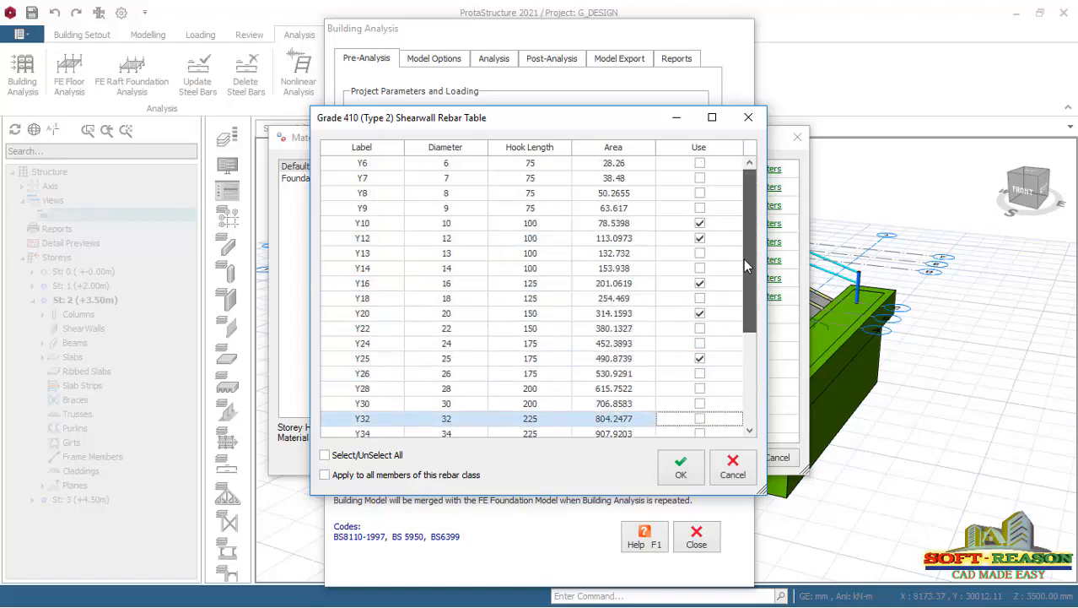
click(681, 474)
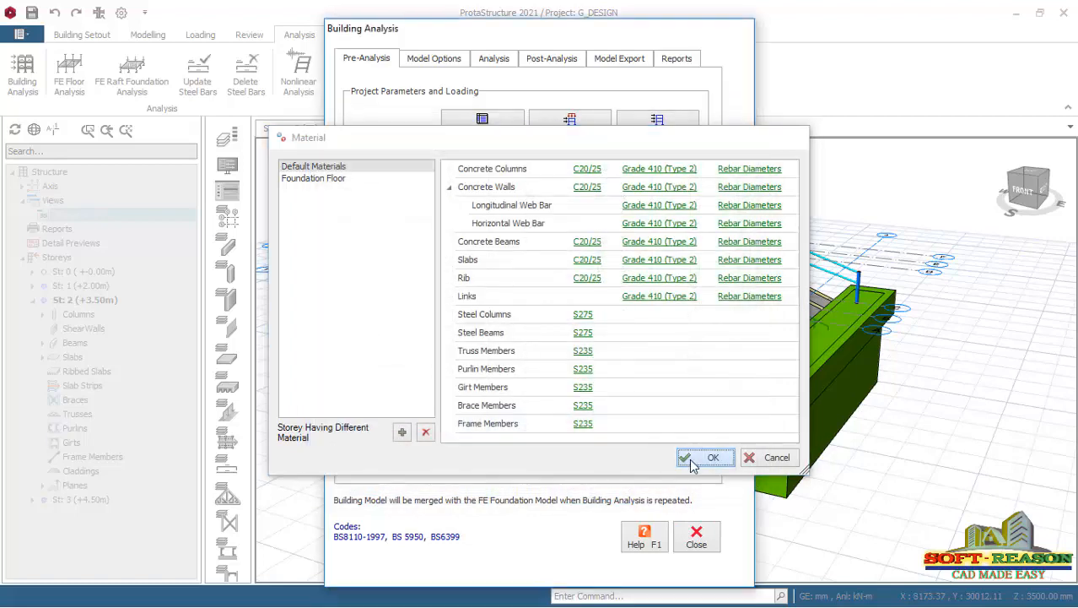
click(692, 465)
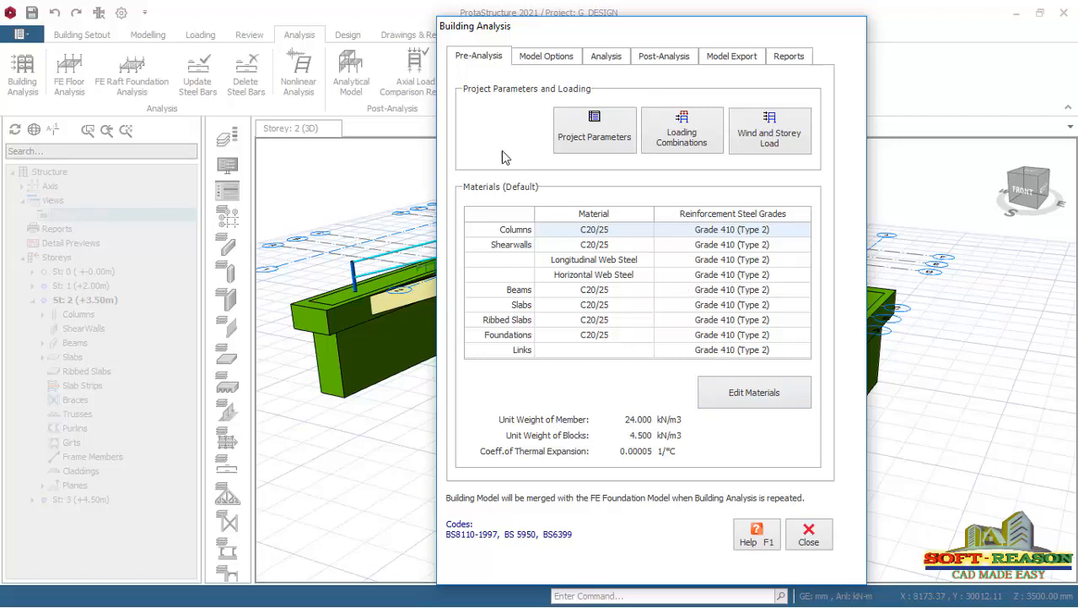
Run the Building Model Check on all storeys with every check enabled.
click(605, 59)
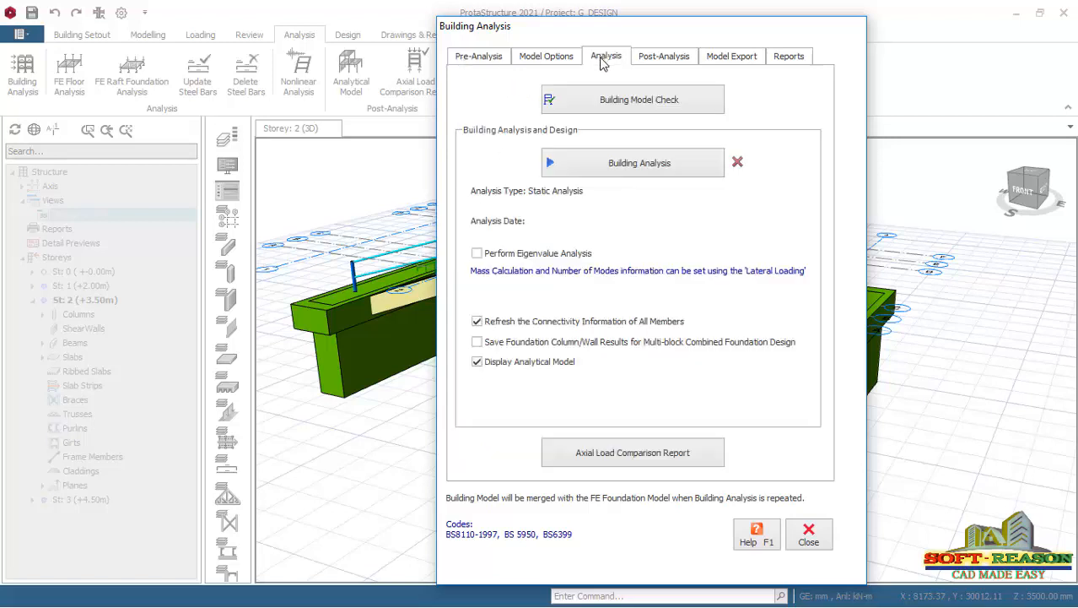
click(620, 108)
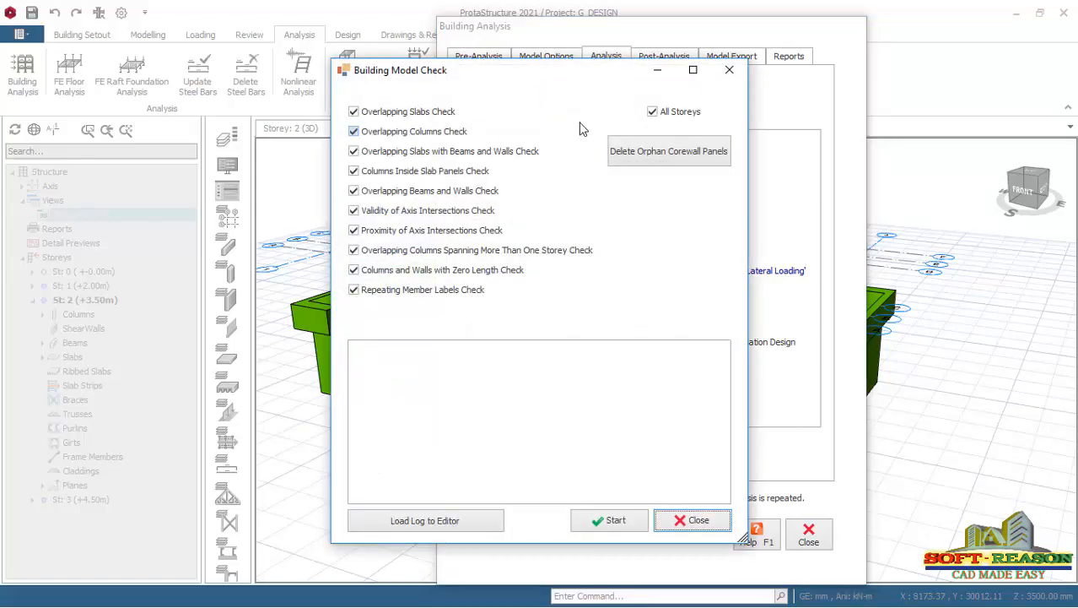
click(614, 521)
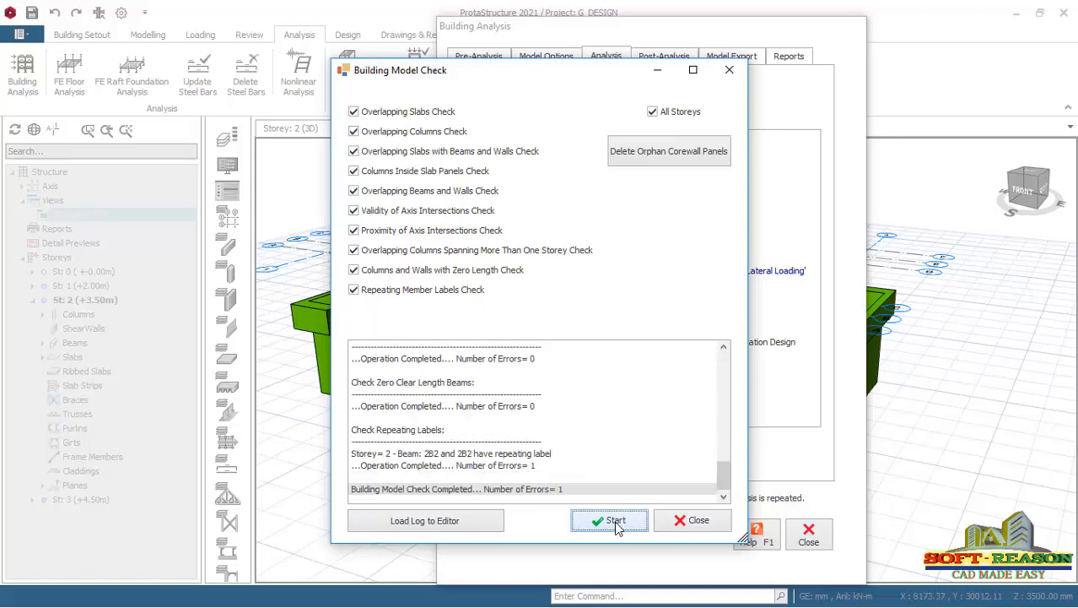
Load the model check log in the text editor, review its error entries, and close the log and the analysis dialogs.
click(428, 525)
scroll(453, 263, down, 5)
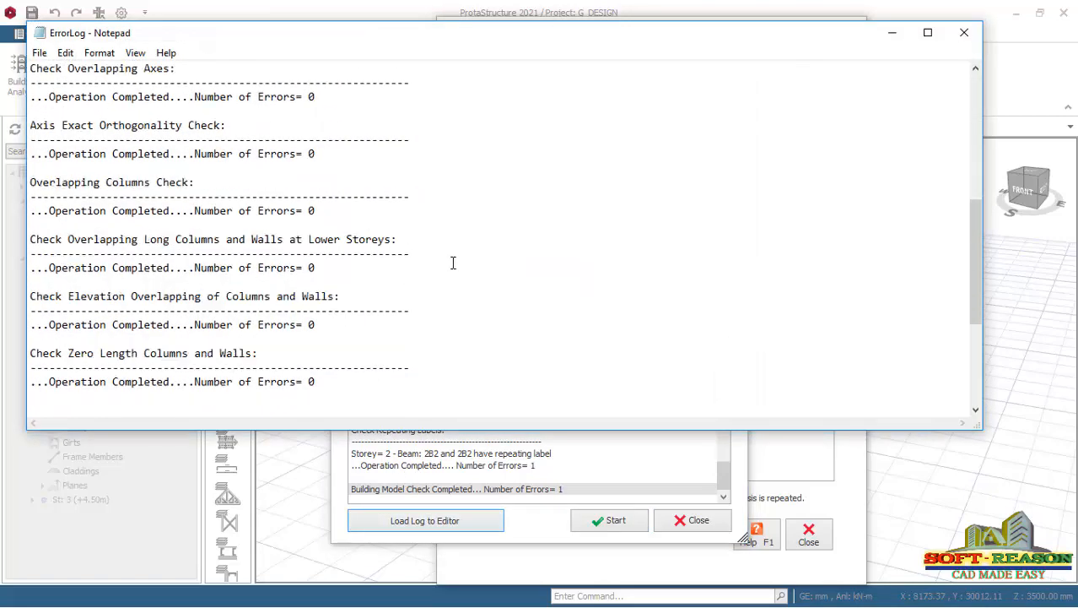
scroll(453, 263, down, 5)
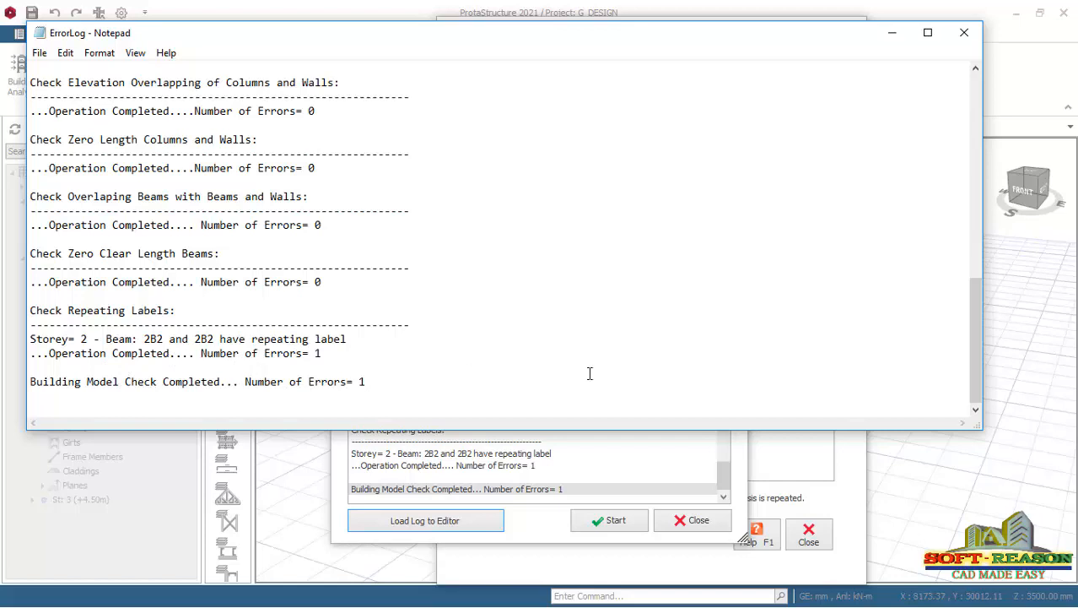
click(964, 32)
click(729, 70)
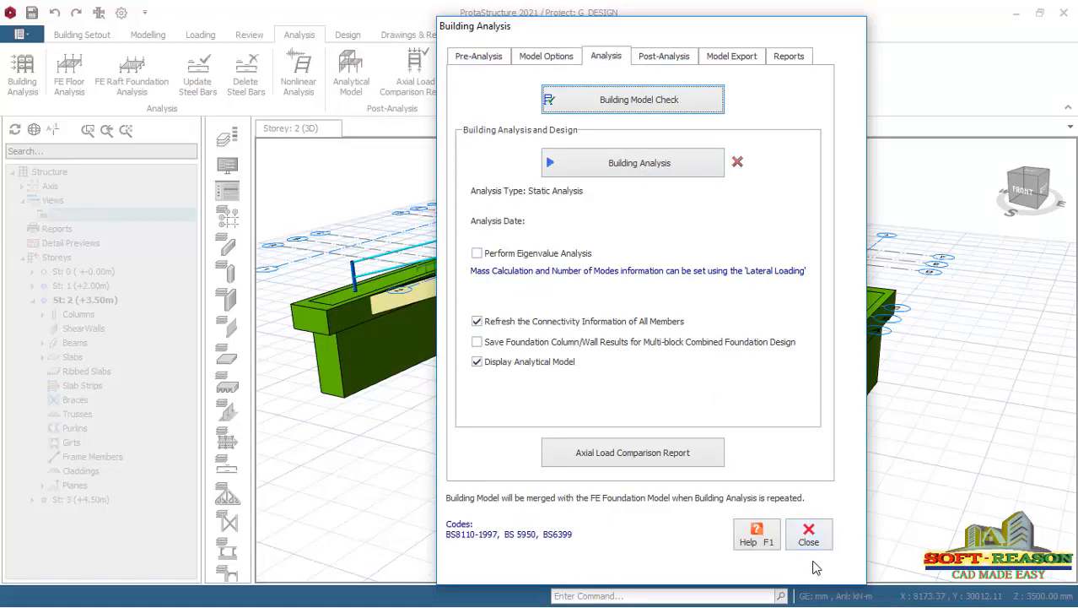
click(809, 534)
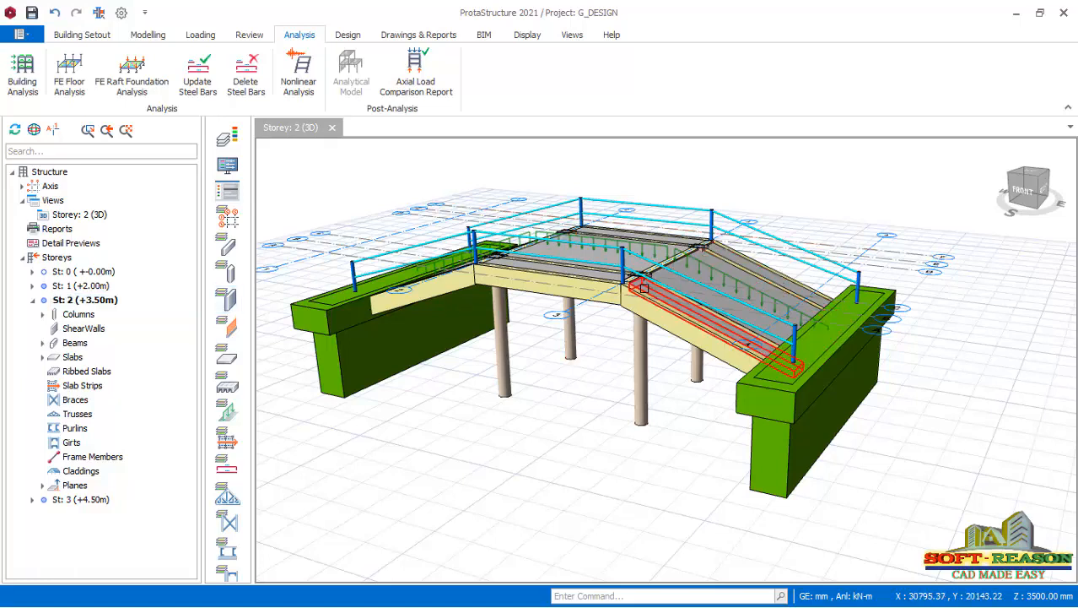
Switch the Storey 2 view from 3D to plan and inspect beam 2B2 along axis 2.
right_click(79, 215)
click(145, 234)
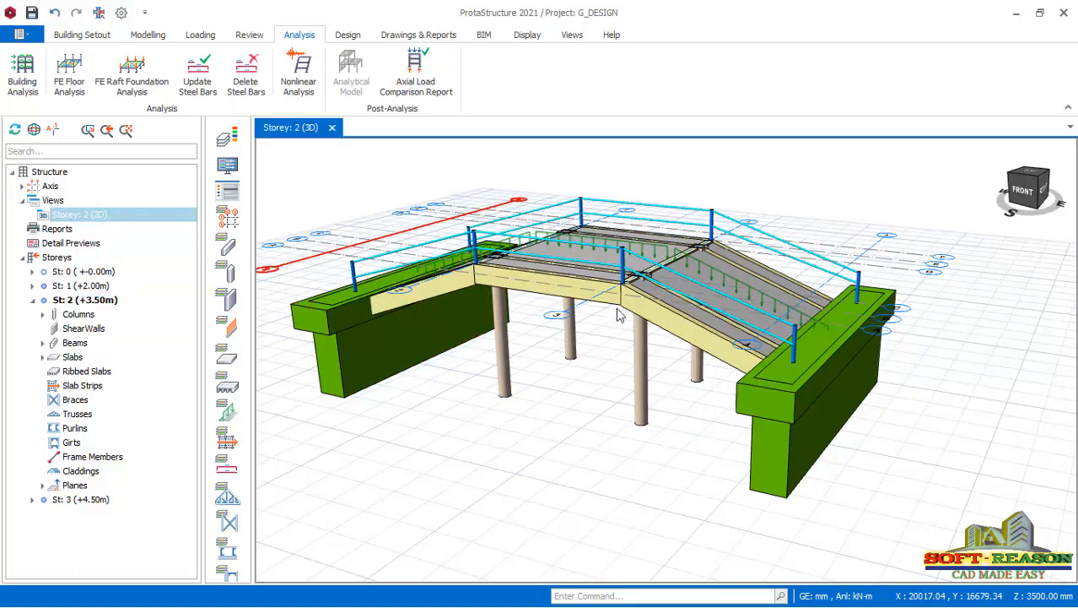
scroll(757, 424, up, 2)
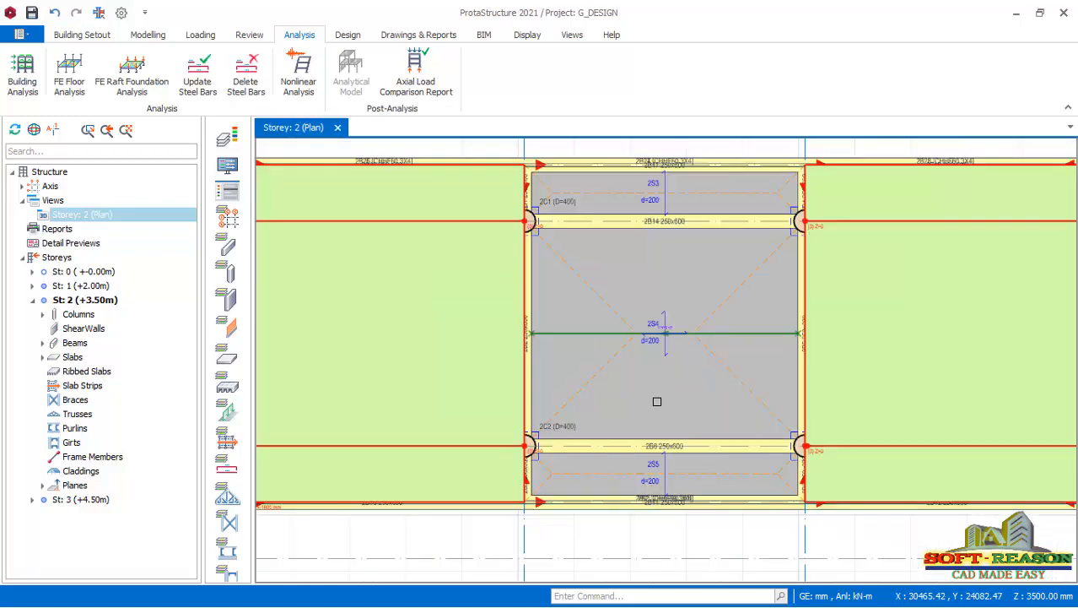
scroll(532, 402, up, 5)
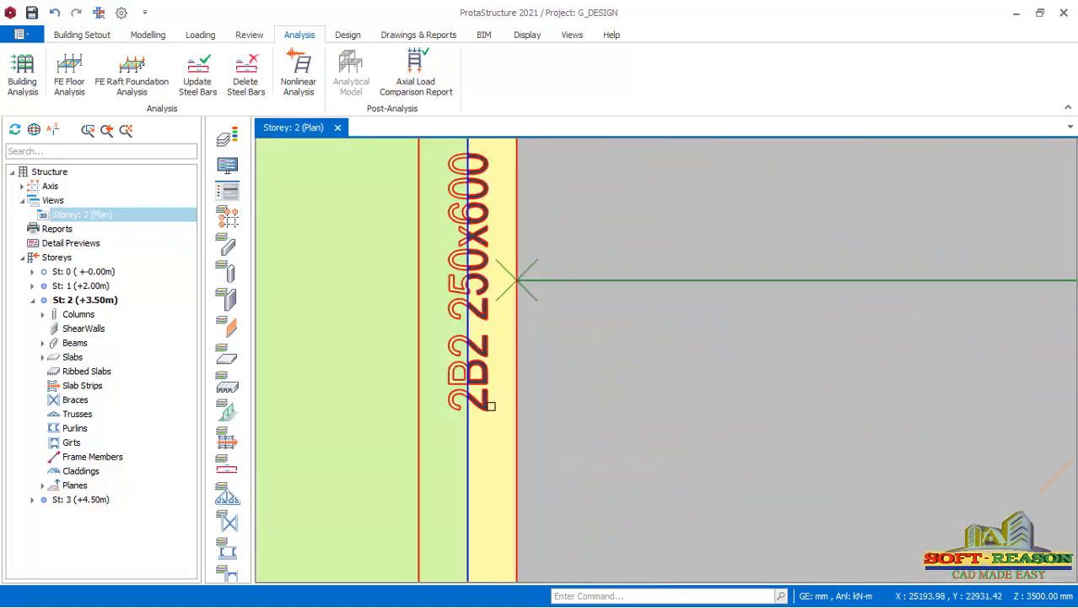
Examine the beams along axes 2 and 3 in the Storey 2 plan for the repeated 2B2 label.
scroll(527, 333, down, 4)
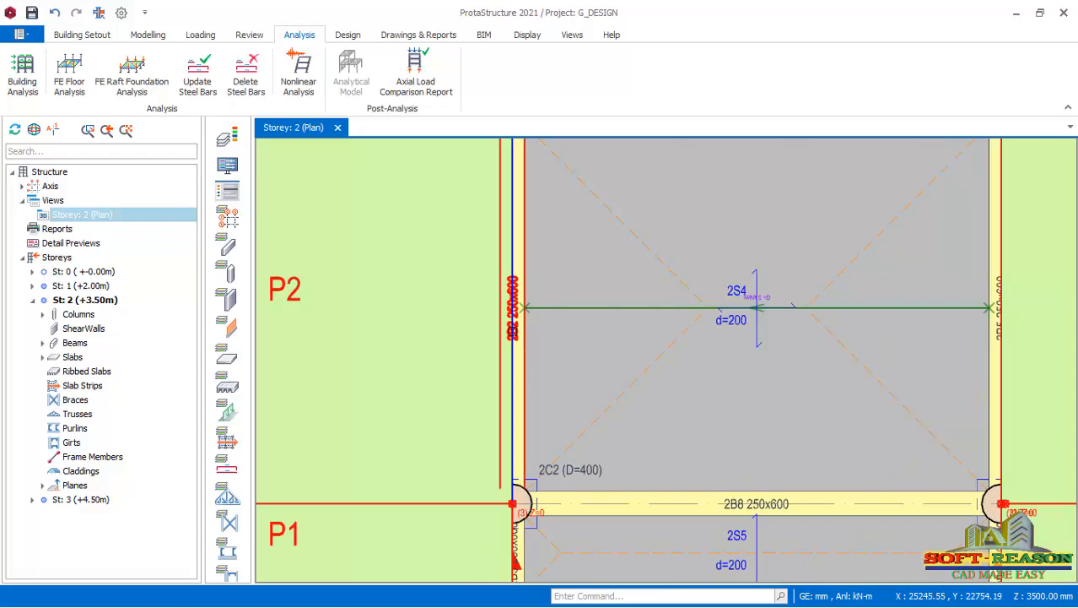
scroll(525, 354, down, 3)
scroll(526, 415, up, 6)
scroll(526, 415, down, 1)
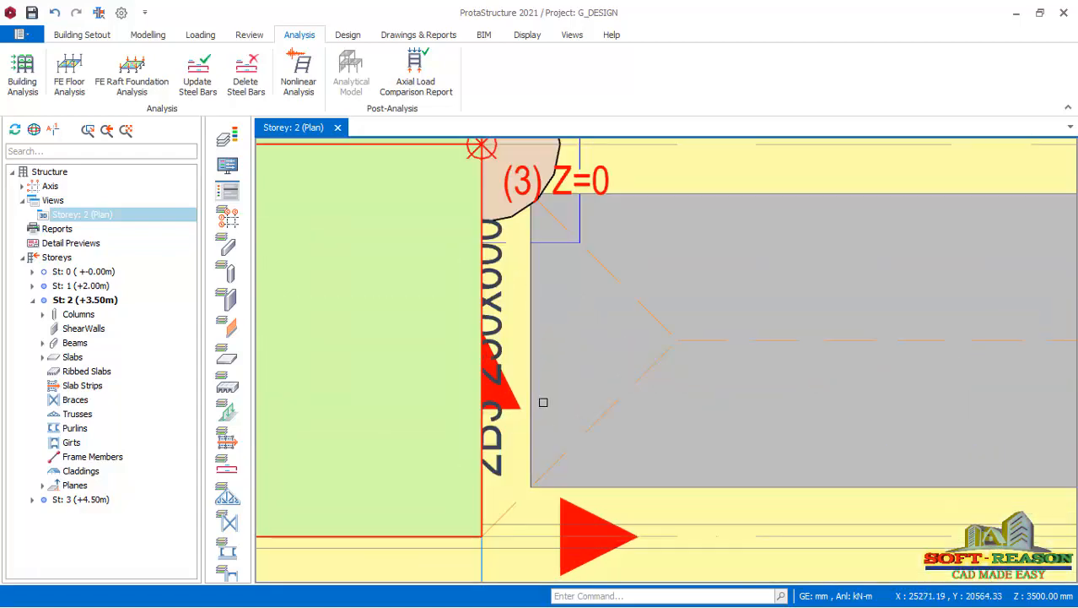
scroll(551, 452, down, 4)
scroll(567, 216, up, 5)
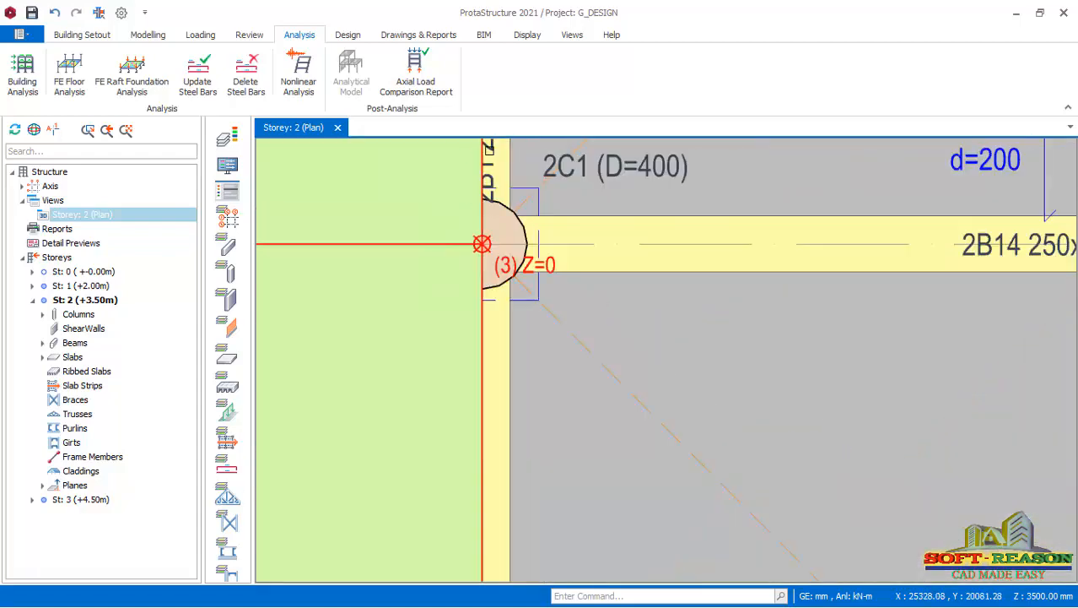
scroll(549, 217, down, 2)
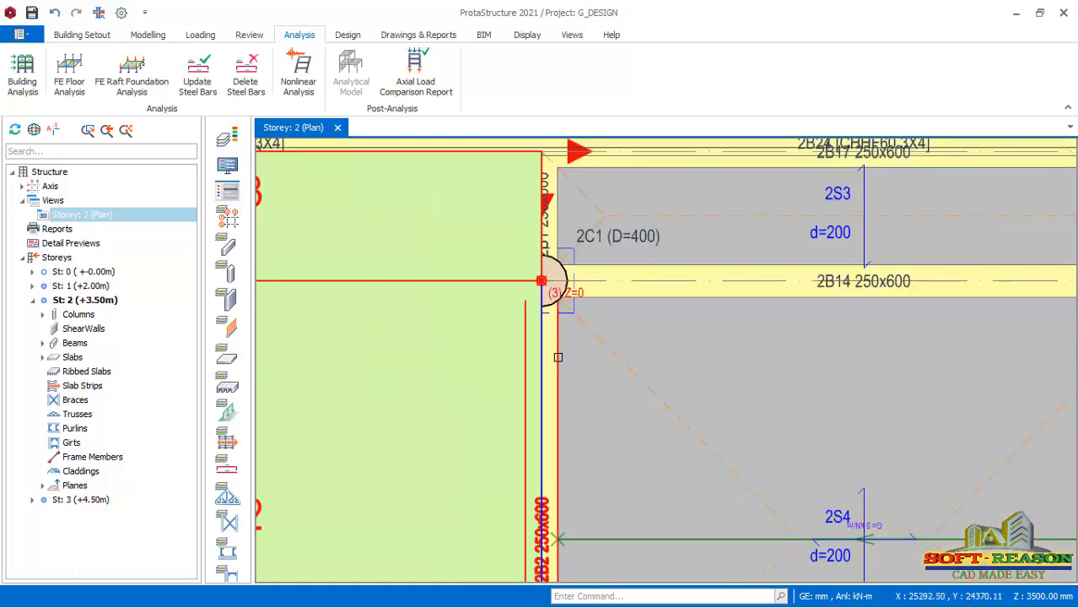
scroll(548, 284, down, 4)
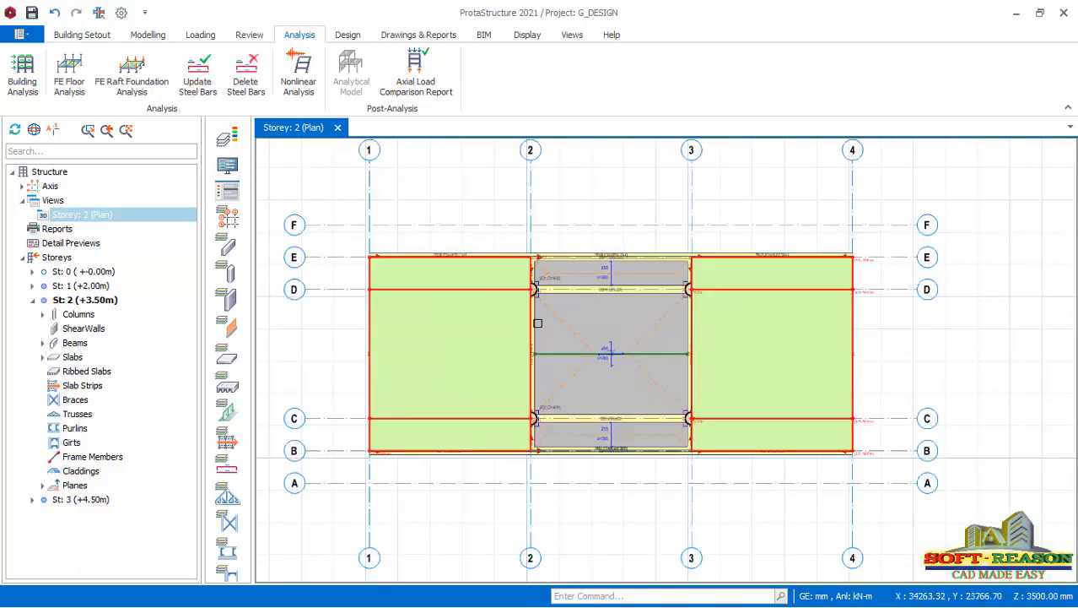
scroll(522, 303, up, 5)
scroll(555, 312, down, 2)
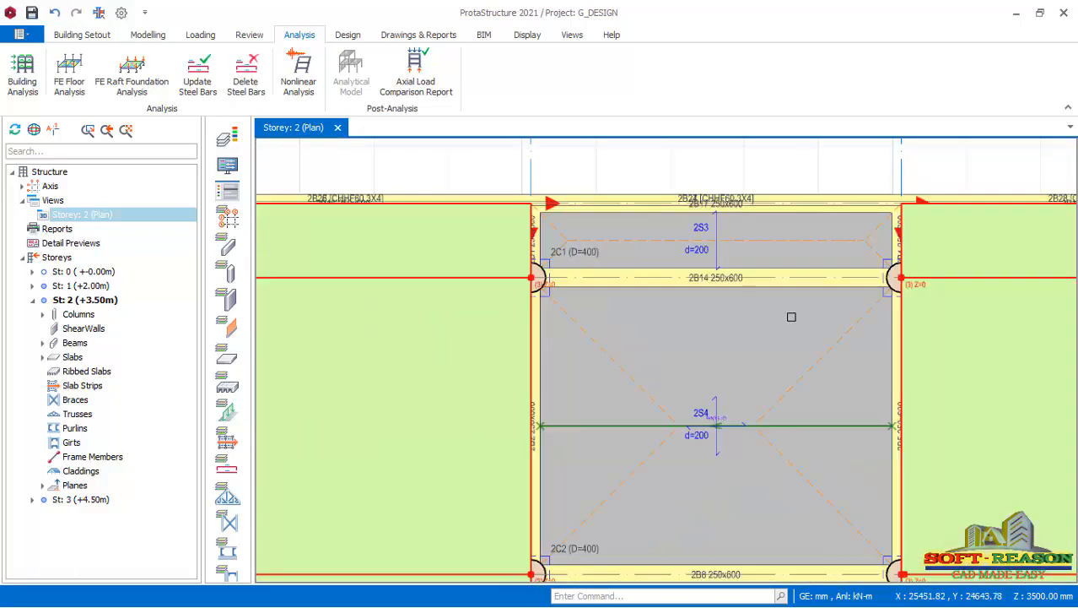
scroll(881, 347, down, 2)
scroll(844, 362, up, 4)
scroll(823, 372, up, 2)
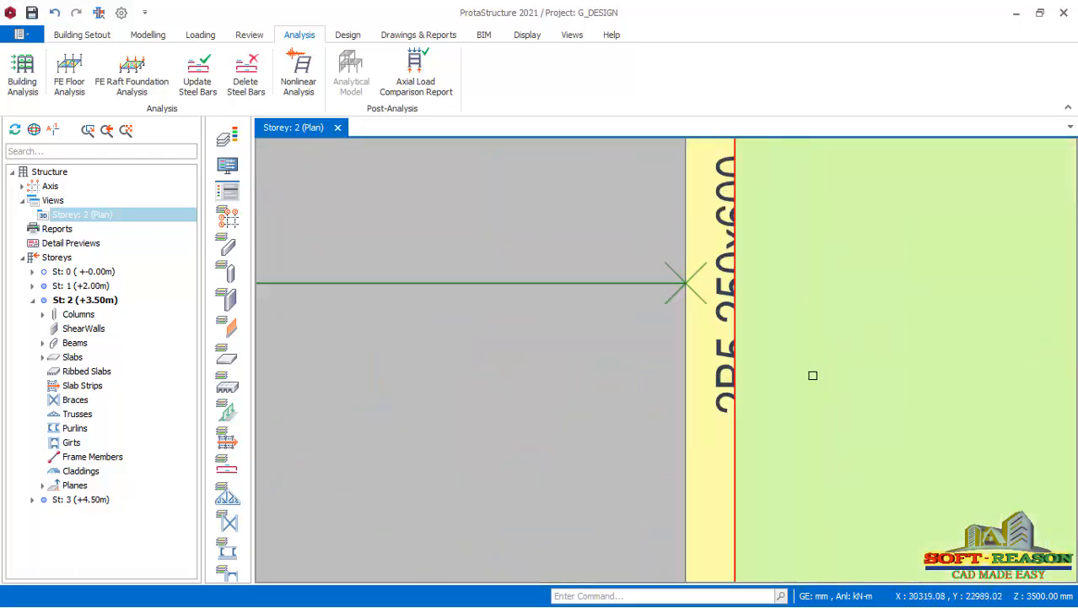
scroll(881, 361, down, 2)
scroll(845, 315, up, 3)
scroll(877, 338, down, 4)
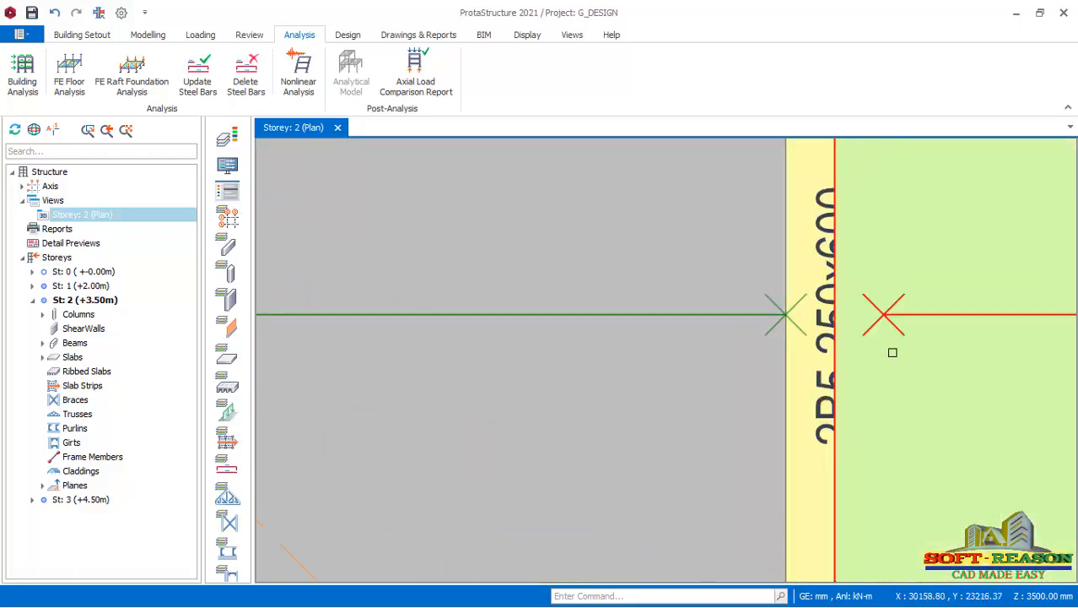
Compare the beam on axis 2 between axes C and D with the two 2B2 entries in the Storey 2 beam list.
scroll(667, 414, up, 4)
scroll(686, 414, up, 1)
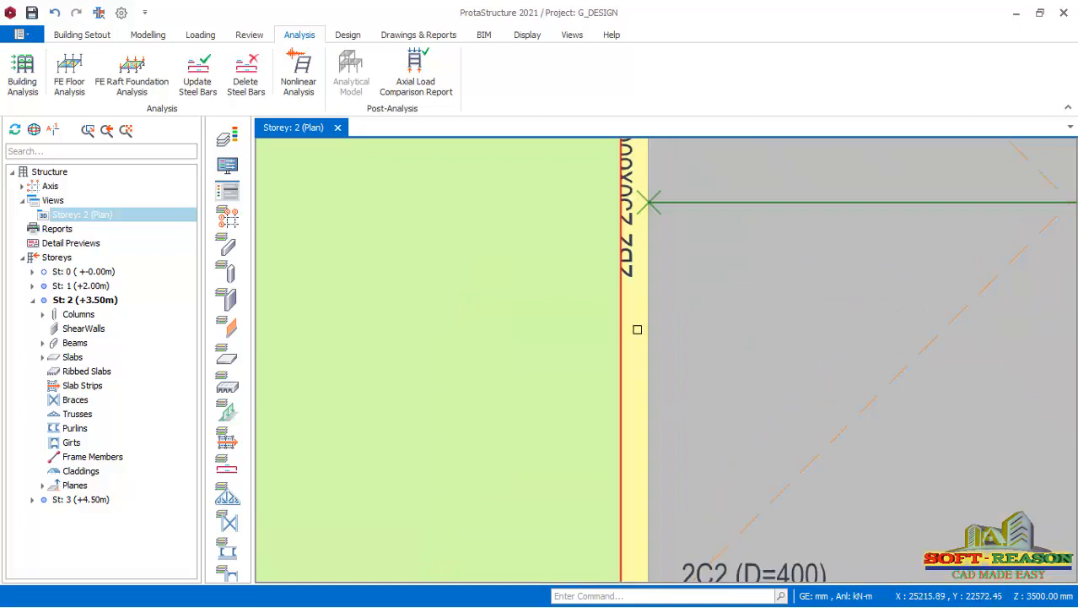
scroll(643, 326, up, 1)
click(644, 325)
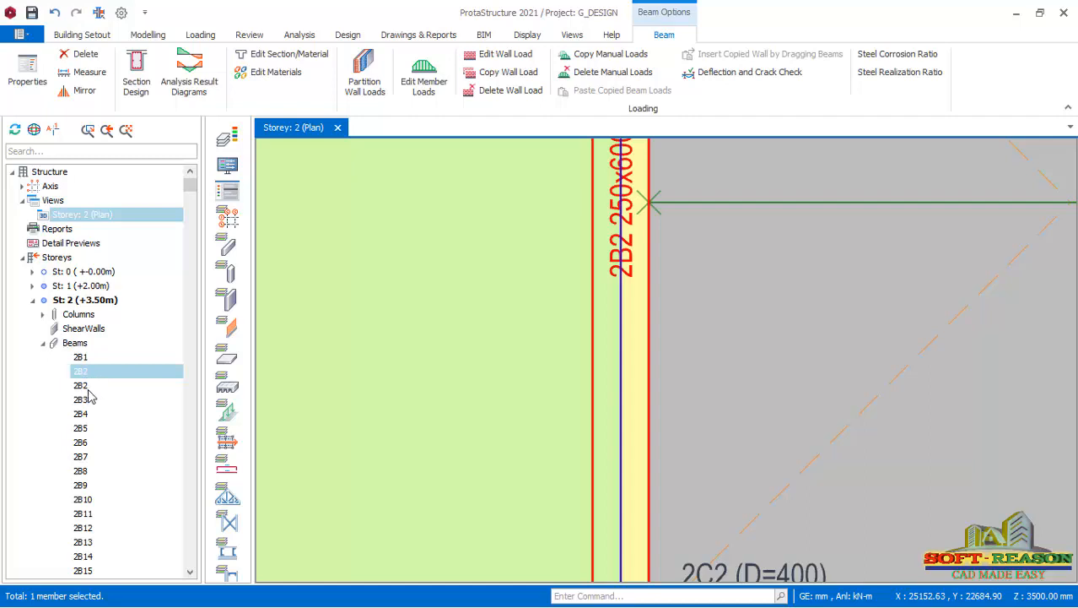
scroll(531, 337, down, 3)
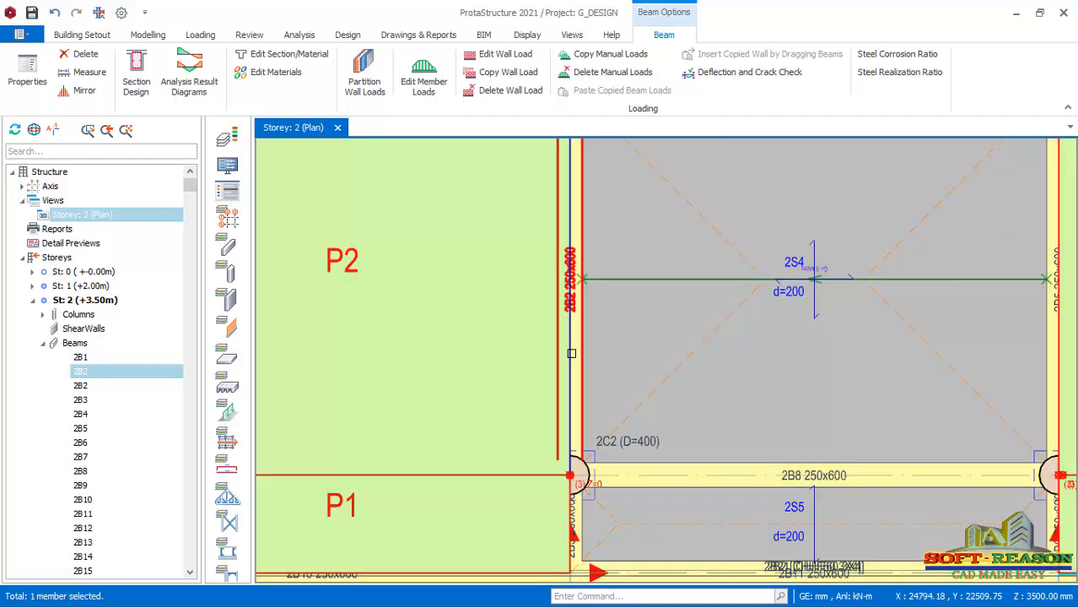
shift+click(84, 388)
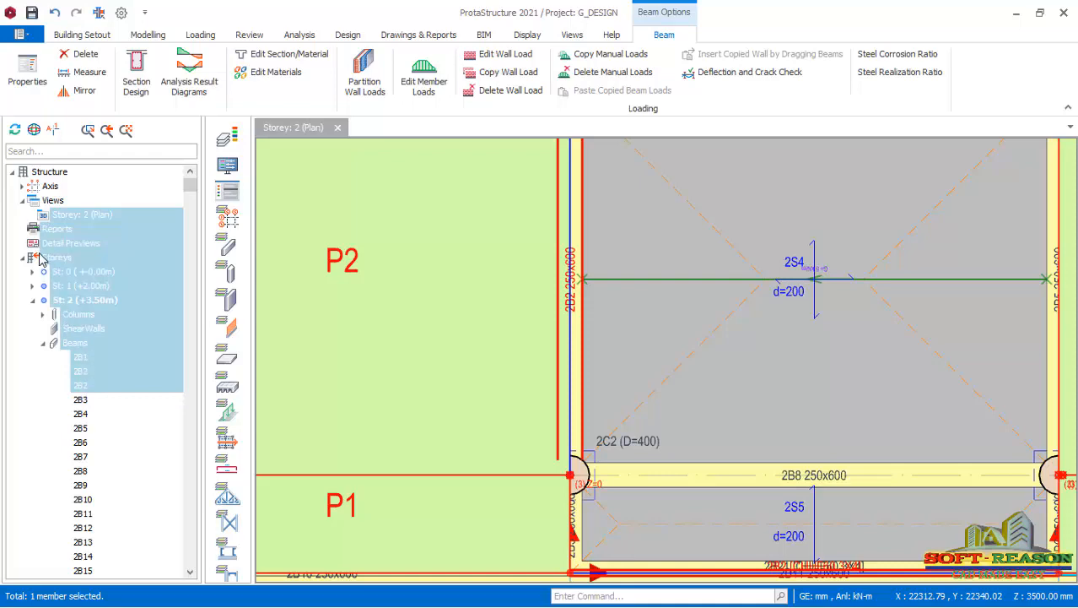
scroll(618, 270, down, 5)
scroll(486, 308, up, 2)
click(564, 473)
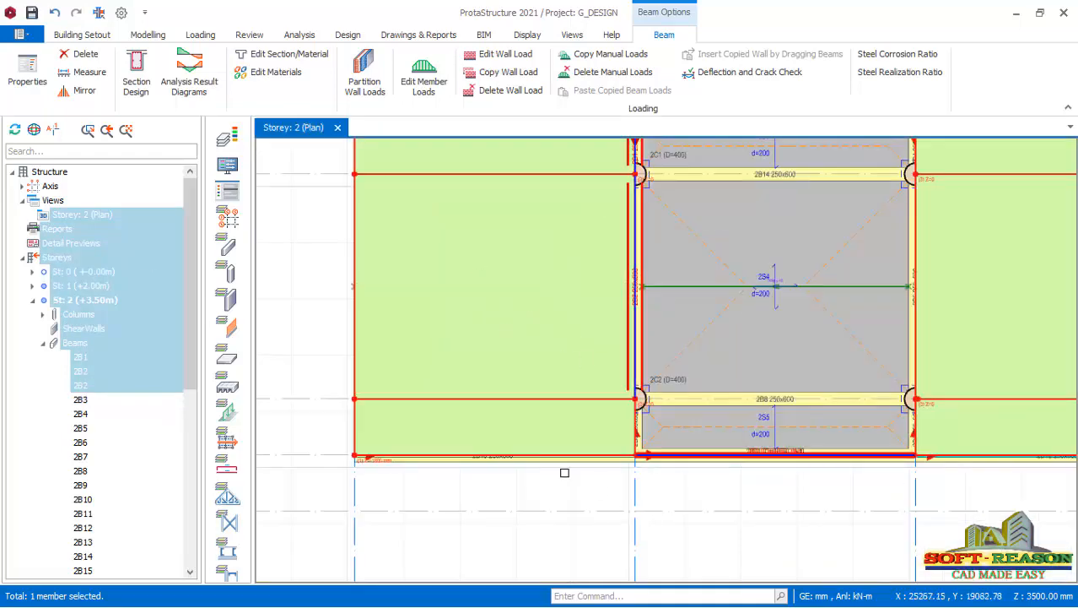
scroll(380, 412, up, 1)
scroll(732, 257, up, 2)
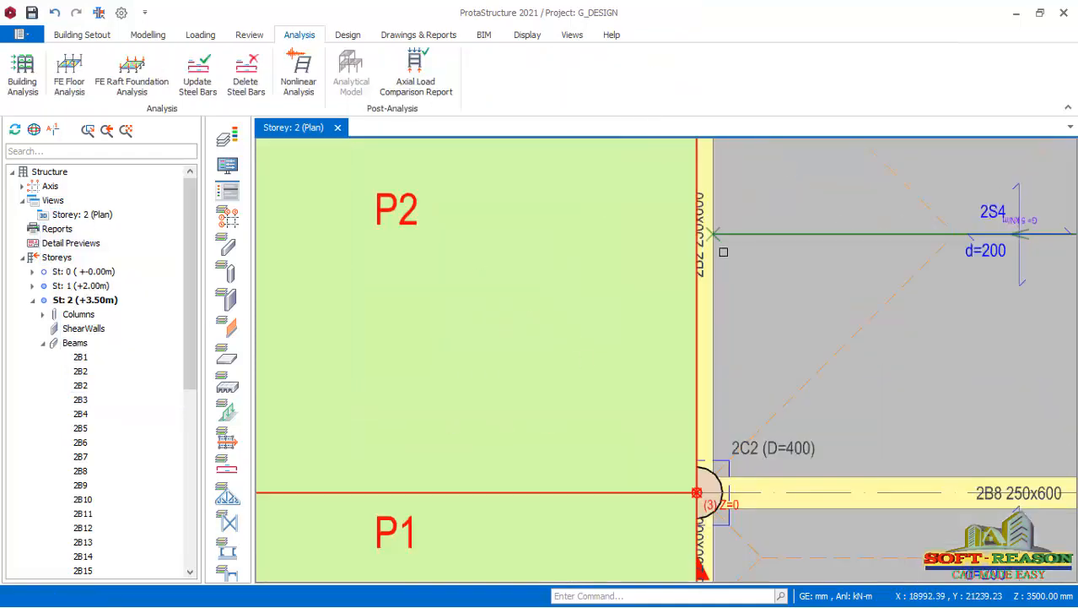
Delete both 2B2 beams of Storey 2 together, with the member filter limited to beams.
scroll(723, 252, up, 1)
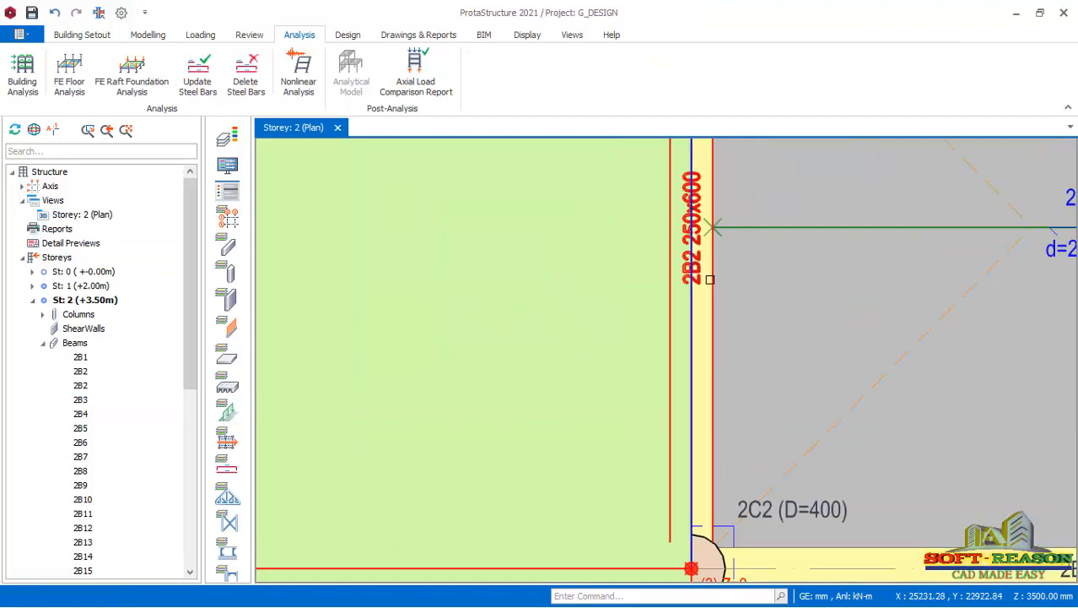
click(81, 372)
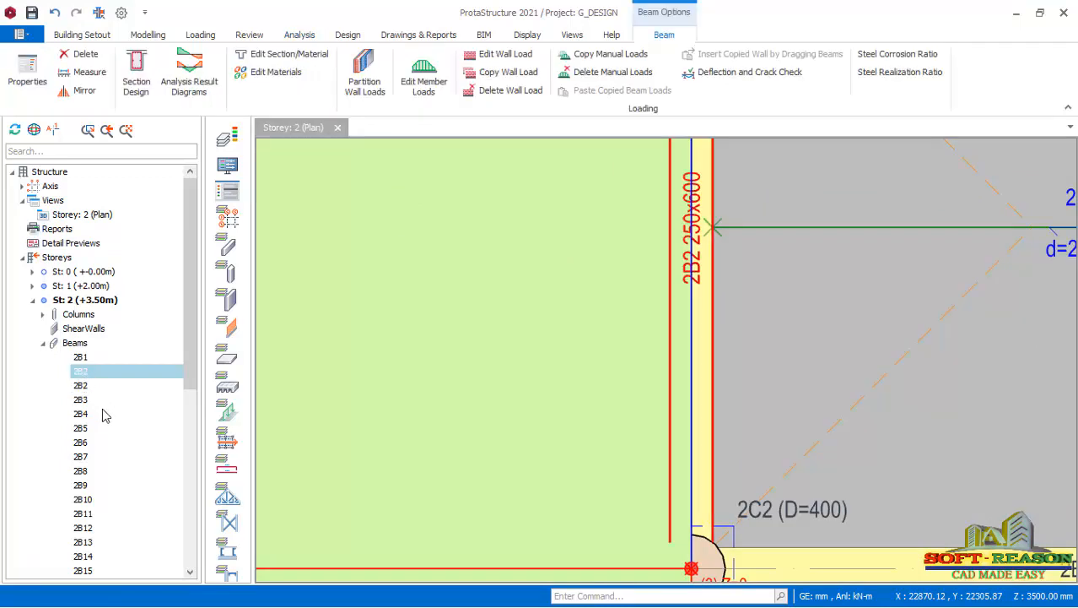
ctrl+click(80, 386)
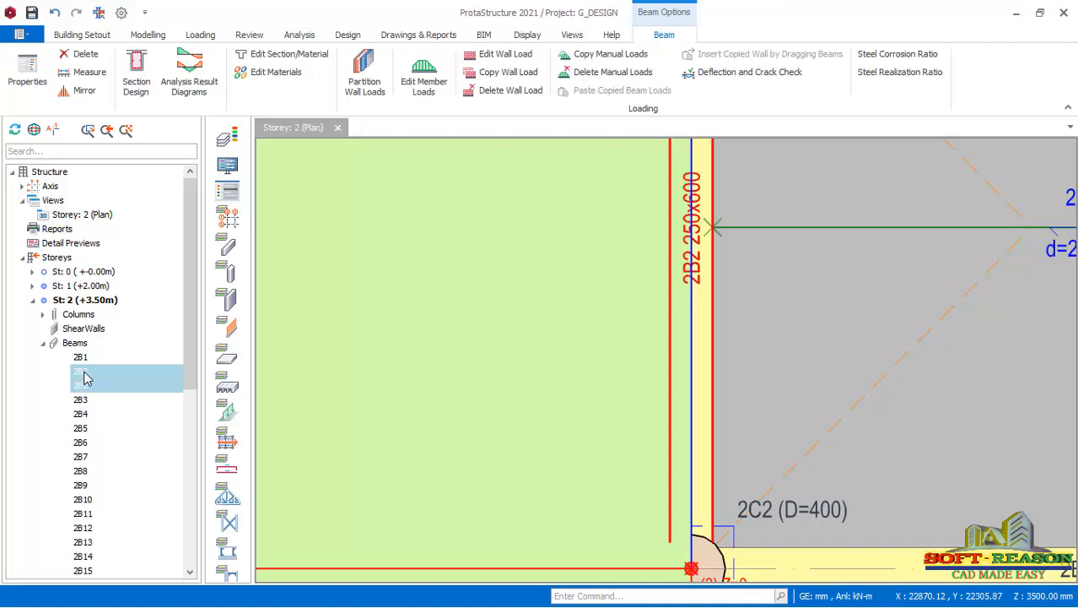
right_click(84, 378)
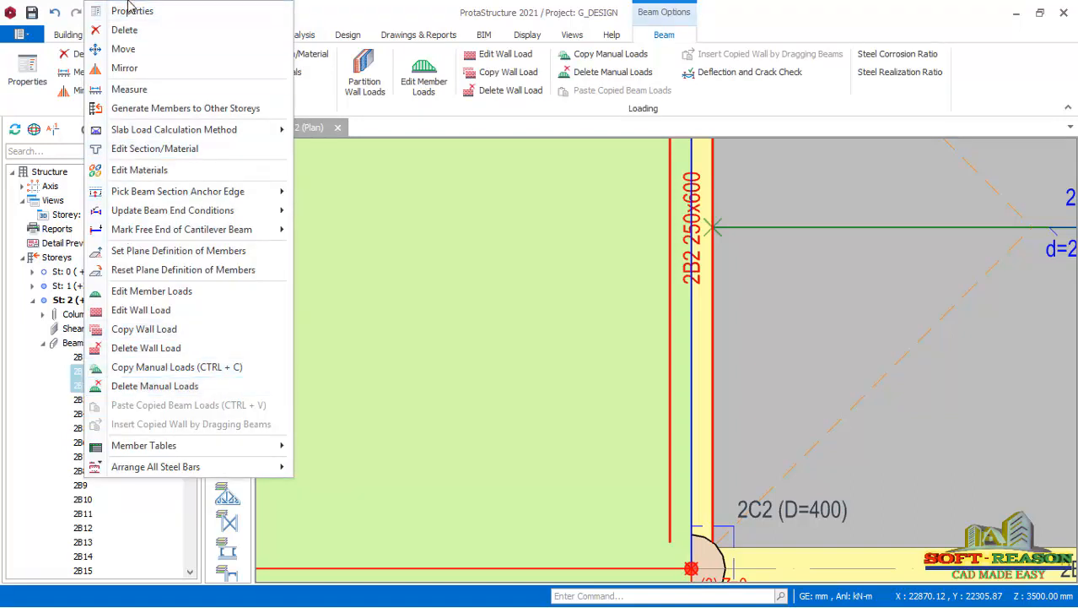
click(124, 31)
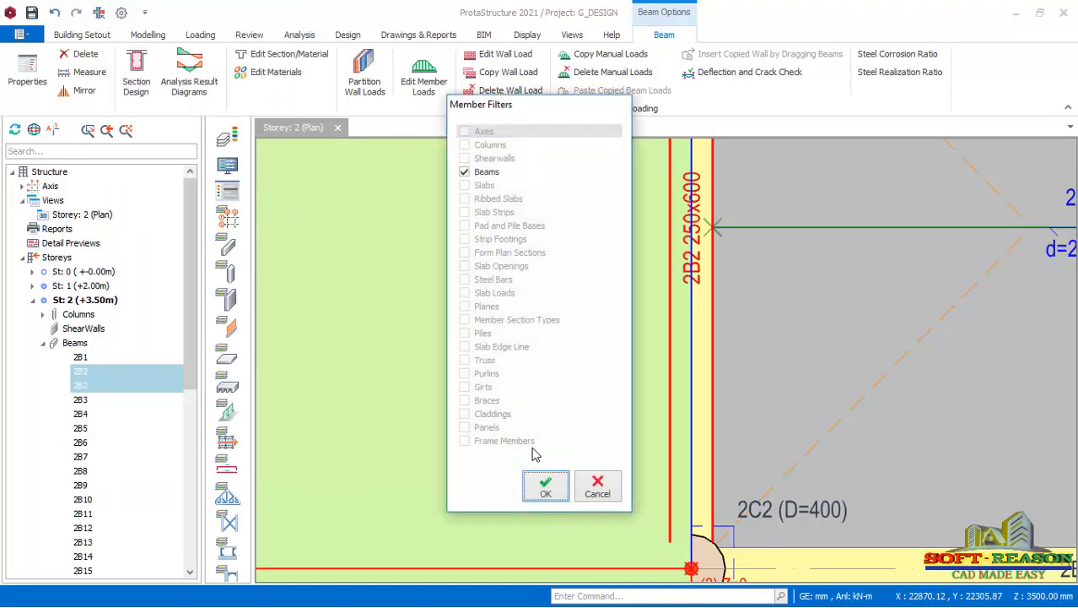
click(546, 487)
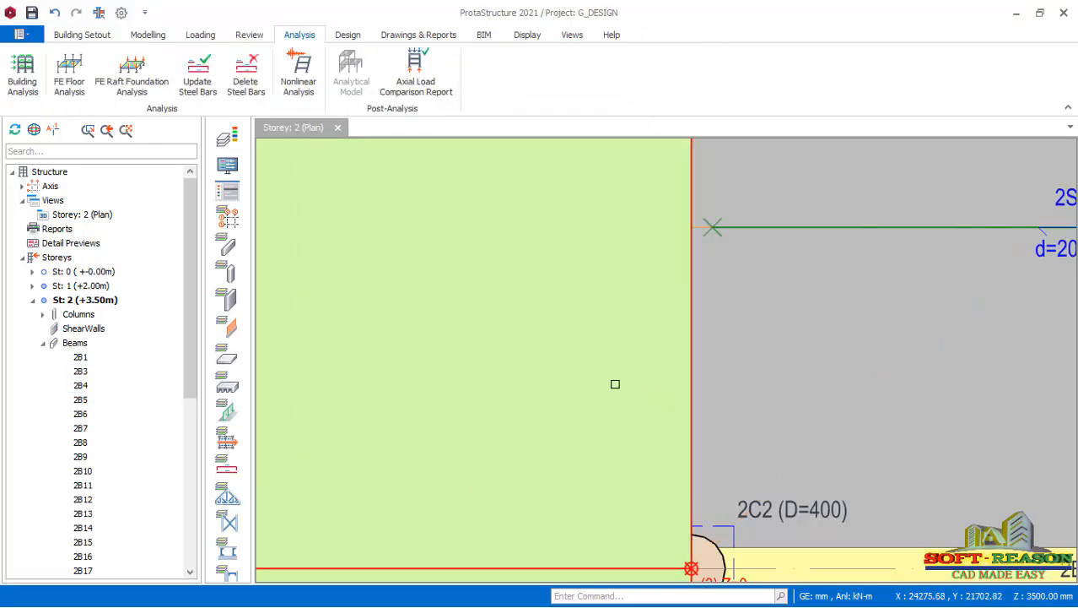
Redraw the missing 250x600 mm beam along axis 2 between axes D and C, using beam 2B14's properties as the template.
scroll(615, 384, down, 5)
scroll(639, 316, up, 6)
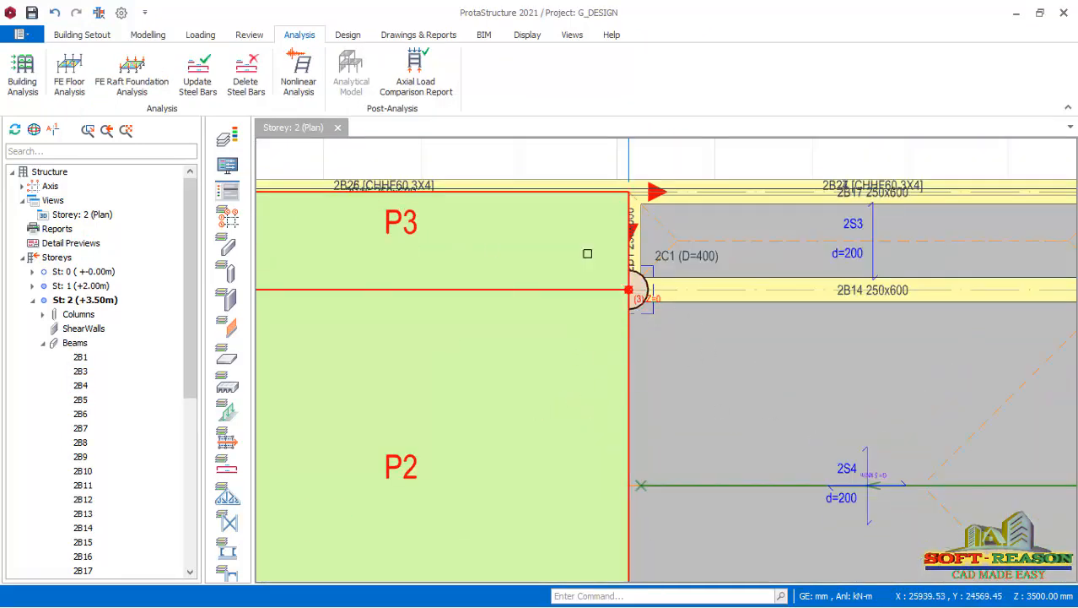
scroll(641, 279, down, 5)
scroll(631, 284, up, 7)
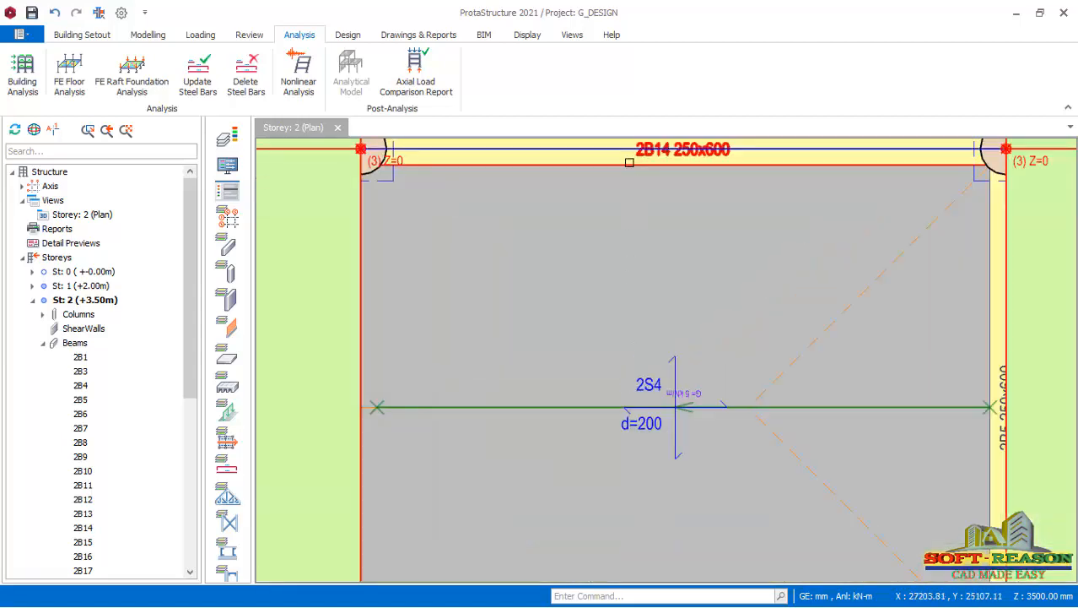
click(629, 162)
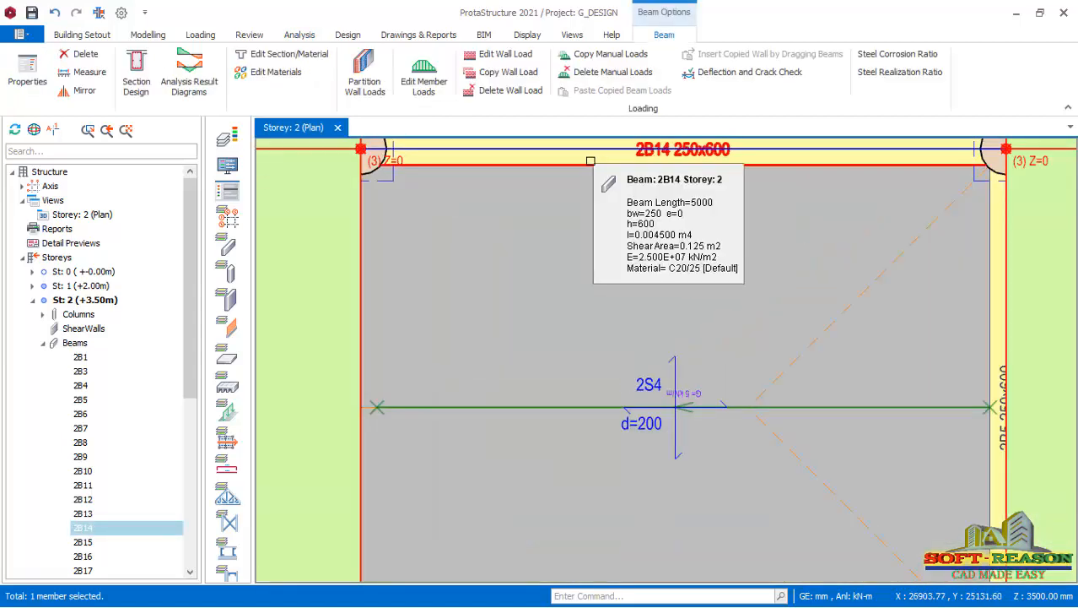
right_click(590, 158)
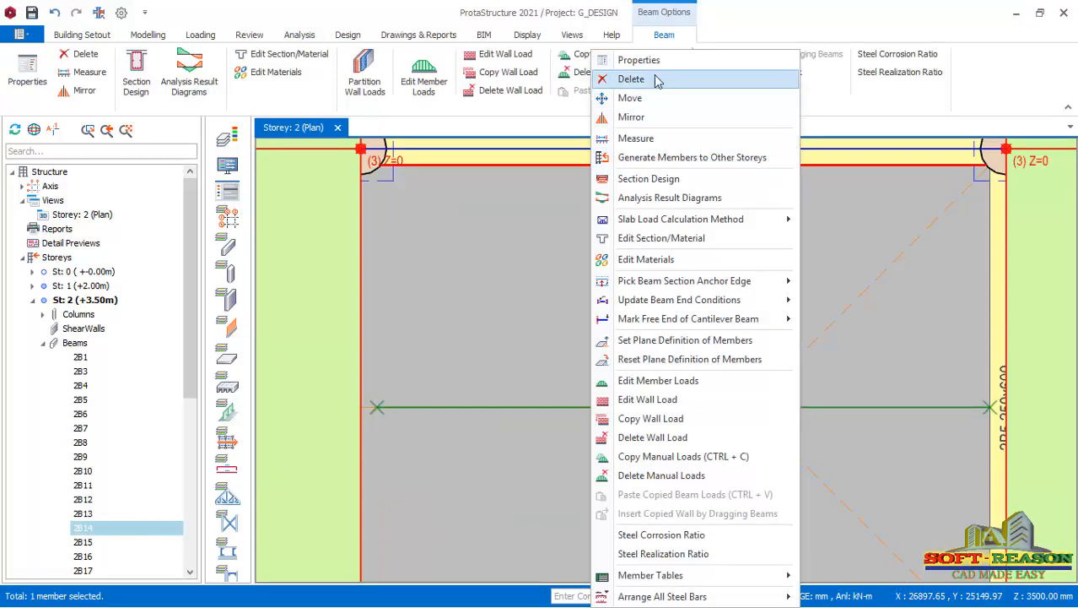
click(638, 59)
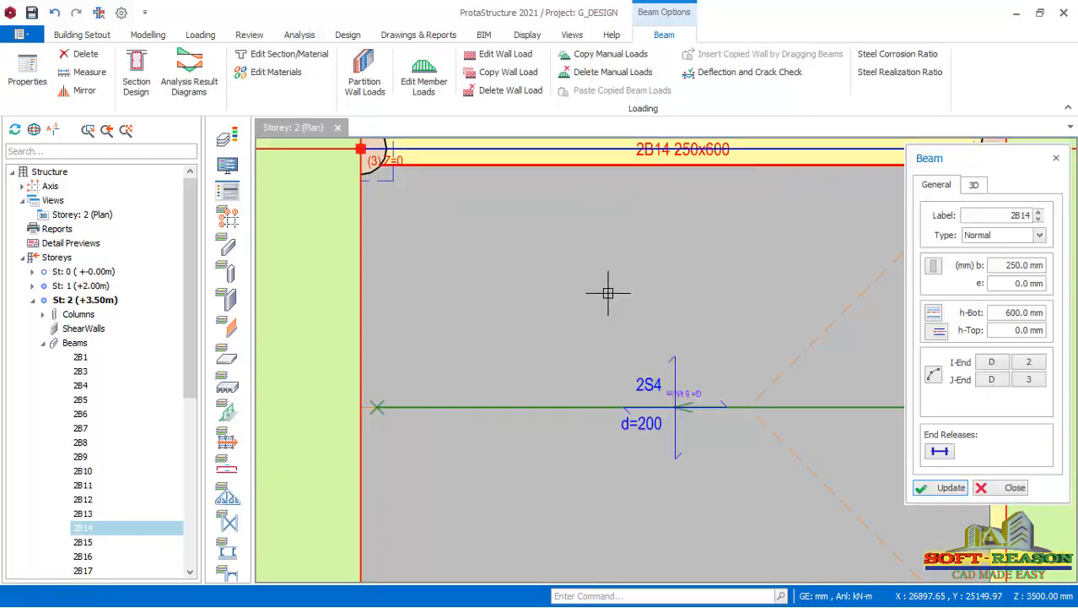
scroll(723, 296, down, 2)
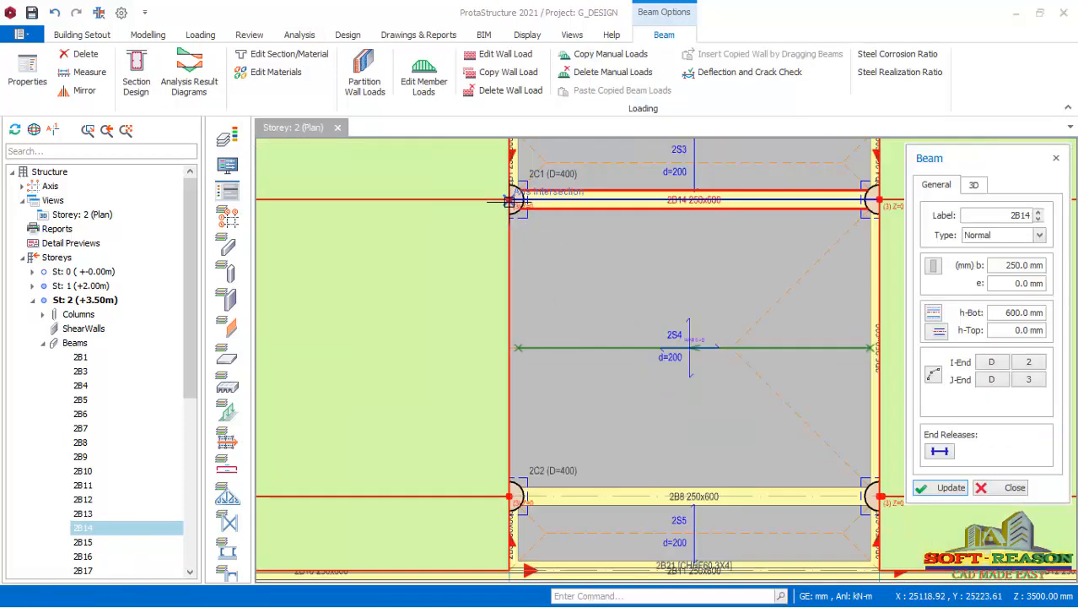
click(512, 495)
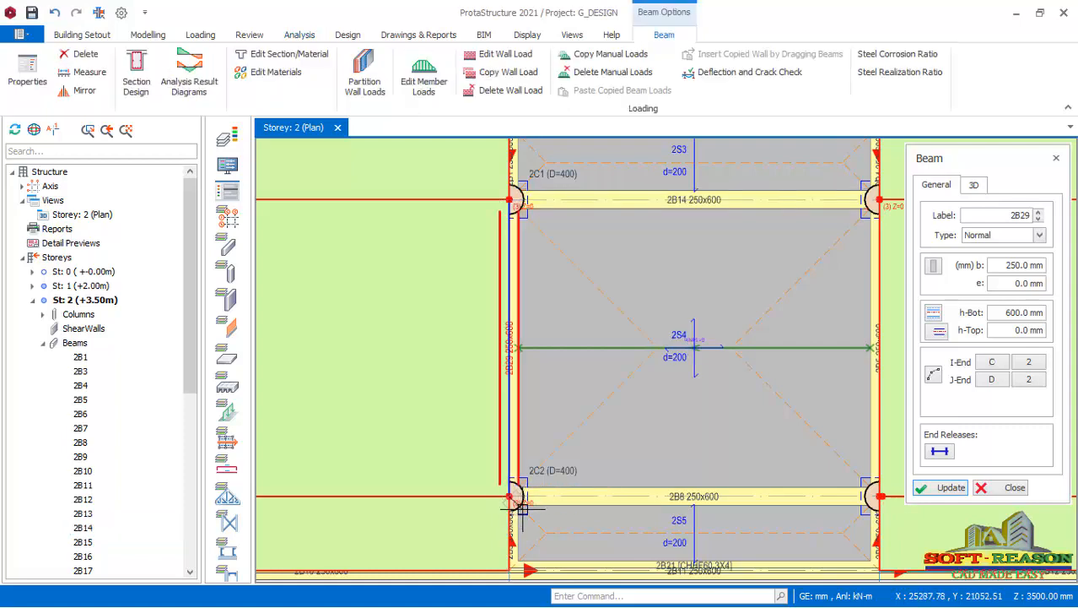
scroll(520, 371, up, 3)
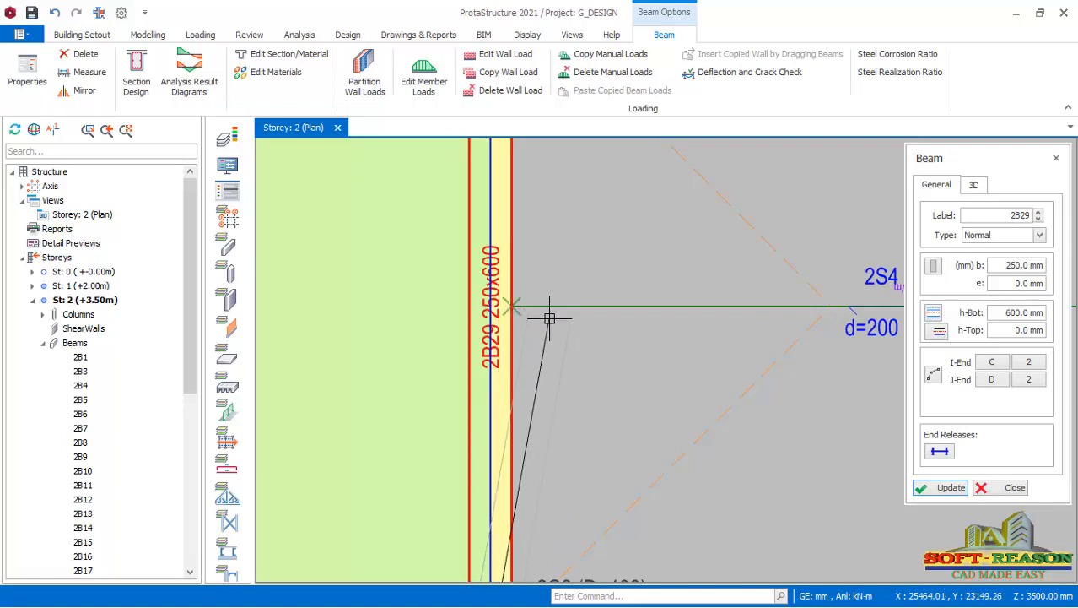
scroll(544, 314, down, 4)
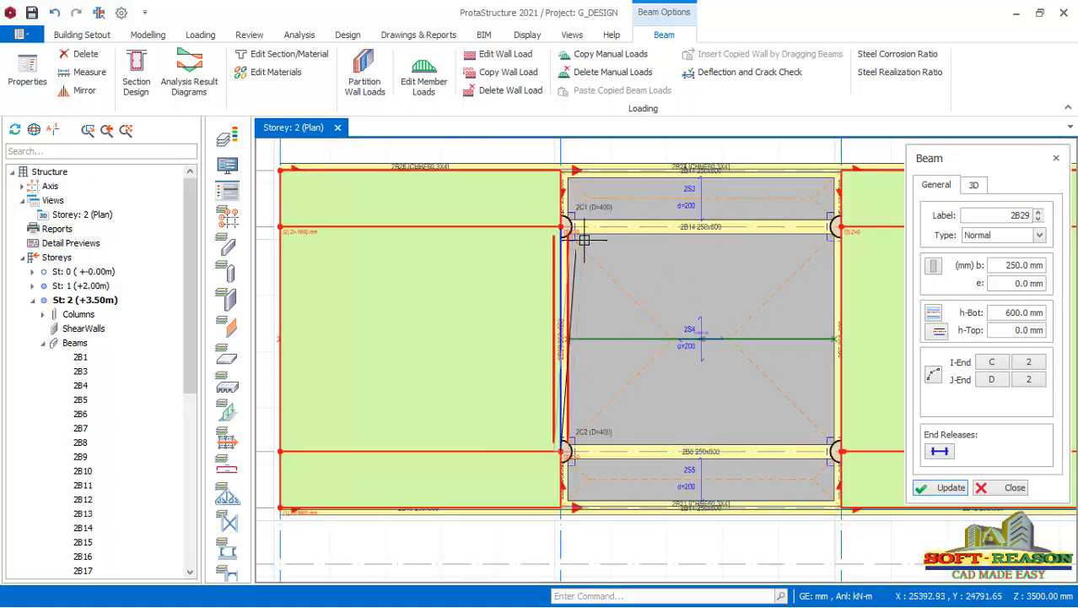
right_click(599, 529)
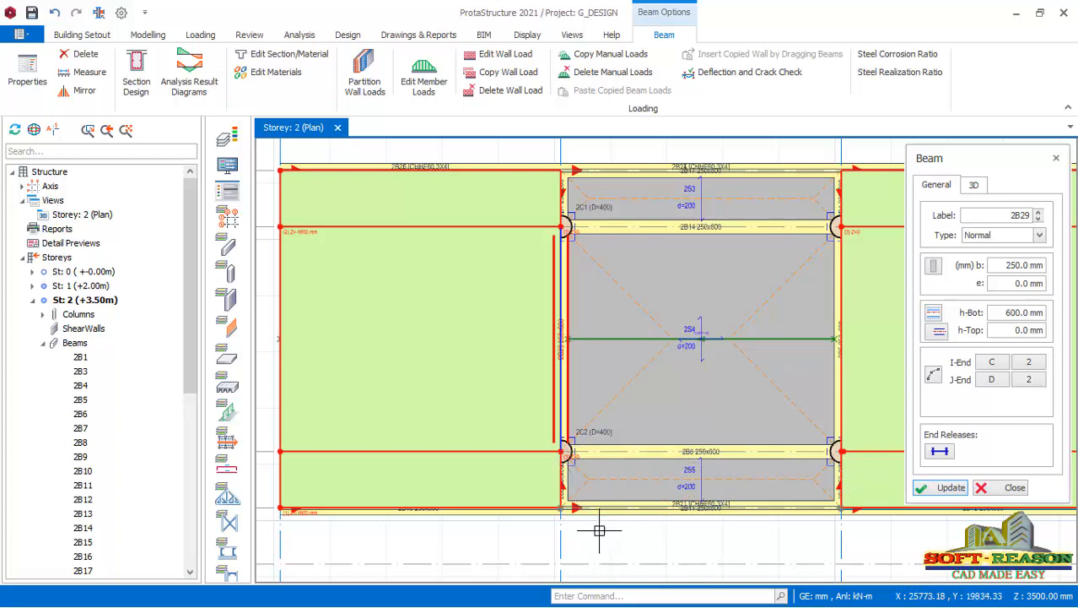
click(986, 489)
Inspect the redrawn beam on axis 2 and review the Storey 2 beam list for repeated labels.
scroll(582, 376, up, 5)
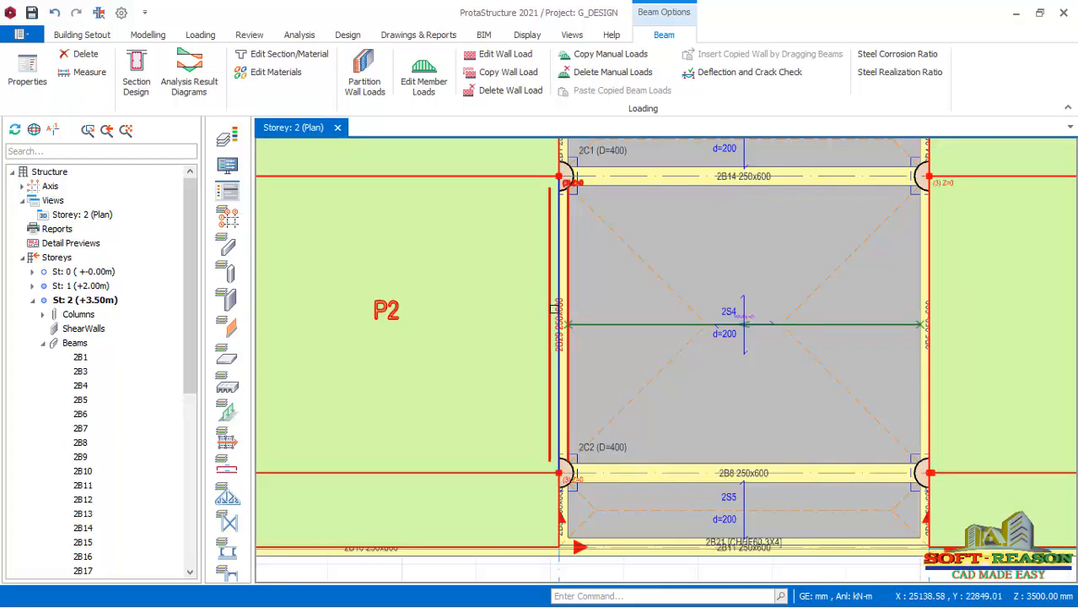
scroll(579, 369, down, 2)
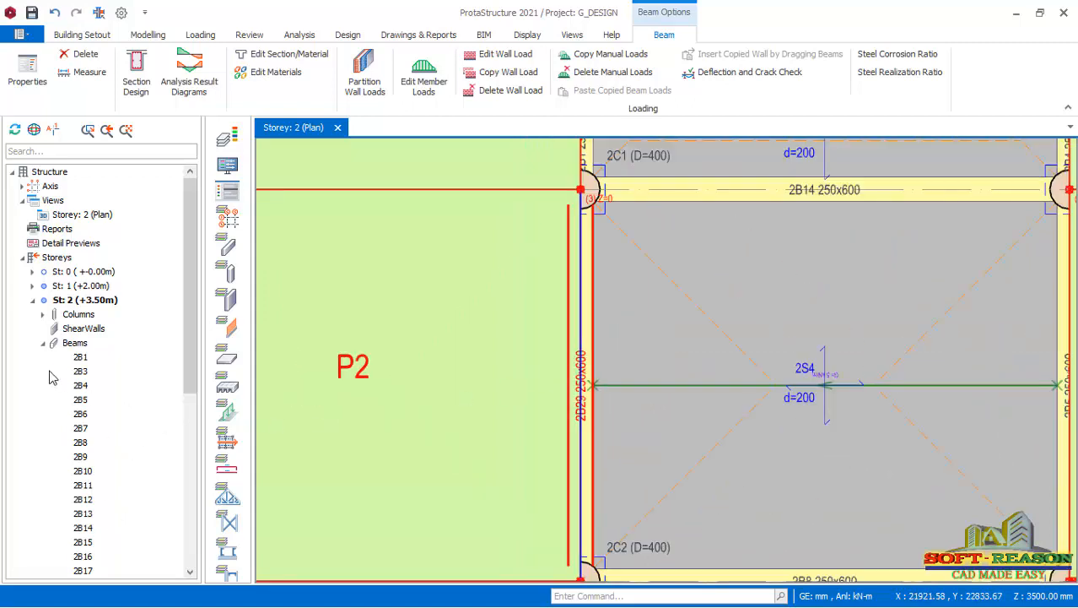
drag(189, 350, 189, 392)
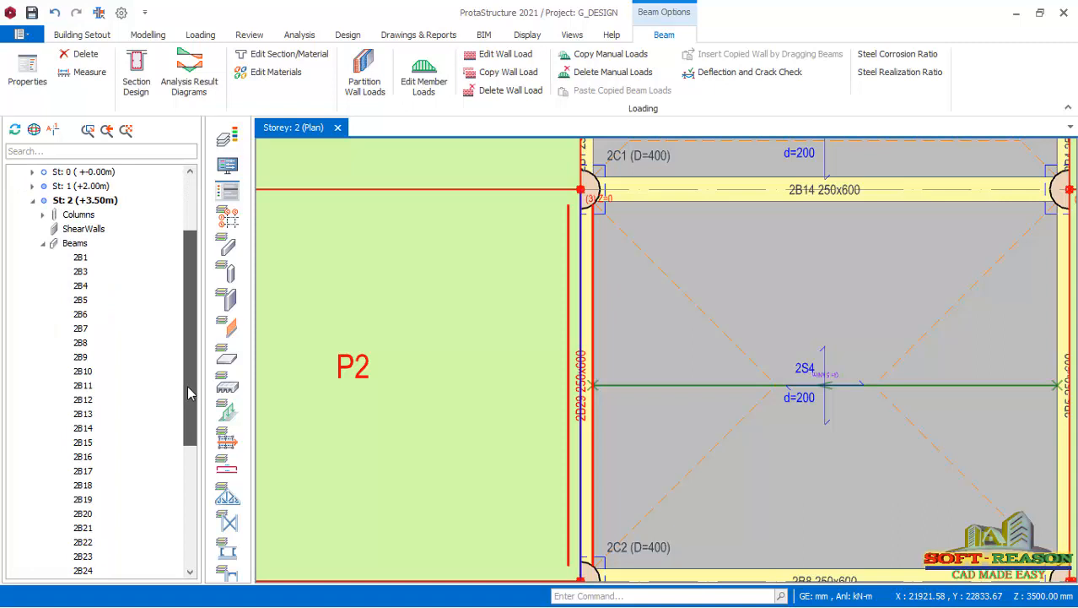
drag(190, 399, 209, 354)
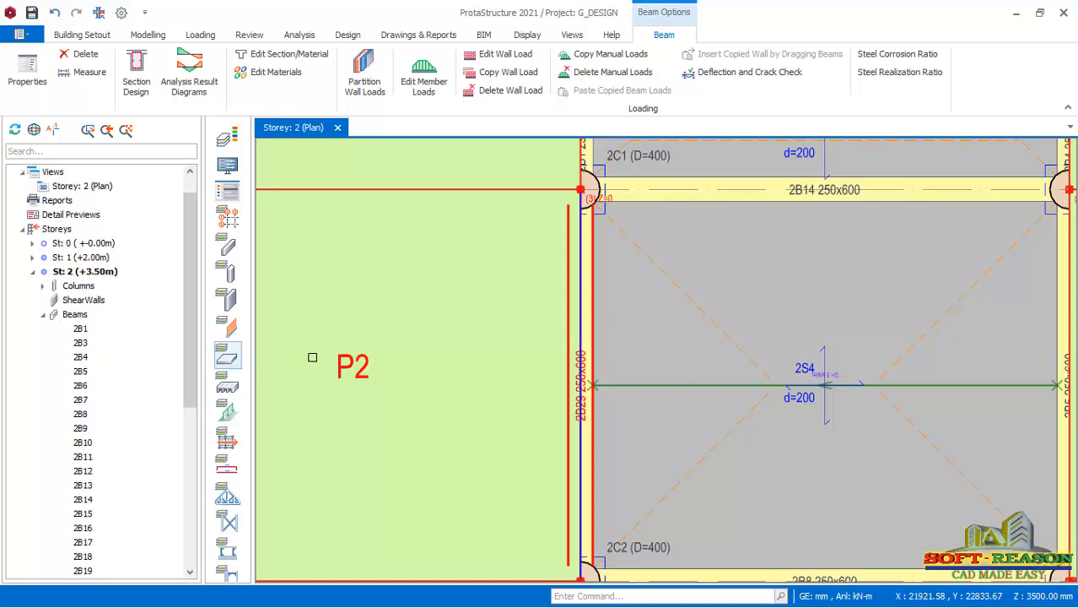
scroll(534, 298, down, 4)
ctrl+click(571, 428)
scroll(567, 419, up, 1)
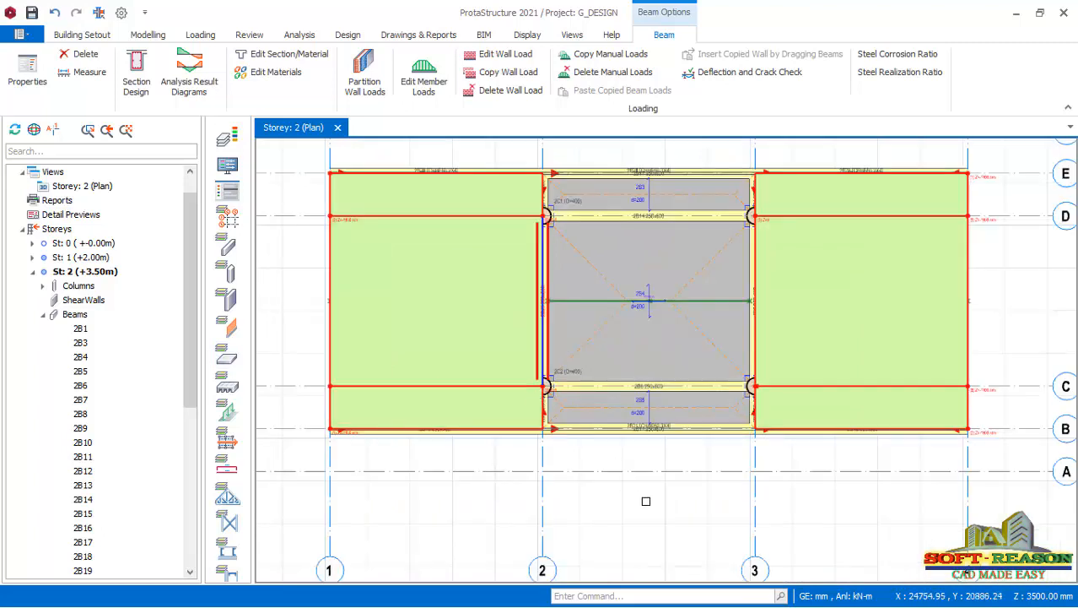
Clear the beam selection and save the project.
key(Escape)
scroll(596, 485, up, 1)
scroll(596, 486, down, 2)
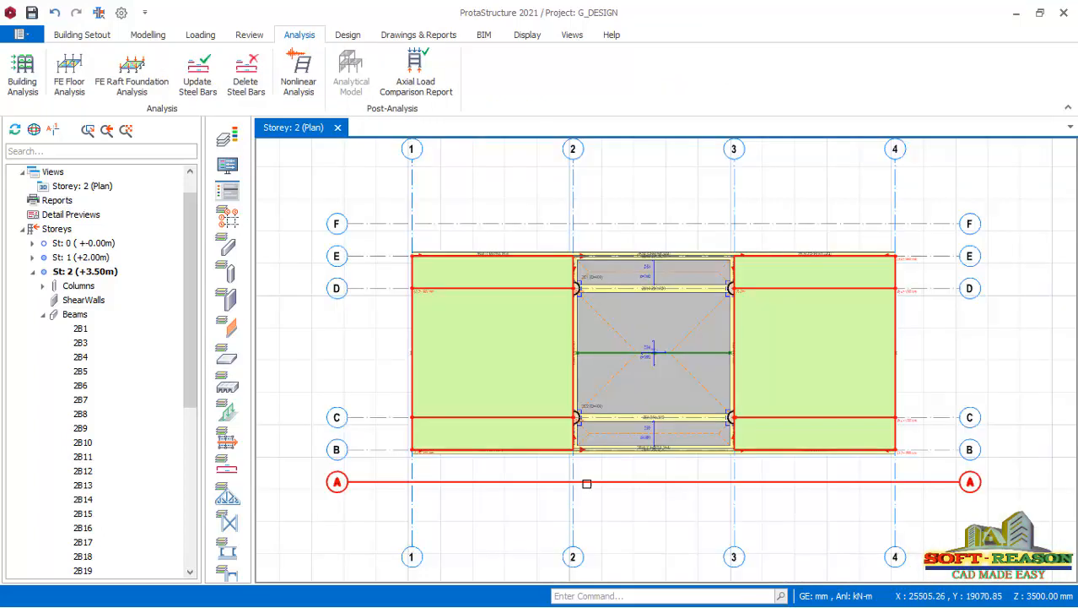
scroll(585, 433, up, 1)
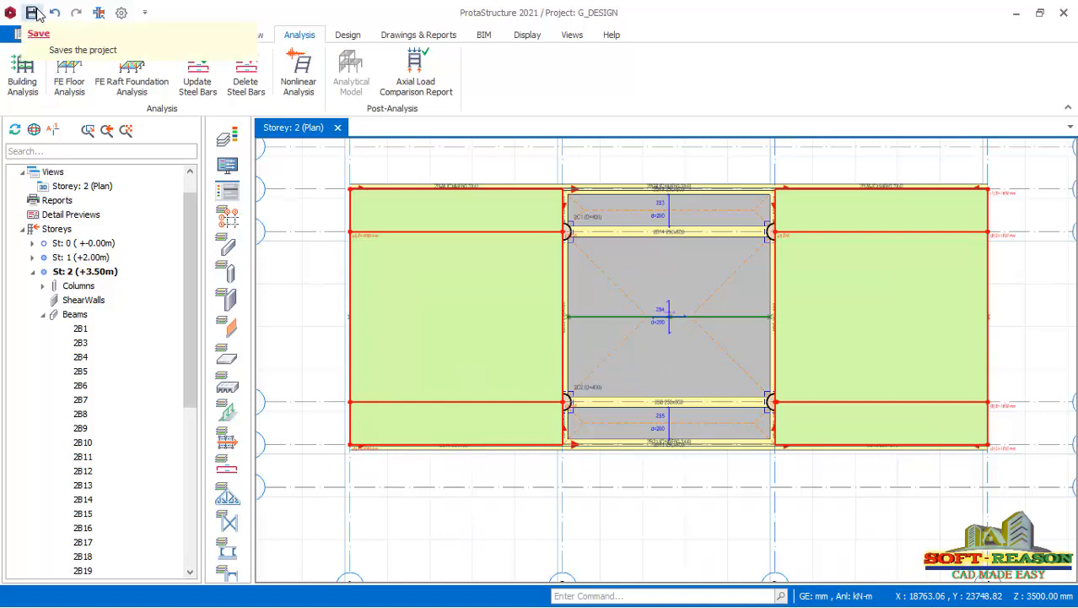
click(32, 12)
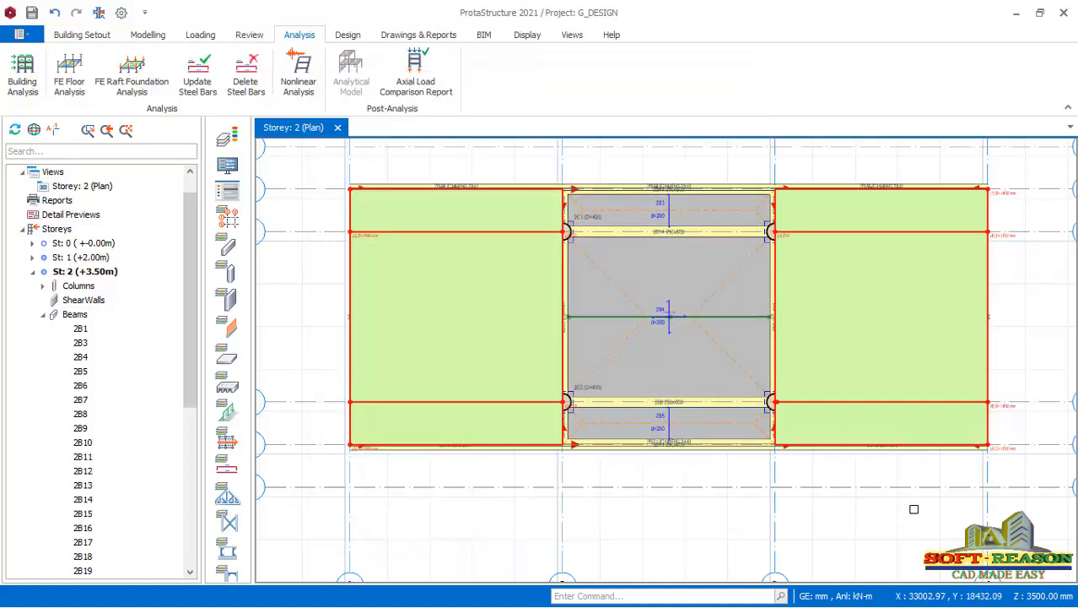
Run the Building Model Check again on all storeys with every check enabled, and close the check dialog.
scroll(595, 458, down, 1)
scroll(599, 455, up, 1)
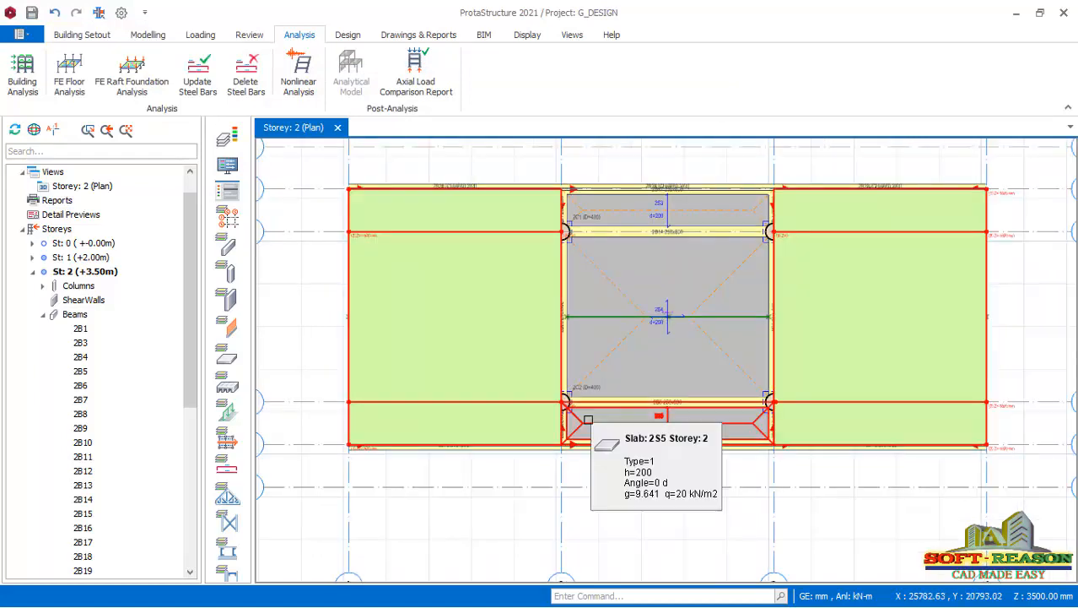
click(25, 82)
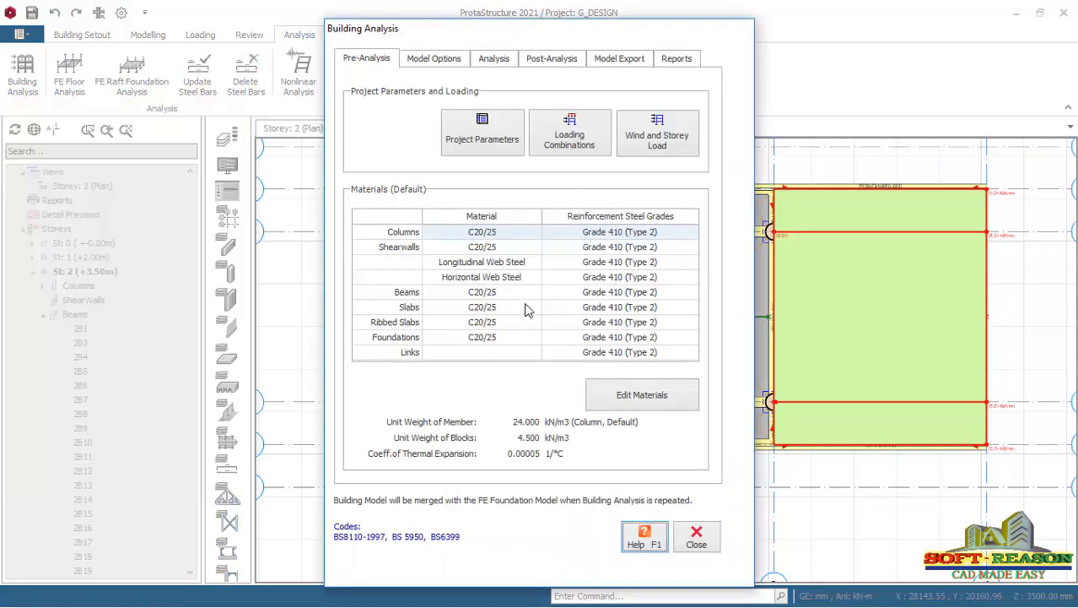
click(494, 60)
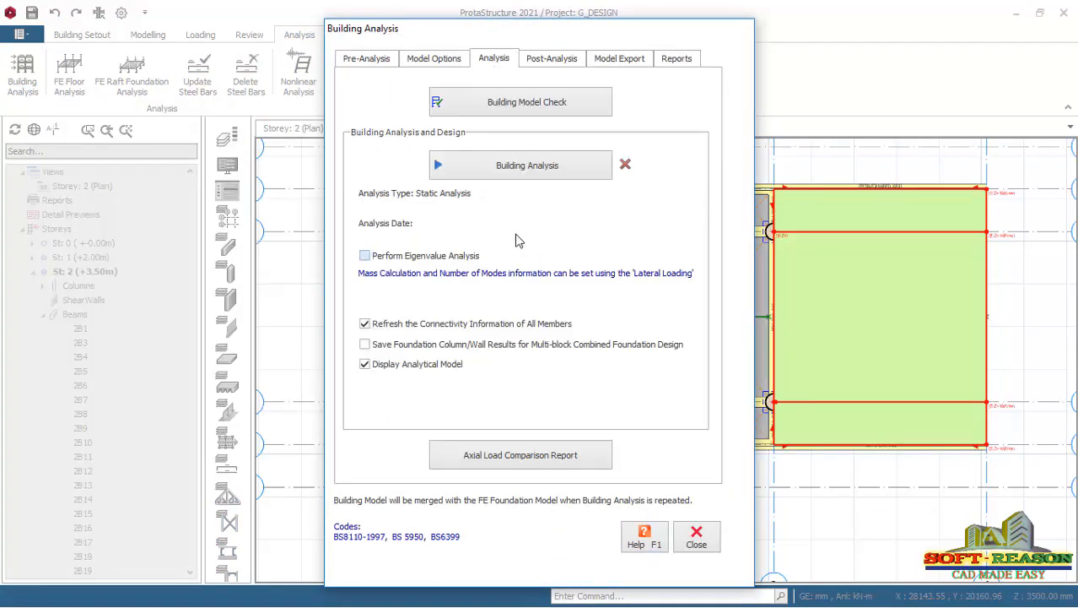
click(506, 103)
click(616, 521)
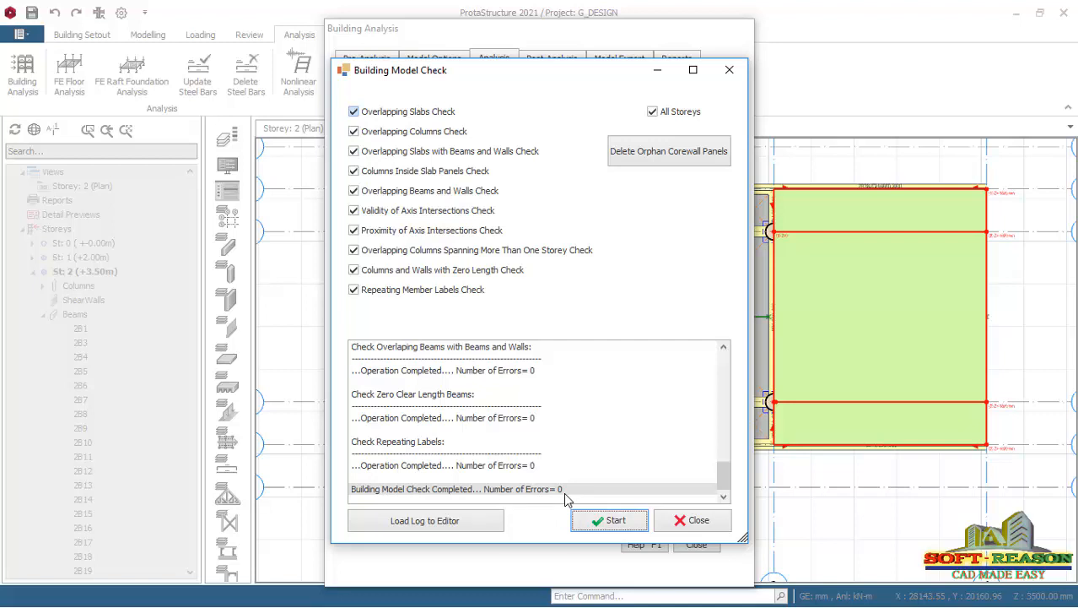
click(697, 520)
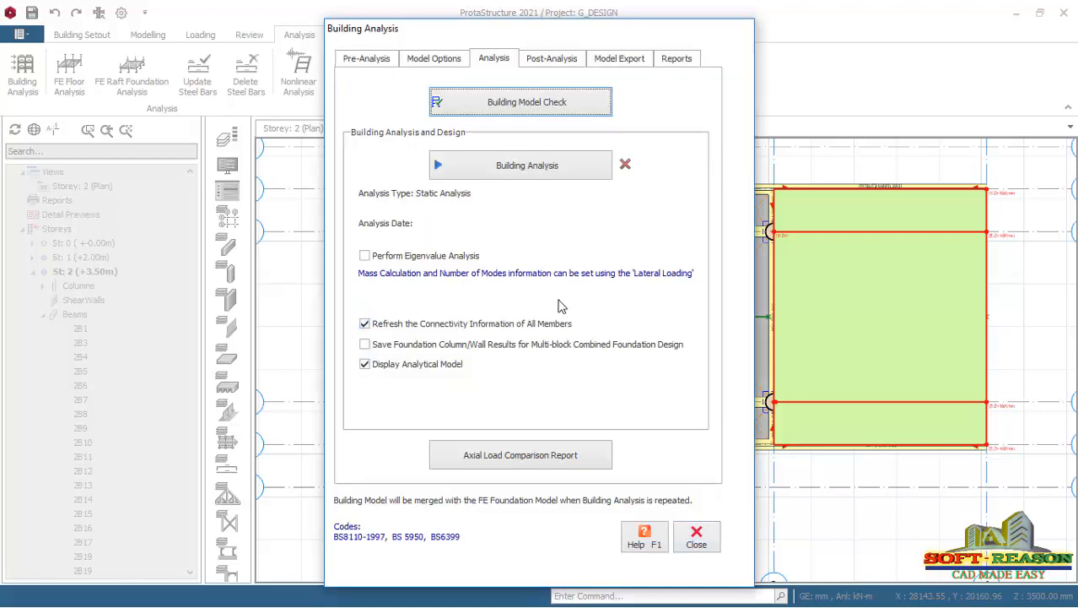
Run the Building Analysis with column/wall reinforcement design, beam reinforcement design and steel member design check enabled.
click(522, 168)
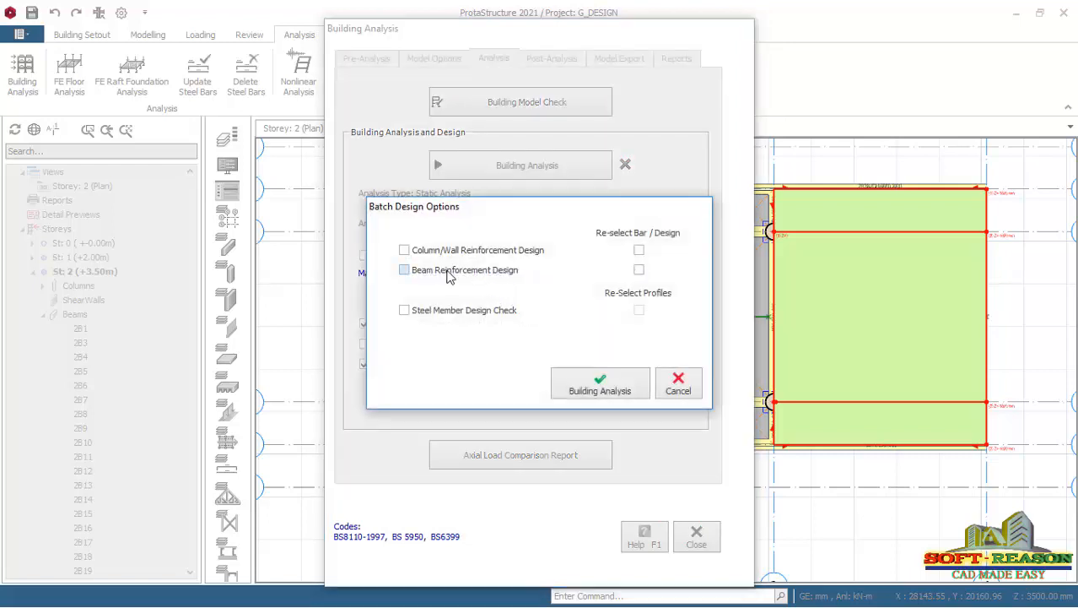
click(431, 254)
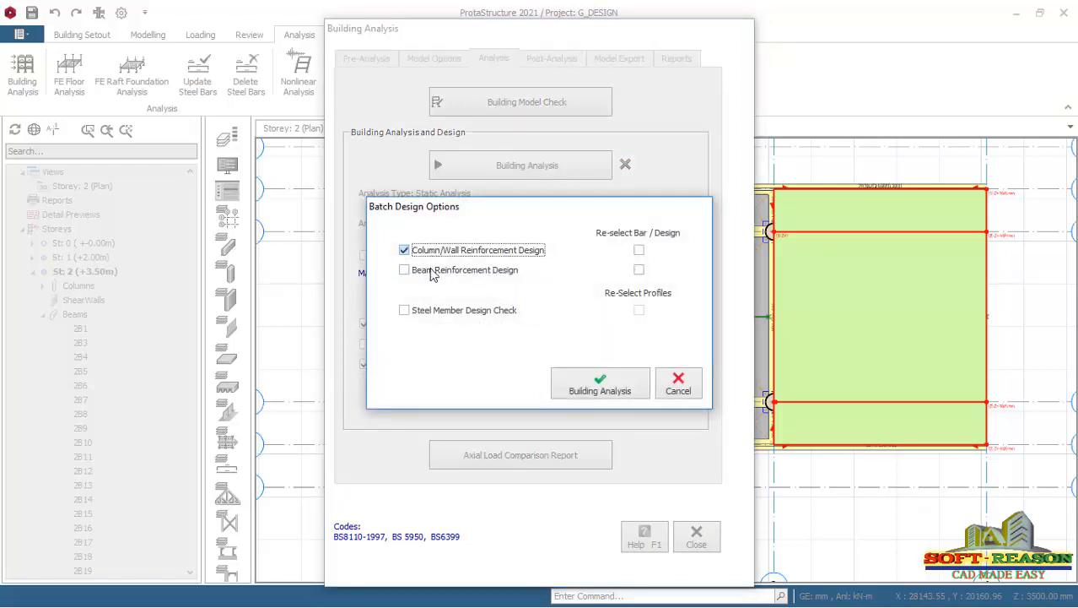
click(426, 274)
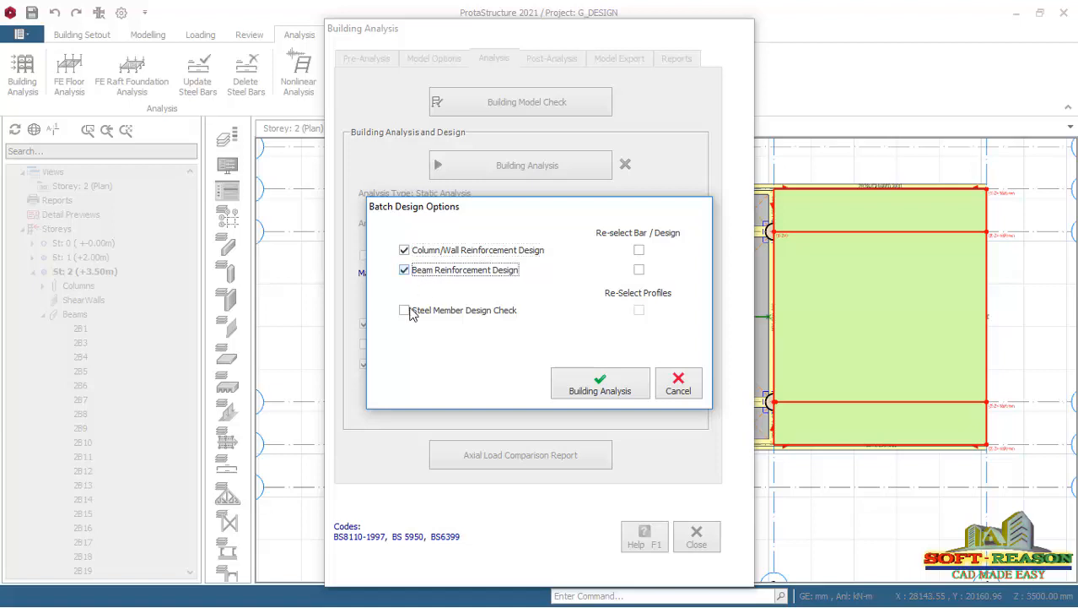
click(412, 312)
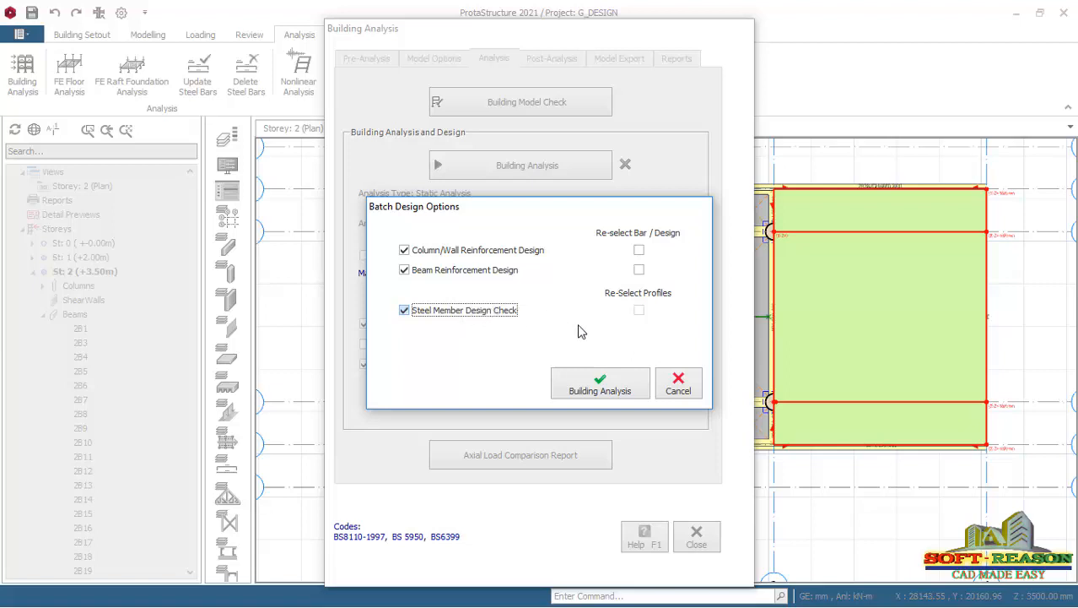
click(600, 388)
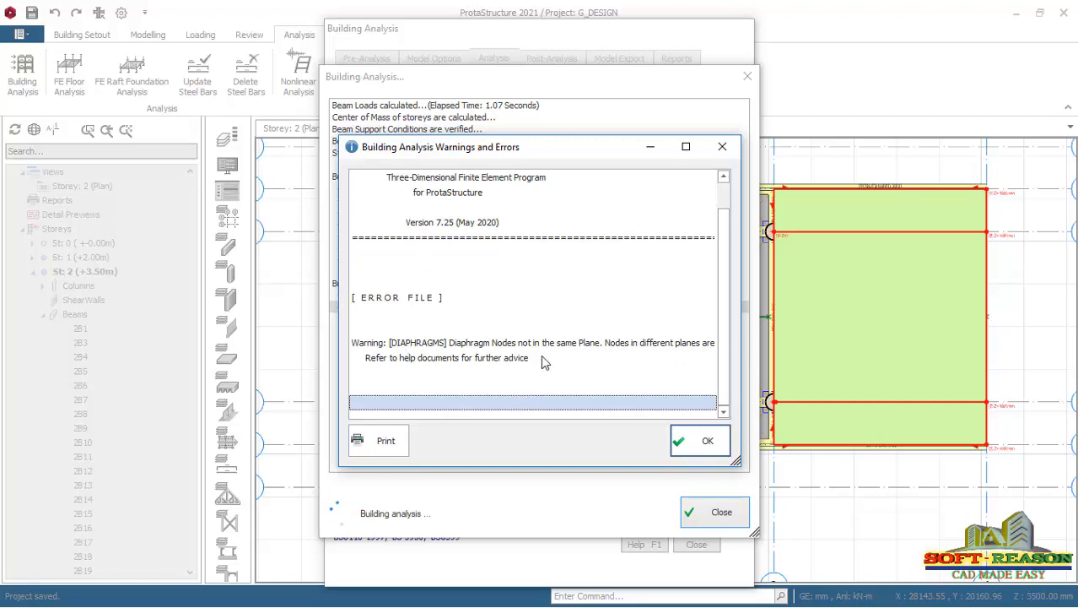
Acknowledge the analysis and axial load comparison warnings, and close the analysis log and the Building Analysis dialog.
click(706, 440)
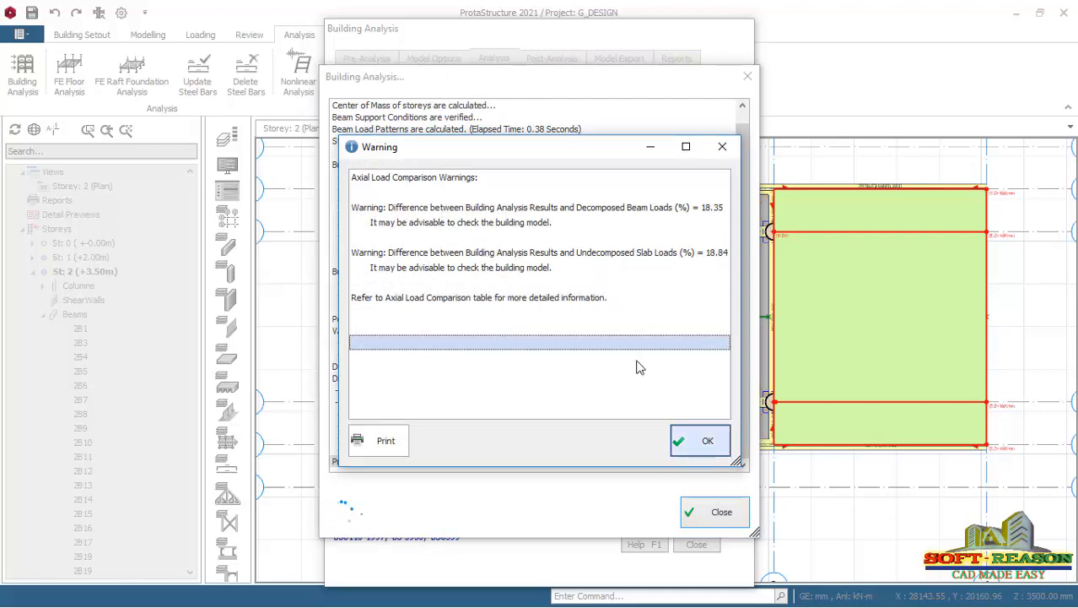
click(700, 441)
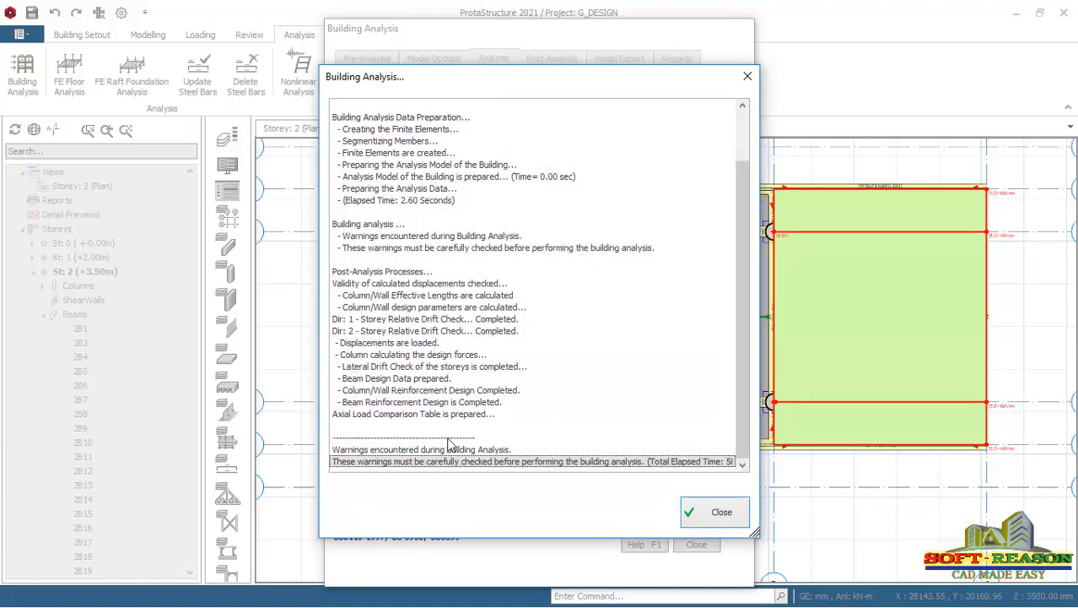
click(720, 512)
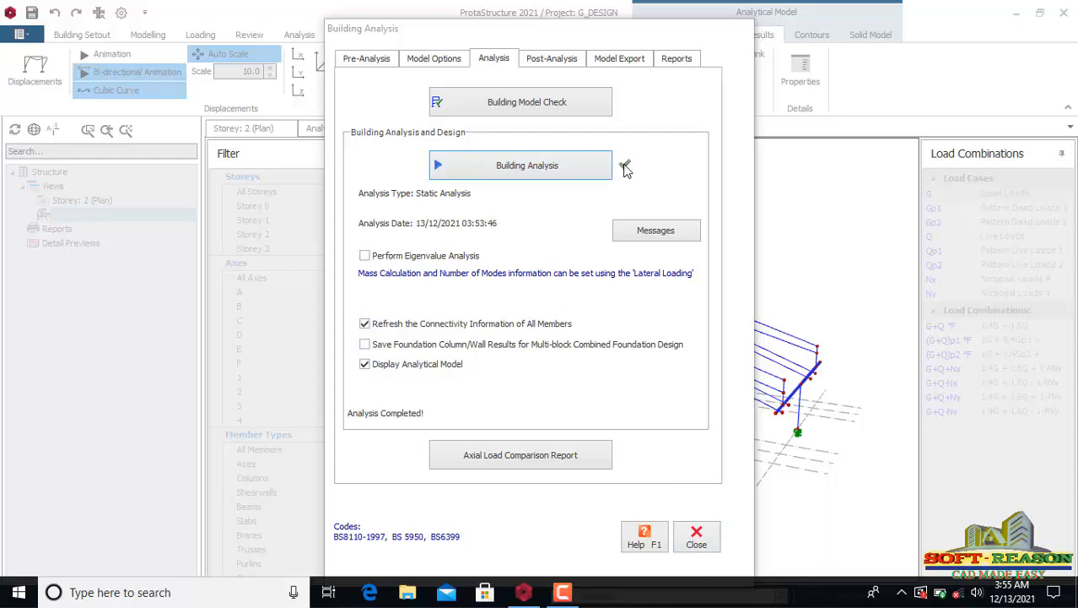
click(697, 540)
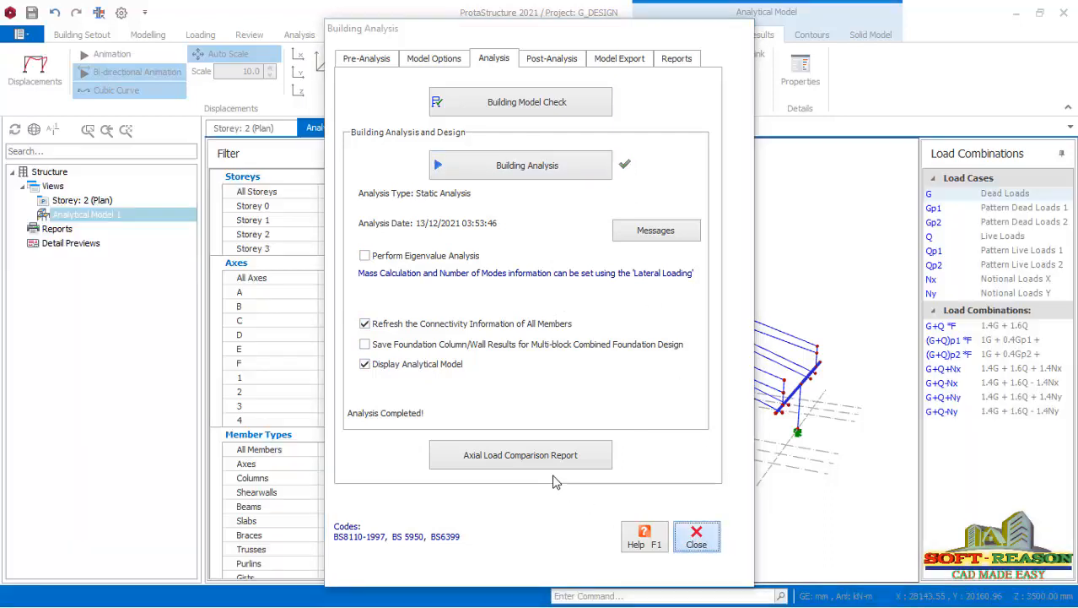
Display the dead load (G) displacements on the analytical model, and play and stop the displacement animation.
scroll(732, 431, up, 4)
scroll(669, 437, down, 3)
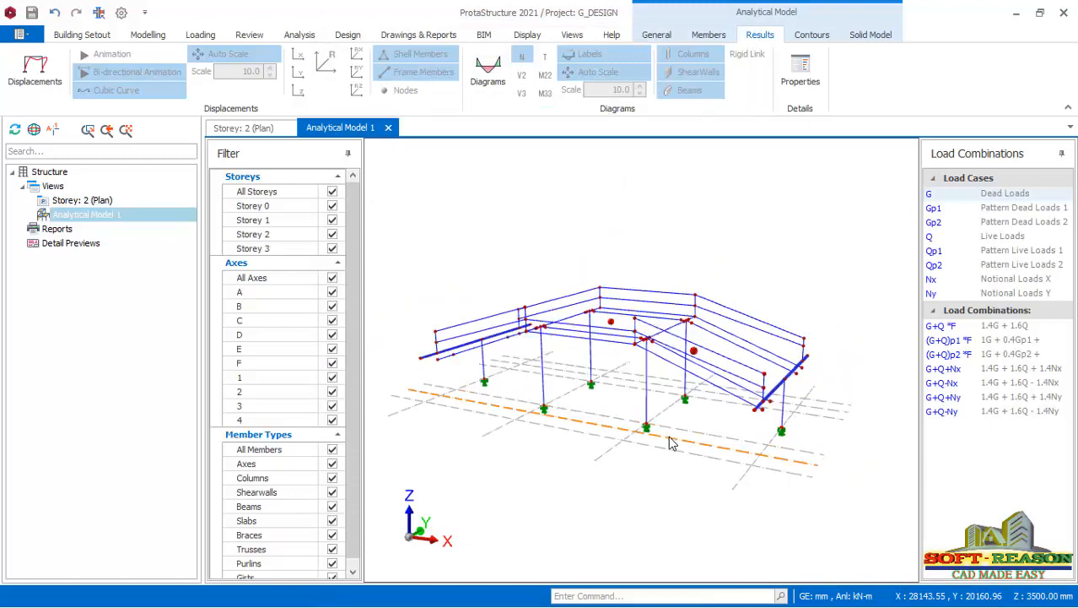
middle_drag(577, 404, 800, 414)
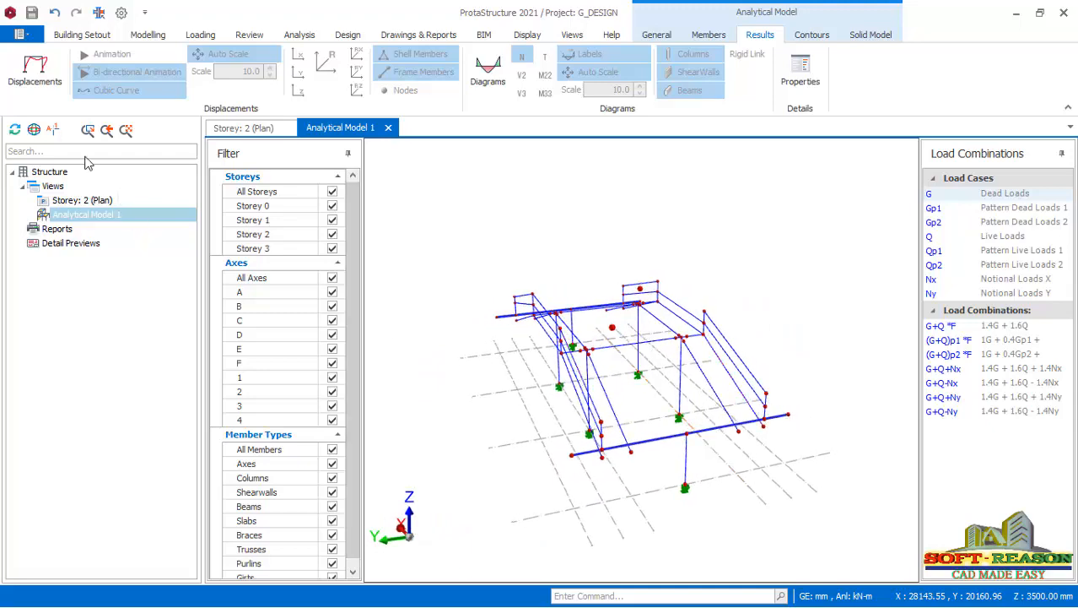
click(34, 72)
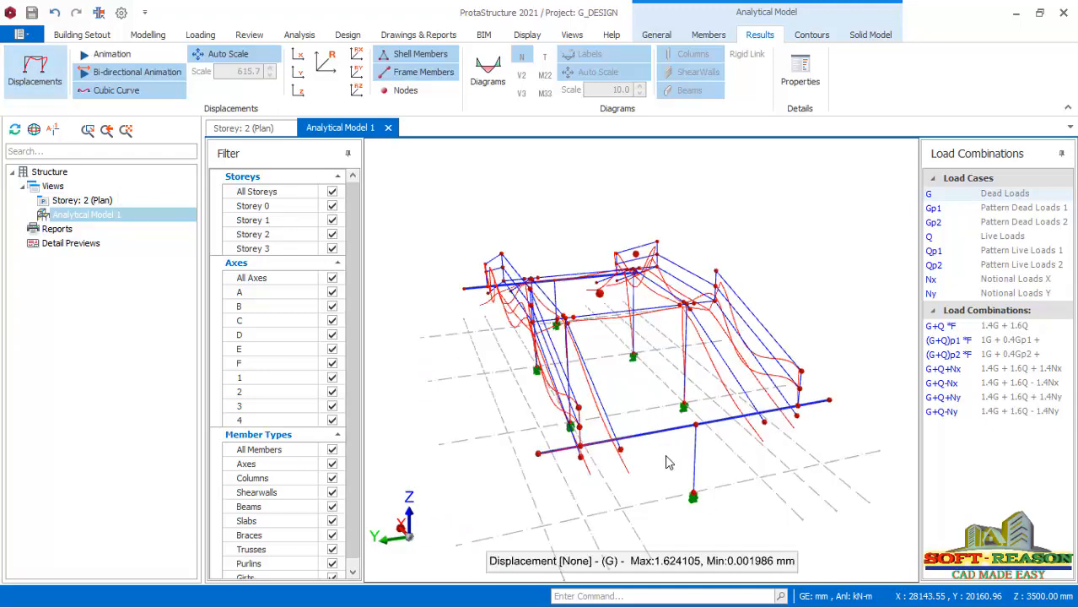
mouse_move(664, 423)
middle_down()
mouse_move(550, 414)
mouse_move(646, 416)
mouse_move(644, 425)
middle_up()
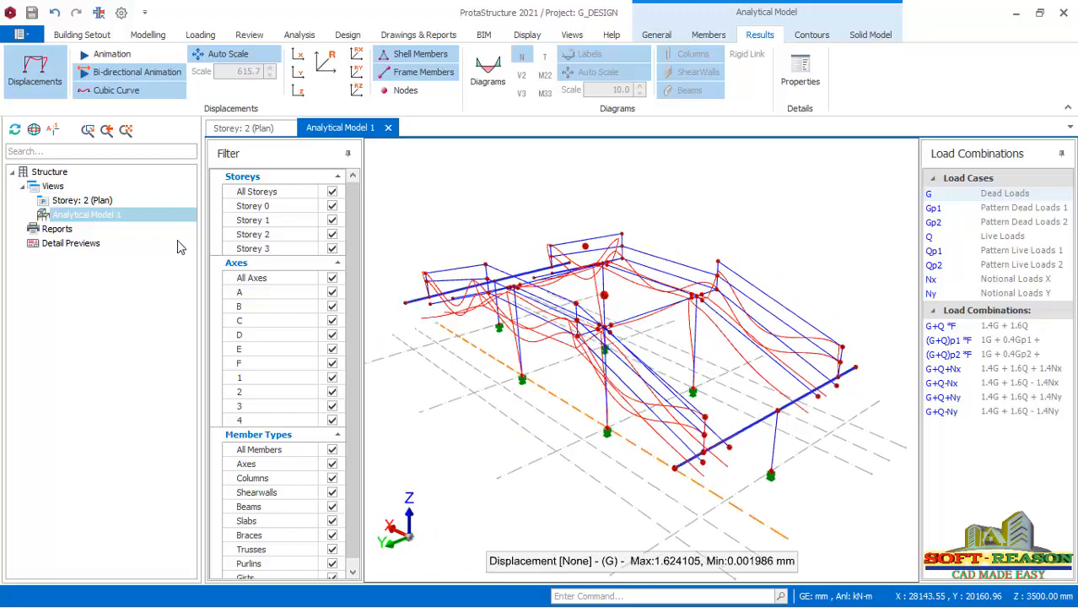
click(142, 73)
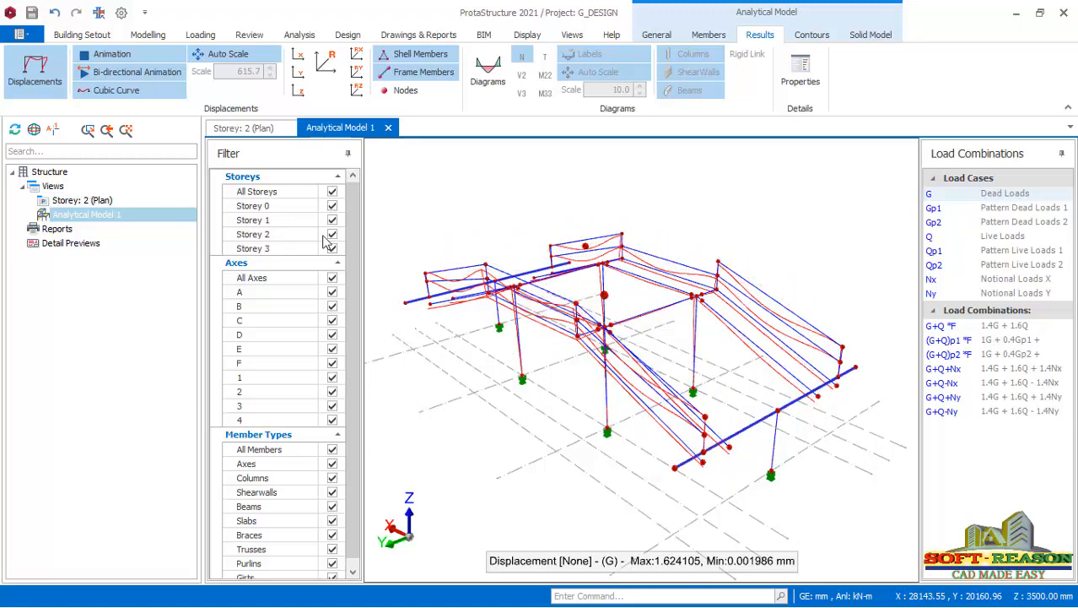
click(101, 55)
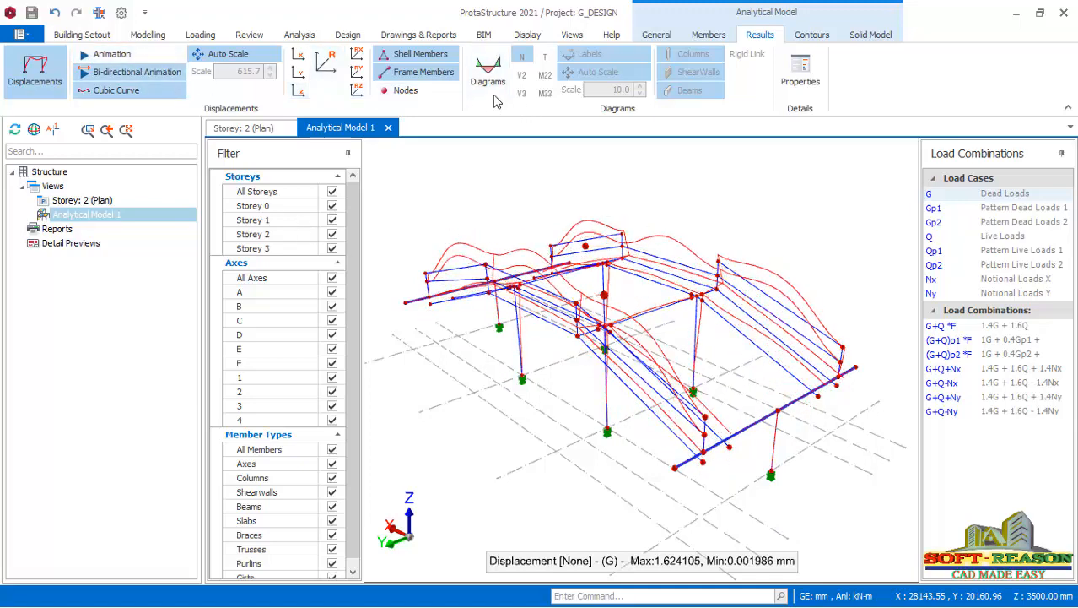
Show the dead load (G) member force diagrams, examining the M33 bending moments and the V2 shear forces.
click(489, 85)
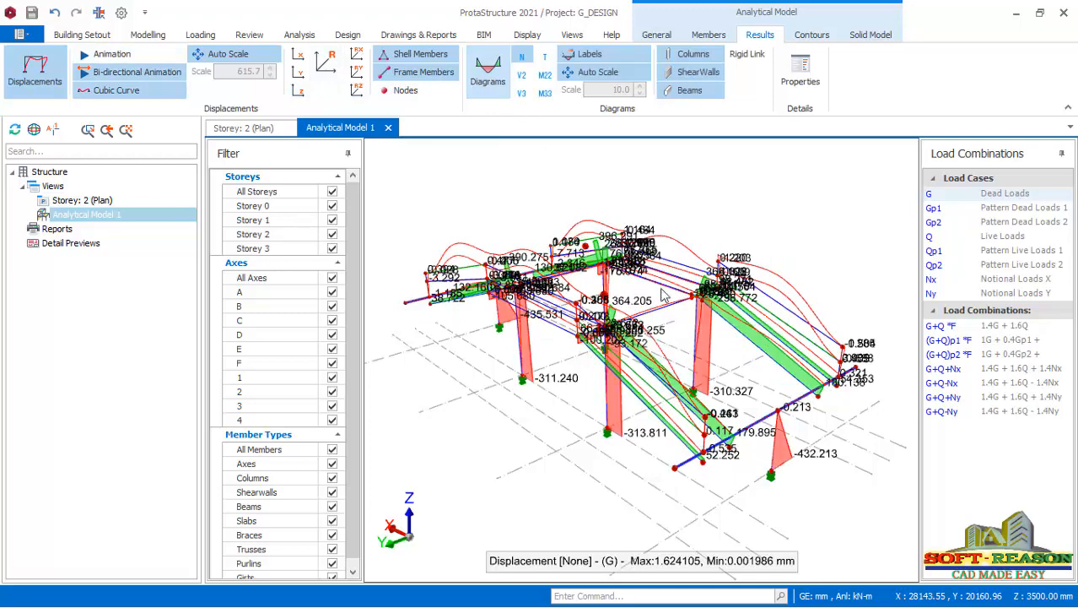
click(545, 93)
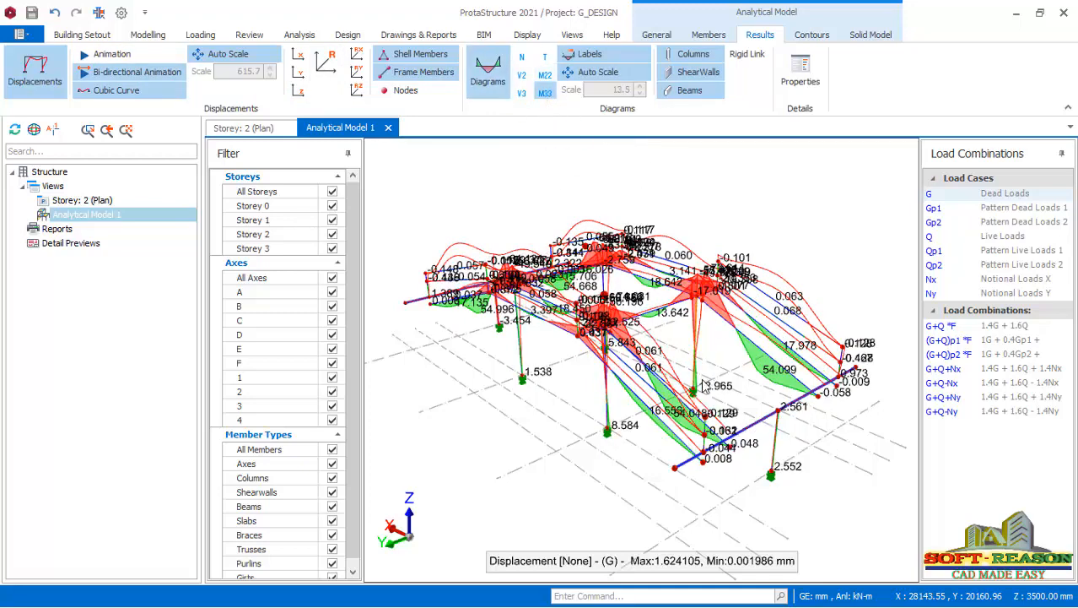
middle_drag(732, 415, 595, 354)
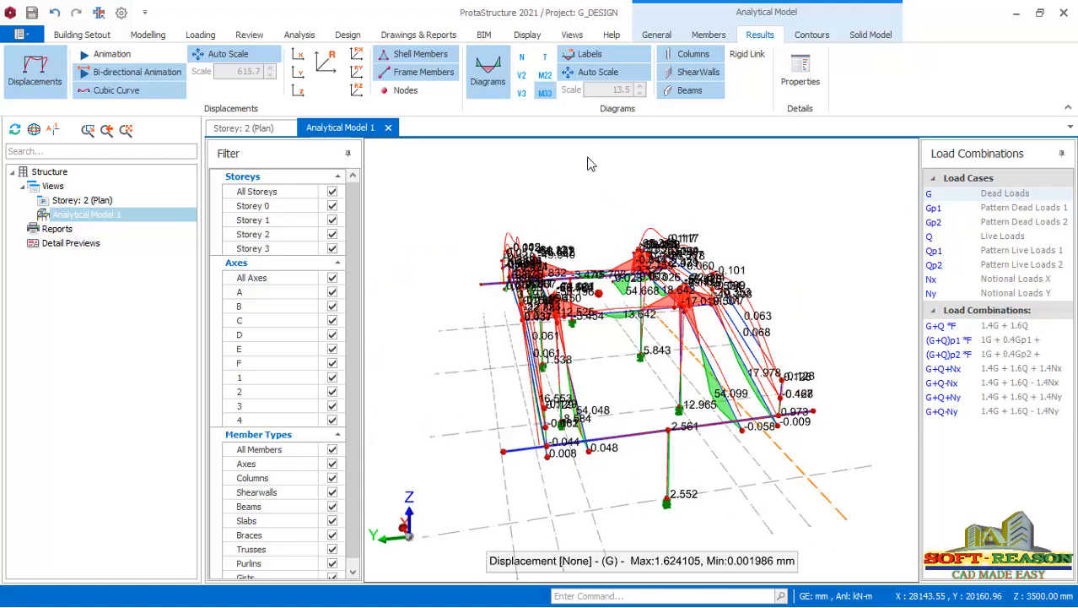
click(544, 92)
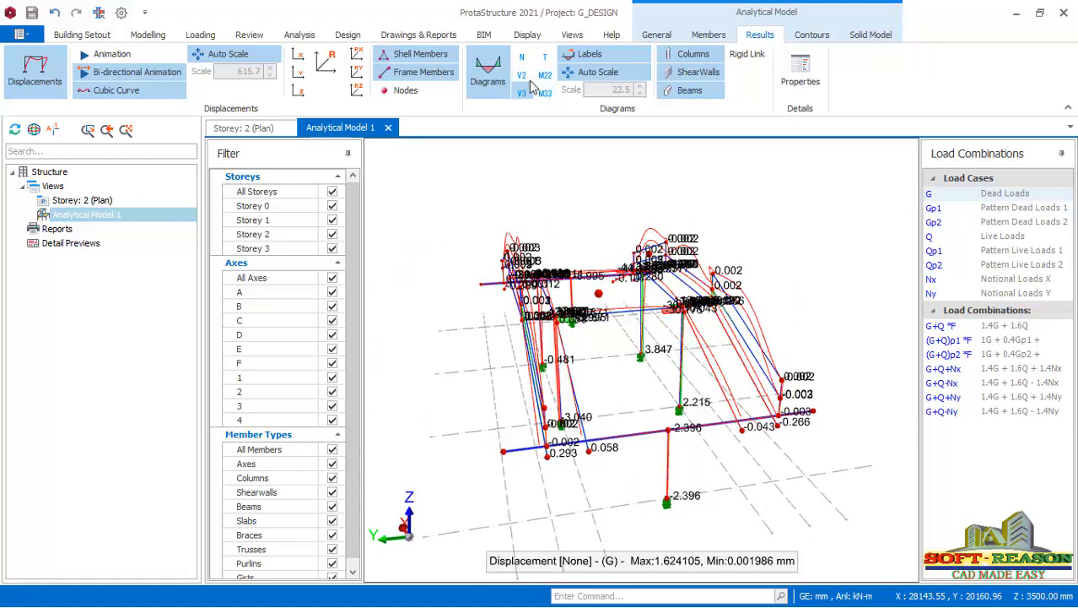
click(521, 75)
mouse_move(665, 380)
middle_down()
mouse_move(658, 390)
mouse_move(669, 374)
middle_up()
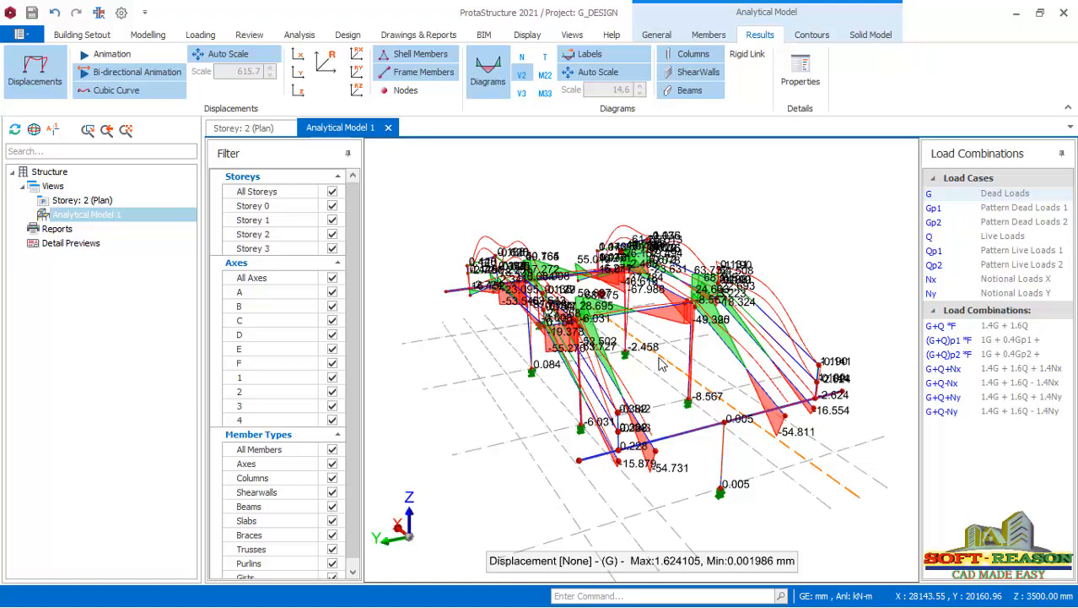
Display the M33 moment contours on the solid model and examine them along the bridge members.
click(869, 35)
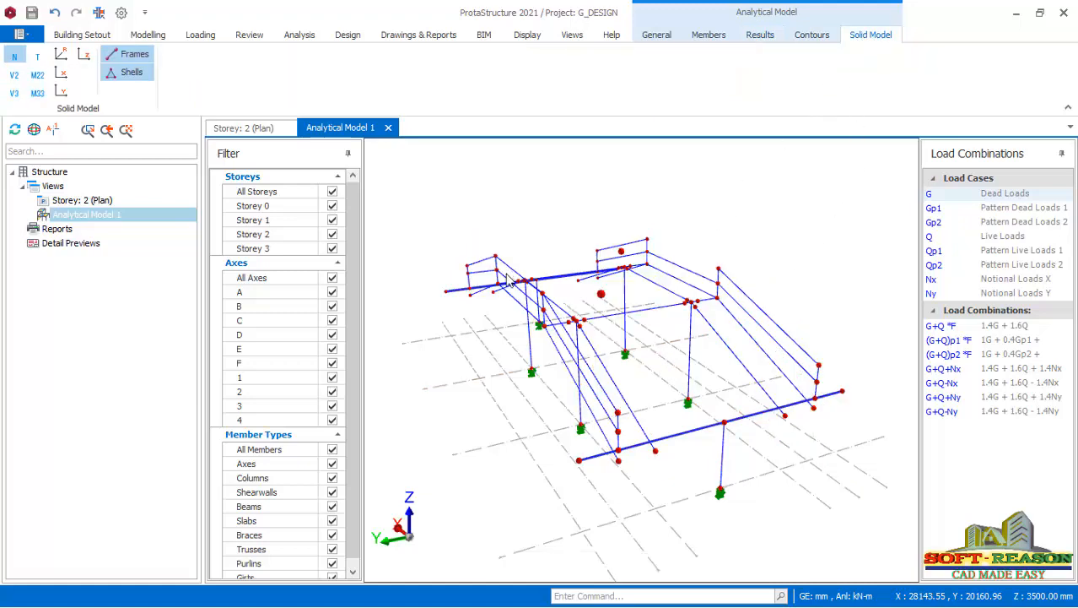
scroll(748, 363, down, 1)
mouse_move(747, 362)
middle_down()
mouse_move(674, 364)
mouse_move(669, 351)
mouse_move(732, 368)
middle_up()
click(37, 93)
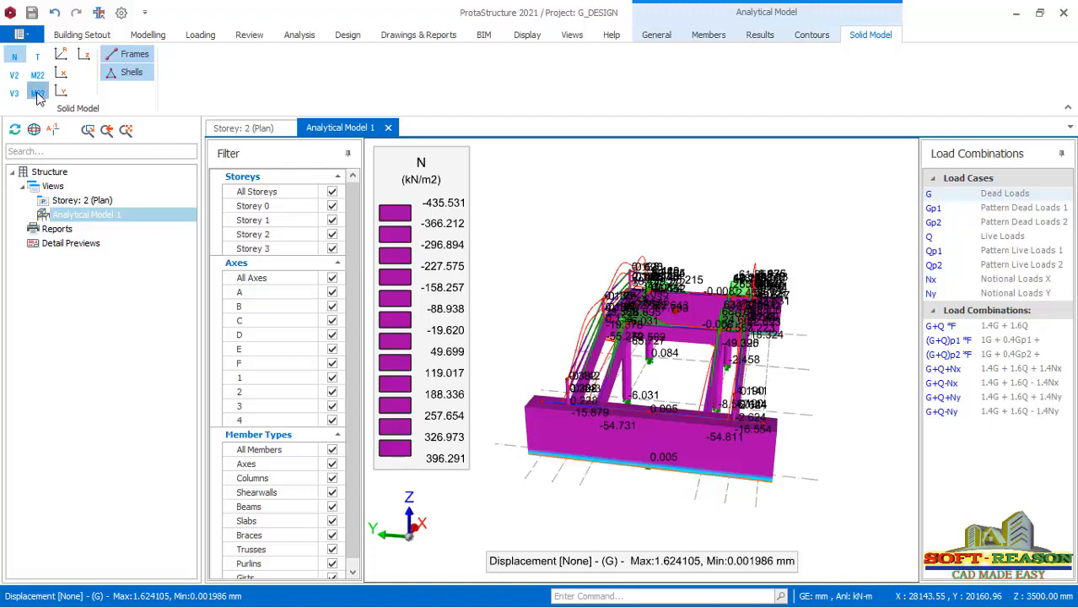
middle_drag(718, 368, 688, 363)
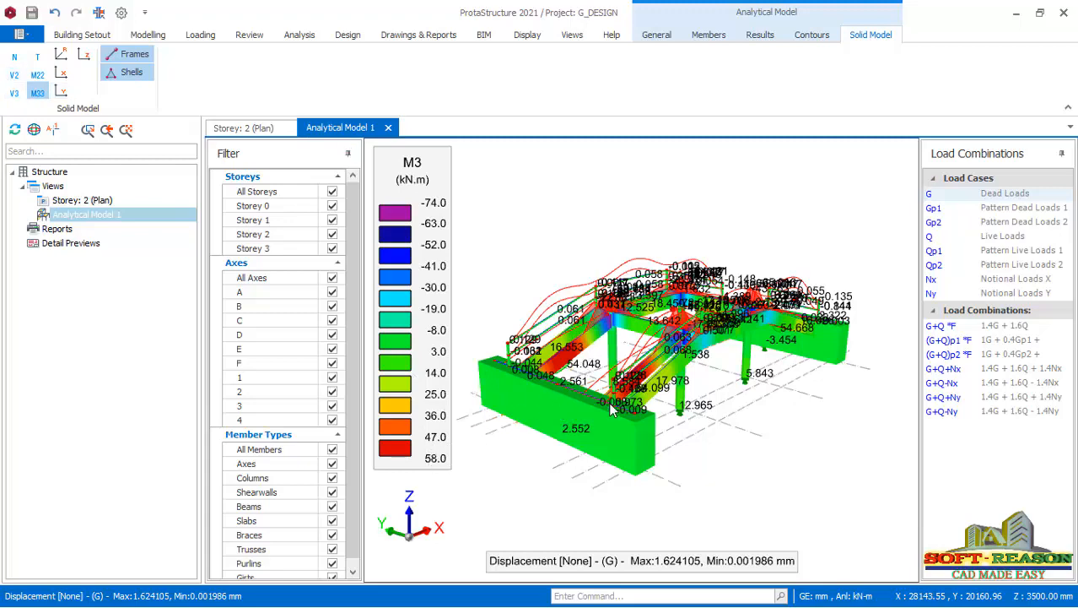
middle_drag(613, 409, 535, 414)
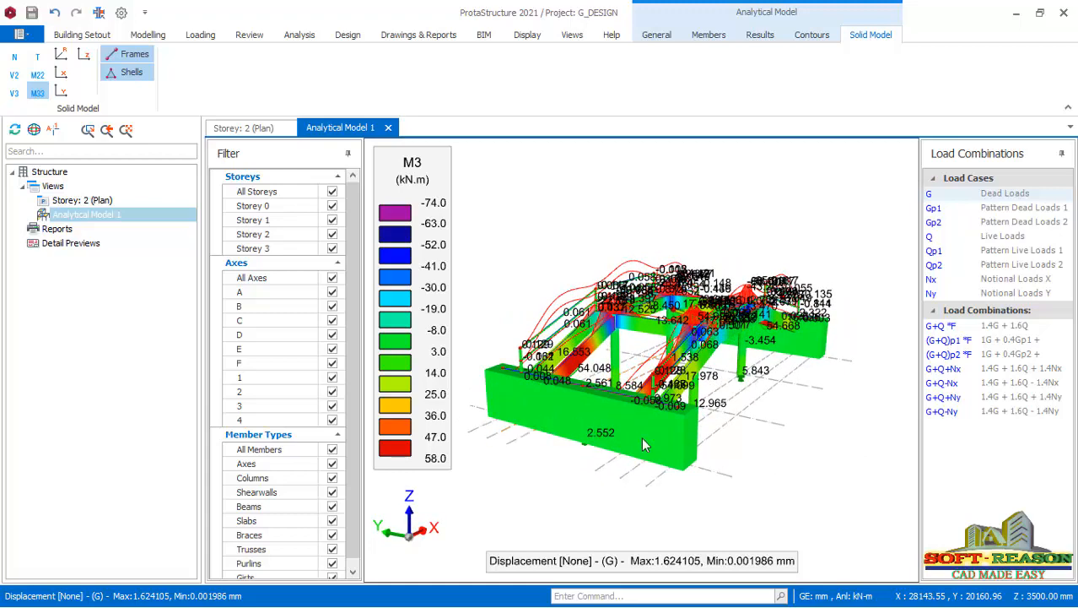
Return to the Storey 2 plan view and switch it to a 3D view.
click(258, 133)
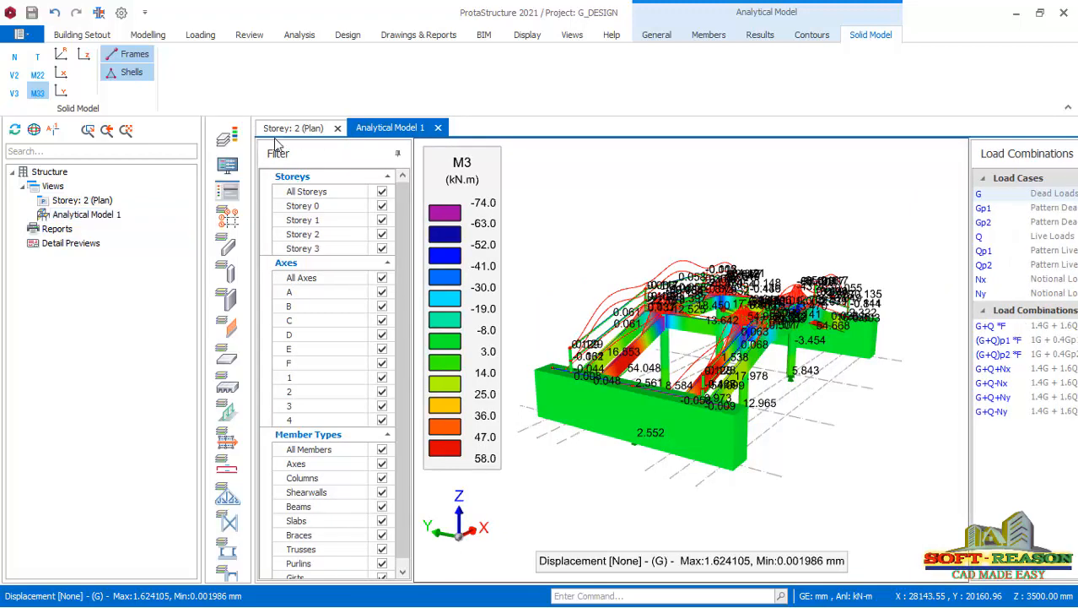
scroll(614, 392, up, 3)
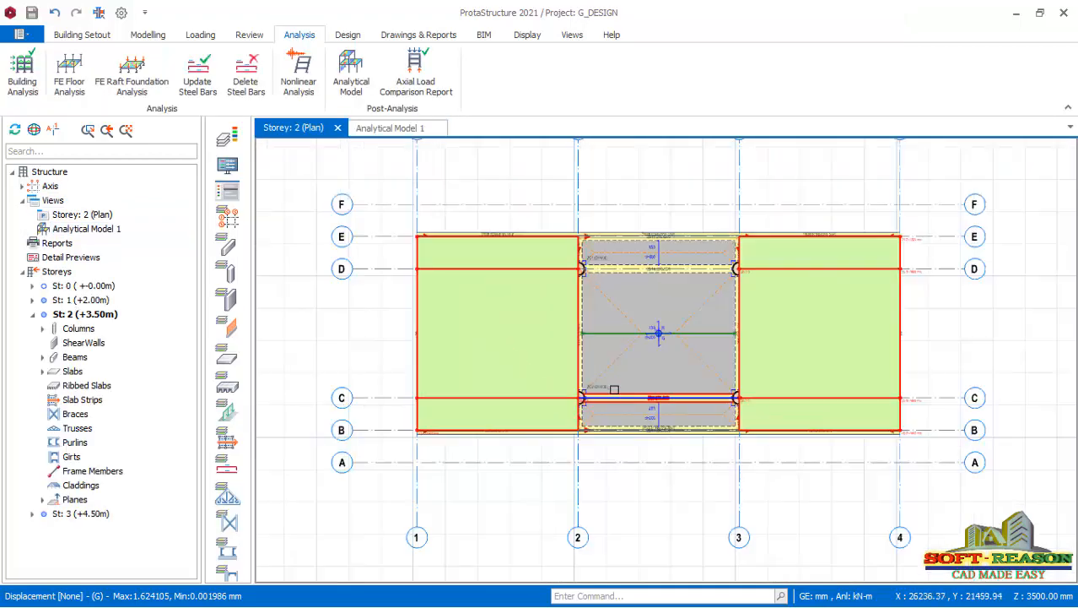
right_click(97, 215)
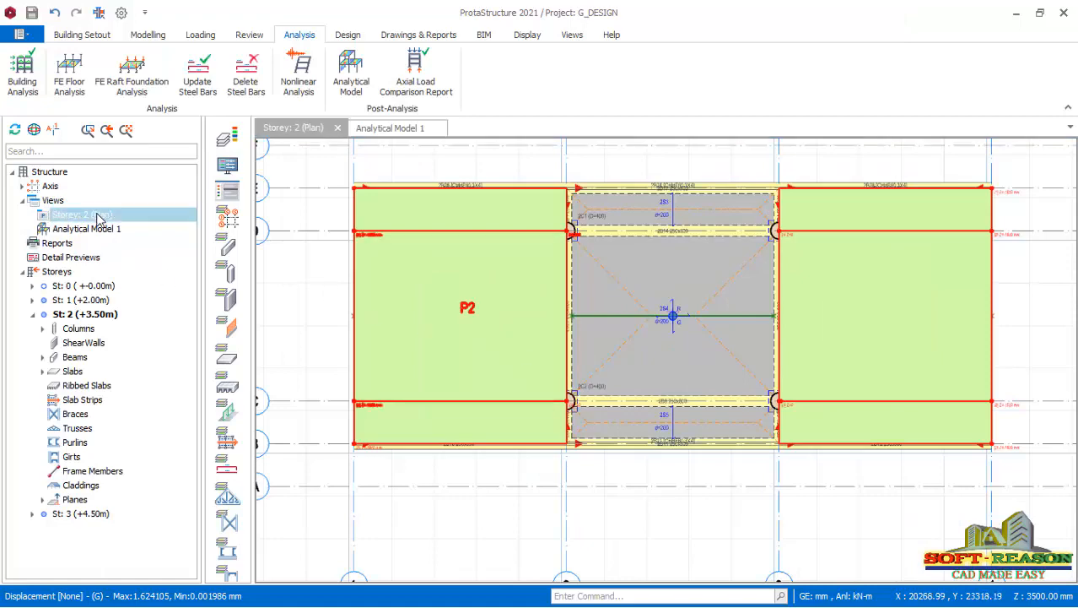
click(150, 224)
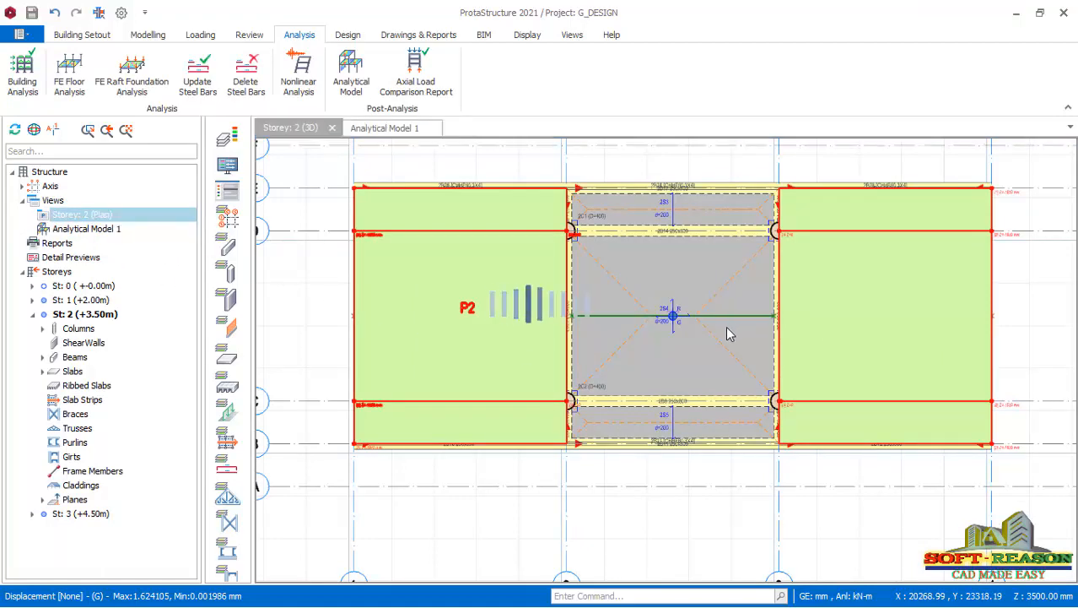
Examine the 3D bridge model from several angles, covering the columns, sloped deck beams, railings, abutment walls and slab loads.
mouse_move(591, 458)
middle_down()
mouse_move(655, 429)
mouse_move(573, 441)
mouse_move(593, 441)
middle_up()
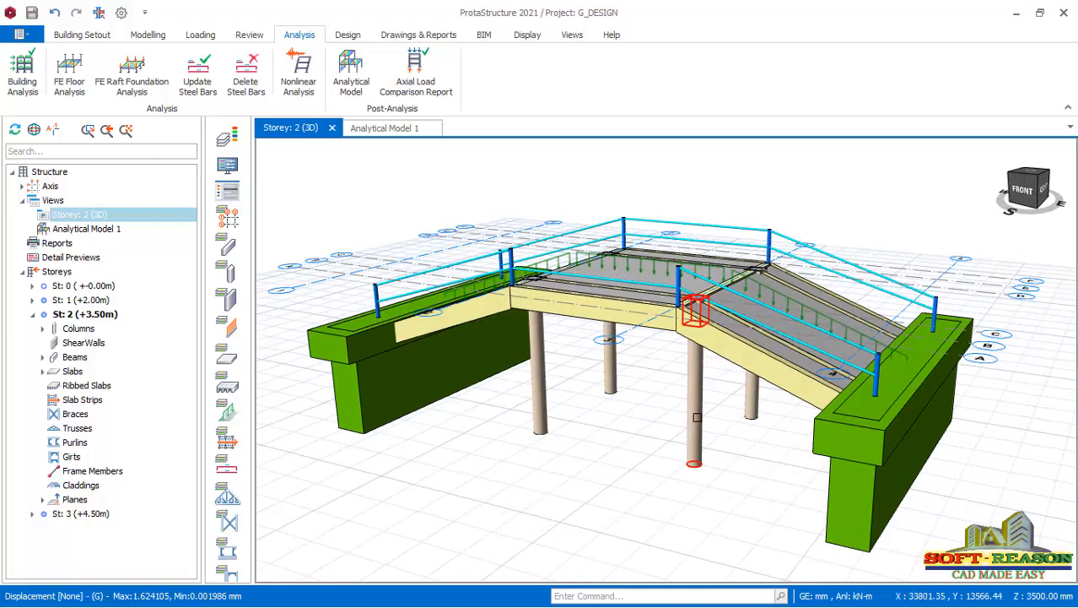
mouse_move(697, 417)
middle_down()
mouse_move(608, 430)
mouse_move(540, 419)
mouse_move(597, 395)
mouse_move(617, 401)
middle_up()
scroll(806, 252, down, 2)
scroll(601, 379, up, 3)
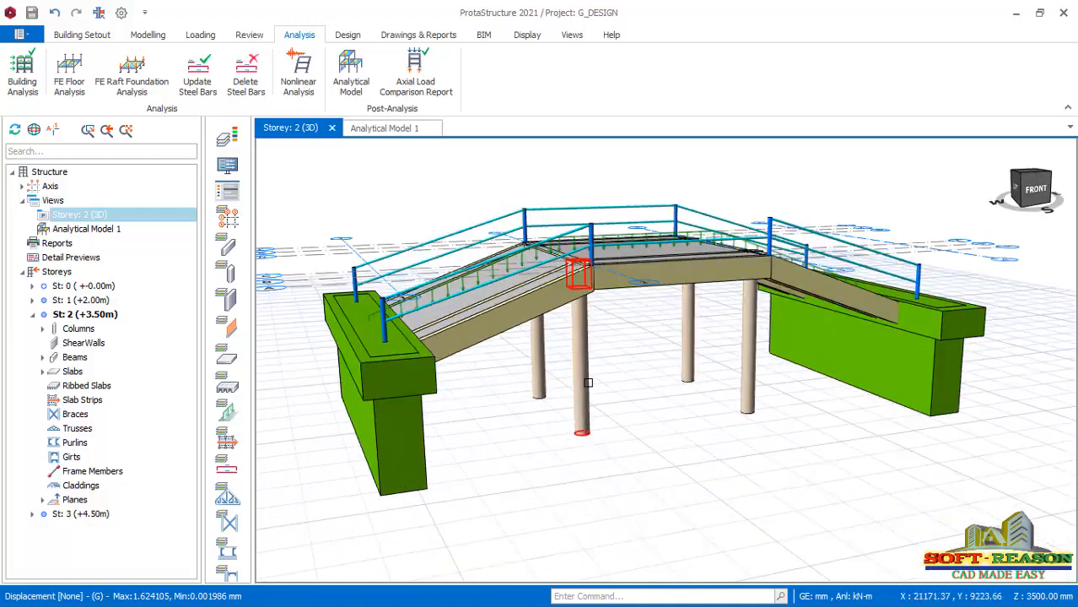
scroll(640, 408, up, 2)
scroll(731, 383, down, 2)
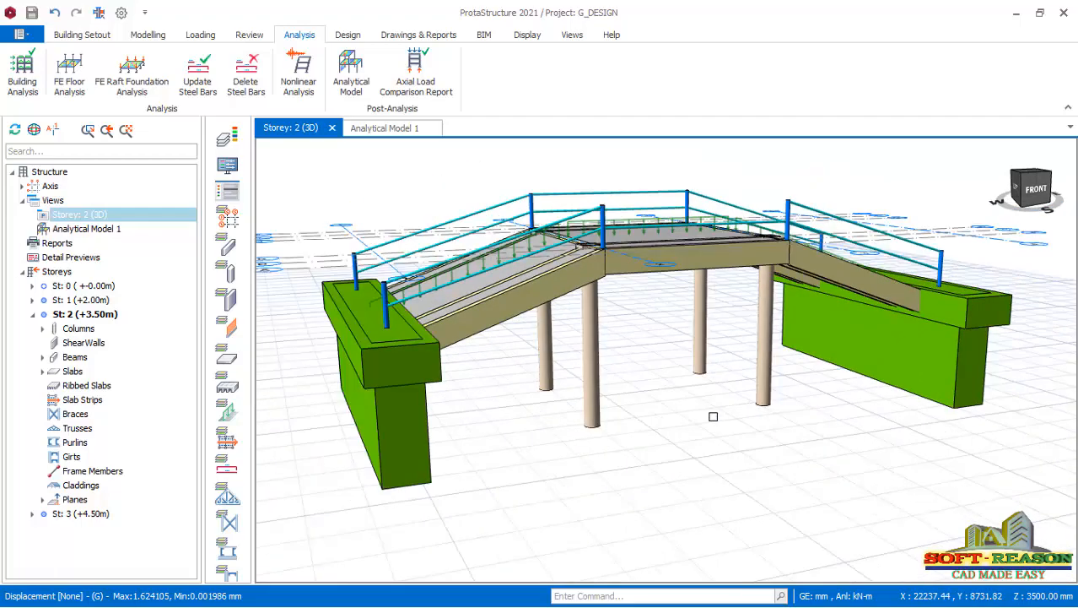
mouse_move(618, 419)
middle_down()
mouse_move(652, 409)
mouse_move(522, 424)
mouse_move(568, 430)
middle_up()
scroll(659, 435, down, 2)
scroll(723, 439, up, 1)
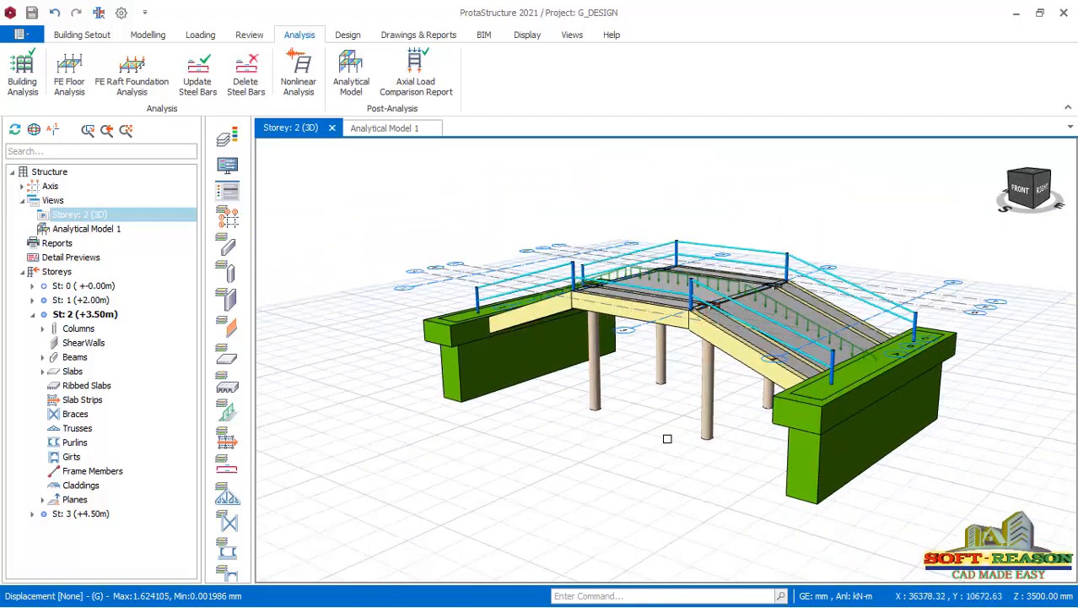
mouse_move(569, 445)
middle_down()
mouse_move(631, 444)
mouse_move(595, 448)
middle_up()
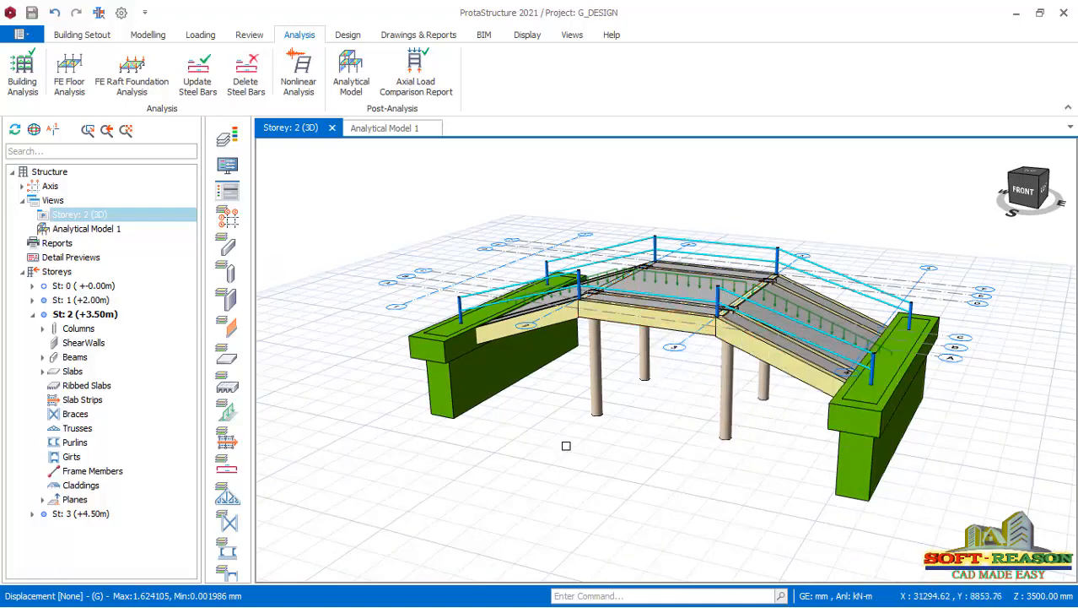
mouse_move(567, 445)
middle_down()
mouse_move(672, 453)
mouse_move(646, 434)
mouse_move(601, 441)
mouse_move(624, 452)
middle_up()
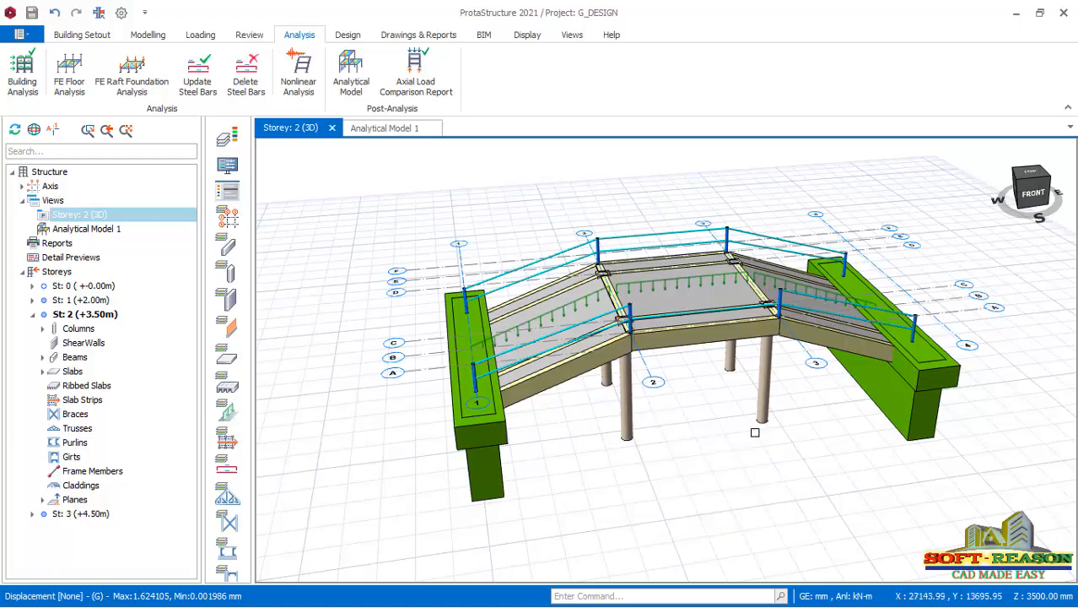
scroll(710, 465, up, 2)
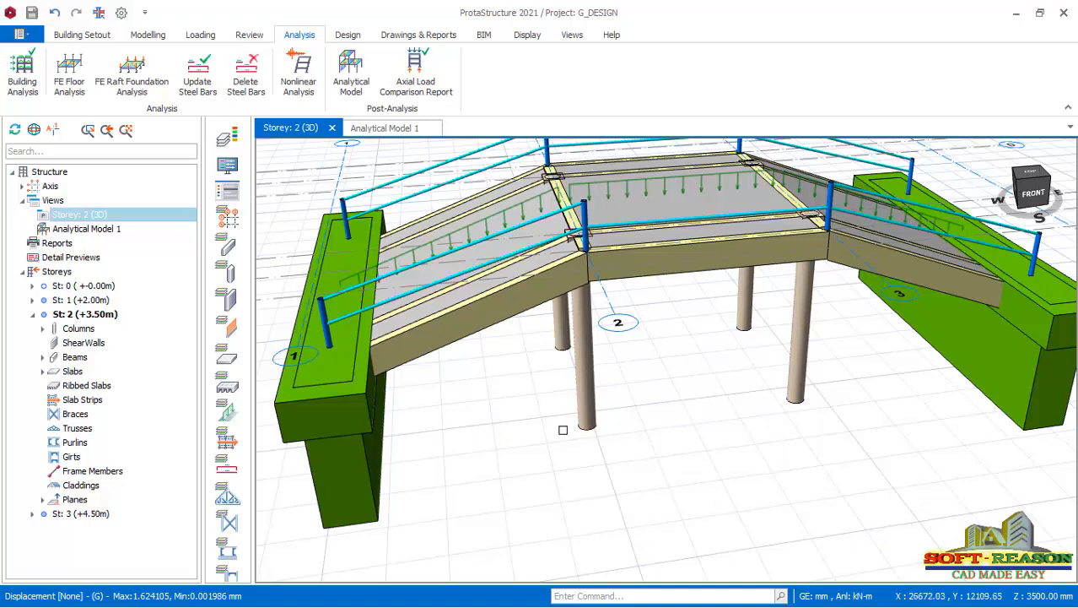
Make Storey 0 (+-0.00m) the active storey in the 3D view of the bridge.
mouse_move(563, 430)
middle_down()
mouse_move(573, 391)
mouse_move(579, 407)
middle_up()
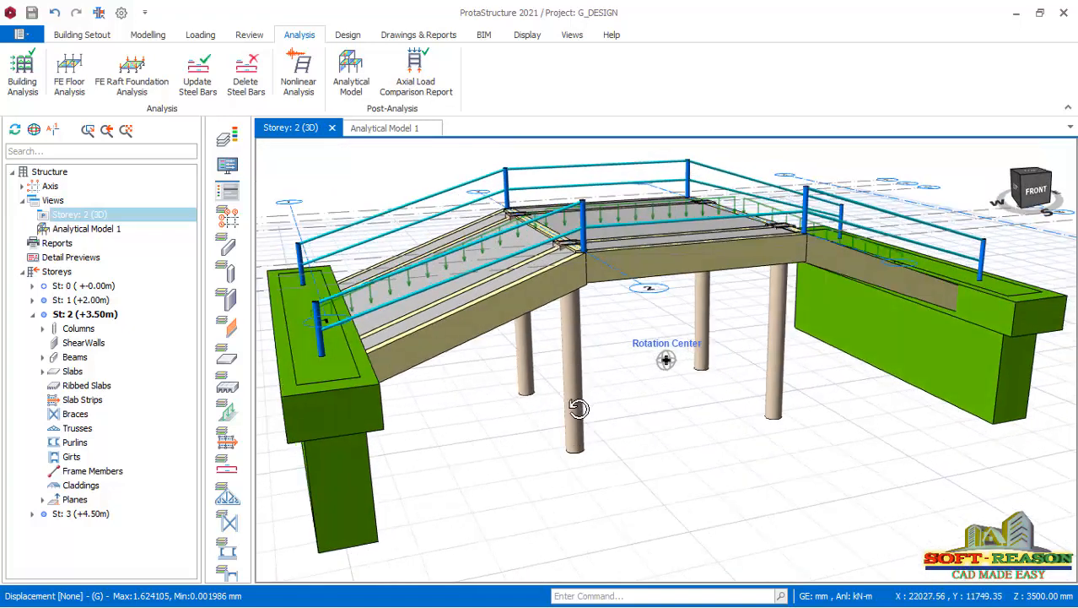
scroll(668, 388, down, 2)
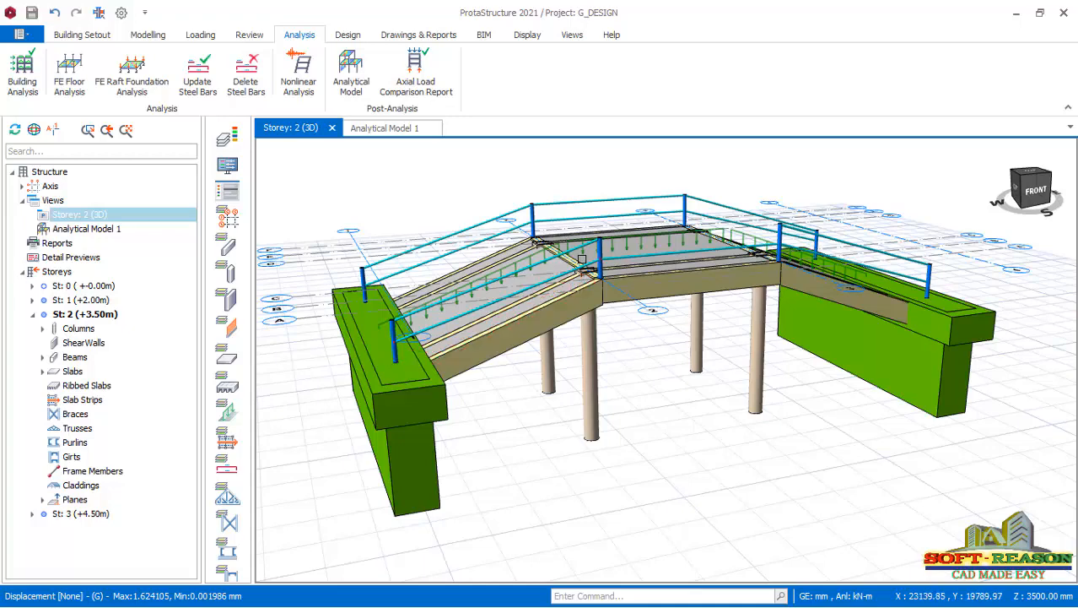
mouse_move(534, 397)
middle_down()
mouse_move(581, 390)
mouse_move(566, 392)
middle_up()
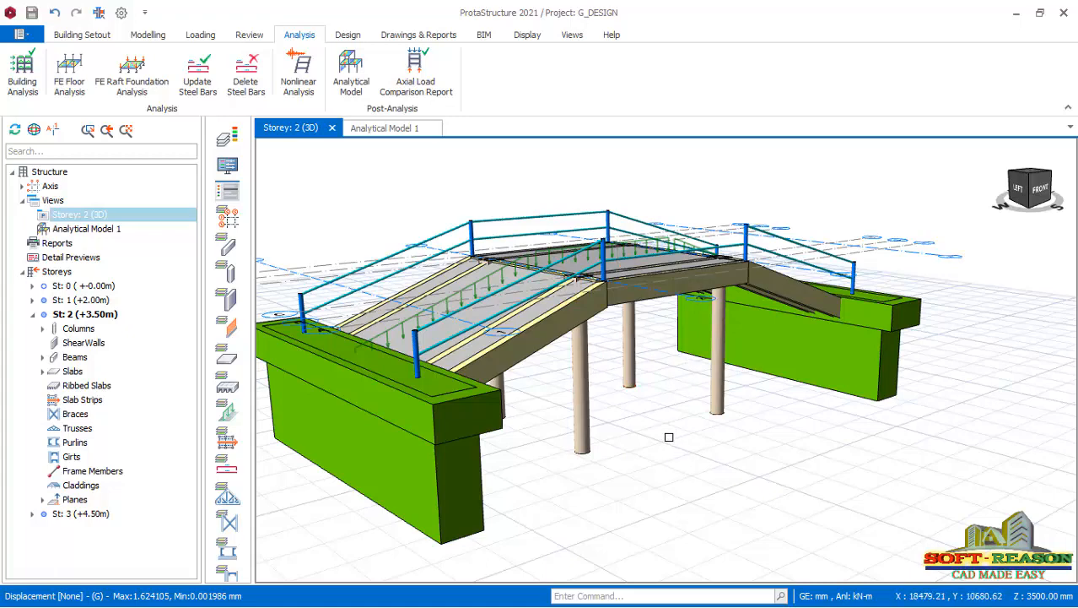
scroll(637, 451, down, 2)
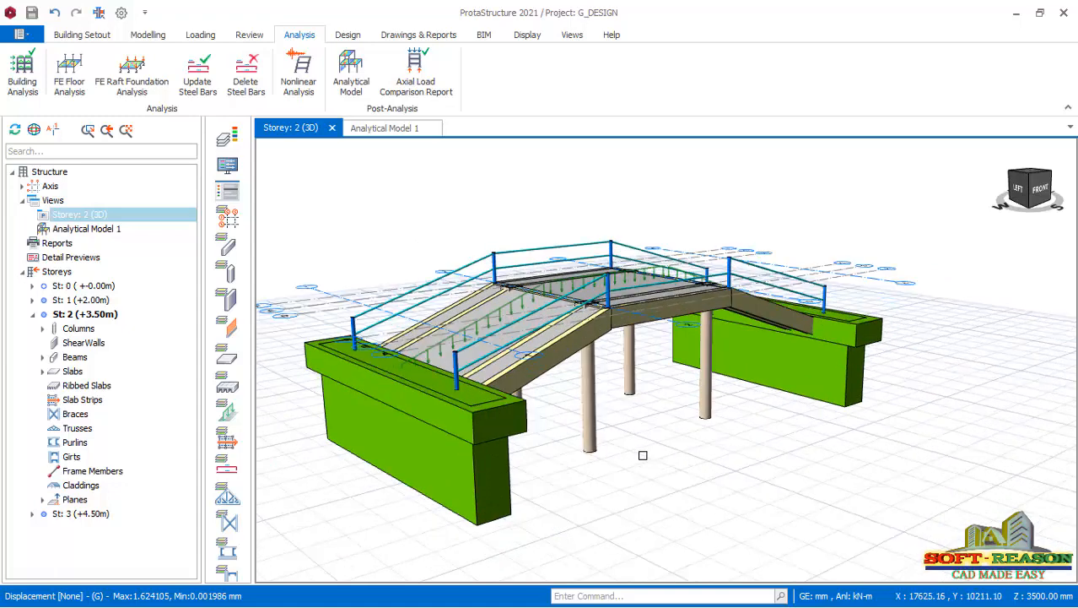
middle_drag(650, 468, 627, 465)
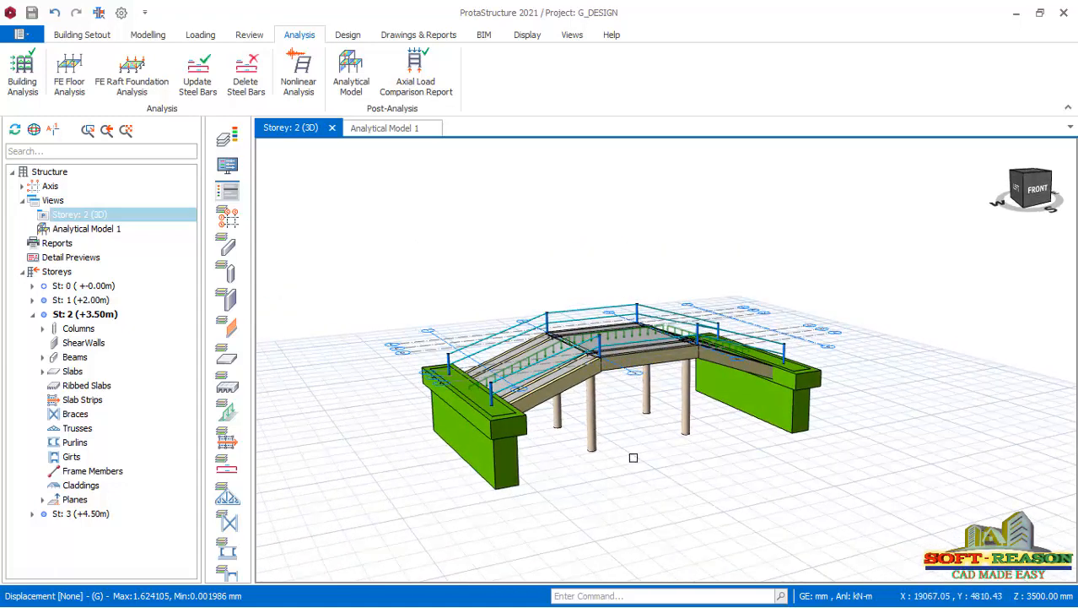
click(82, 287)
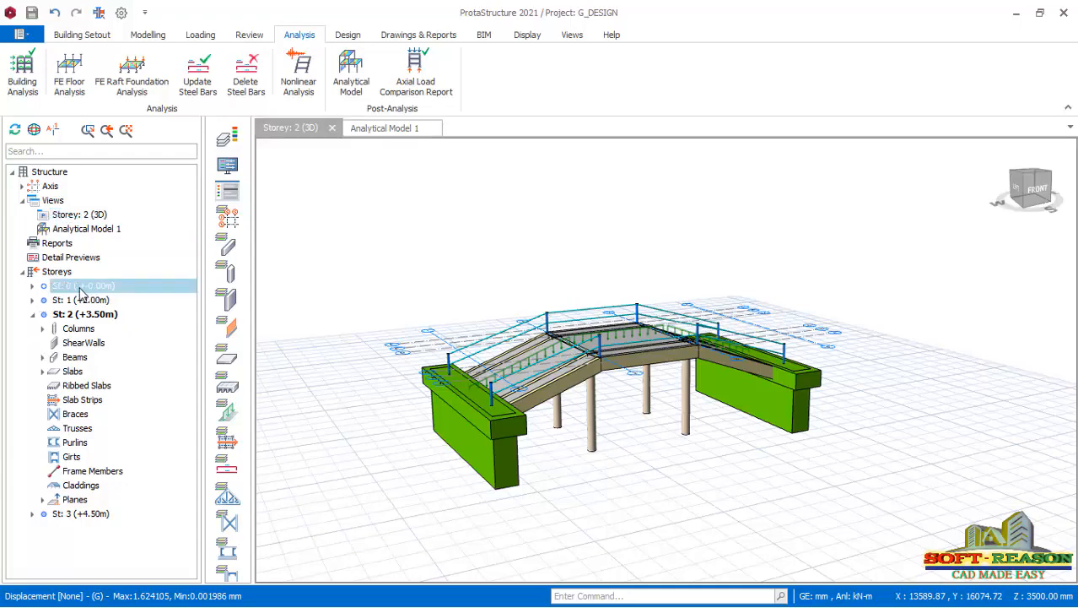
double_click(76, 287)
scroll(666, 488, up, 3)
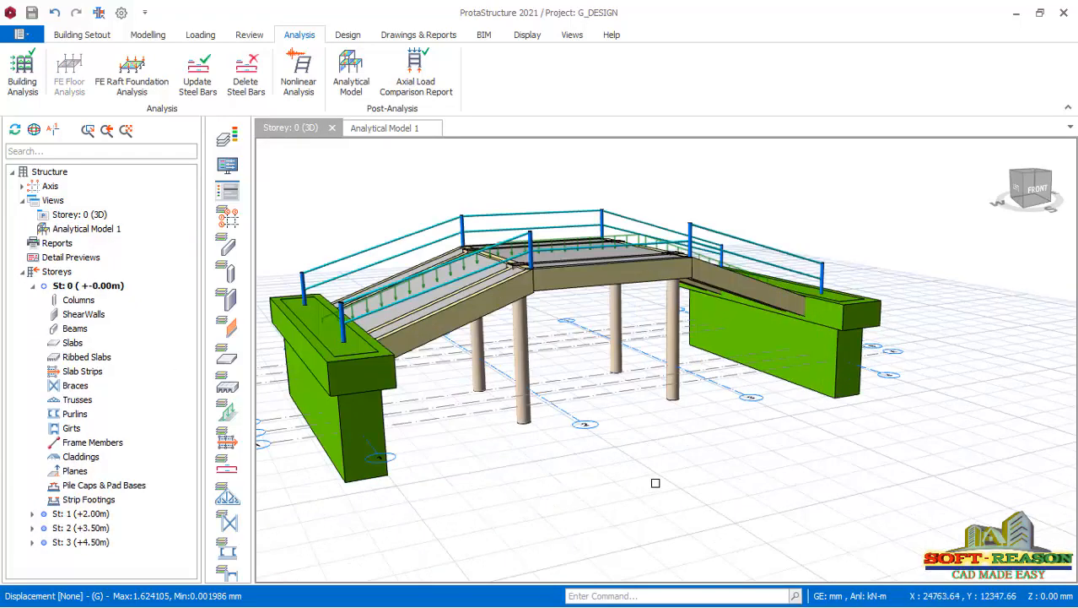
scroll(701, 392, down, 2)
scroll(589, 393, up, 2)
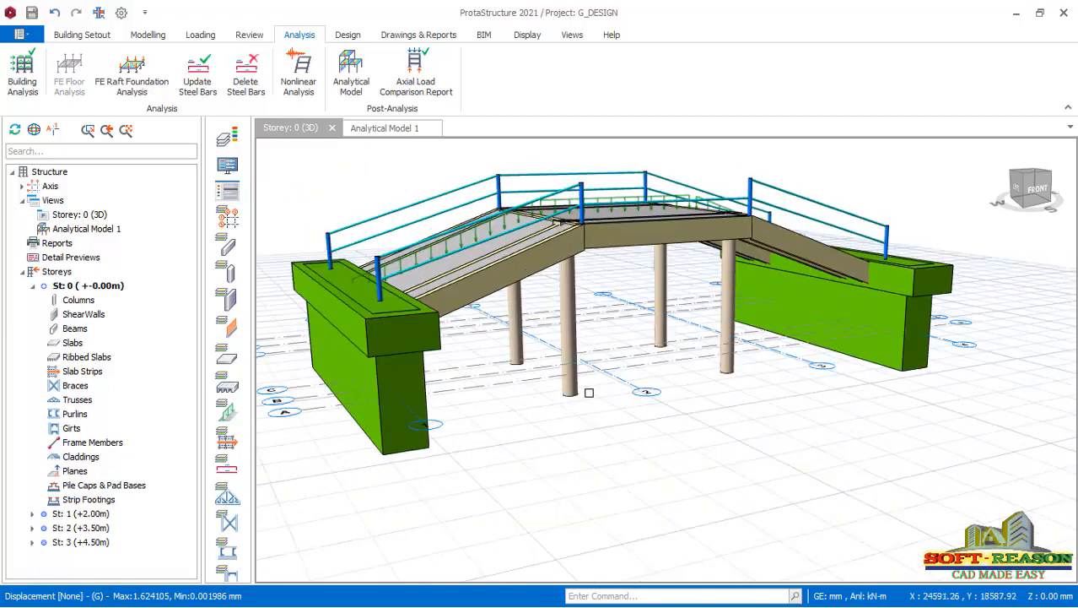
click(571, 390)
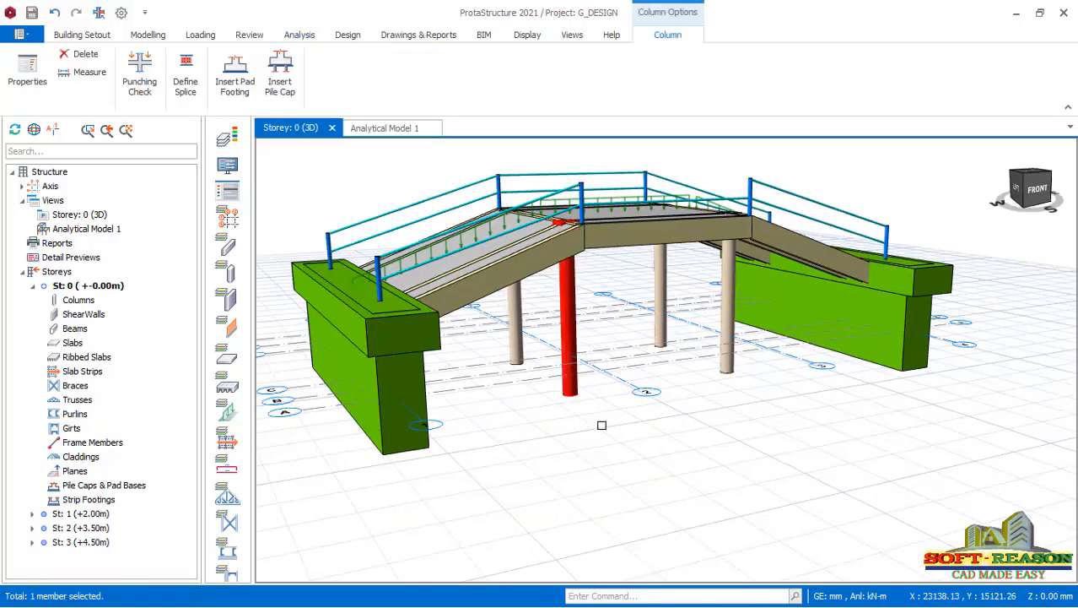
right_click(570, 390)
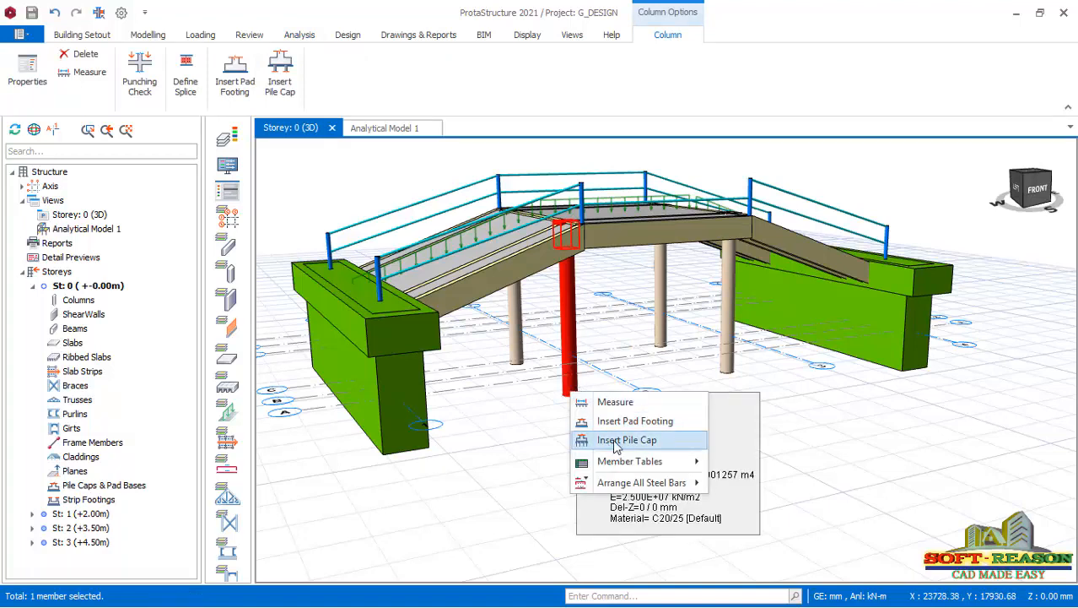
click(846, 409)
scroll(593, 341, up, 1)
scroll(676, 394, down, 1)
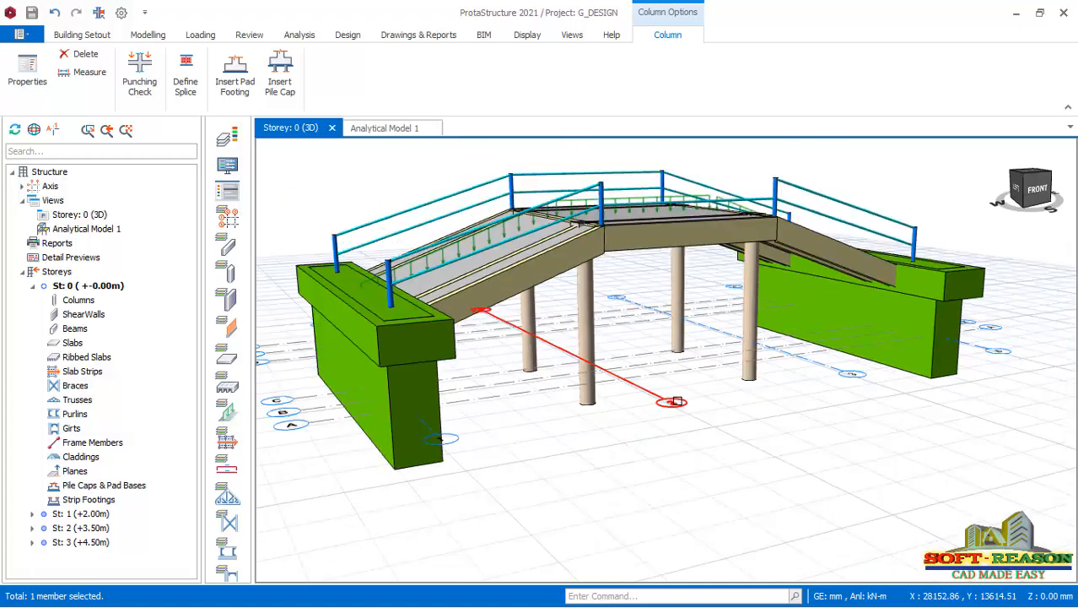
key(Escape)
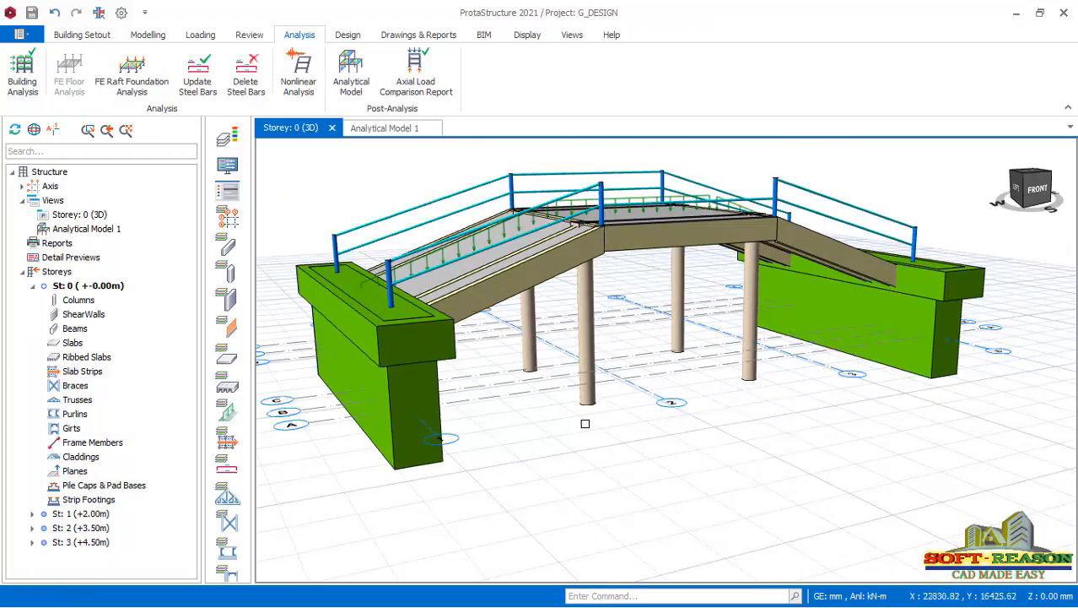
Switch the Storey 0 view from 3D to plan, showing the column and abutment wall layout.
scroll(597, 398, down, 1)
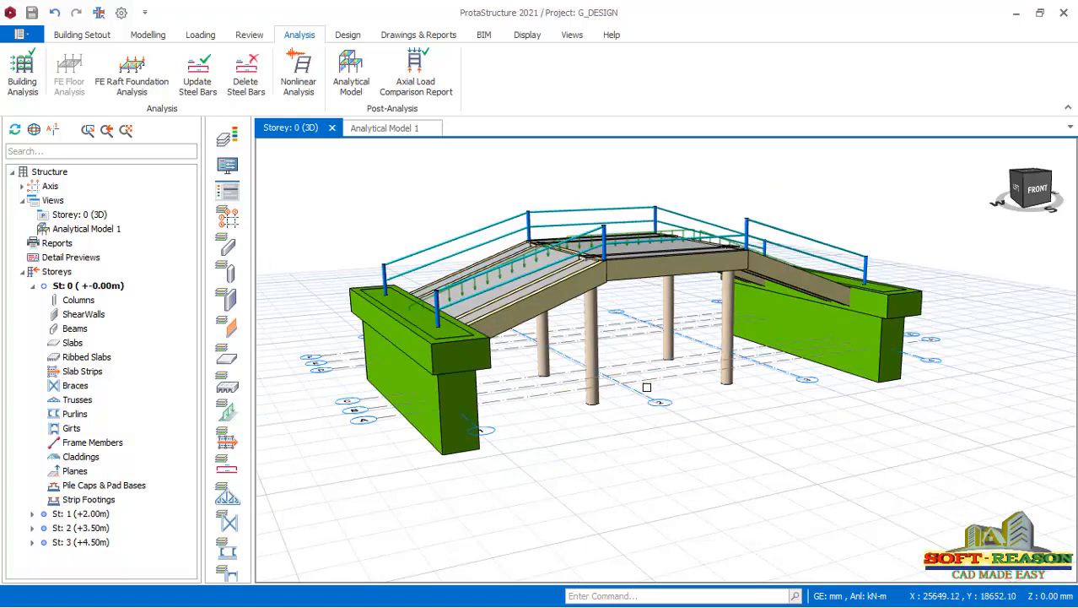
right_click(89, 215)
click(135, 224)
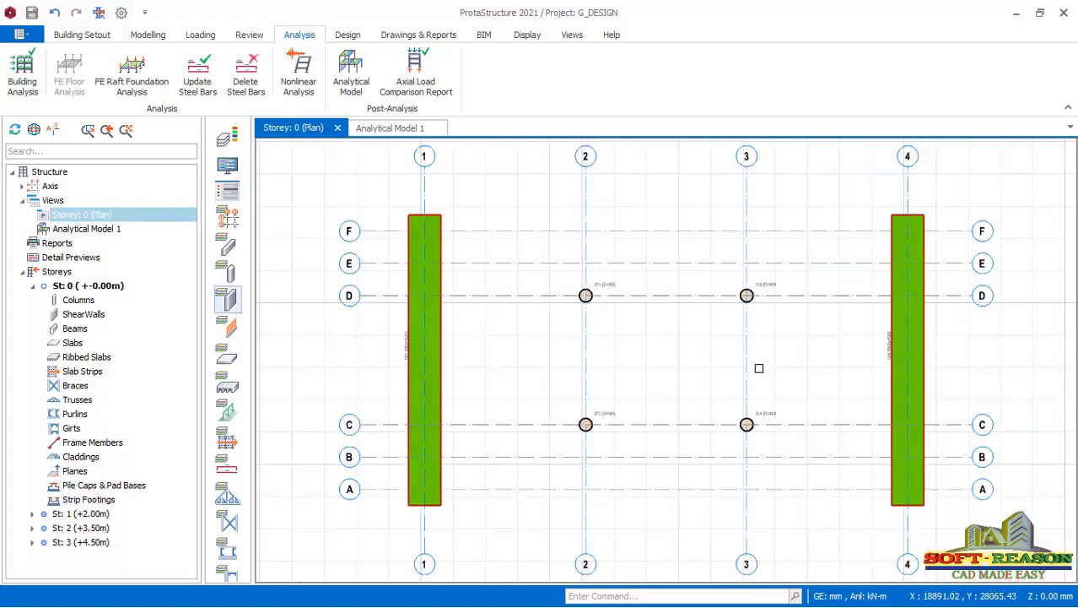
scroll(625, 275, up, 4)
scroll(601, 265, down, 2)
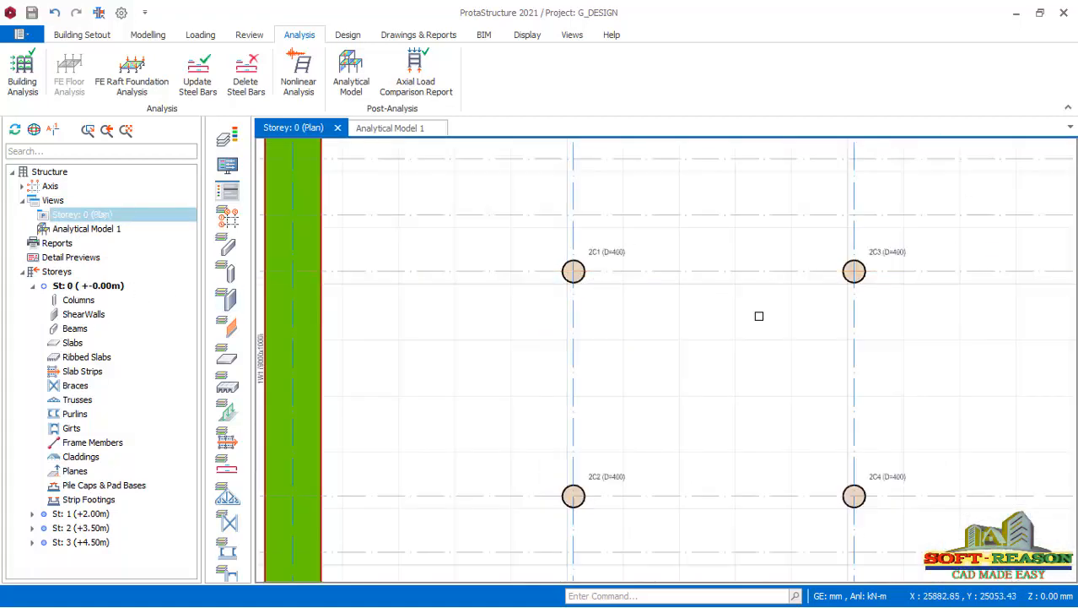
scroll(610, 316, down, 1)
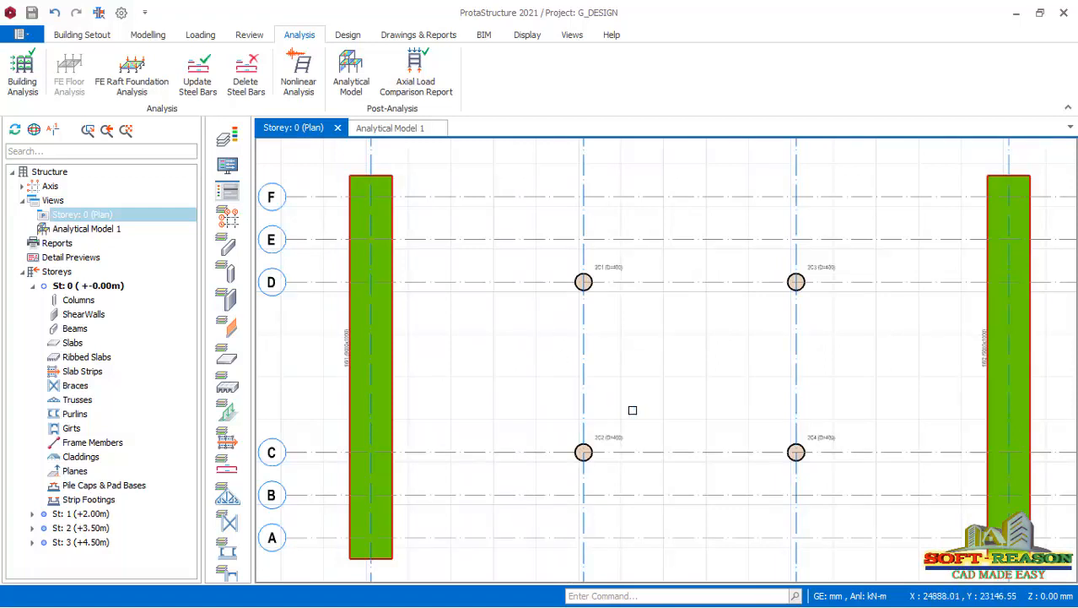
Set the column plan display to show the axial load at the bottom for the G (Dead Loads) case.
click(229, 199)
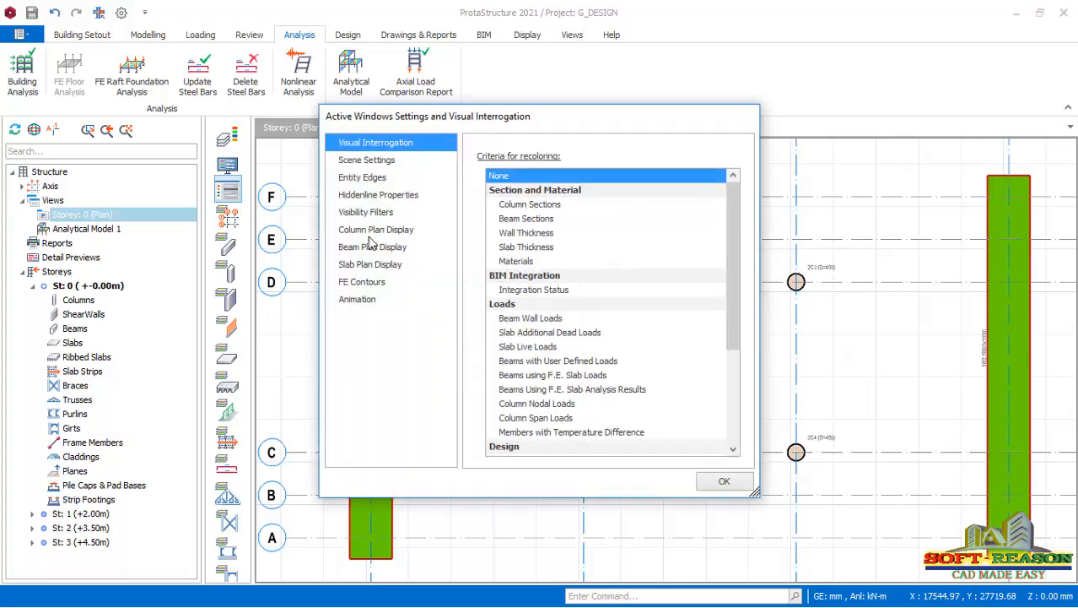
click(376, 232)
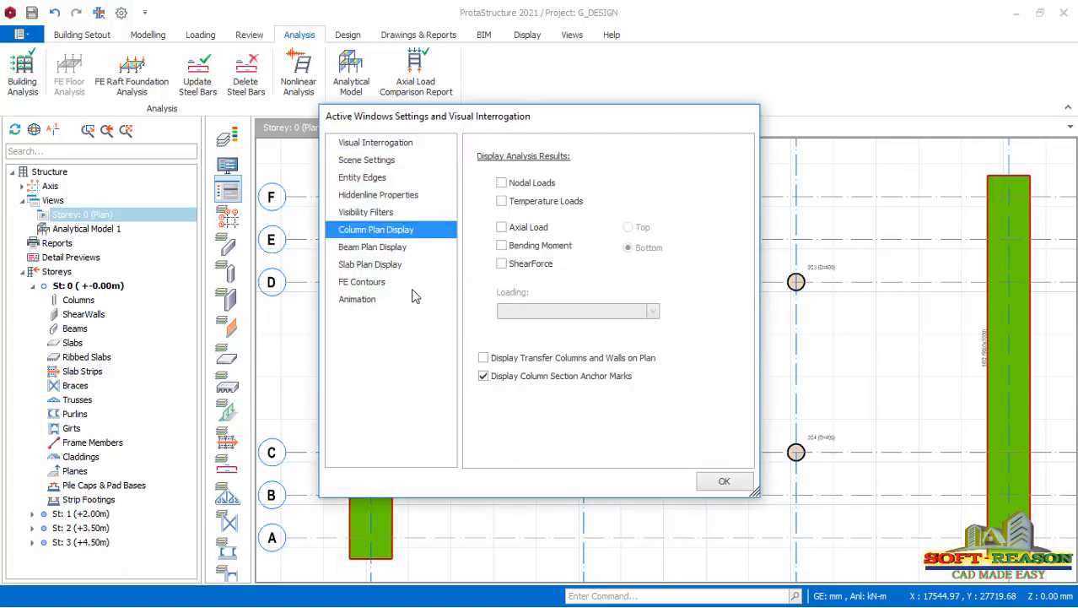
click(525, 236)
click(654, 312)
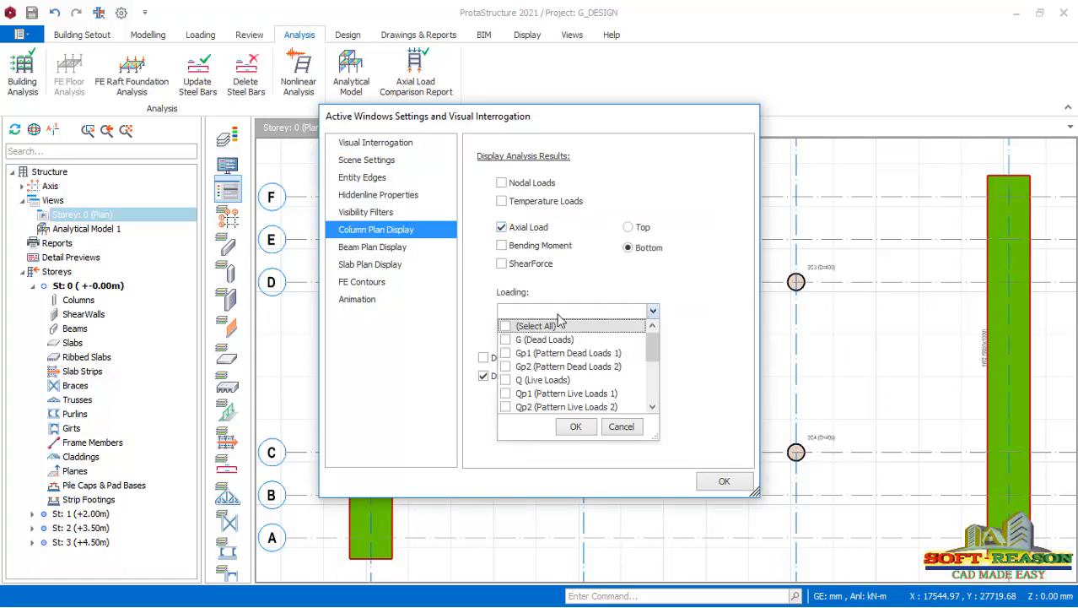
click(530, 340)
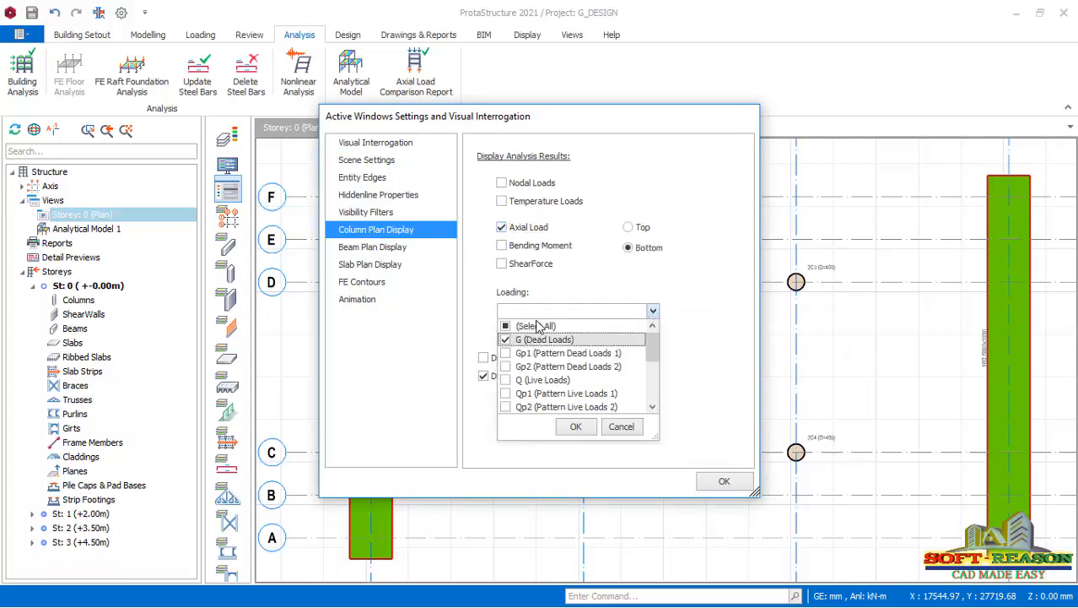
click(573, 427)
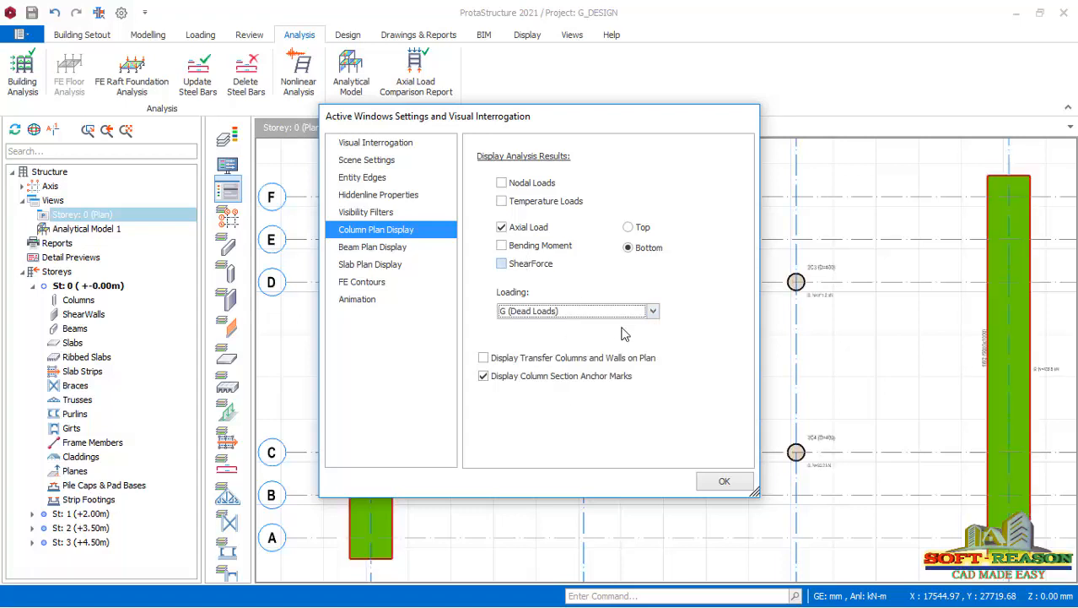
click(725, 481)
Examine the dead load axial forces labelled at columns 2C3, 2C1, 2C2 and 2C4 on the Storey 0 plan.
scroll(840, 301, up, 6)
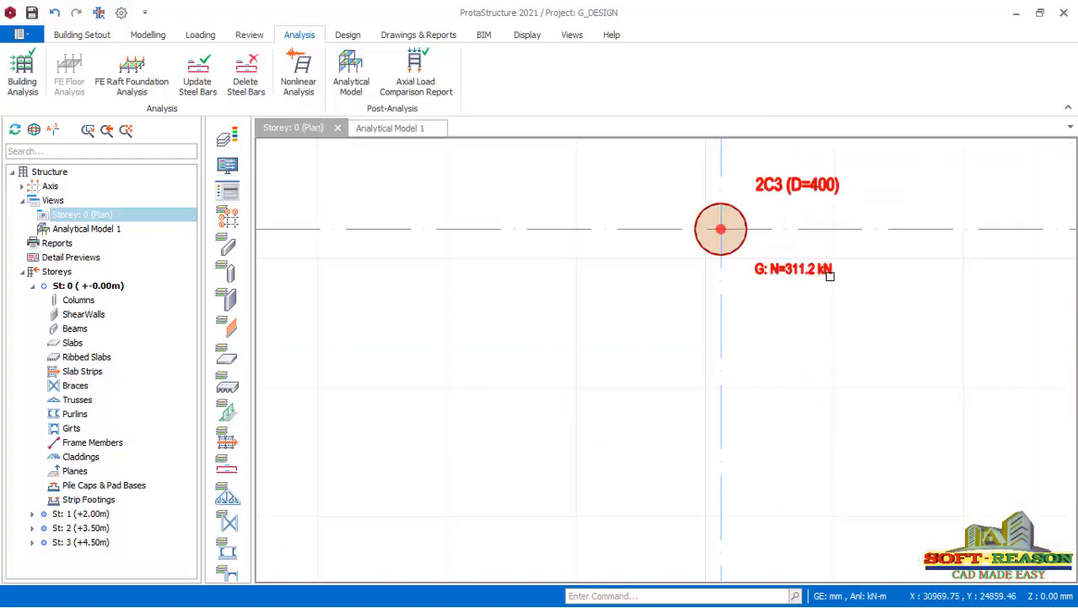
scroll(762, 222, down, 1)
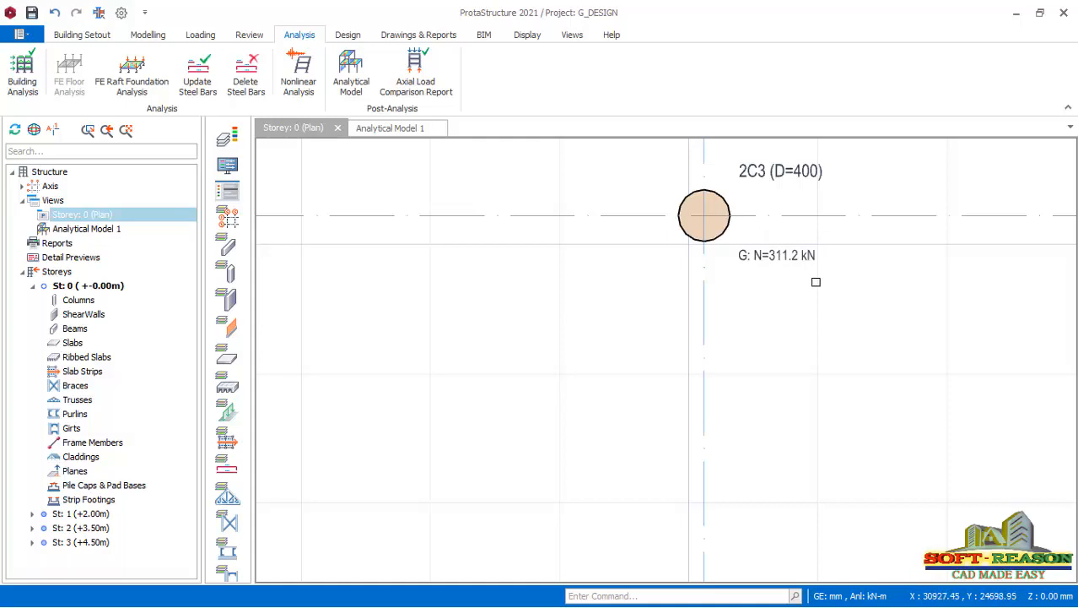
scroll(810, 253, down, 4)
scroll(626, 212, up, 3)
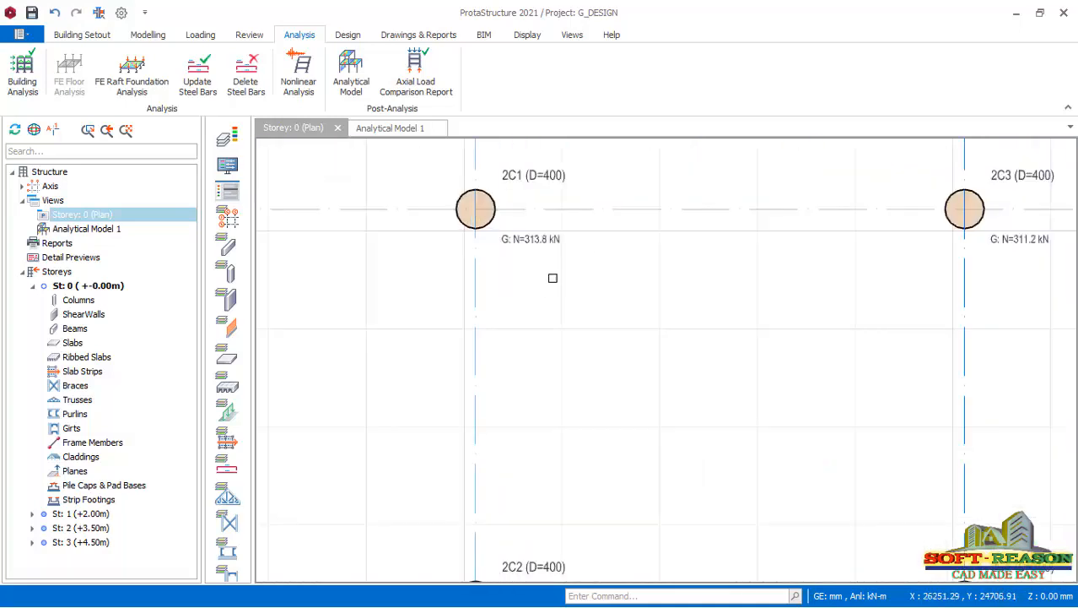
scroll(557, 194, down, 3)
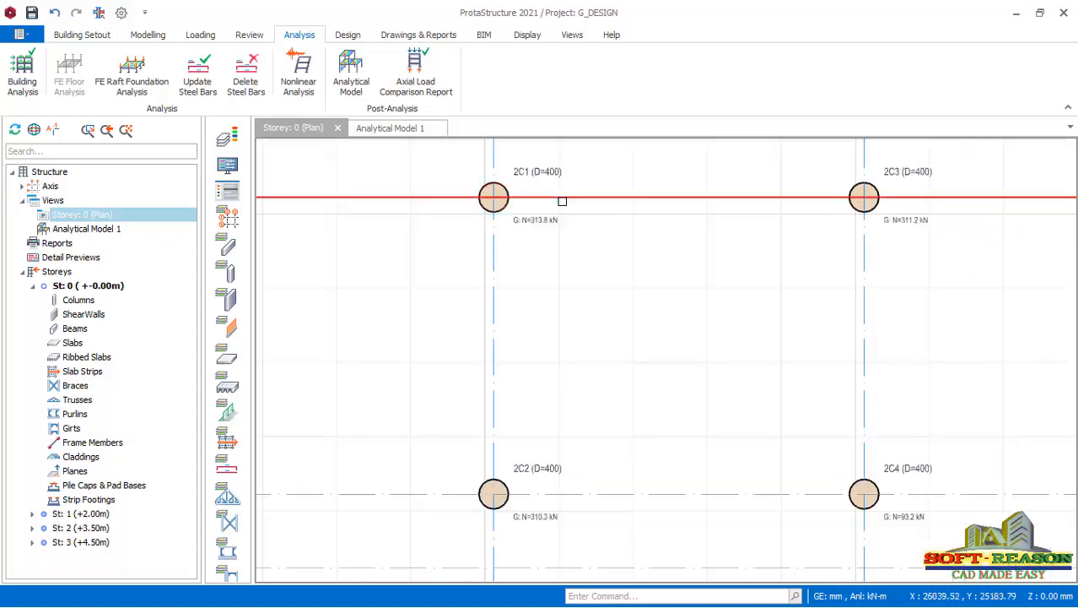
scroll(554, 384, up, 5)
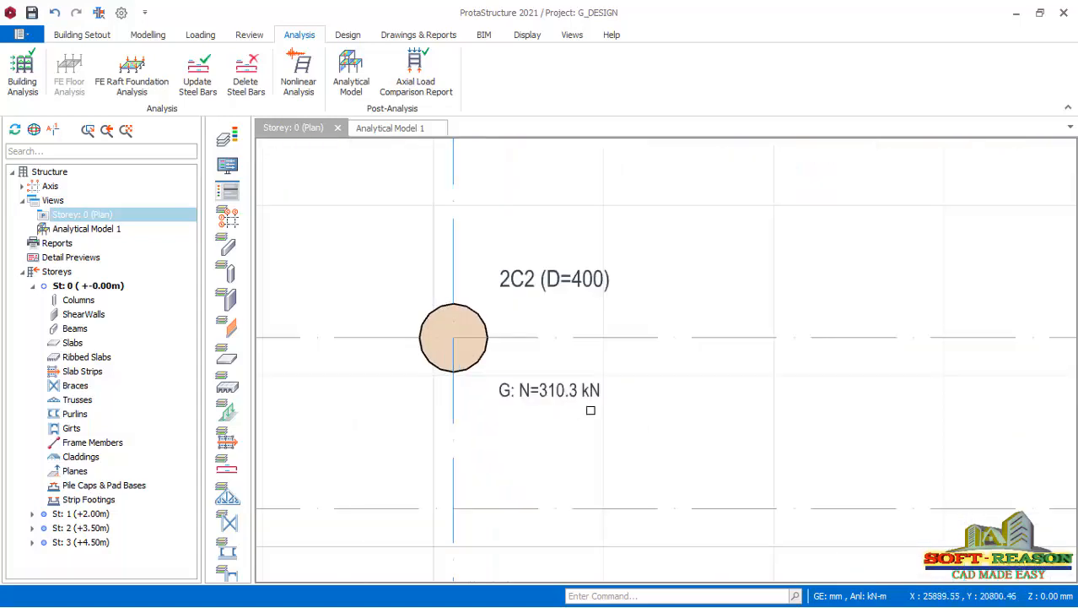
scroll(518, 409, down, 1)
scroll(540, 388, down, 3)
scroll(718, 367, up, 3)
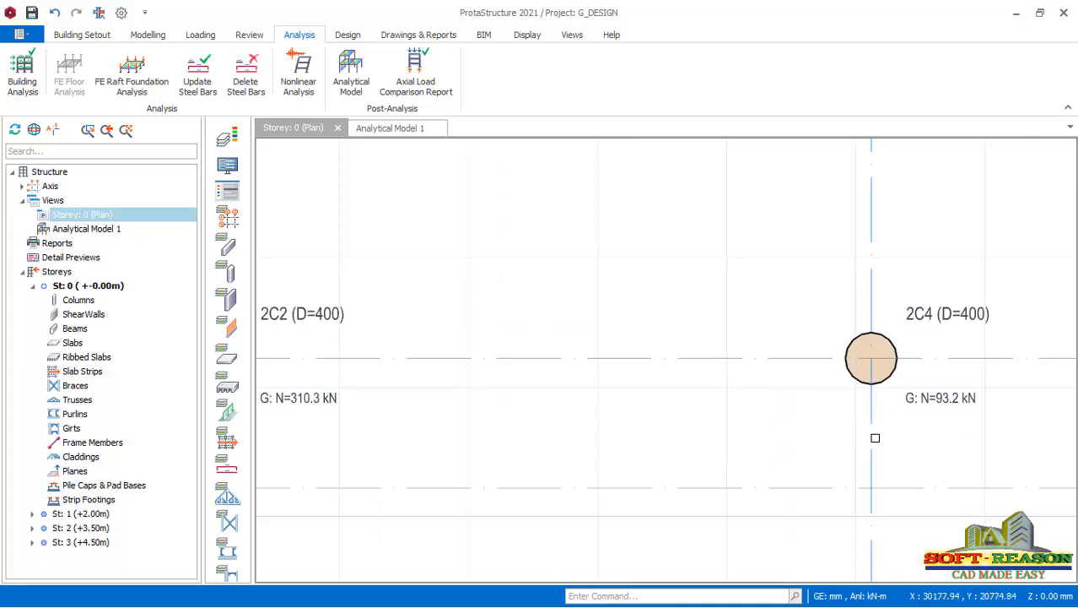
Examine the dead load axial forces labelled at the abutment walls 1W1 and 1W2 on axes 1 and 4.
scroll(870, 443, down, 4)
scroll(891, 369, up, 1)
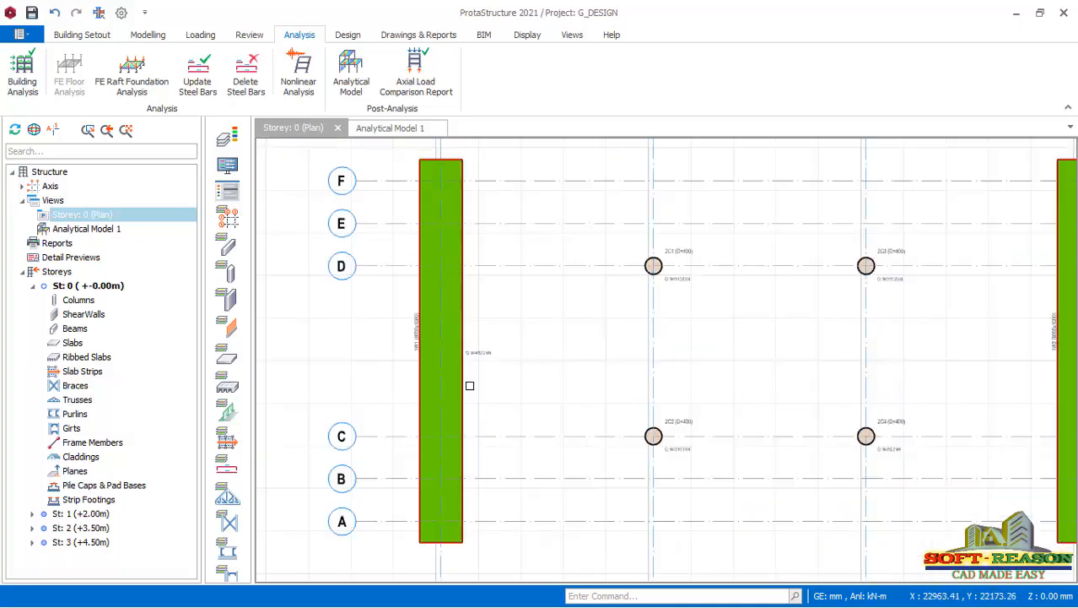
scroll(509, 371, up, 4)
scroll(509, 388, down, 3)
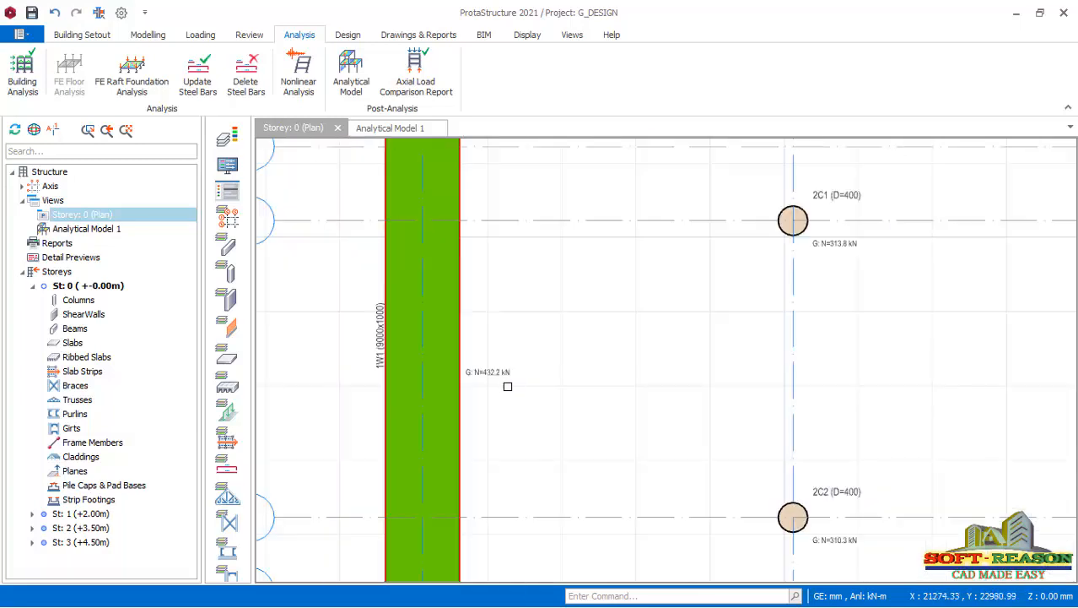
scroll(474, 426, up, 2)
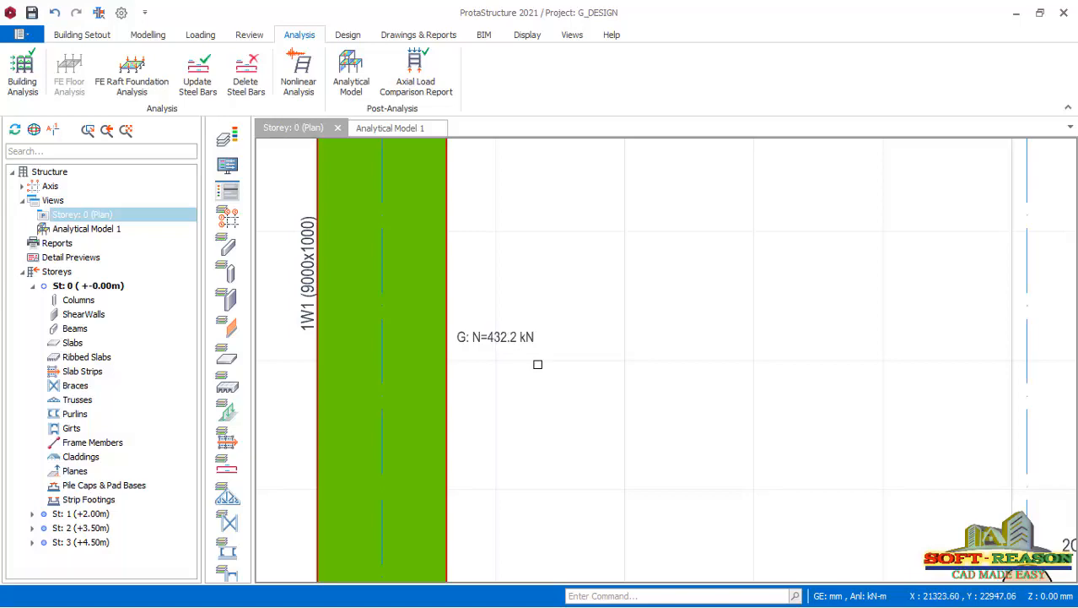
scroll(506, 373, down, 5)
scroll(778, 315, up, 4)
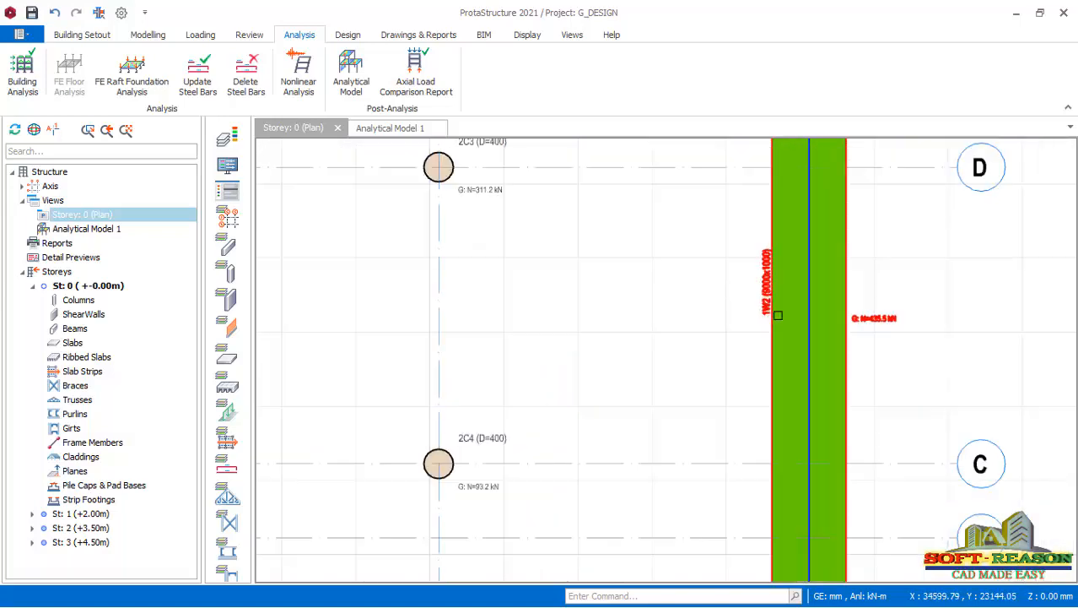
scroll(842, 328, up, 2)
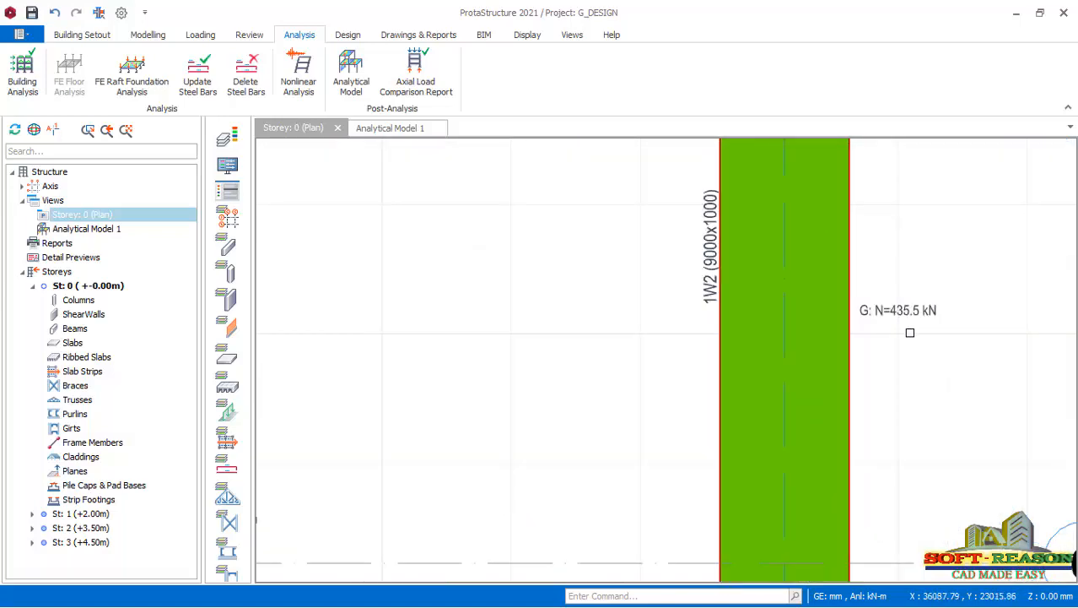
scroll(923, 330, down, 4)
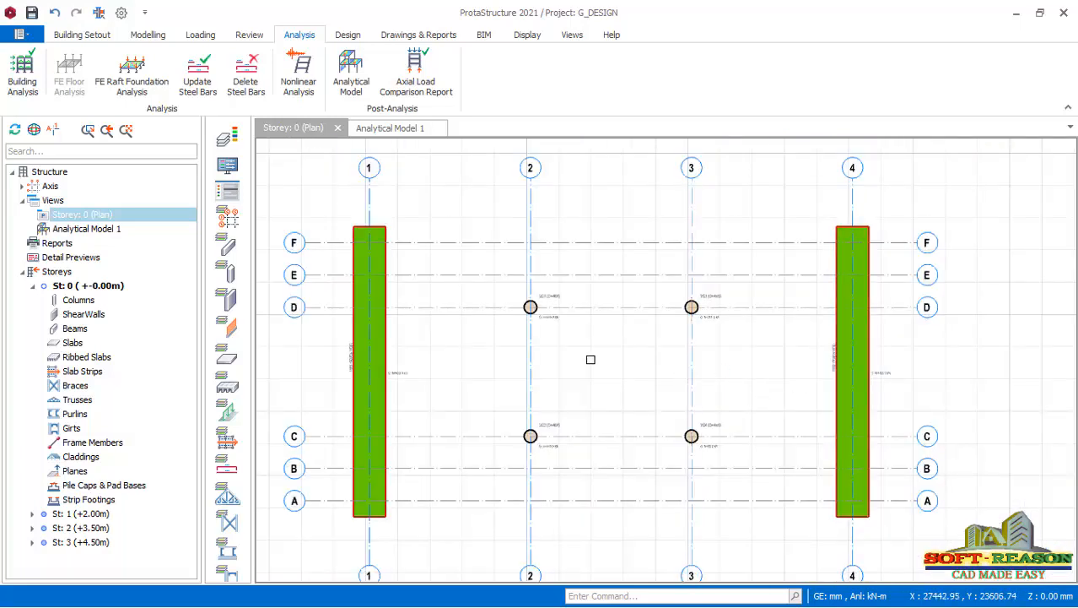
Start inserting a pad footing under column 2C3 at the intersection of axes 3 and D.
scroll(692, 464, up, 2)
scroll(700, 456, down, 2)
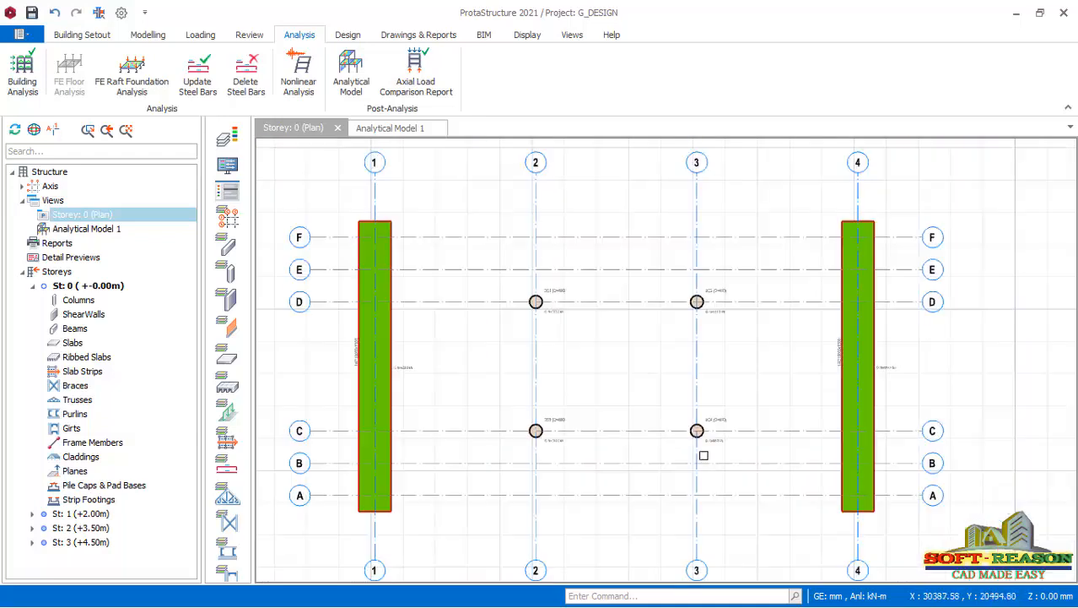
scroll(685, 367, up, 1)
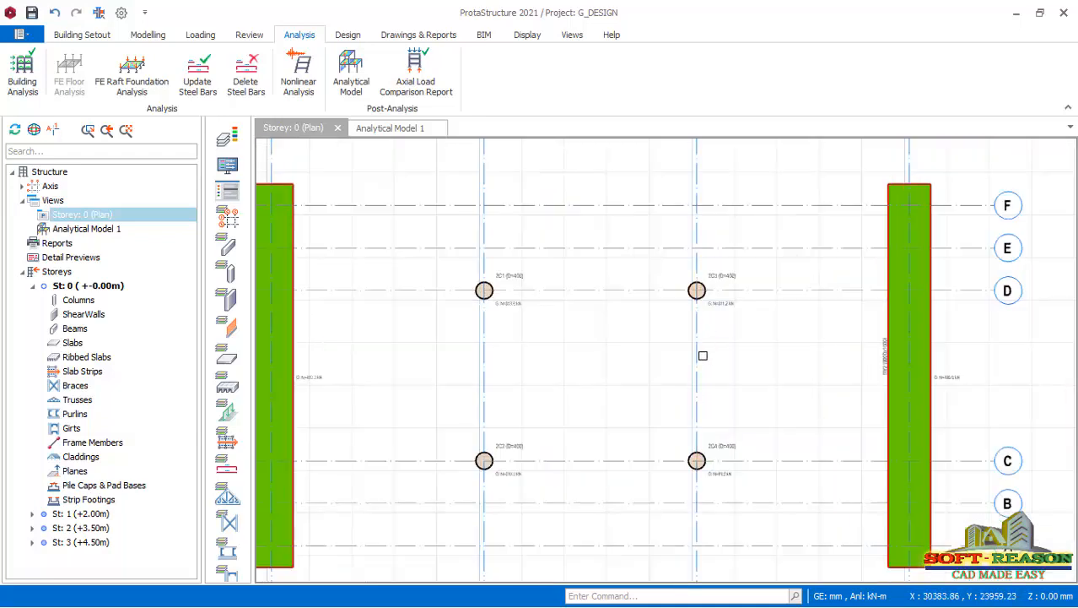
click(696, 289)
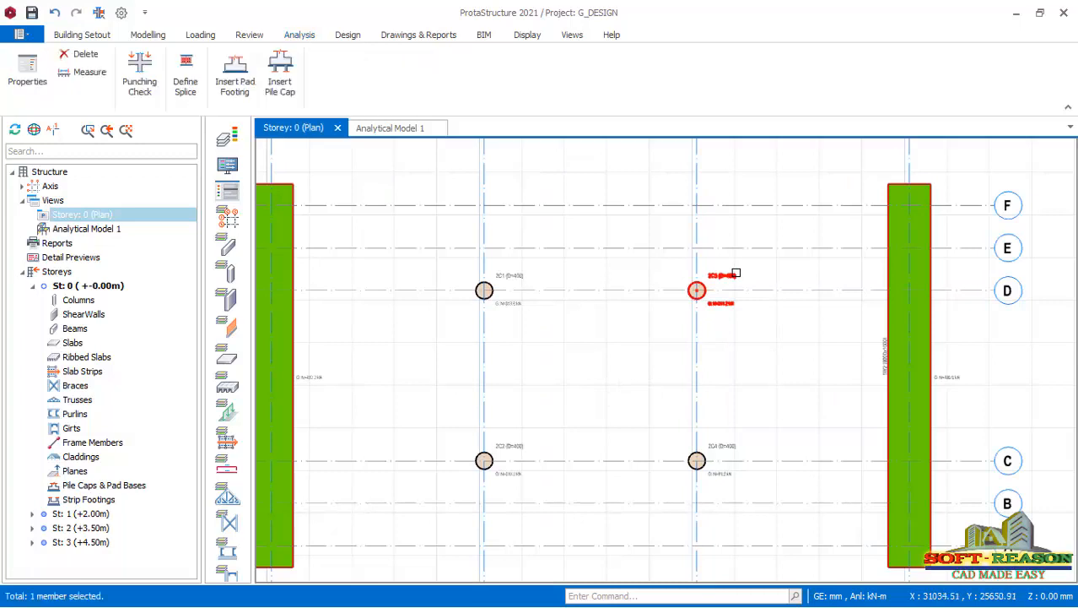
right_click(696, 289)
click(792, 320)
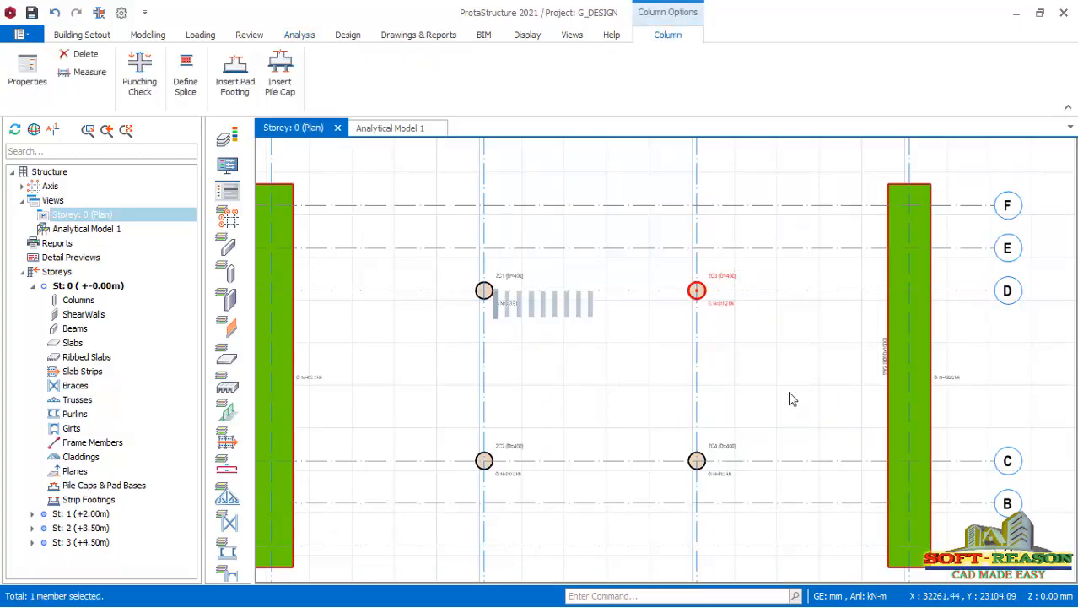
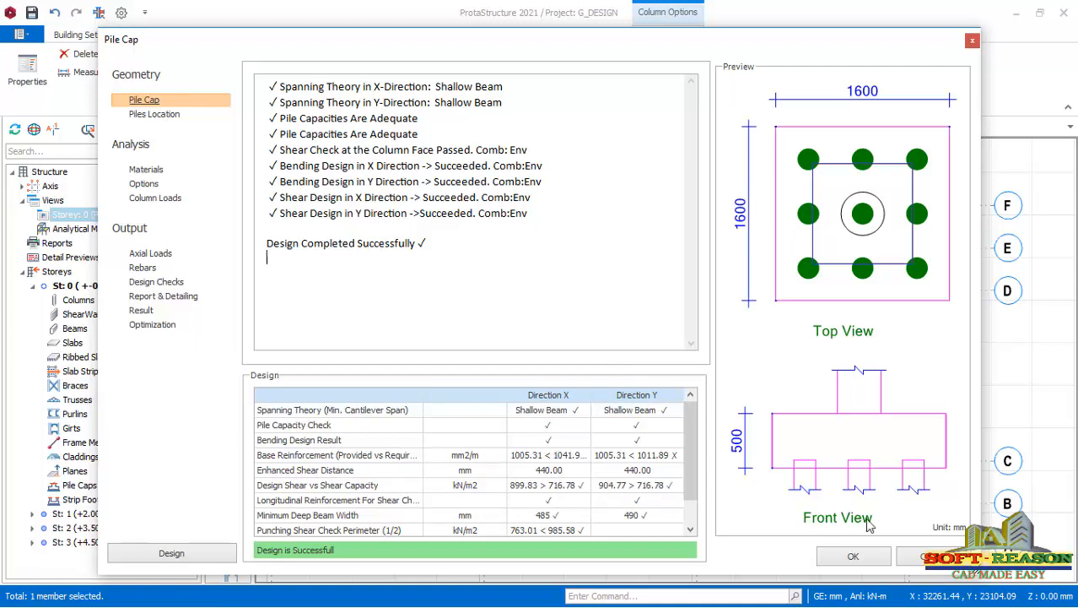
Accept the nine-pile 1600 x 1600 mm cap under column 2C3 and insert another under column 2C1 at axes 2 and D.
click(854, 559)
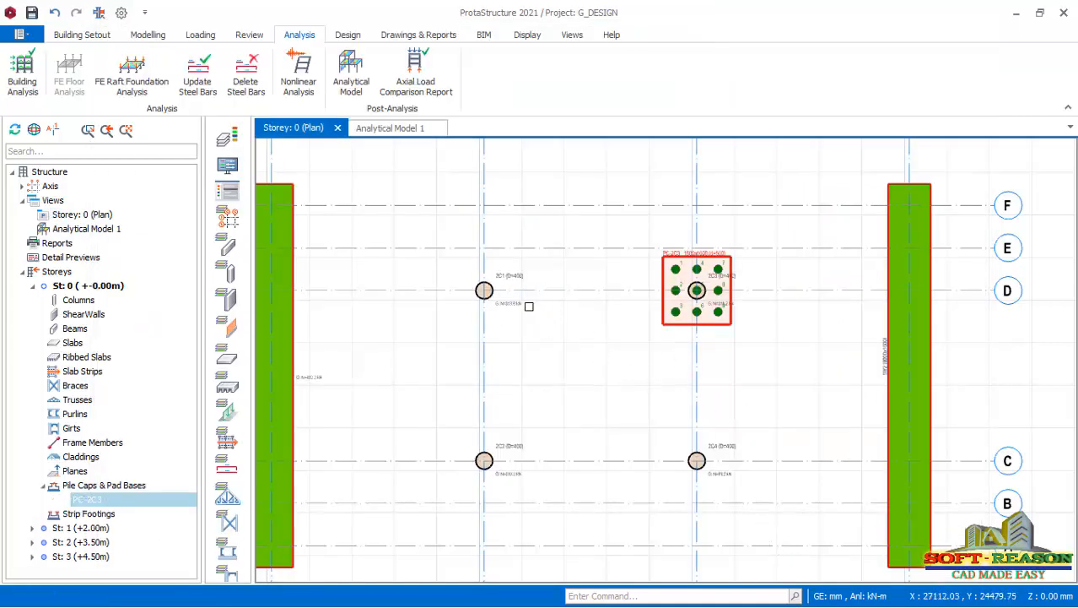
click(519, 273)
right_click(519, 273)
click(554, 328)
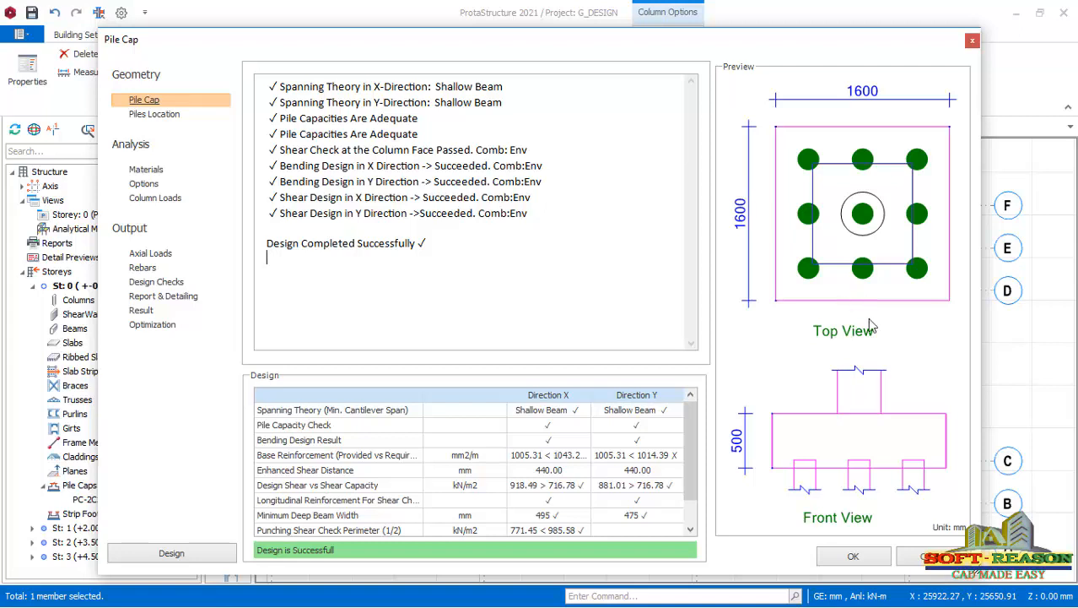
click(857, 558)
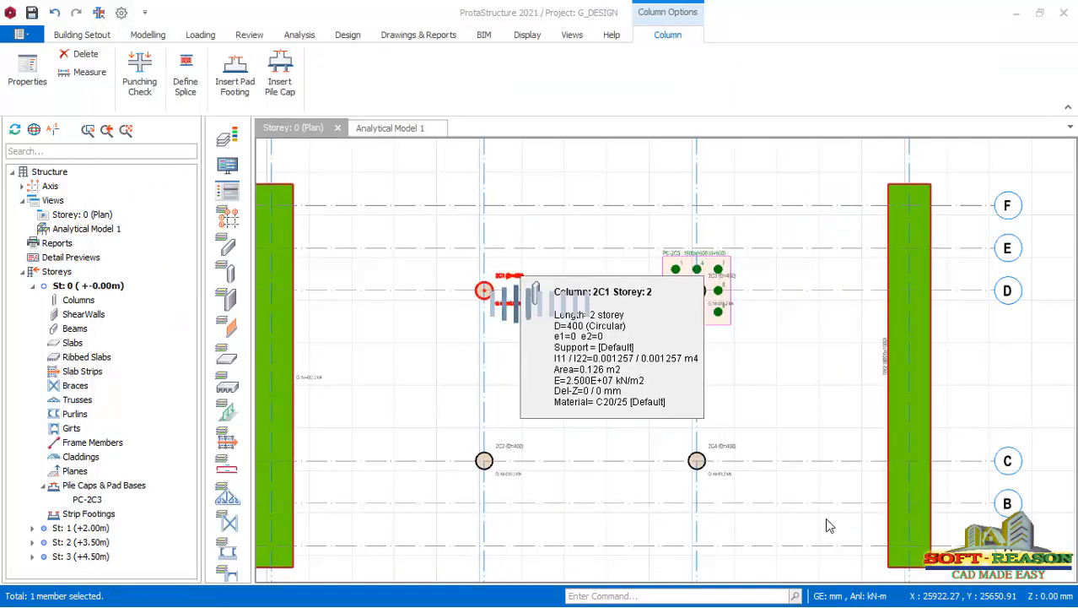
Insert a nine-pile cap, 1600 x 1600 mm and 500 mm deep, under column 2C2 at axes 2 and C.
click(522, 447)
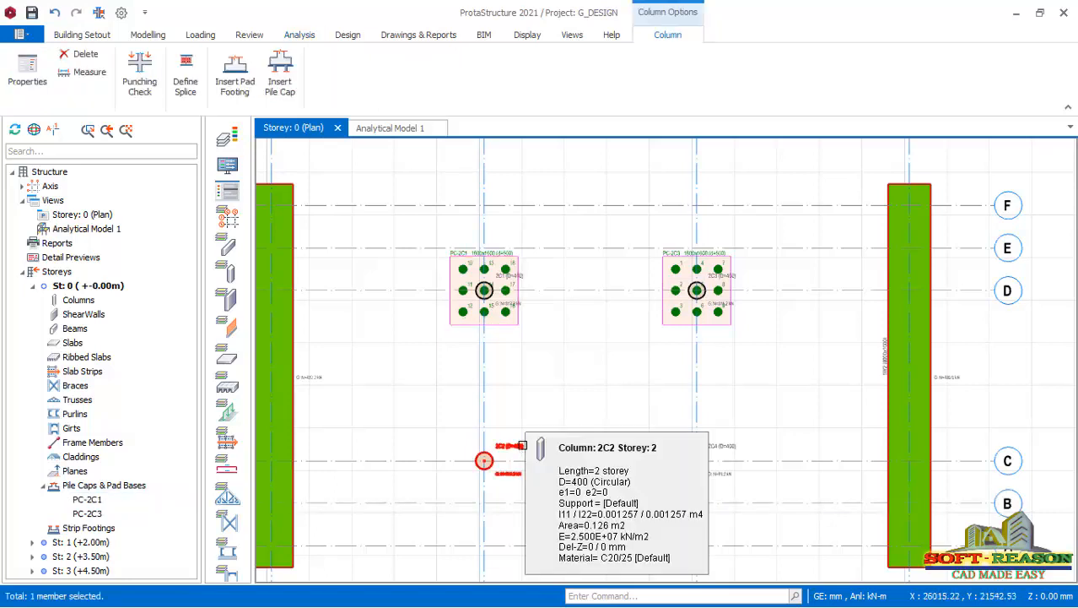
right_click(522, 445)
click(559, 492)
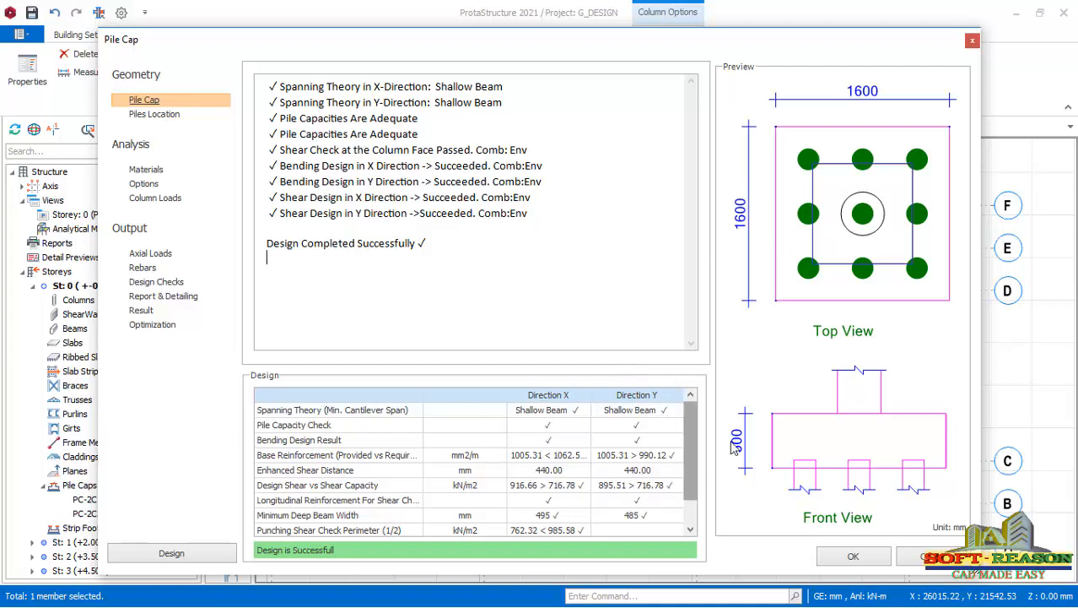
click(850, 557)
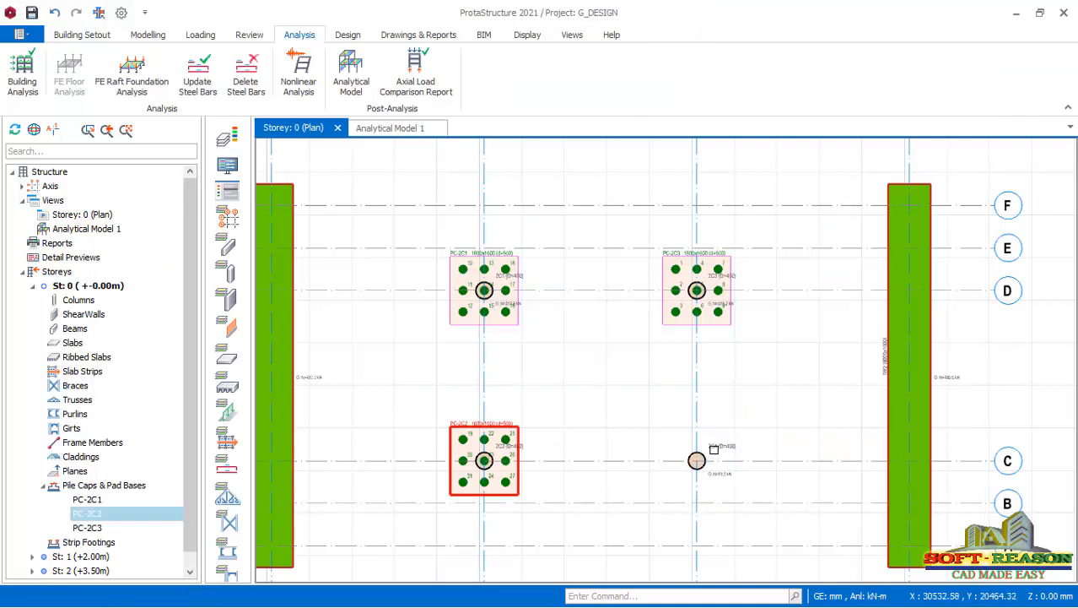
Insert a five-pile cap, about 1308 x 1308 mm and 500 mm deep, under column 2C4 at axes 3 and C.
right_click(715, 452)
click(756, 498)
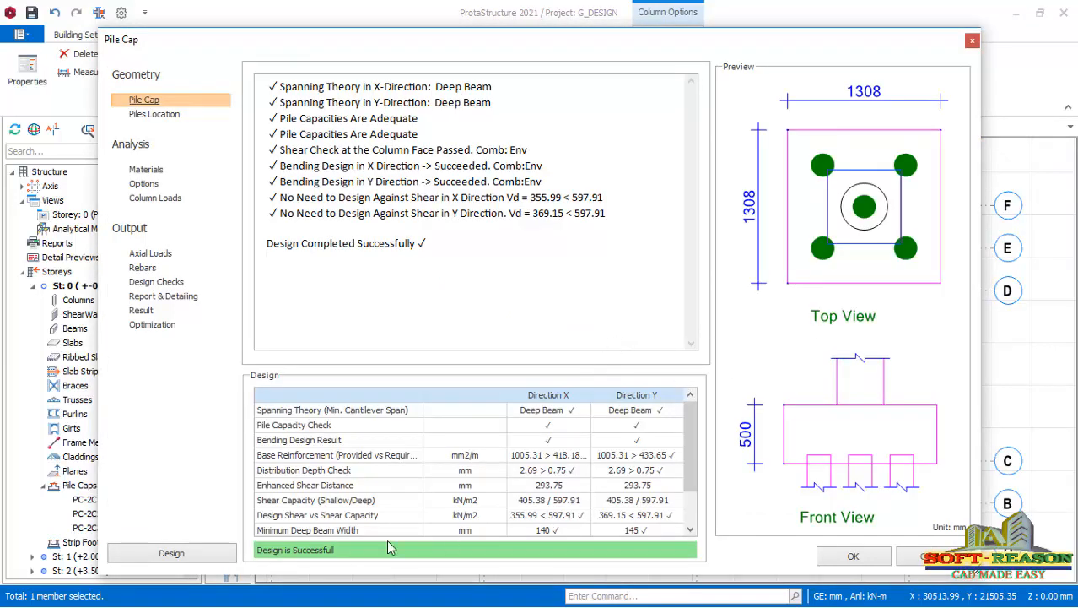
click(838, 562)
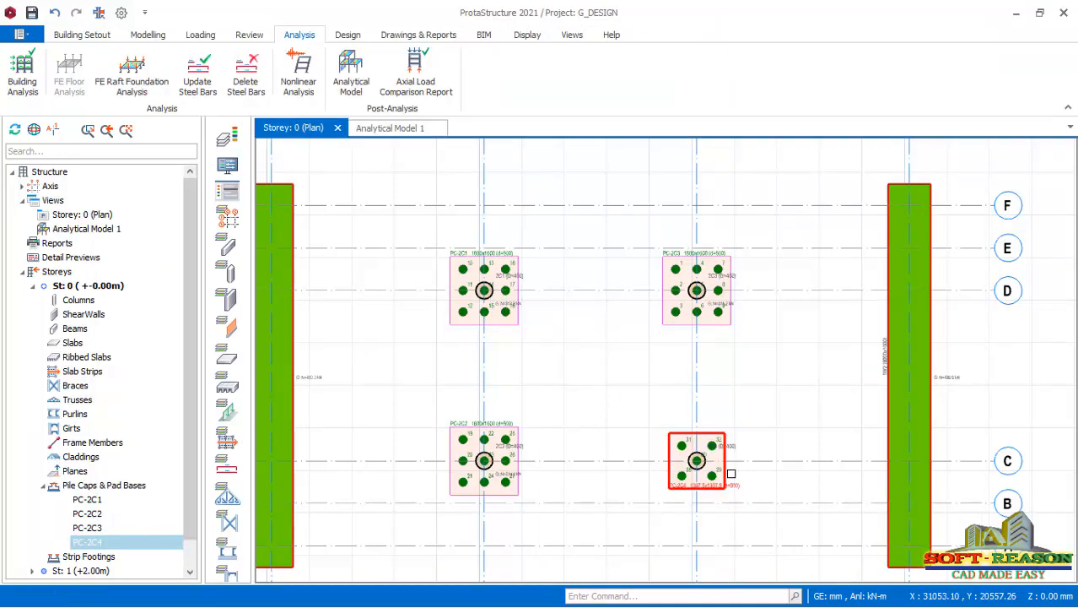
scroll(721, 480, up, 3)
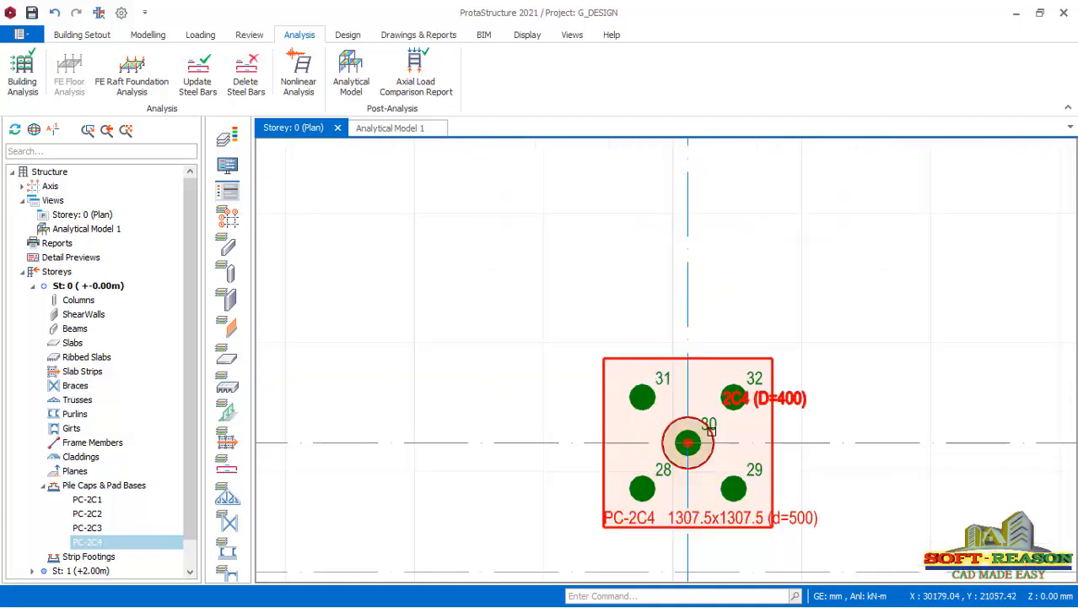
scroll(837, 409, down, 5)
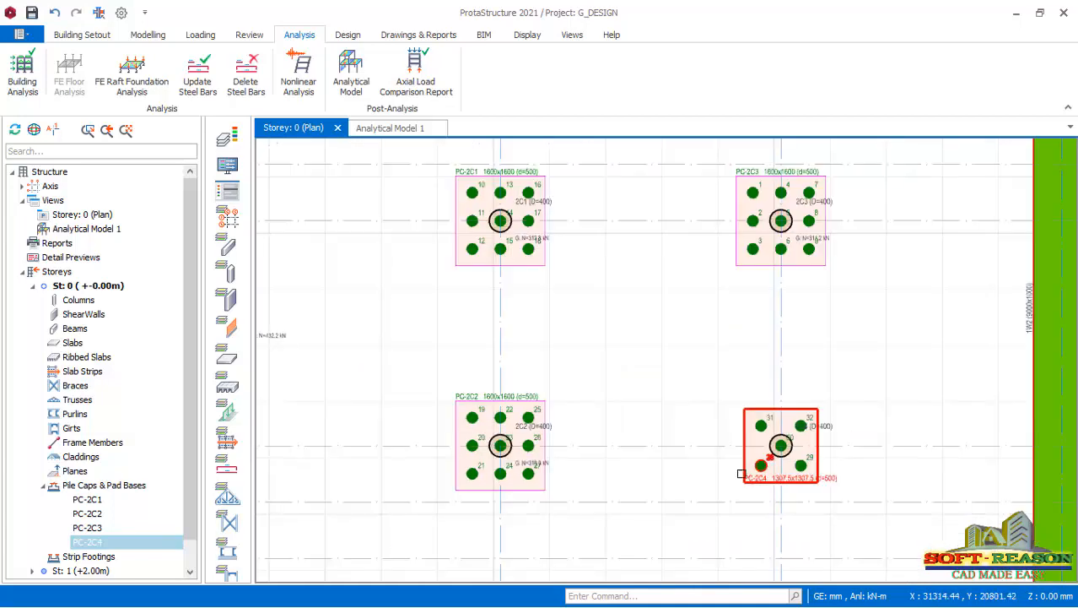
scroll(663, 402, down, 2)
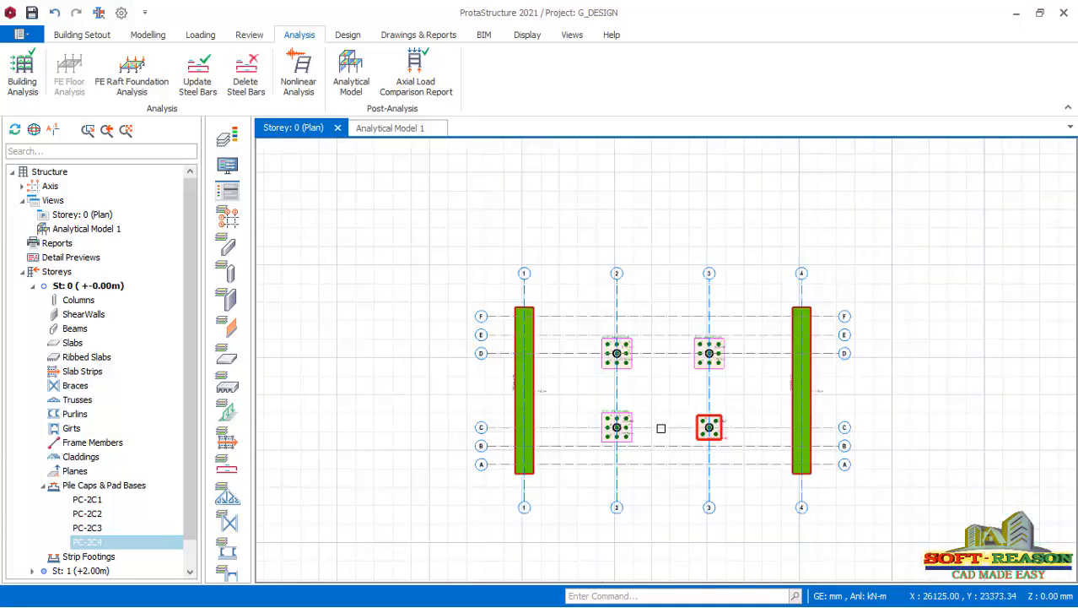
scroll(629, 482, up, 1)
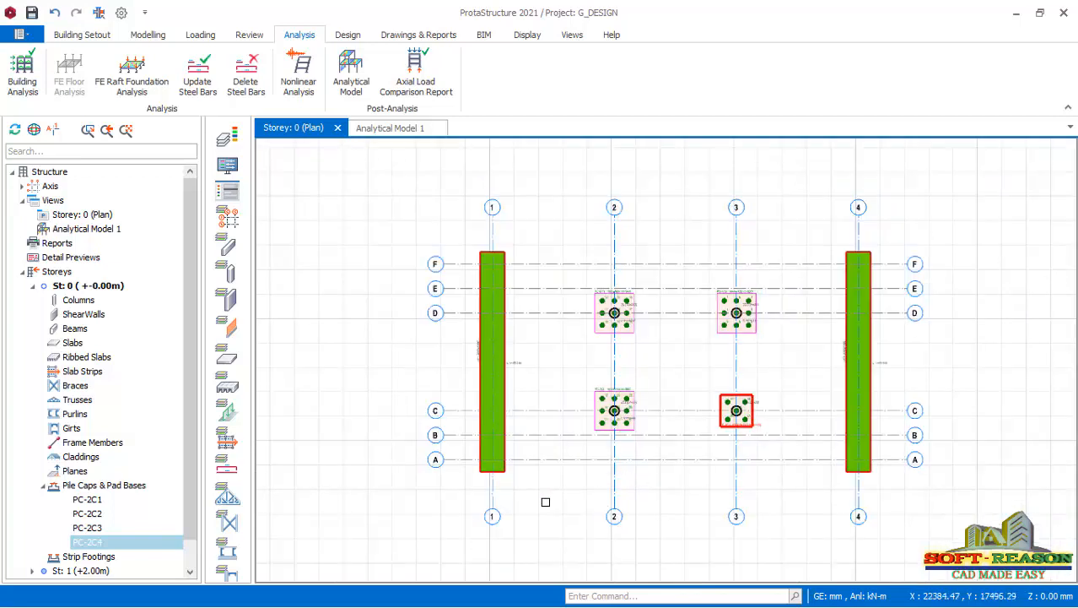
scroll(508, 422, up, 1)
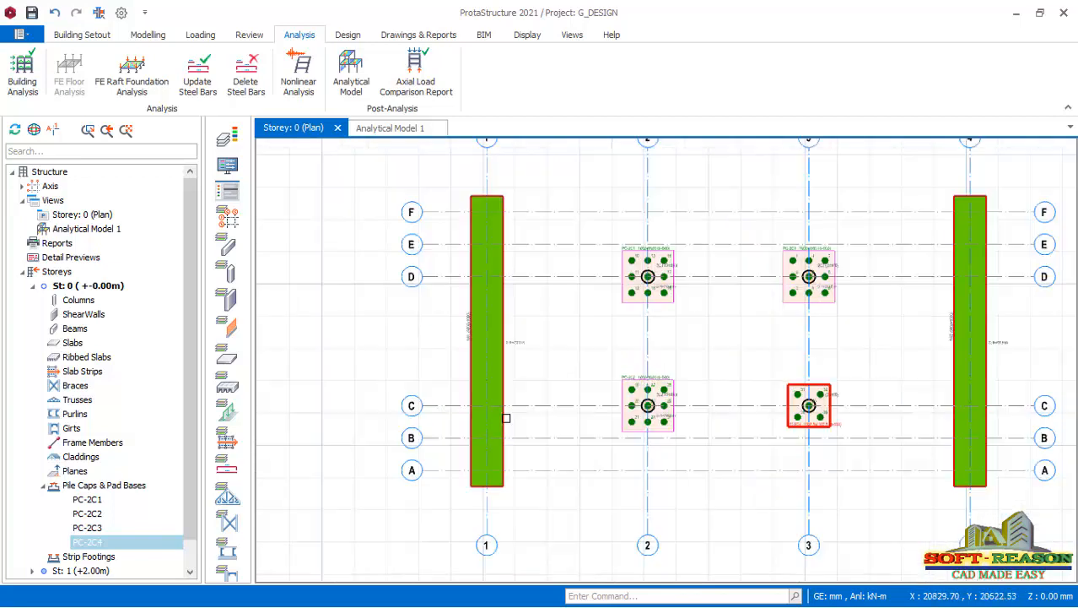
click(511, 367)
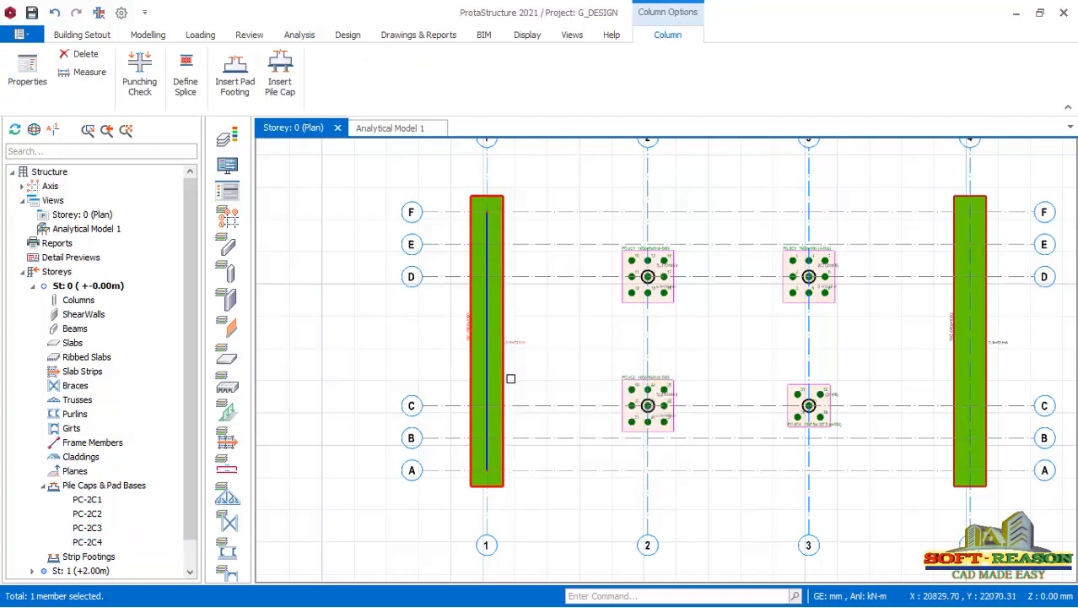
right_click(501, 379)
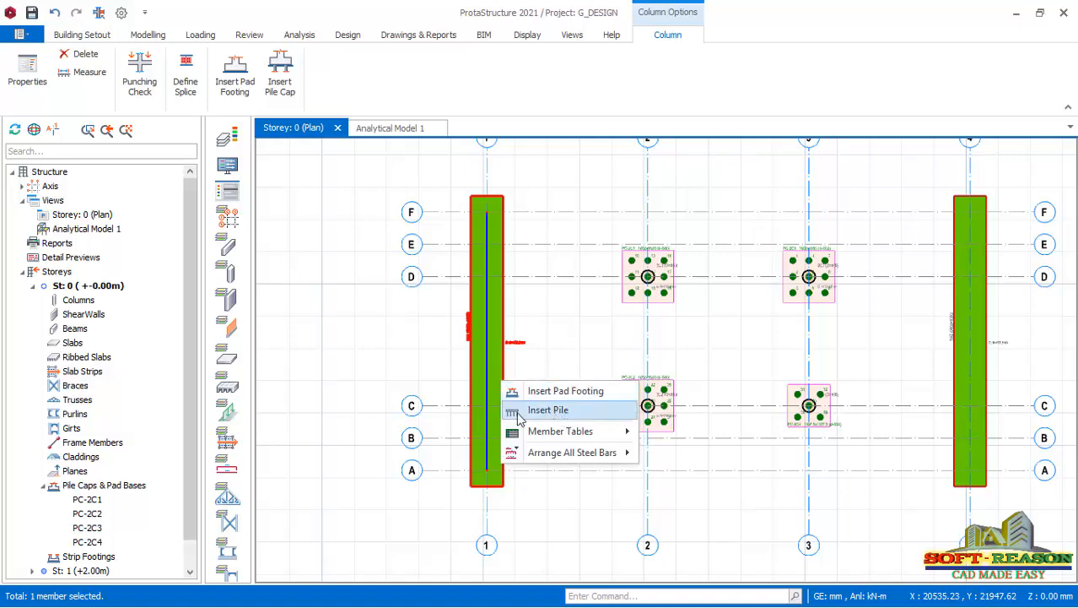
key(Escape)
key(Escape)
Examine the dead load axial force at abutment wall 1W1 and the pile cap layout on the Storey 0 plan.
scroll(518, 343, up, 2)
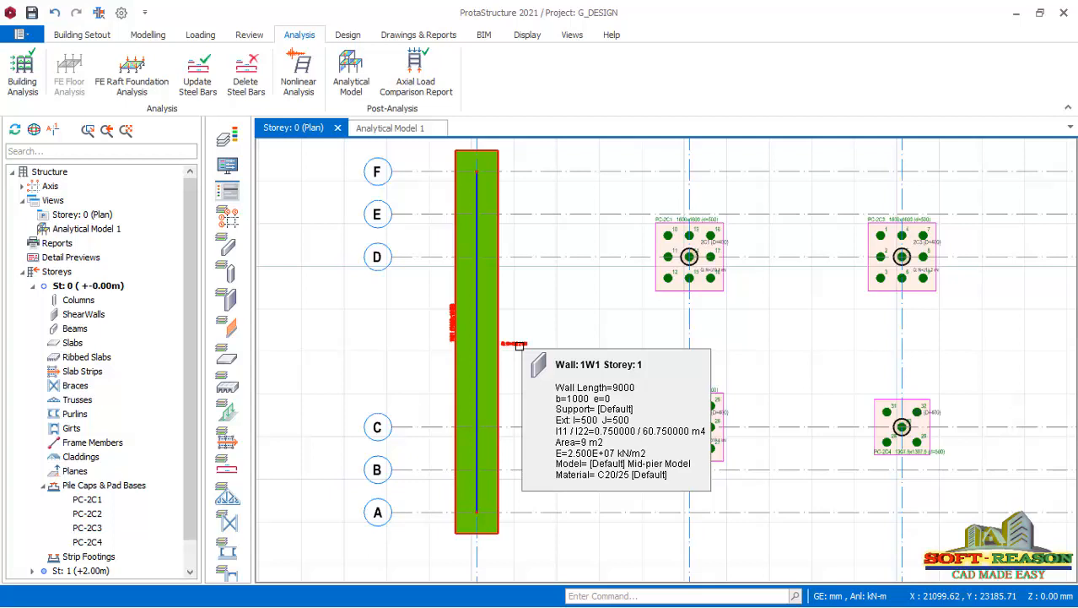
scroll(518, 345, up, 3)
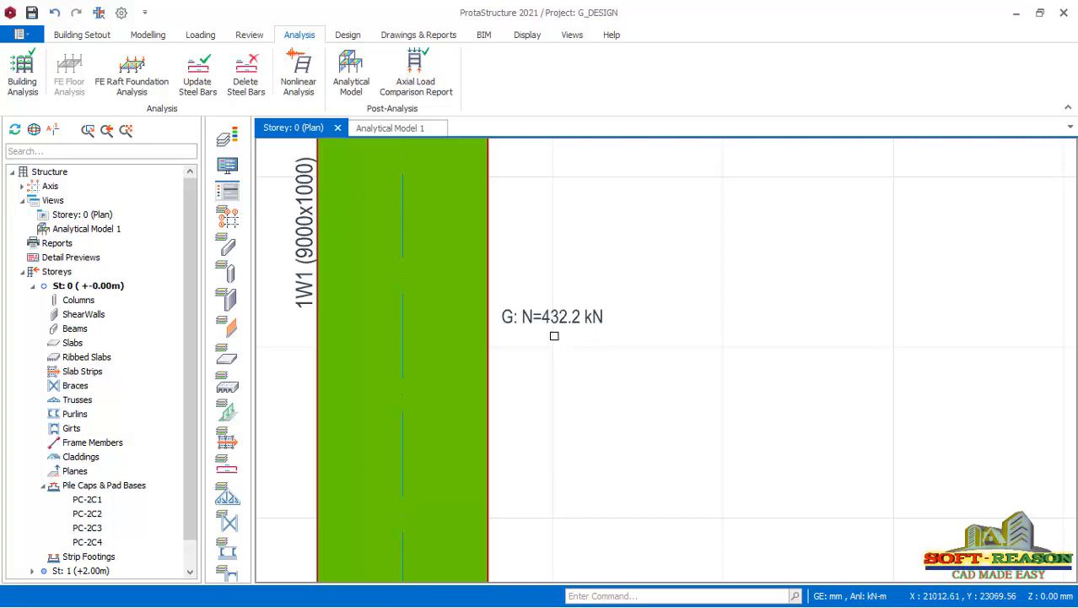
scroll(554, 336, down, 2)
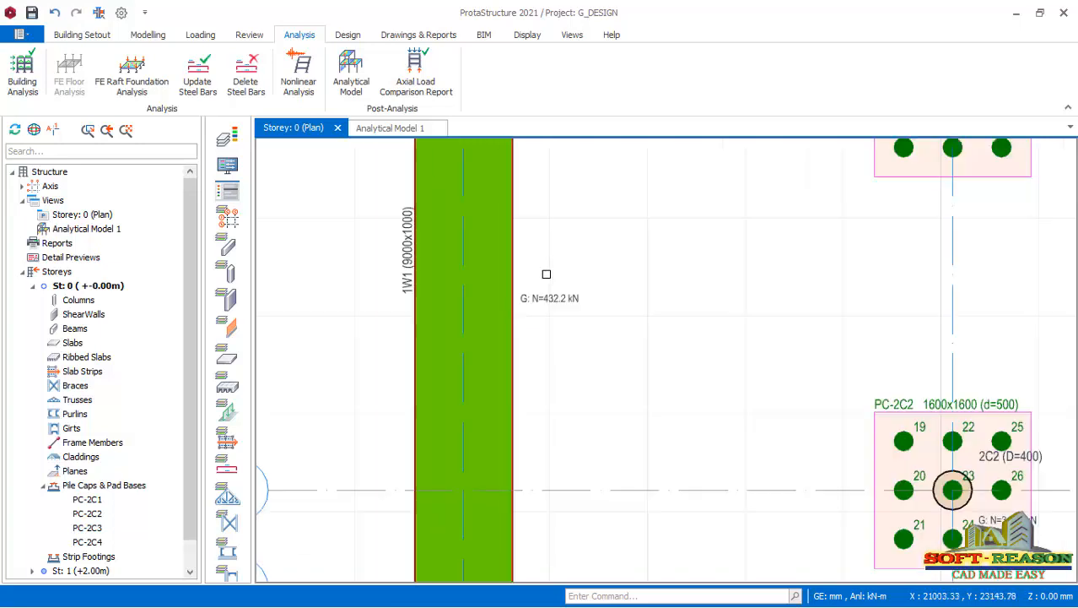
scroll(524, 364, down, 3)
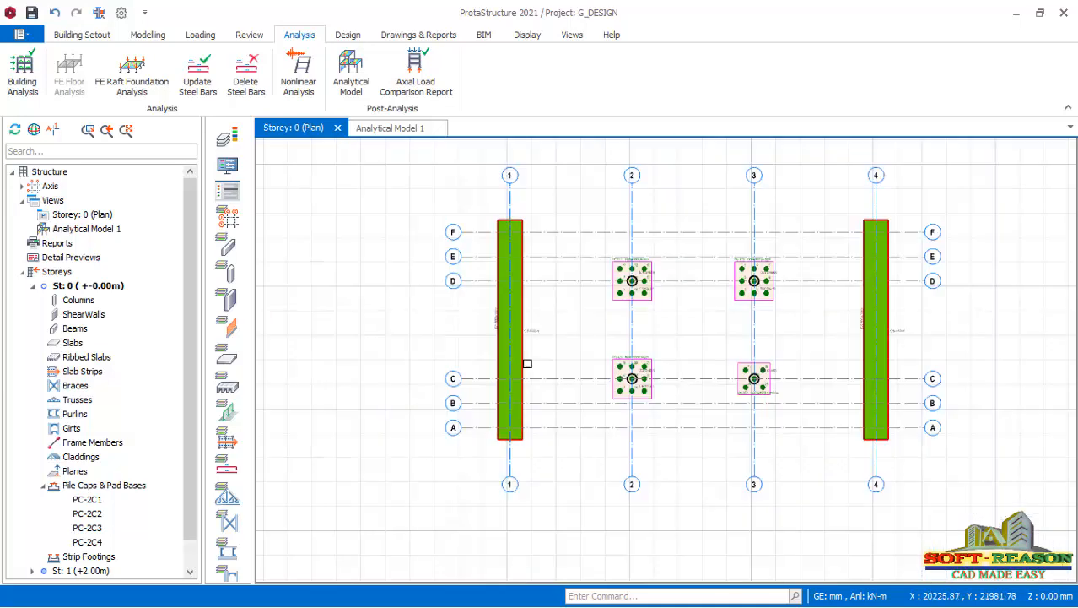
scroll(556, 345, up, 3)
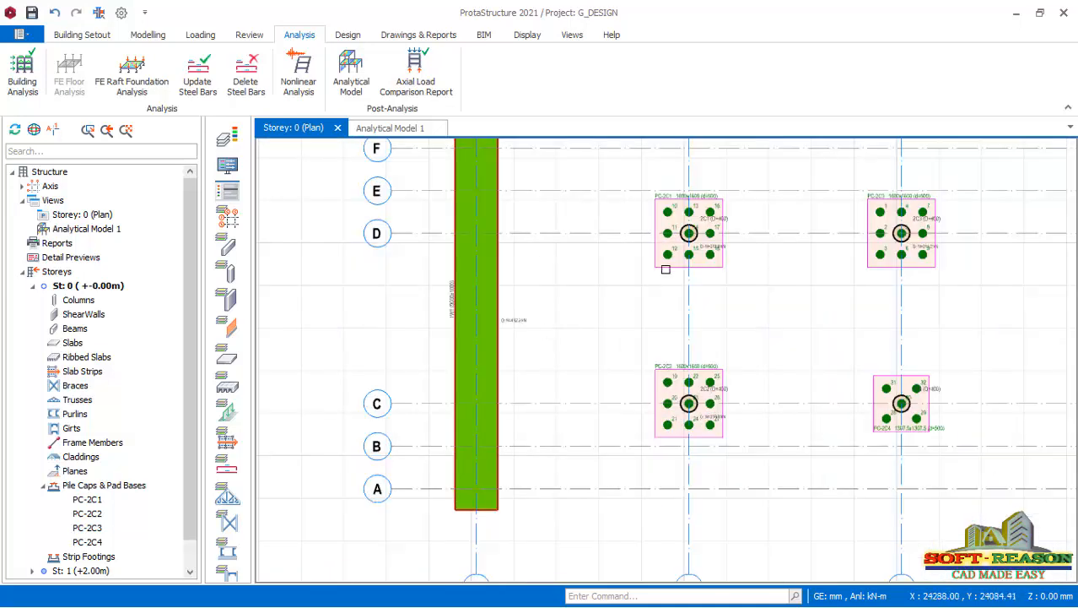
scroll(528, 382, down, 2)
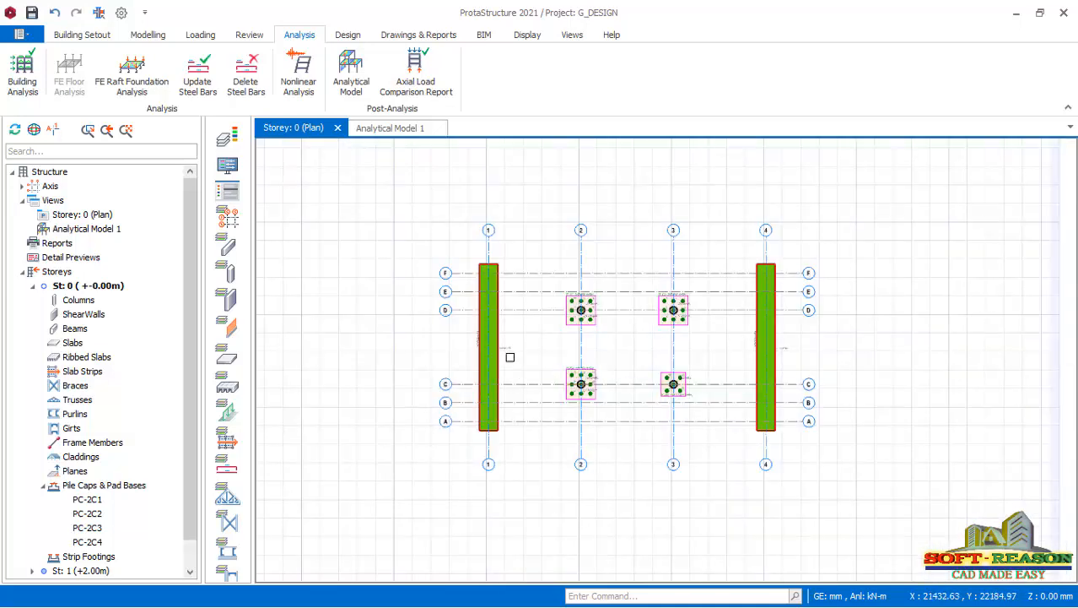
scroll(581, 397, up, 2)
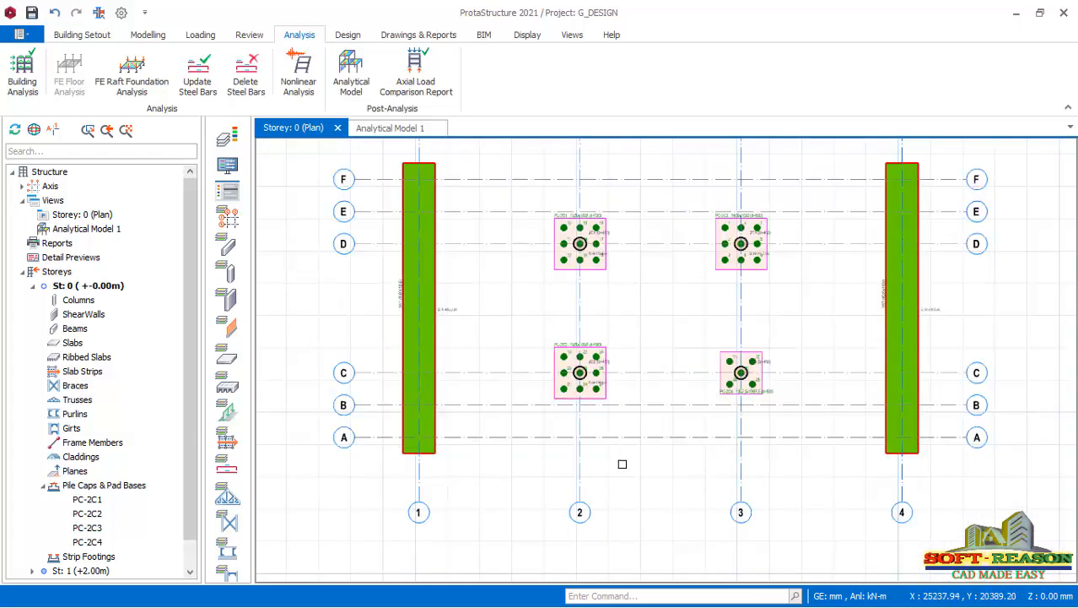
scroll(621, 369, down, 1)
scroll(629, 371, up, 1)
scroll(638, 392, down, 1)
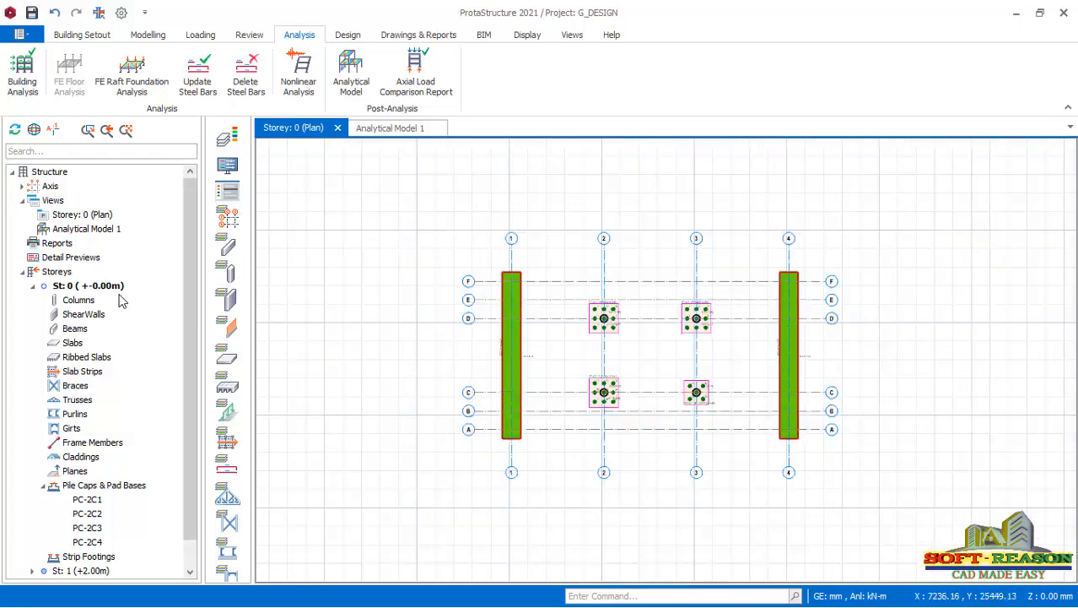
Change the Storey 0 plan to a 3D view and examine the pile caps and piles beneath the bridge columns.
right_click(88, 214)
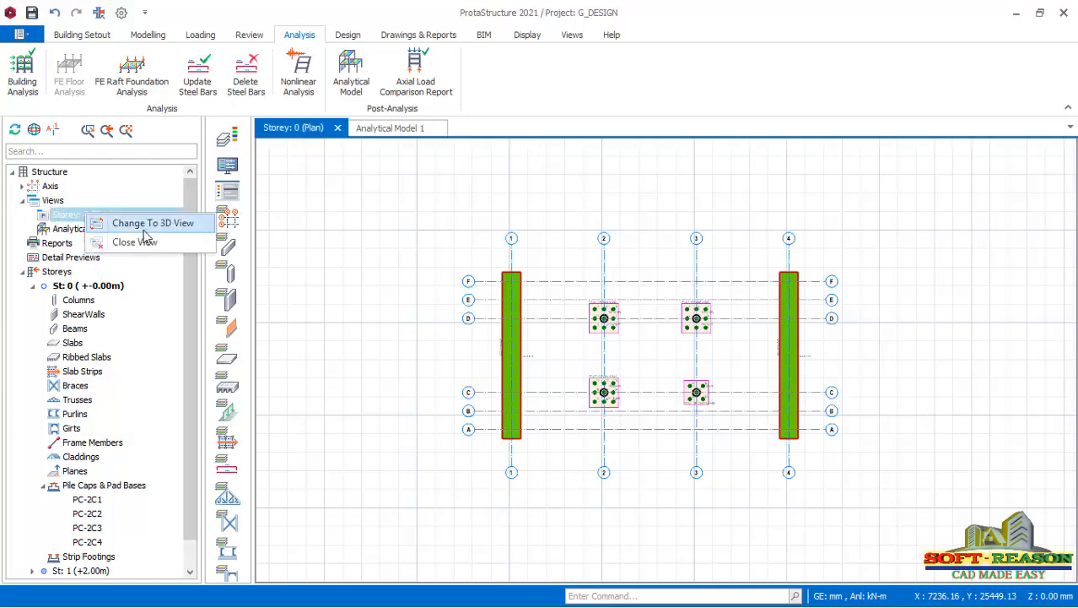
click(496, 371)
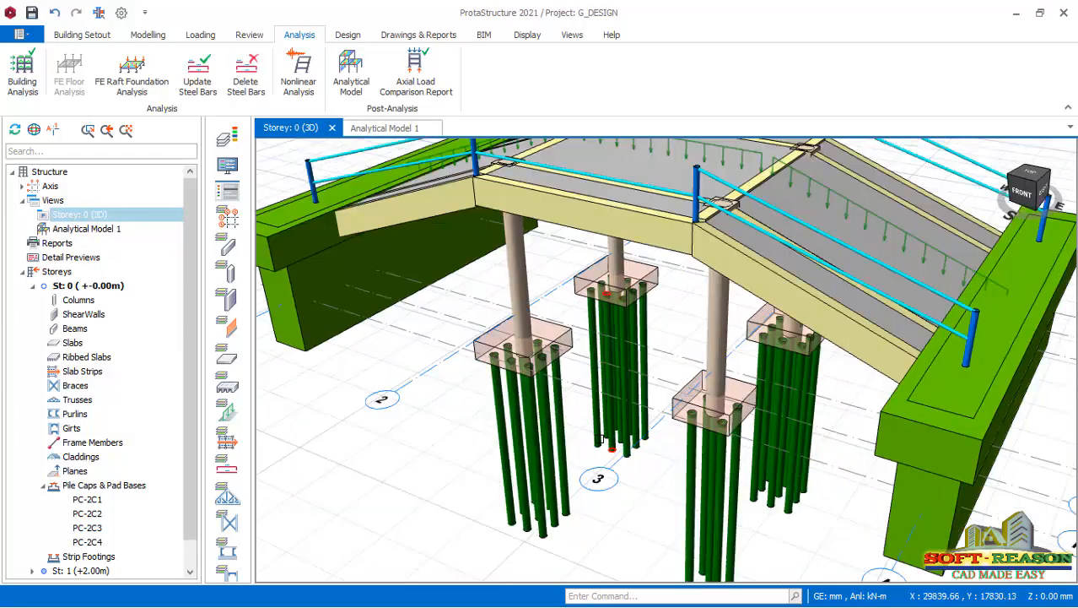
mouse_move(598, 440)
middle_down()
mouse_move(619, 435)
mouse_move(551, 448)
mouse_move(507, 427)
middle_up()
scroll(575, 456, down, 2)
scroll(657, 522, up, 1)
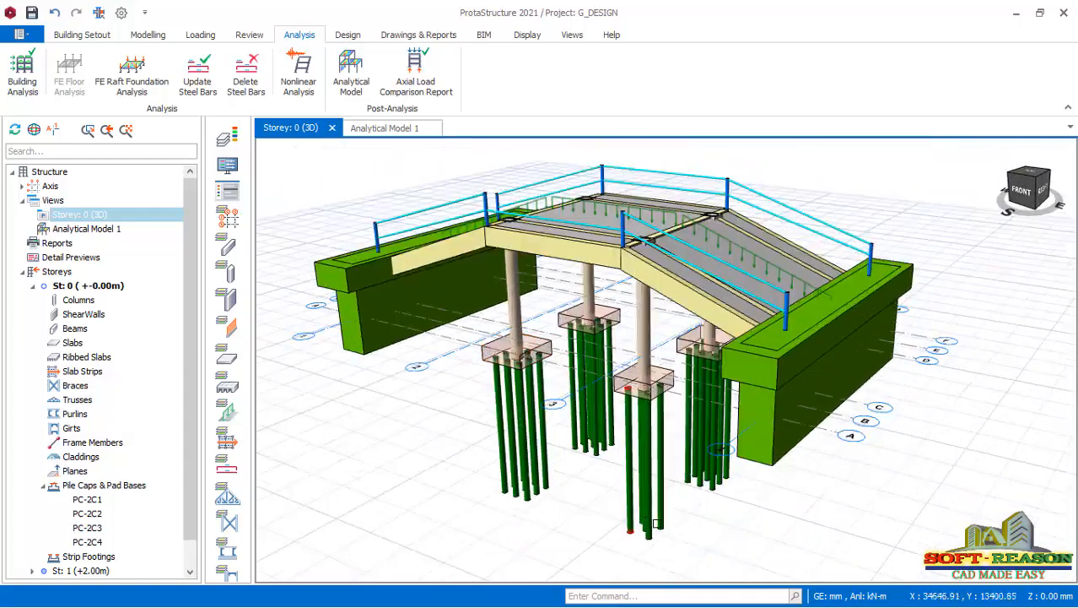
scroll(528, 433, up, 1)
scroll(620, 519, up, 1)
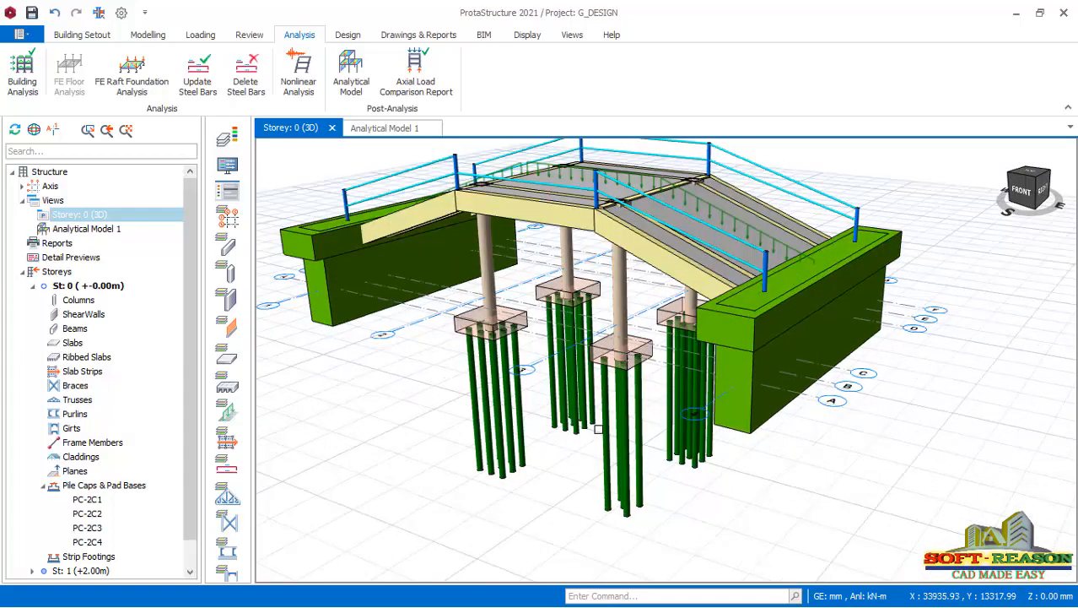
scroll(597, 429, up, 1)
scroll(599, 425, down, 3)
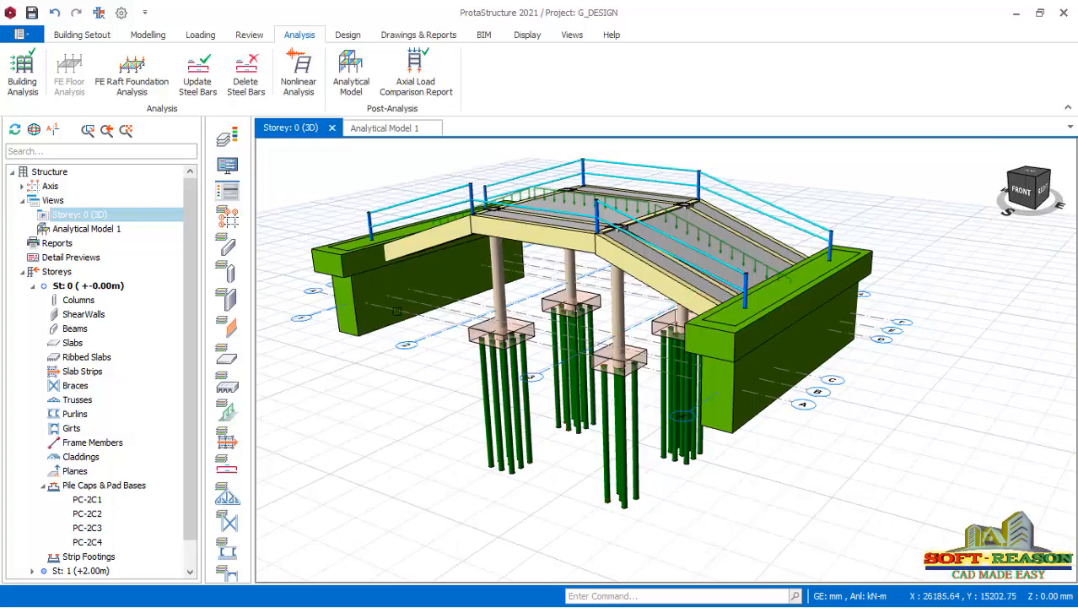
scroll(502, 338, down, 2)
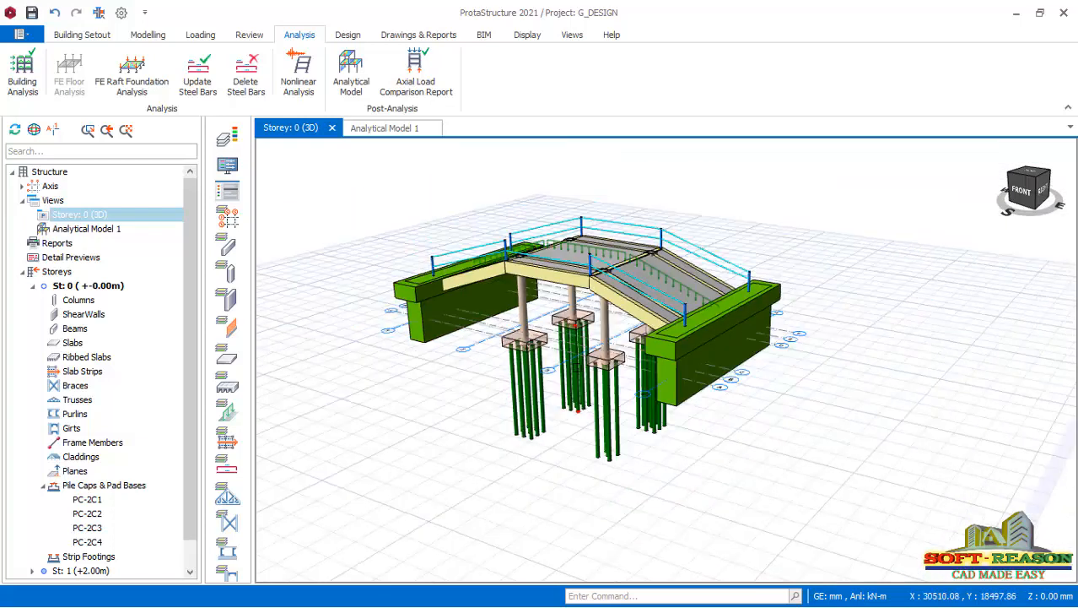
scroll(580, 386, up, 1)
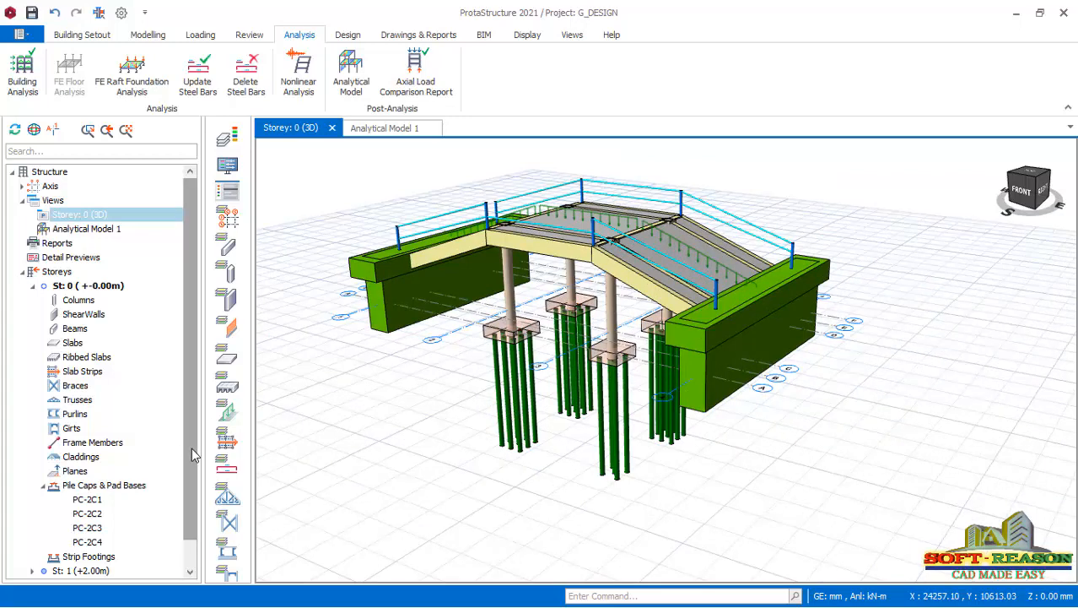
Make Storey 2 (+3.50m) the active storey and open RC Column\Wall Design for its columns.
drag(192, 448, 200, 471)
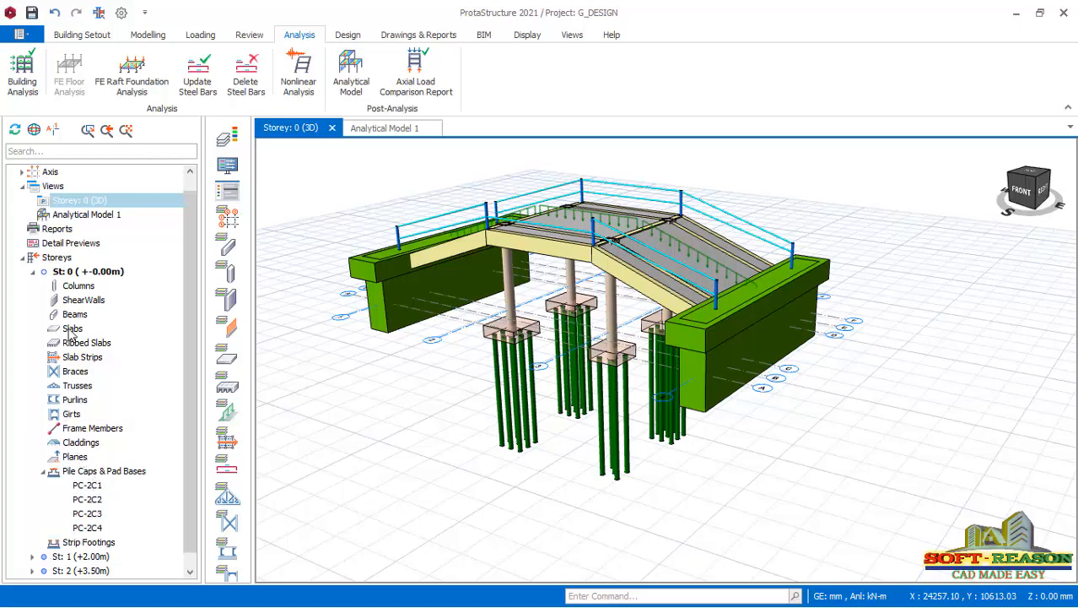
click(33, 272)
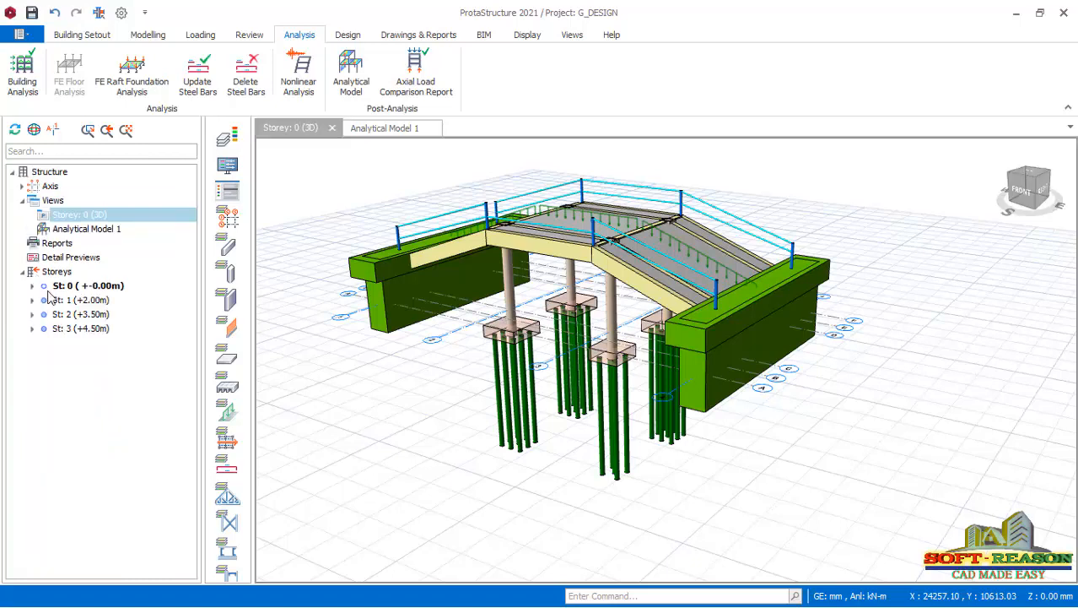
double_click(60, 316)
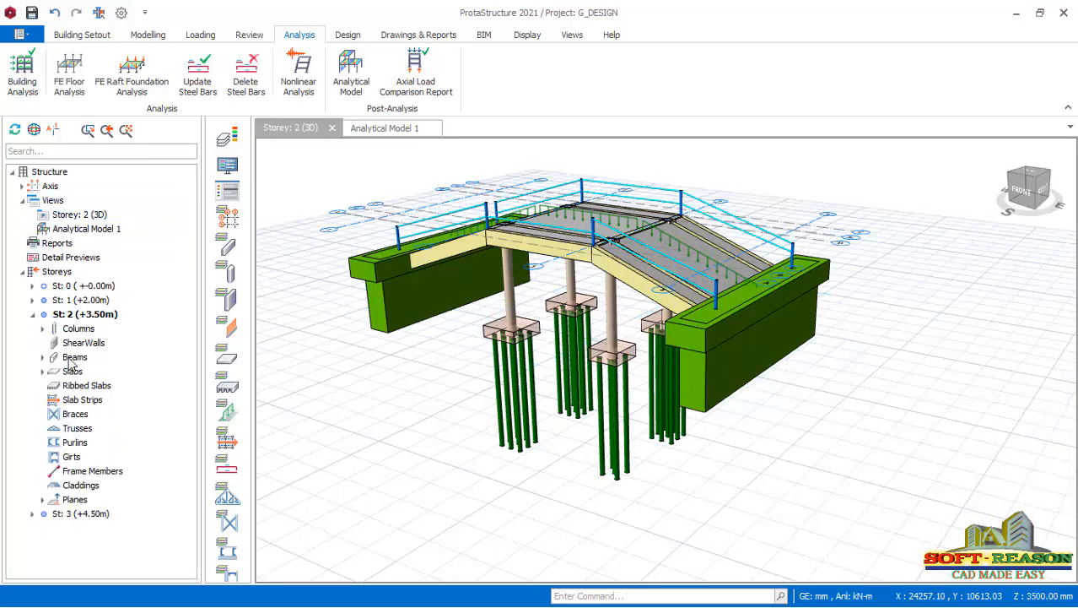
click(42, 328)
right_click(74, 329)
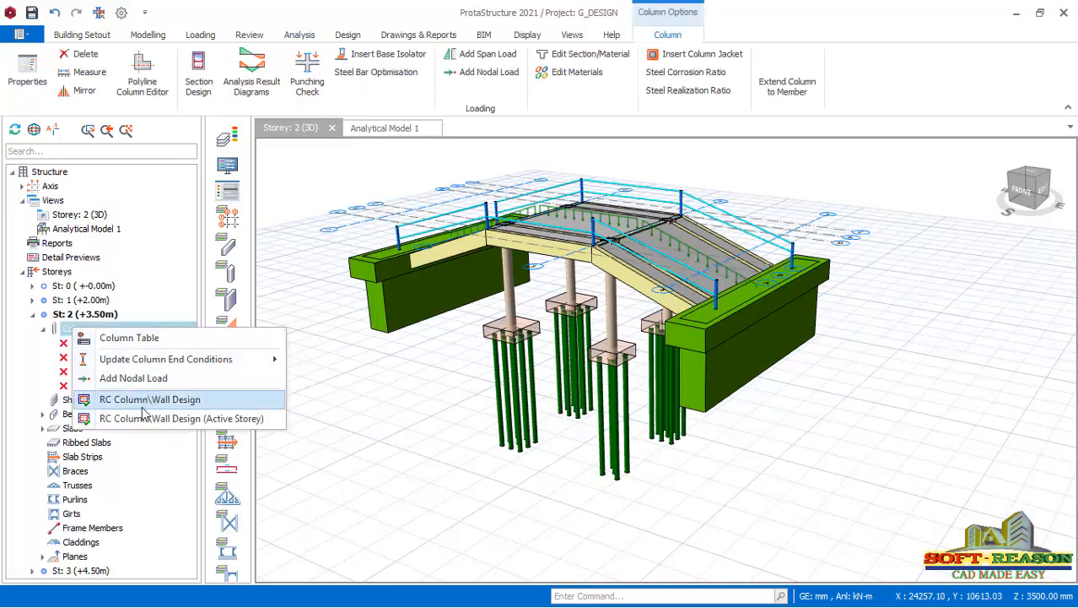
click(144, 400)
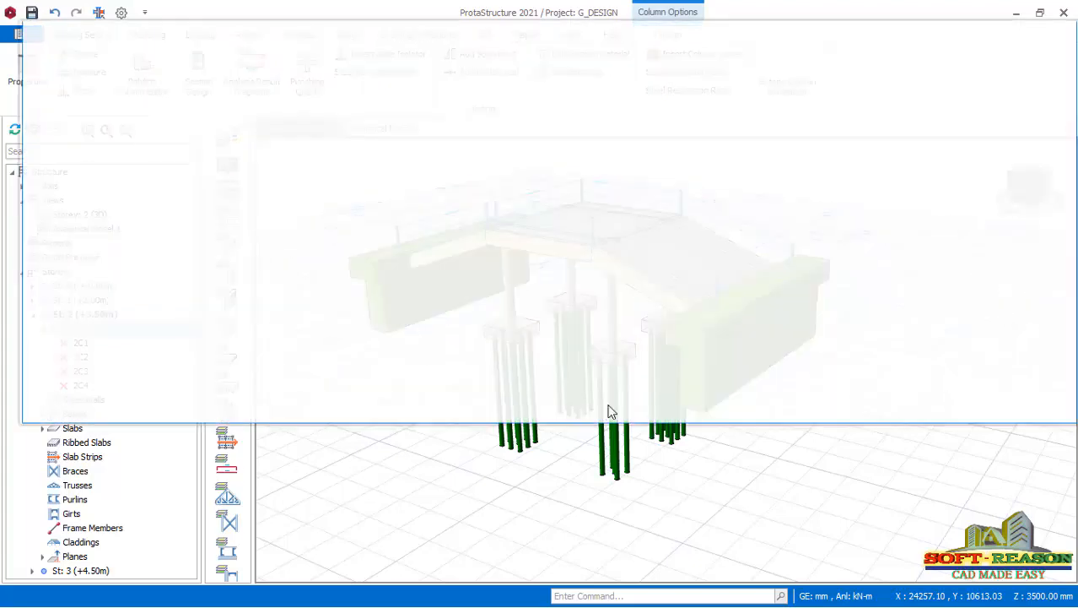
Run the interactive reinforcement design for Storey 2 column 2C1 and accept the proposed bars.
click(49, 100)
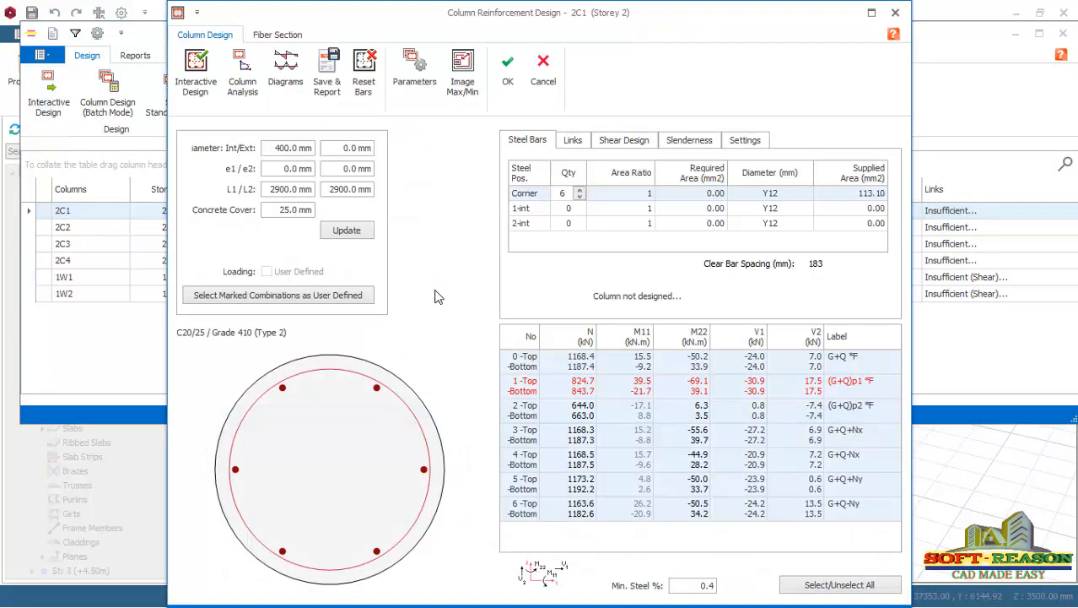
click(196, 74)
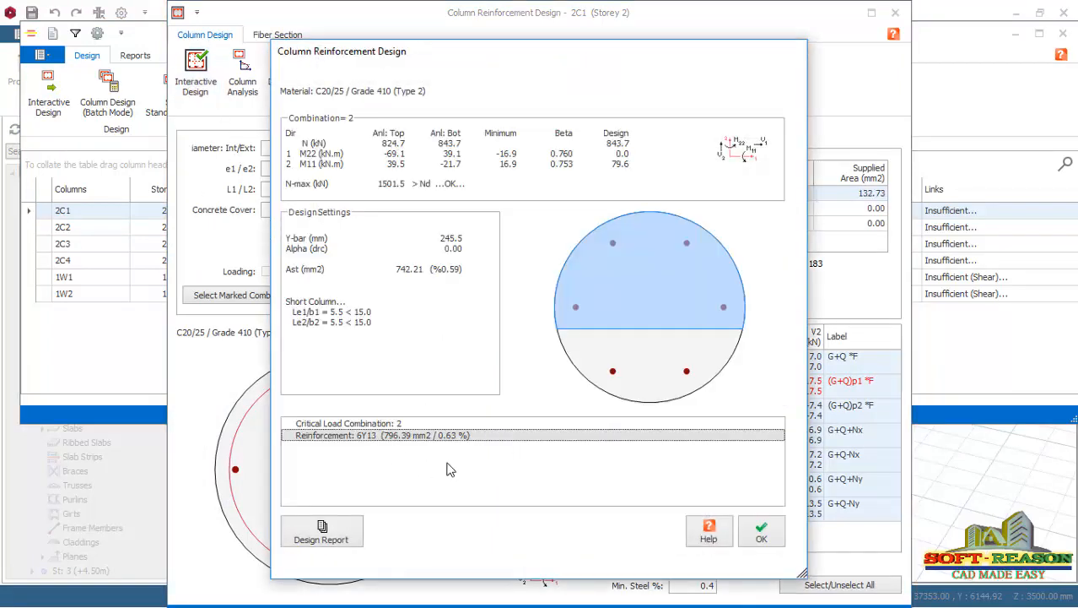
click(759, 534)
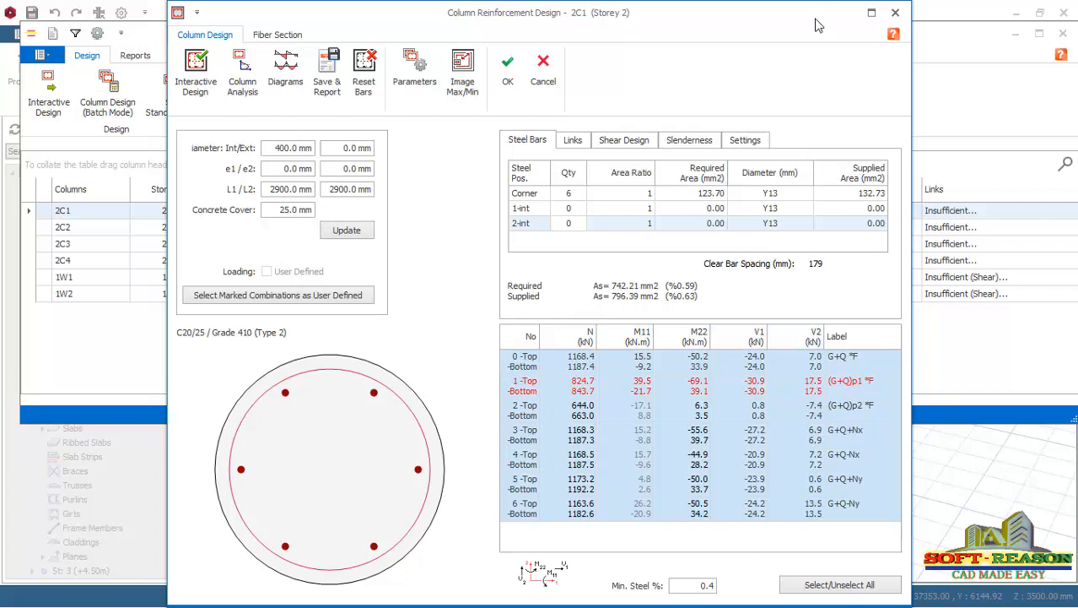
drag(815, 24, 823, 42)
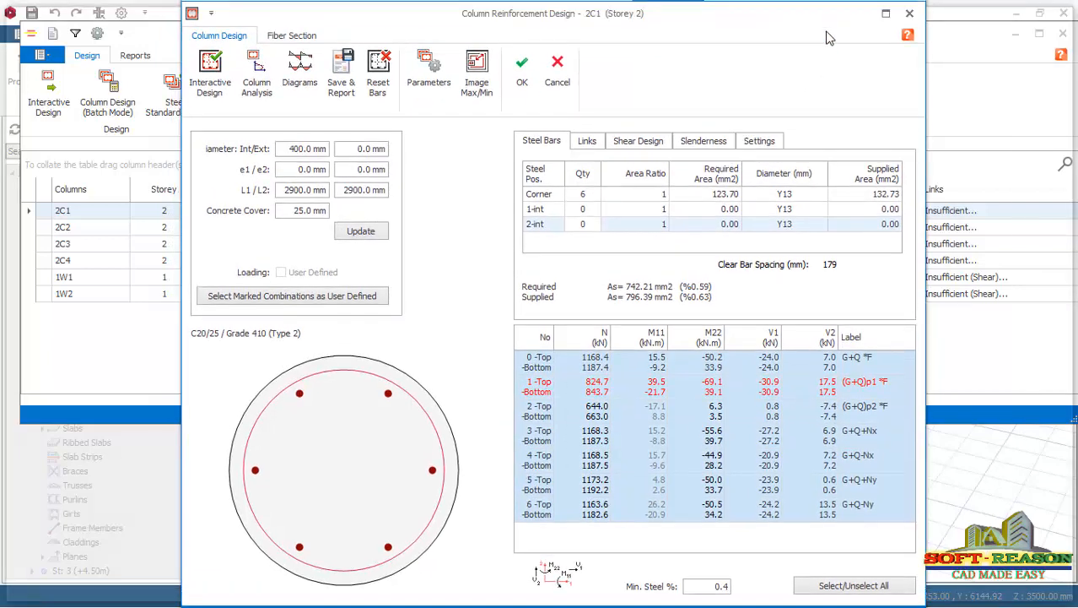
click(515, 89)
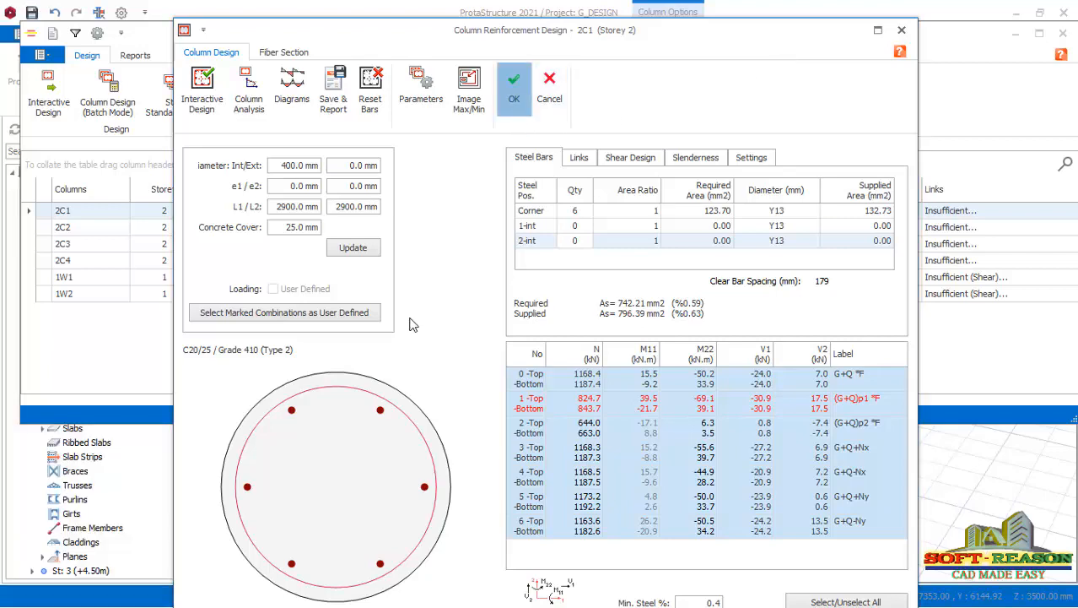
Design the reinforcement of column 2C2 on Storey 2 interactively and save the calculated bars.
click(345, 226)
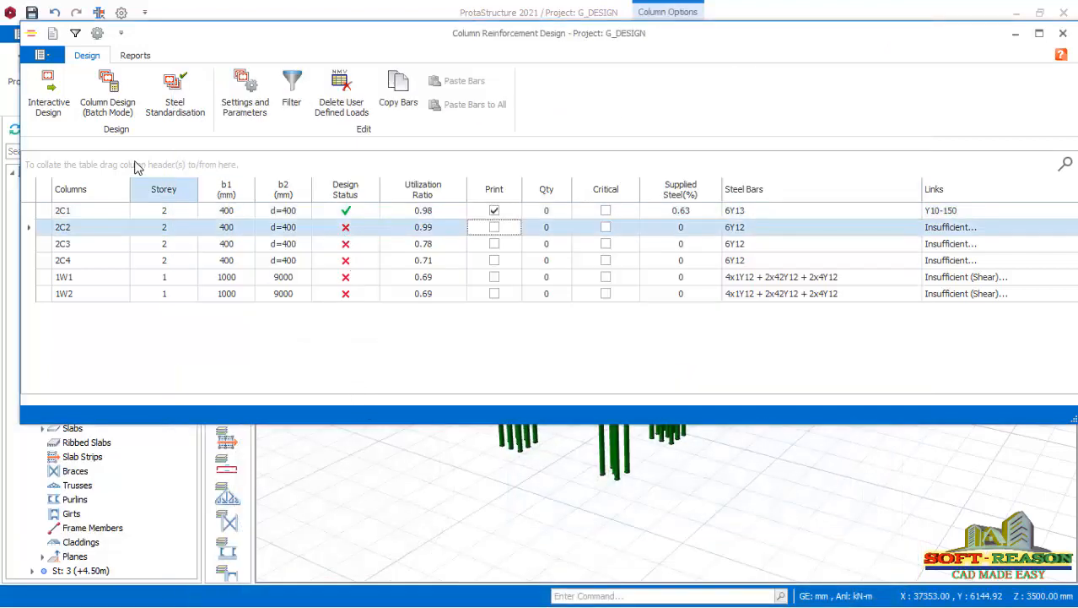
click(48, 88)
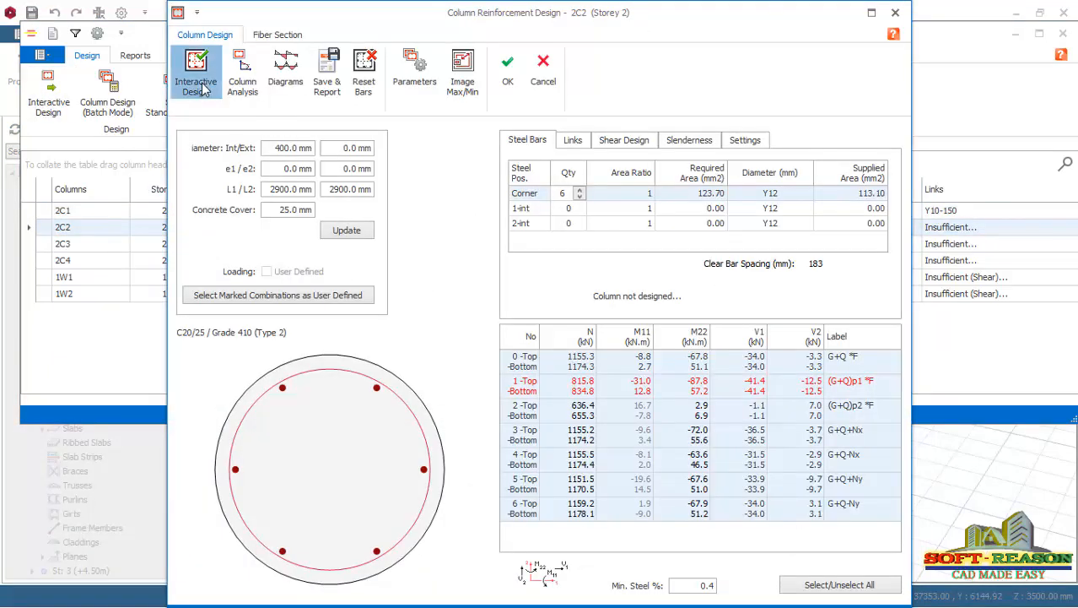
click(203, 87)
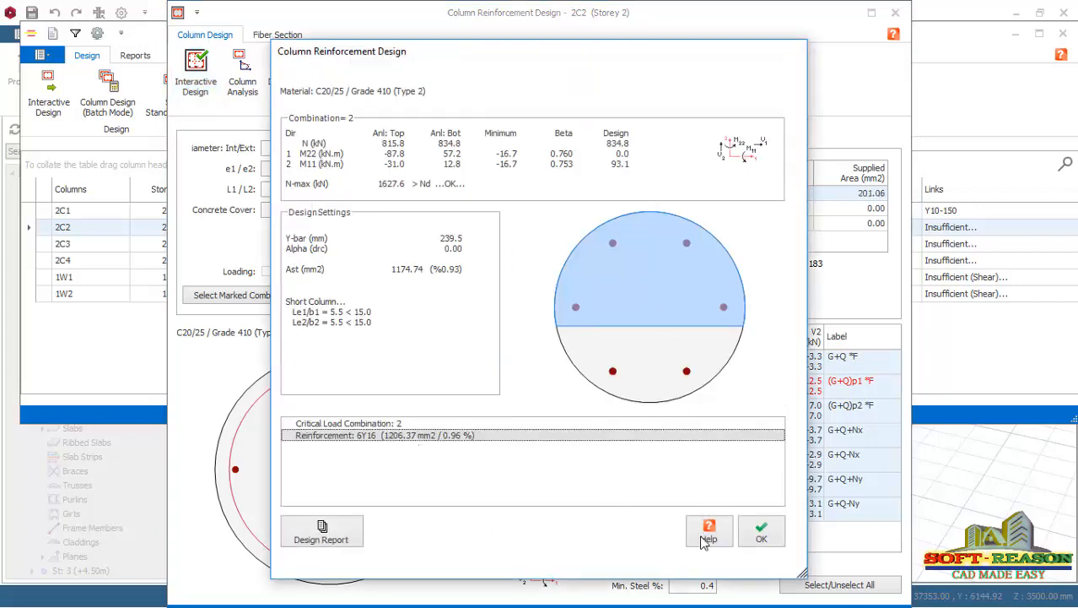
click(760, 531)
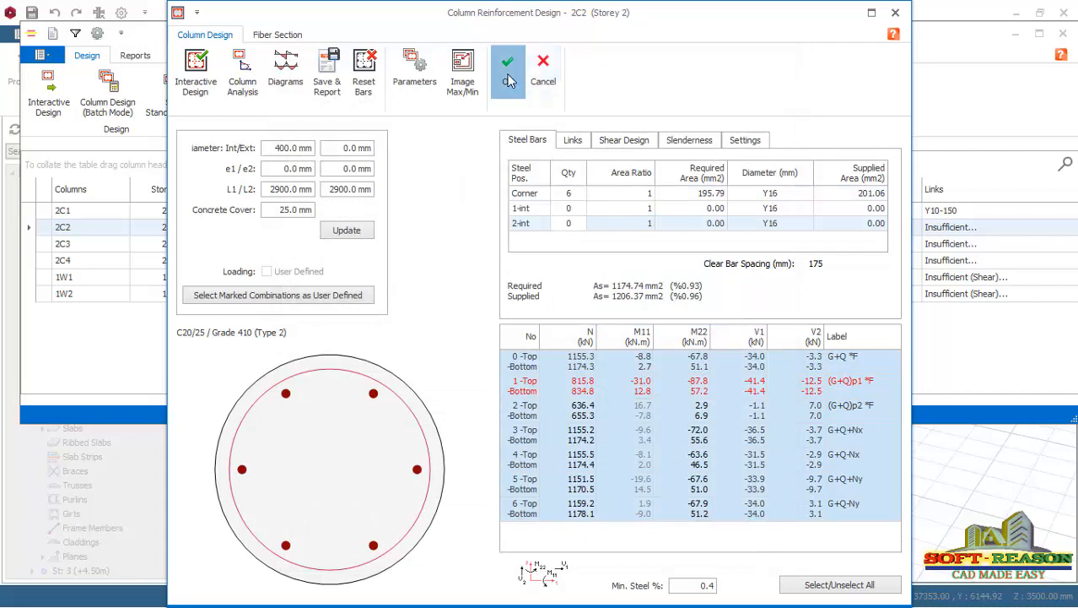
click(507, 73)
Design the reinforcement of column 2C3 on Storey 2 interactively and save the calculated bars.
key(Down)
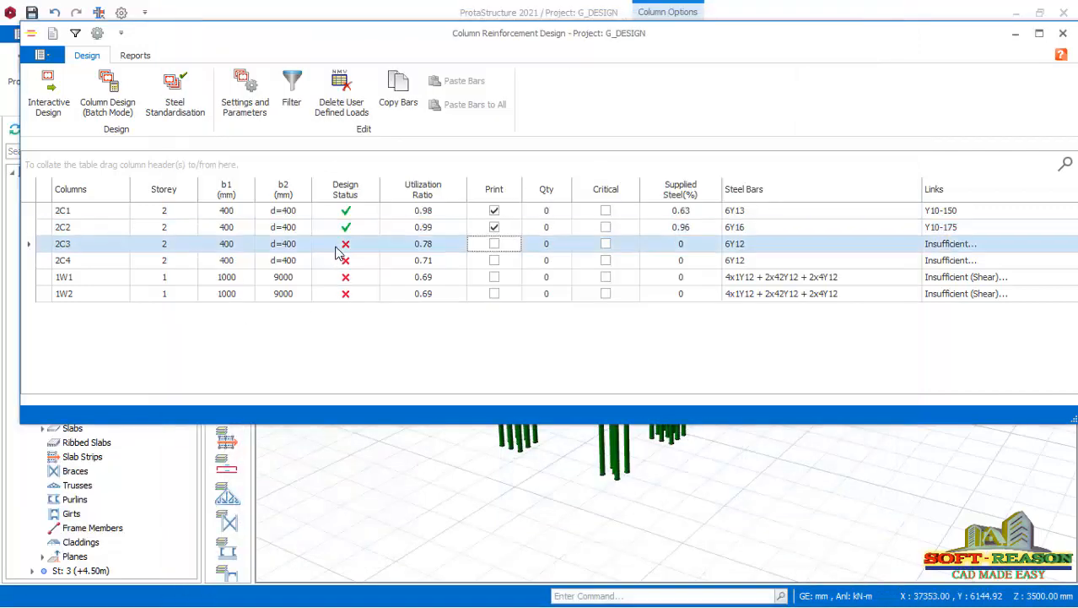
click(48, 88)
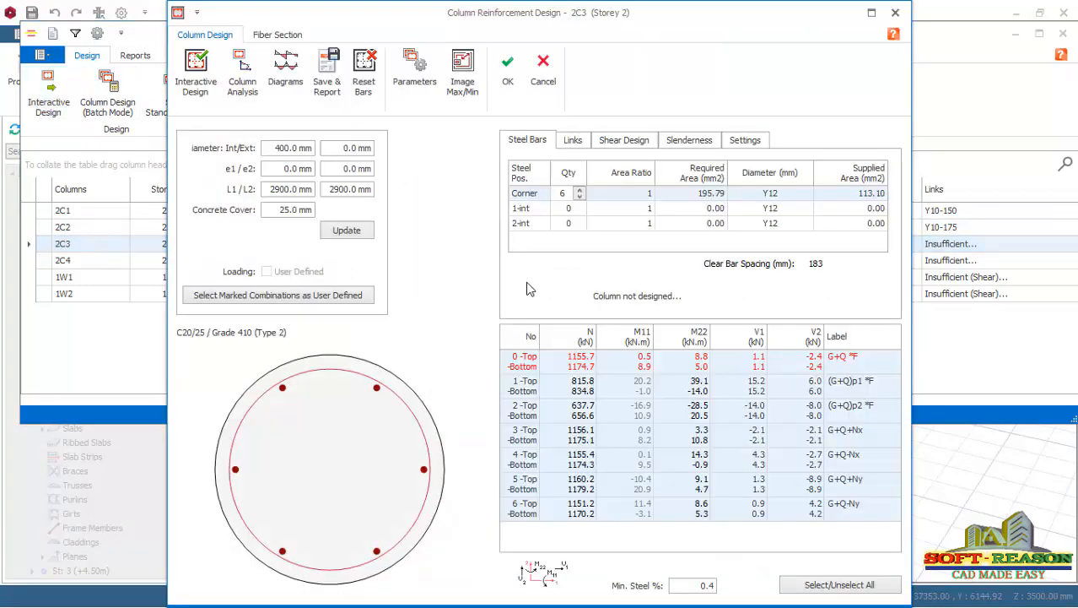
click(195, 74)
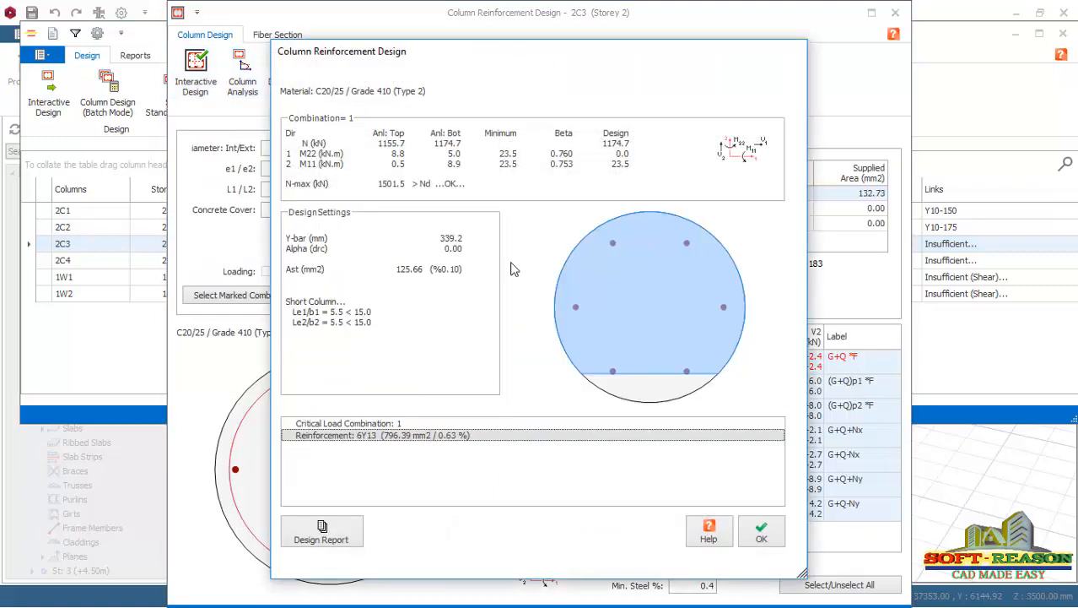
click(773, 540)
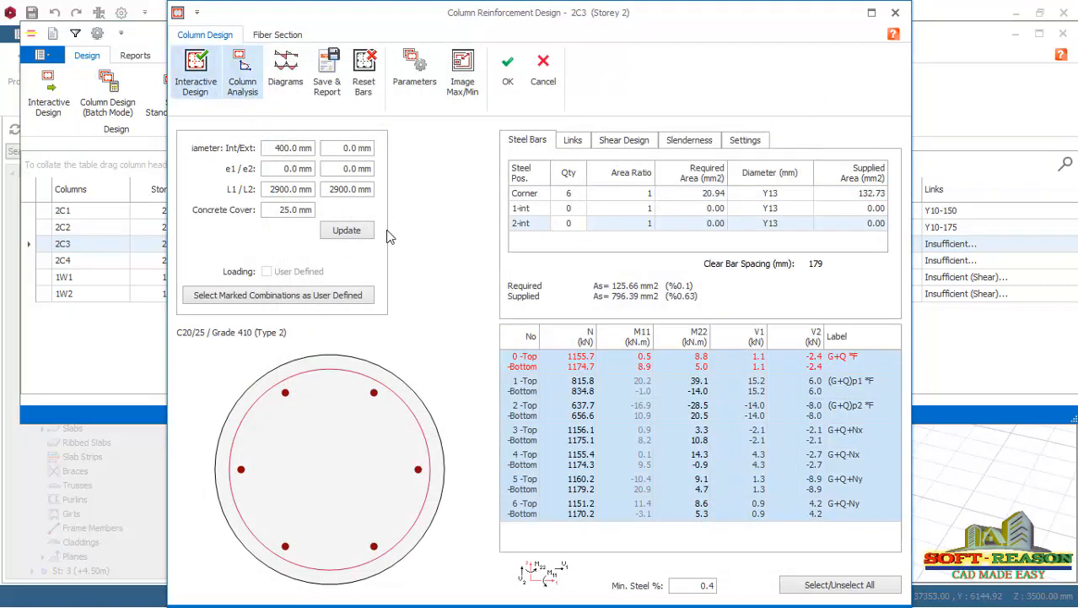
click(507, 72)
Design the reinforcement of column 2C4 on Storey 2 interactively and save the calculated bars.
click(261, 264)
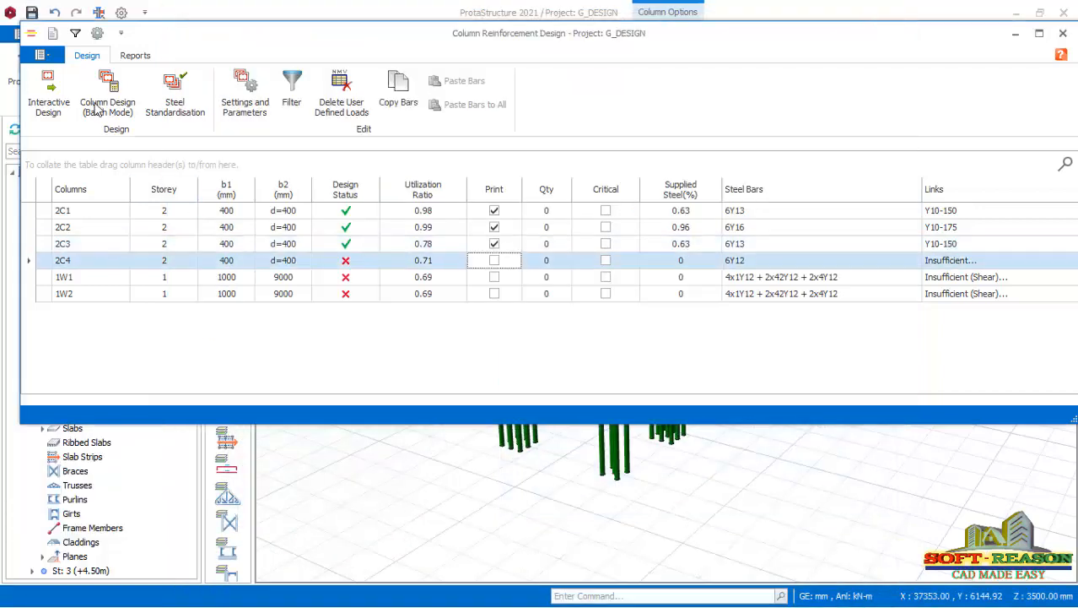
click(48, 89)
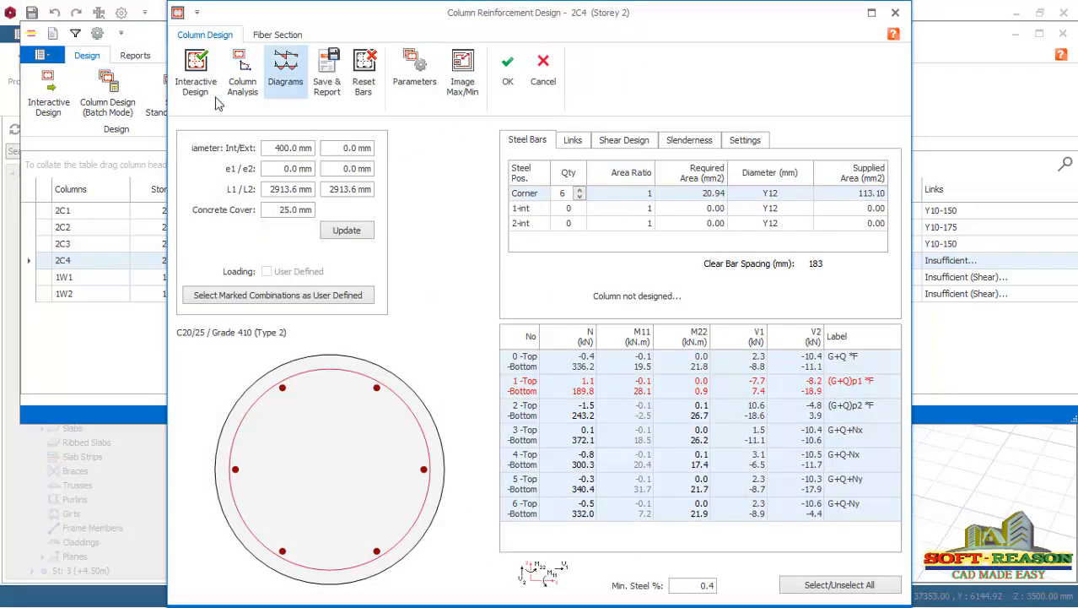
click(196, 72)
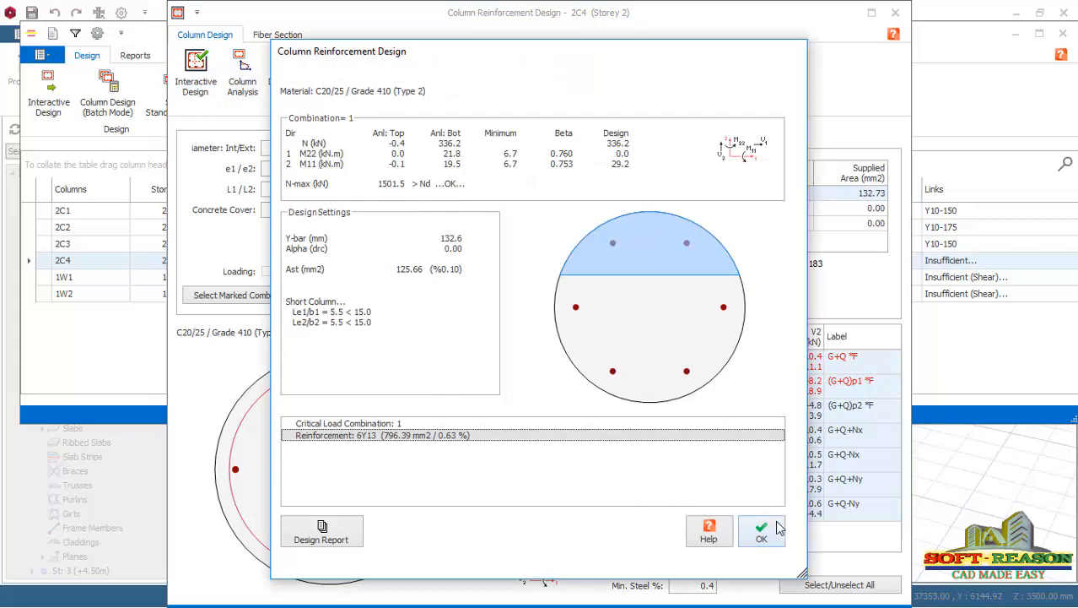
click(775, 531)
click(505, 76)
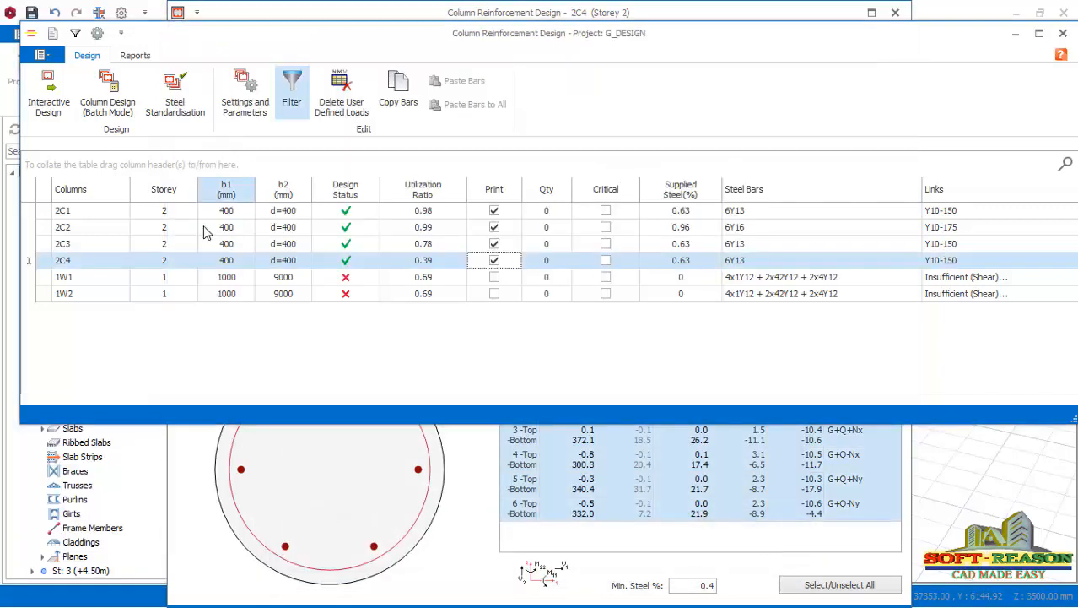
Run the interactive reinforcement design for Storey 1 abutment wall 1W1 and accept the proposed bars.
click(303, 278)
click(48, 89)
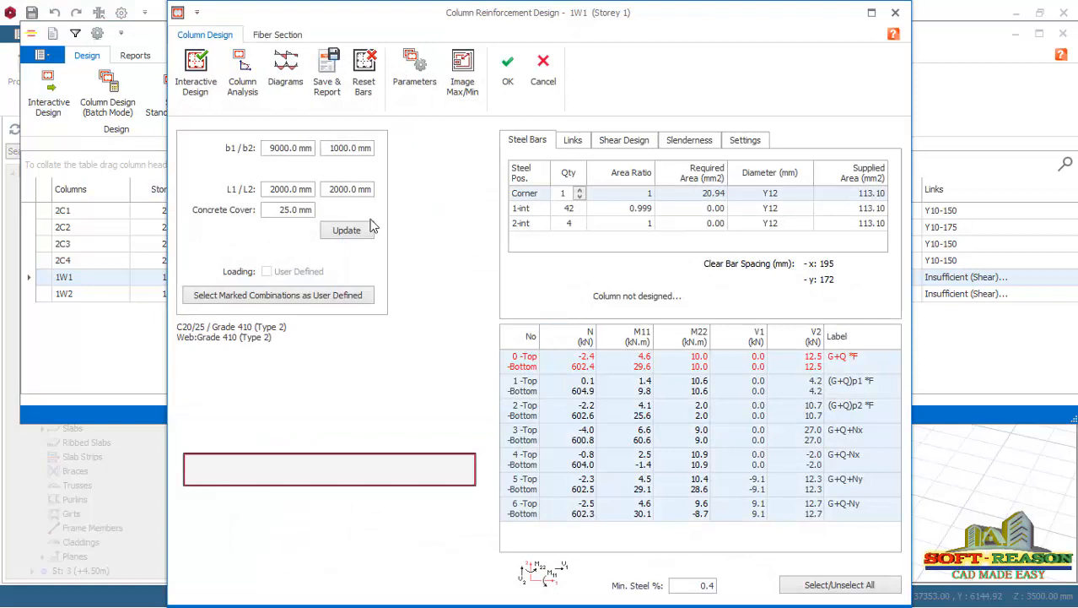
click(195, 78)
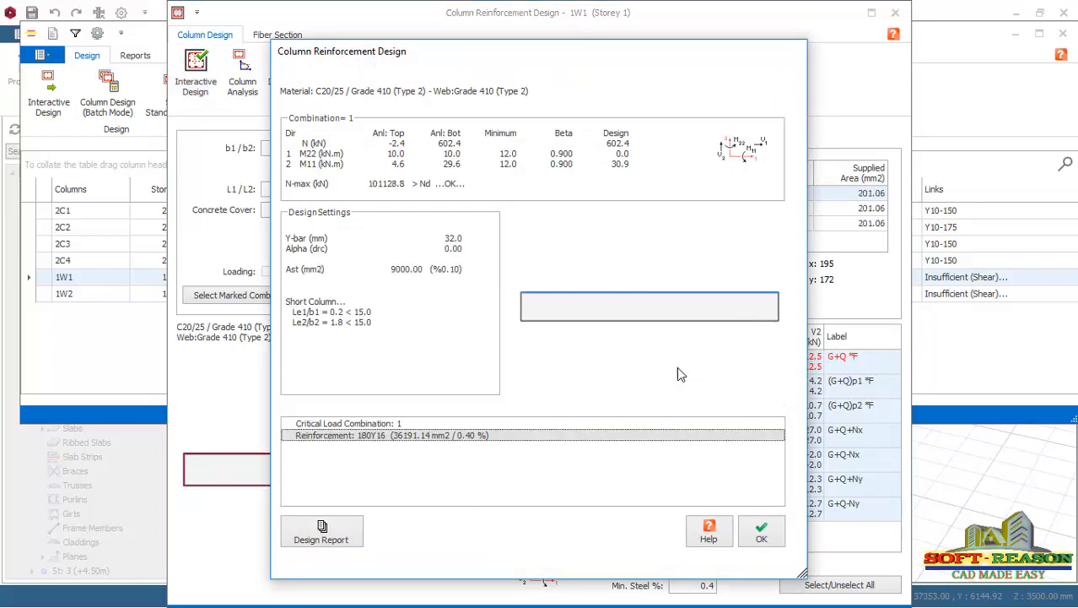
click(761, 532)
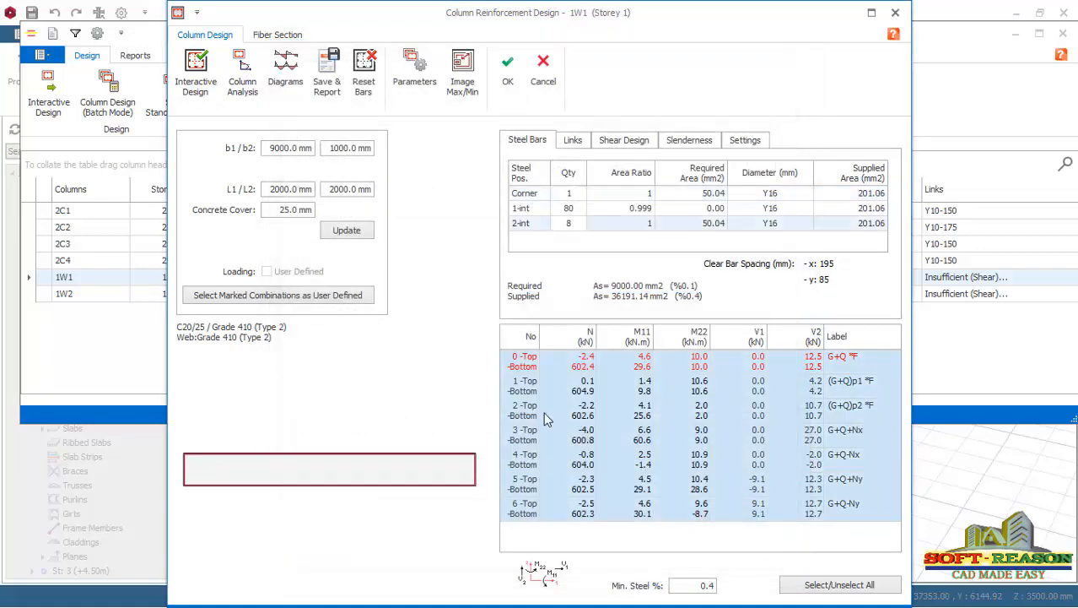
click(507, 71)
Design the reinforcement of abutment wall 1W2 on Storey 1 interactively, save it and close the column reinforcement design.
click(365, 296)
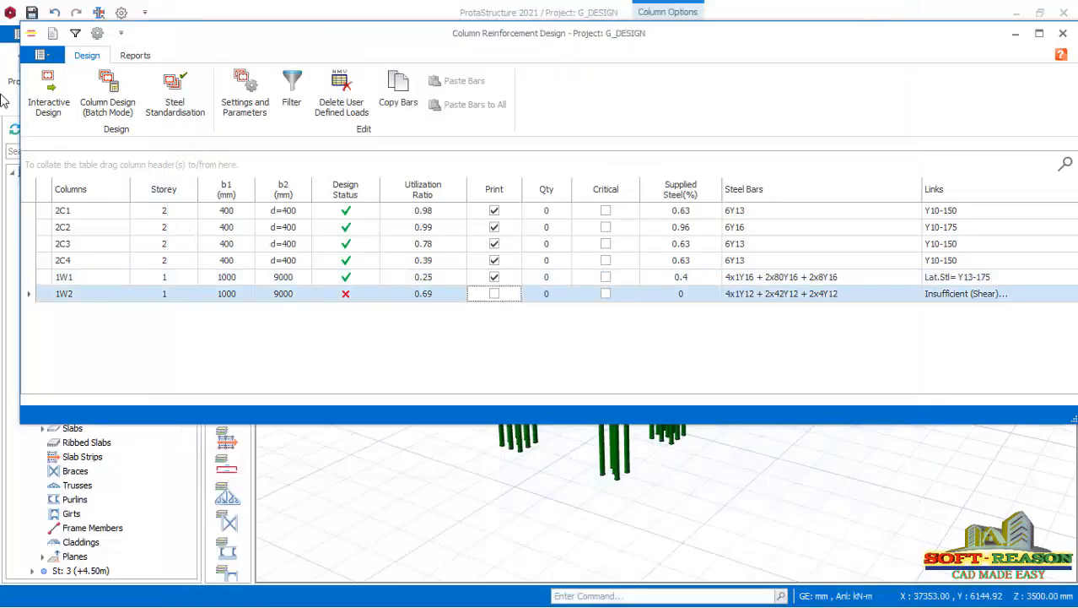
click(48, 92)
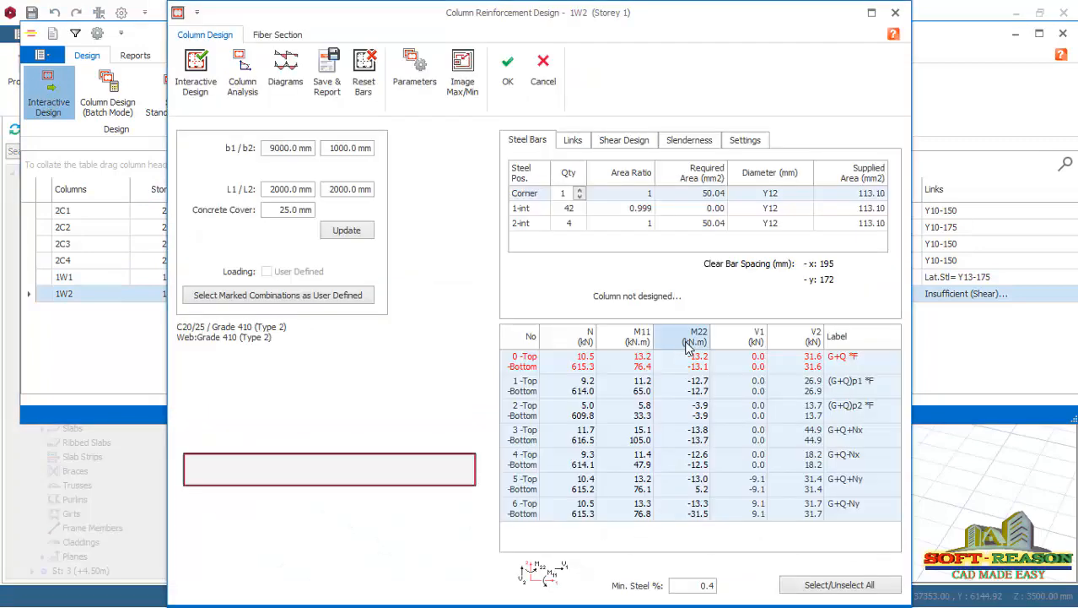
click(195, 73)
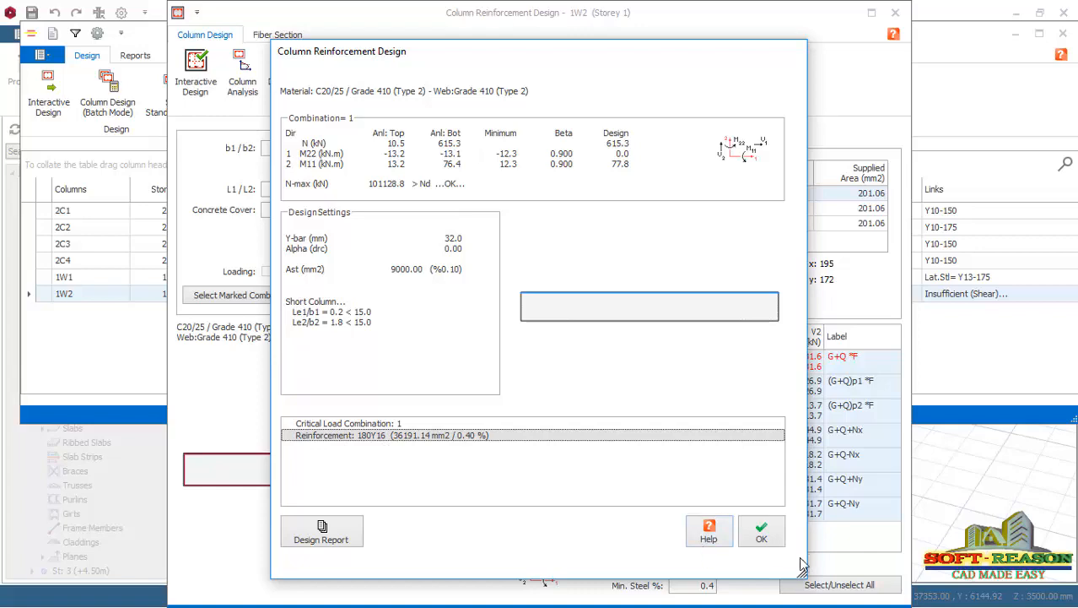
click(761, 533)
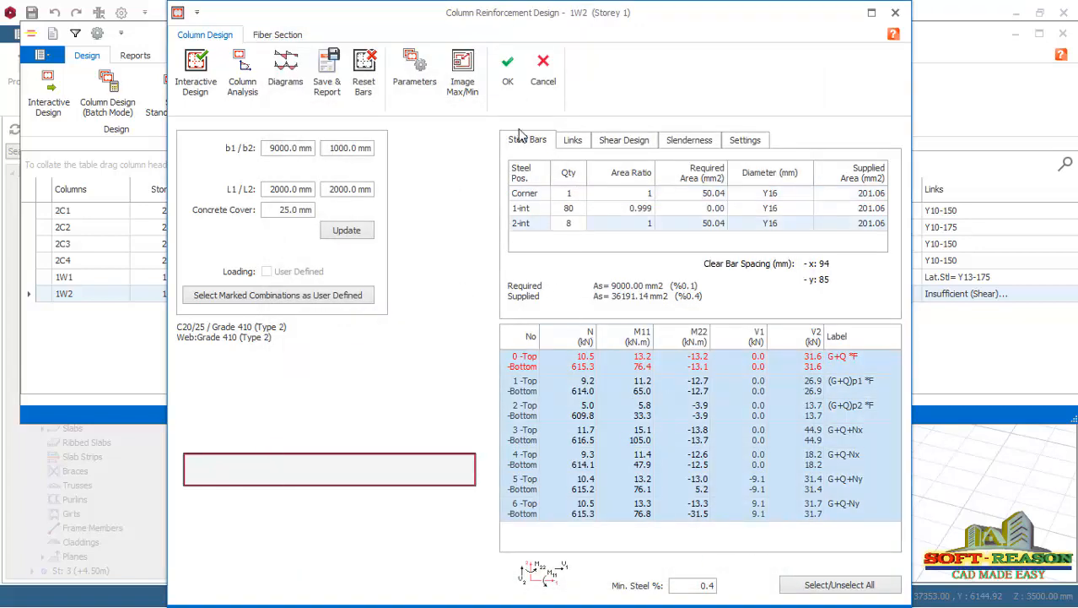
click(509, 75)
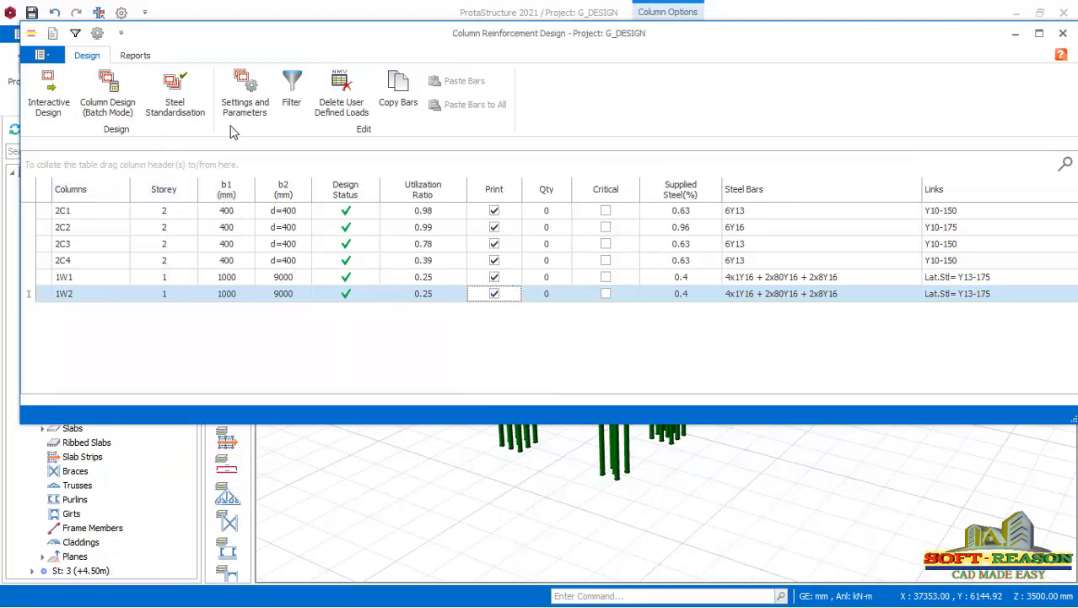
click(1064, 33)
scroll(697, 399, up, 1)
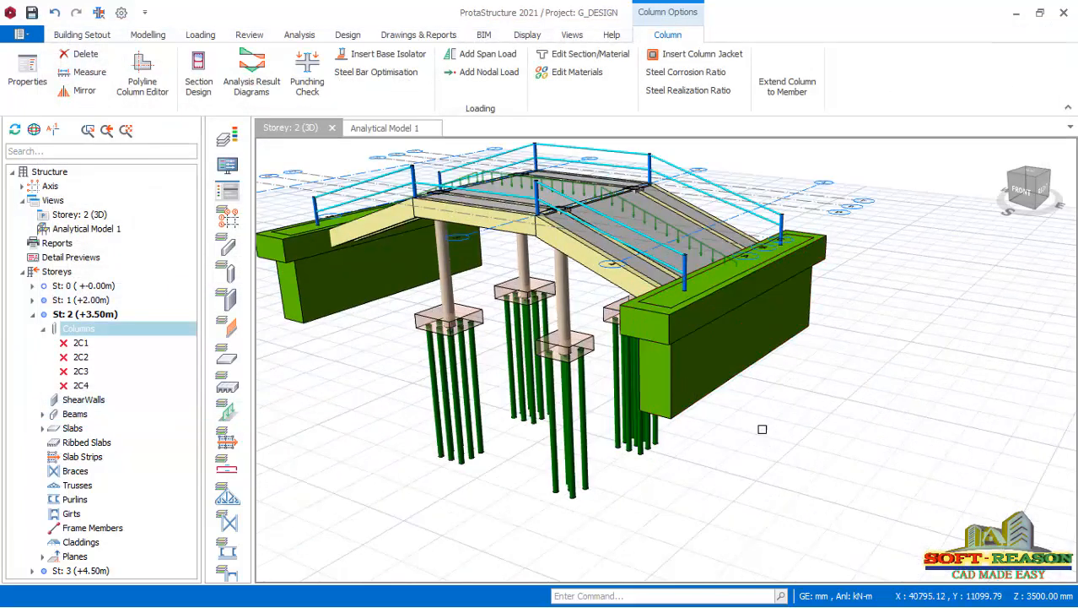
scroll(816, 432, down, 1)
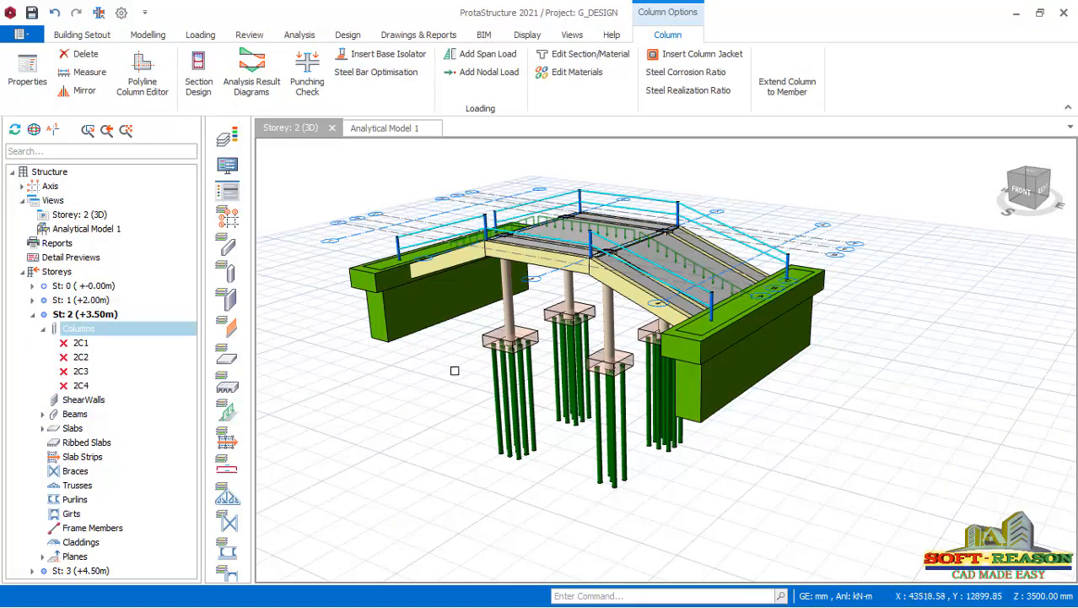
scroll(333, 321, up, 3)
scroll(409, 346, down, 4)
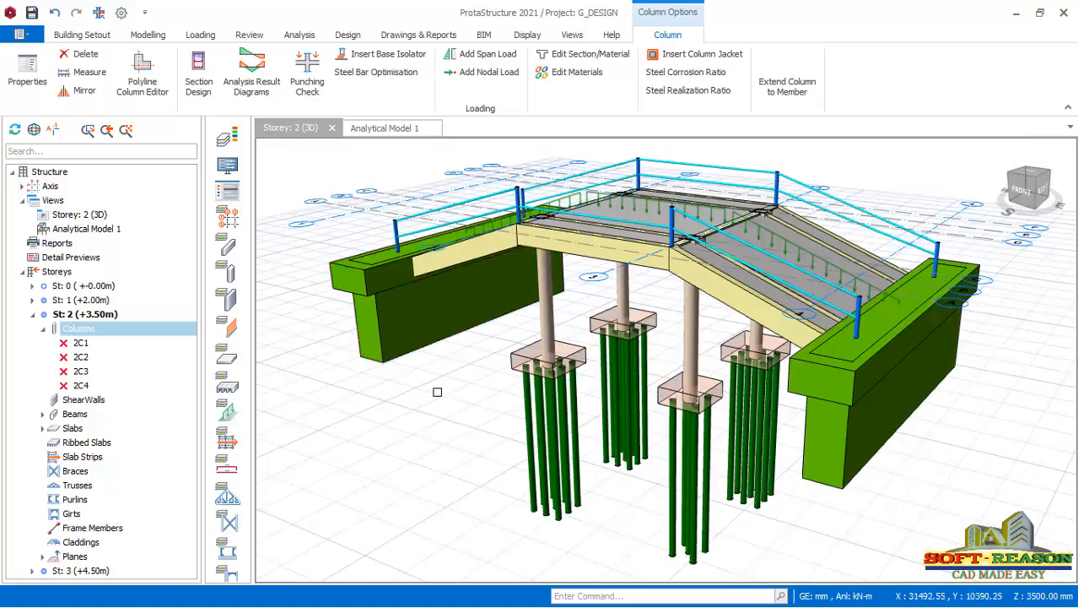
mouse_move(640, 424)
middle_down()
mouse_move(570, 441)
mouse_move(540, 424)
mouse_move(482, 428)
mouse_move(682, 467)
middle_up()
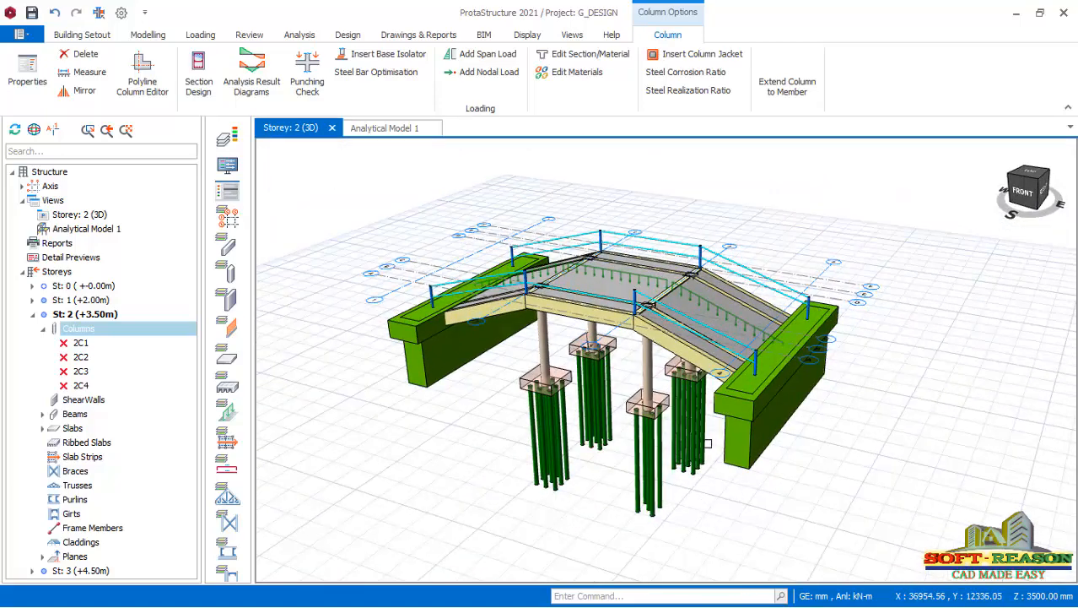
scroll(727, 473, up, 1)
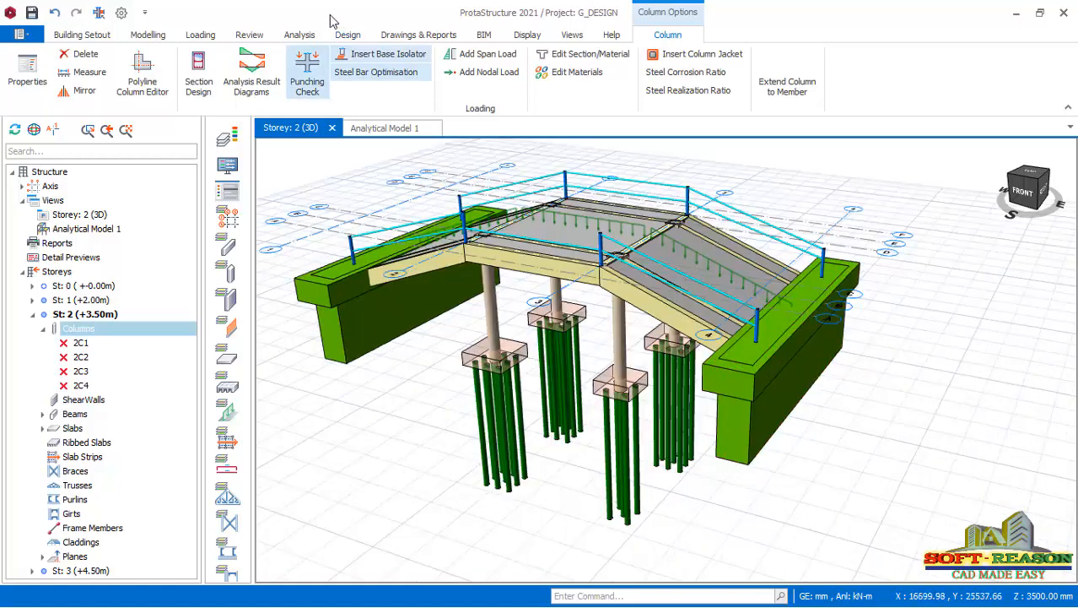
click(251, 34)
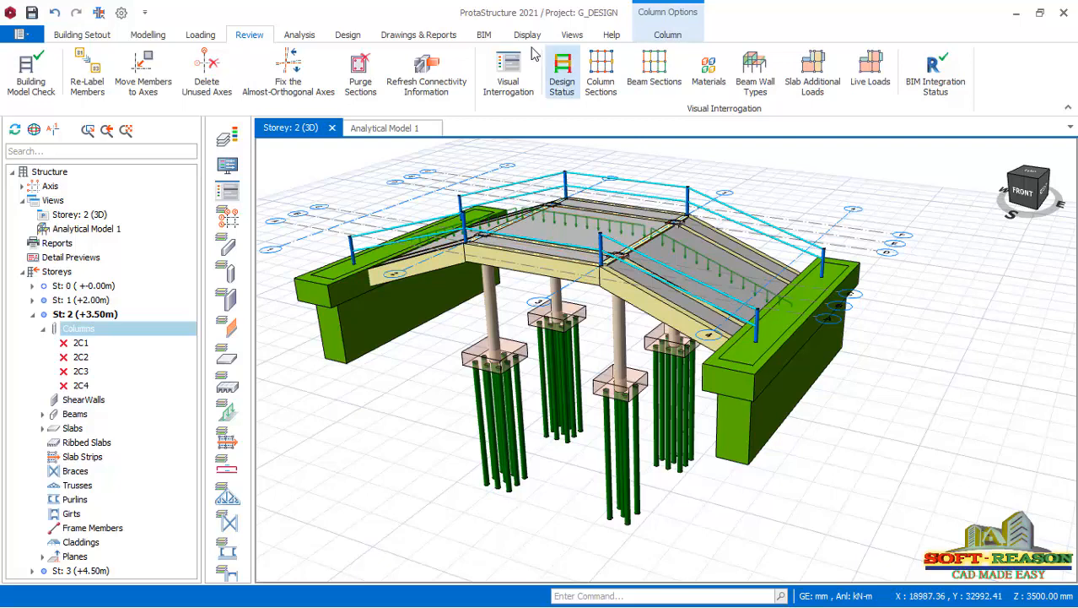
Create a 3D rebar model view of the bridge and show the column bars in it.
click(574, 37)
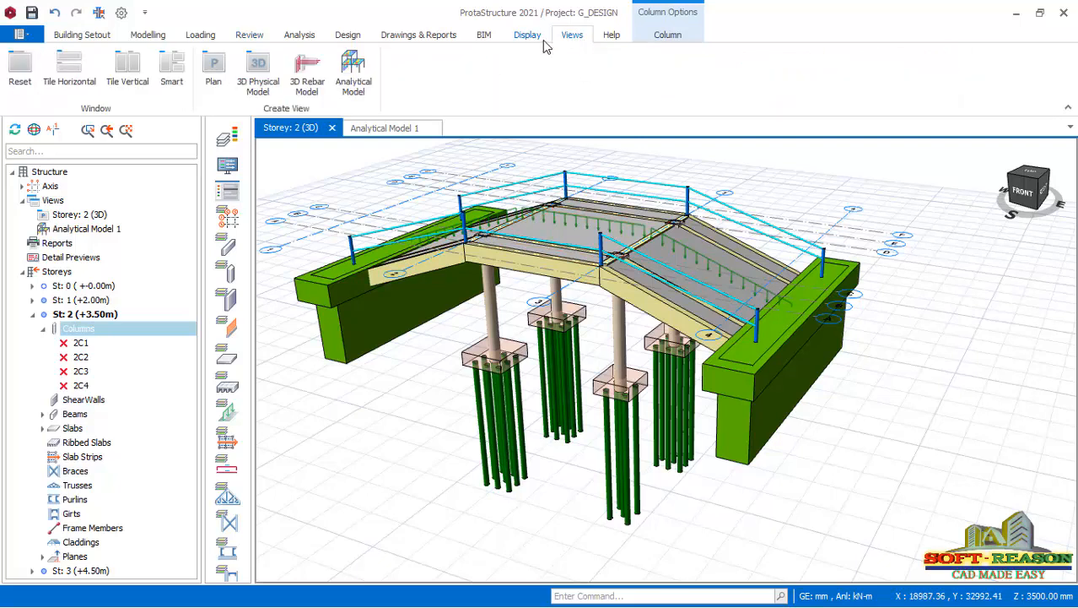
click(307, 77)
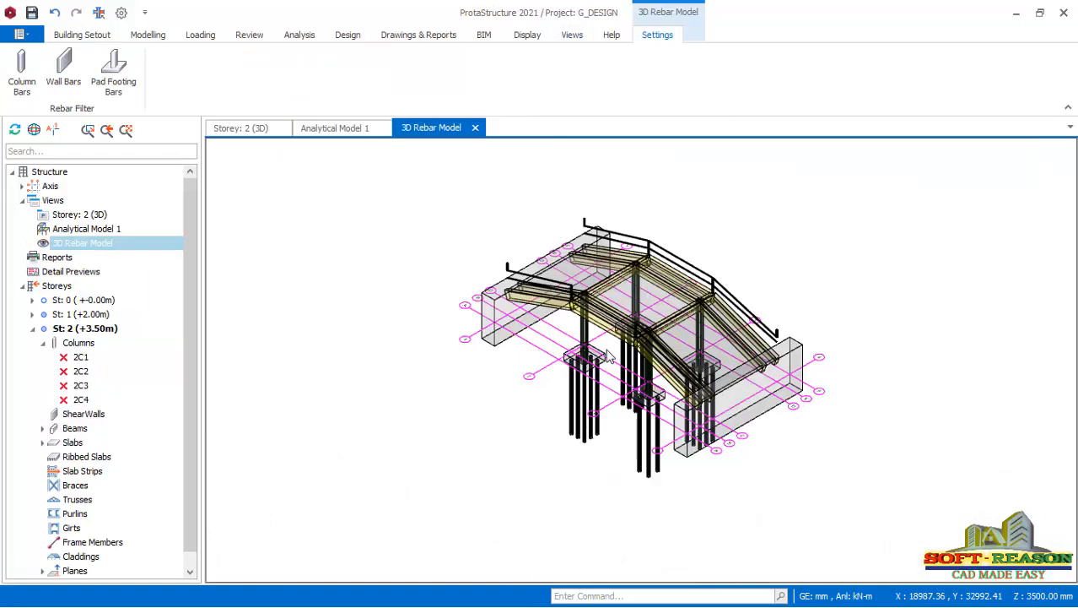
scroll(609, 354, up, 3)
middle_drag(547, 415, 548, 359)
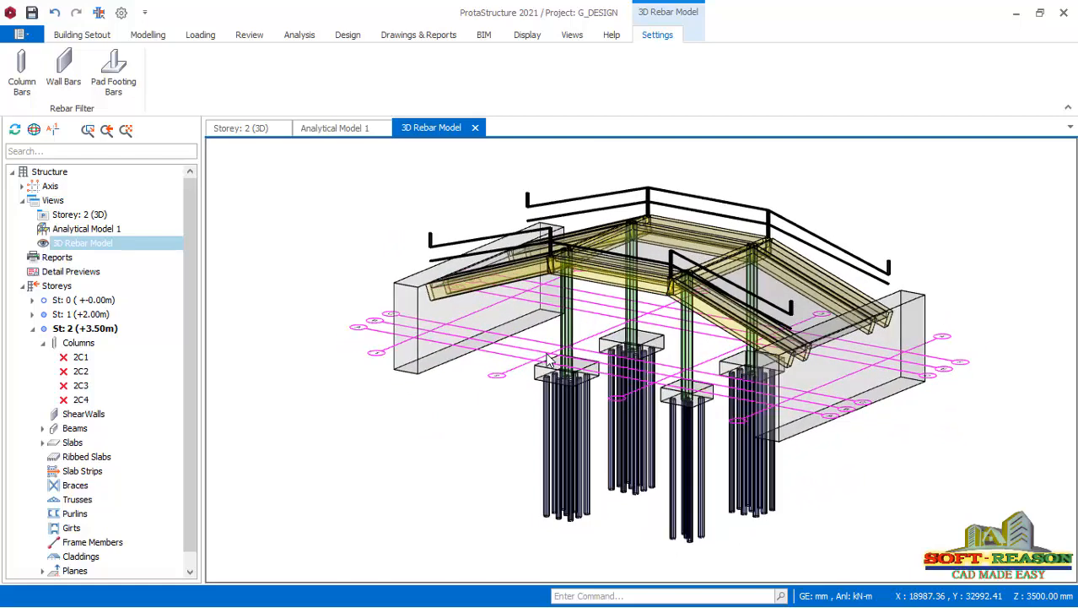
click(23, 90)
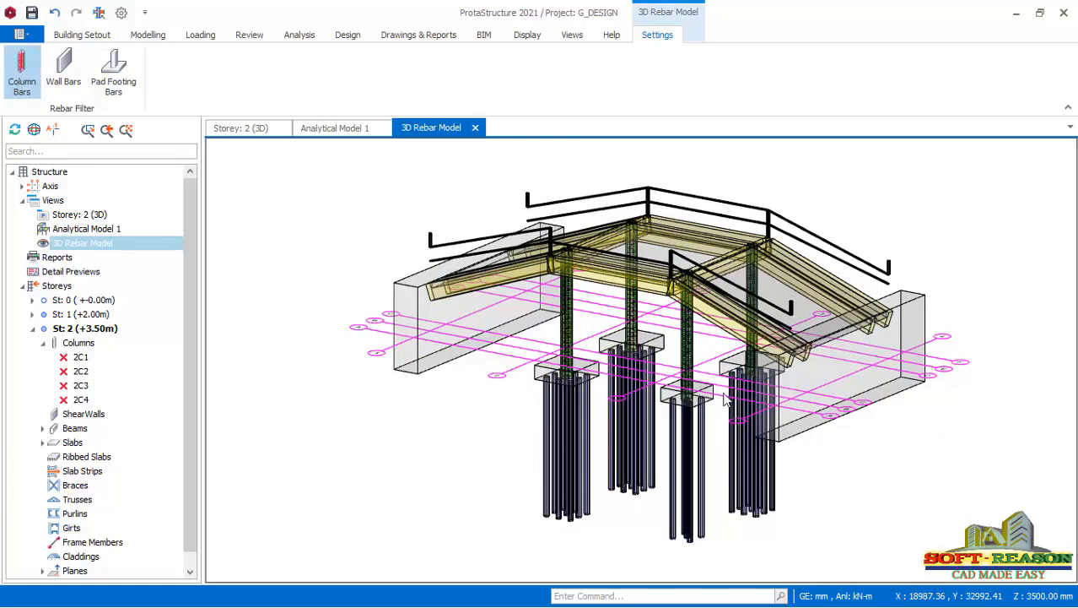
Examine the column bars and links in the 3D rebar model, down to where they end in the pile caps.
scroll(721, 392, up, 8)
scroll(624, 467, down, 2)
scroll(564, 243, up, 4)
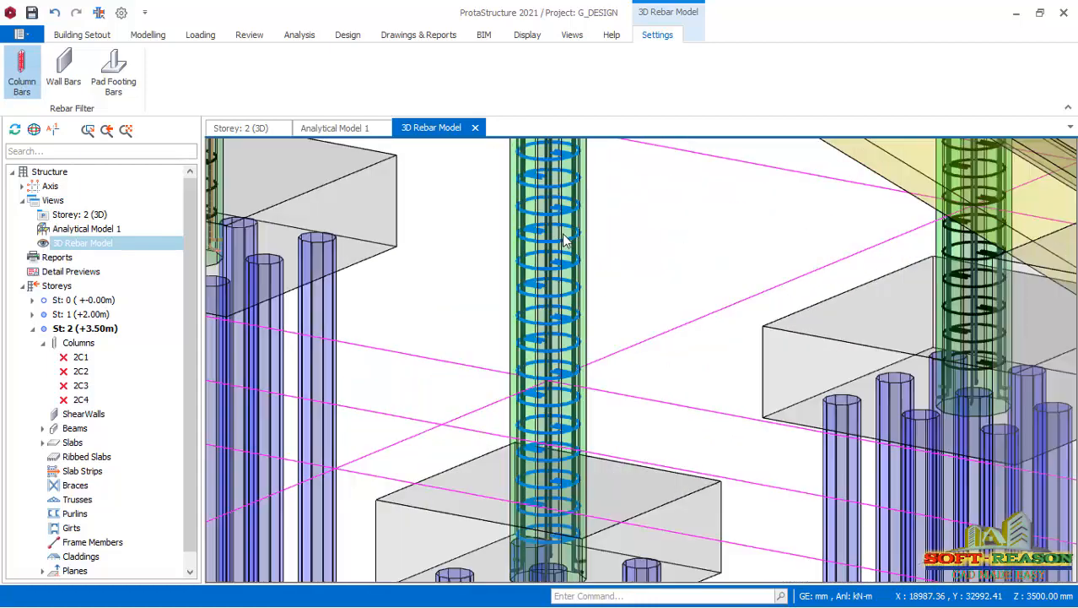
scroll(591, 354, down, 4)
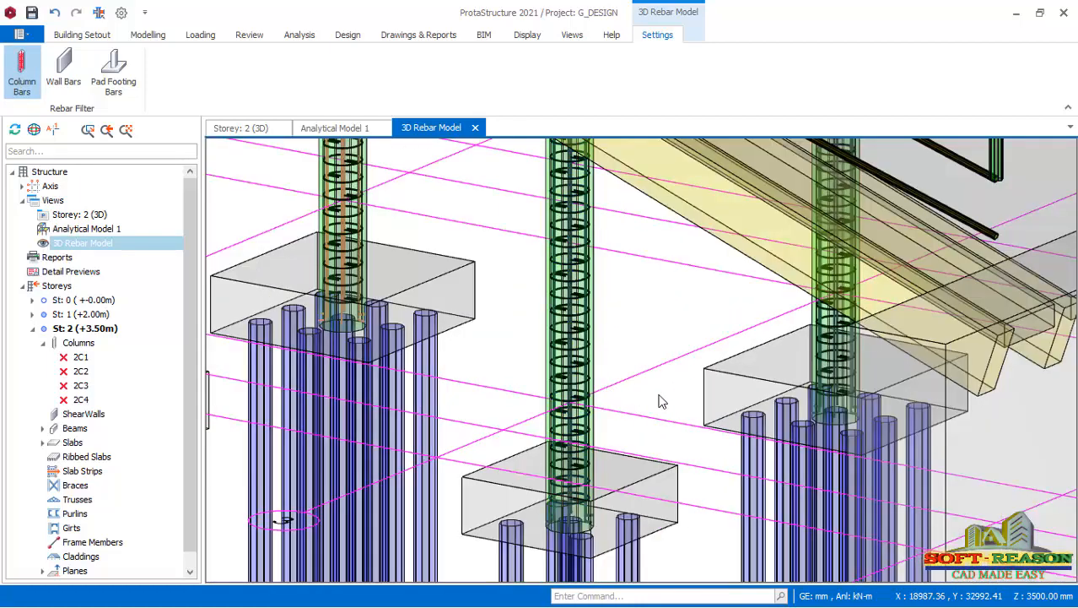
scroll(634, 428, up, 2)
scroll(635, 427, up, 2)
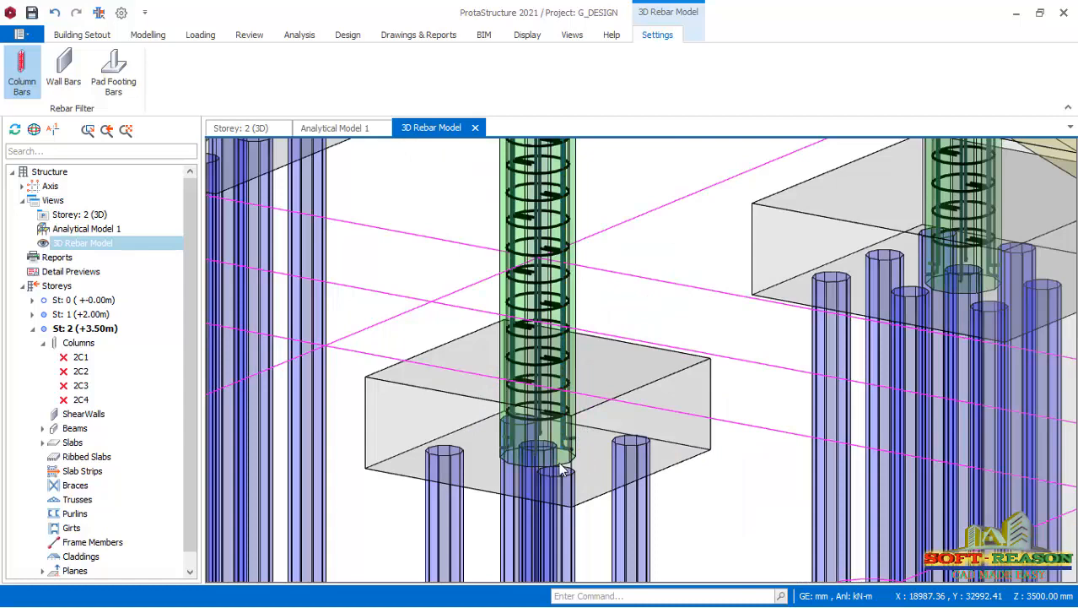
scroll(574, 464, up, 3)
scroll(660, 378, down, 5)
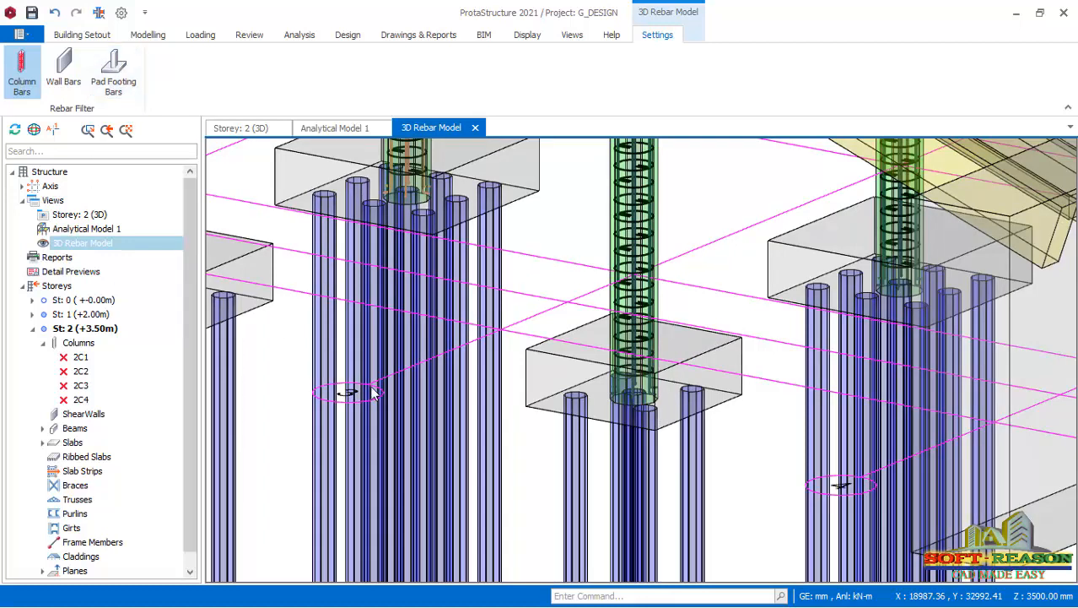
Show the pad footing bars in the 3D rebar model and inspect the reinforcement cage of a pile cap.
click(118, 78)
scroll(682, 382, up, 2)
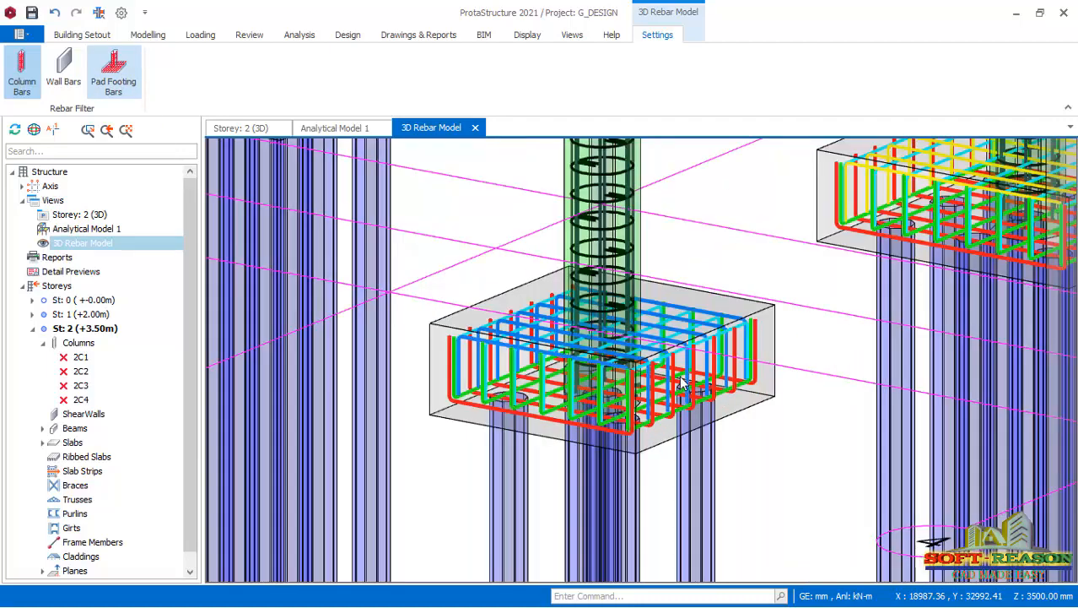
scroll(682, 382, up, 3)
scroll(684, 440, down, 10)
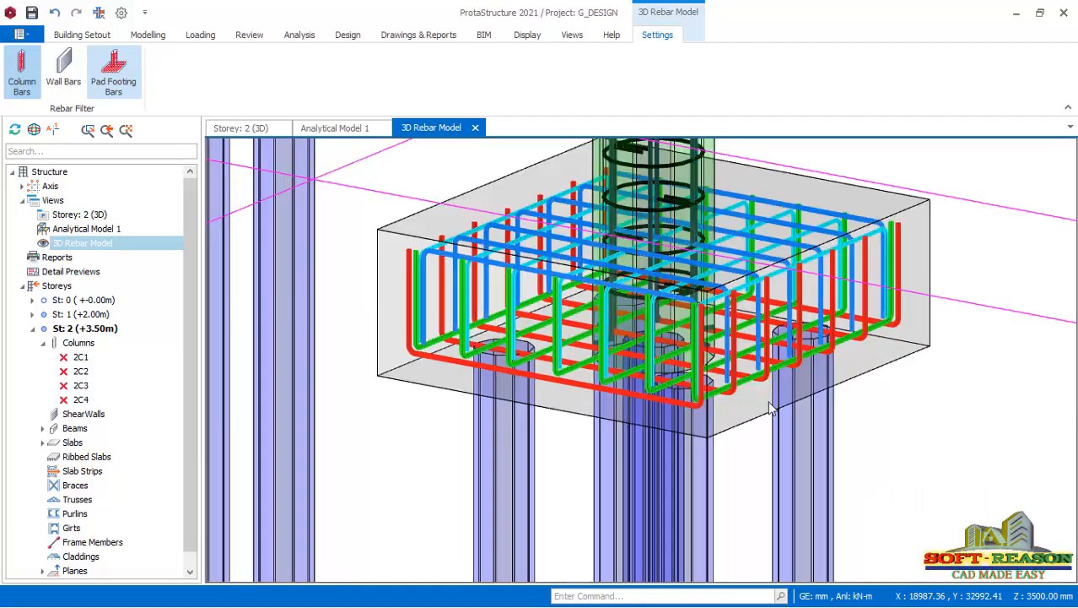
scroll(718, 400, up, 2)
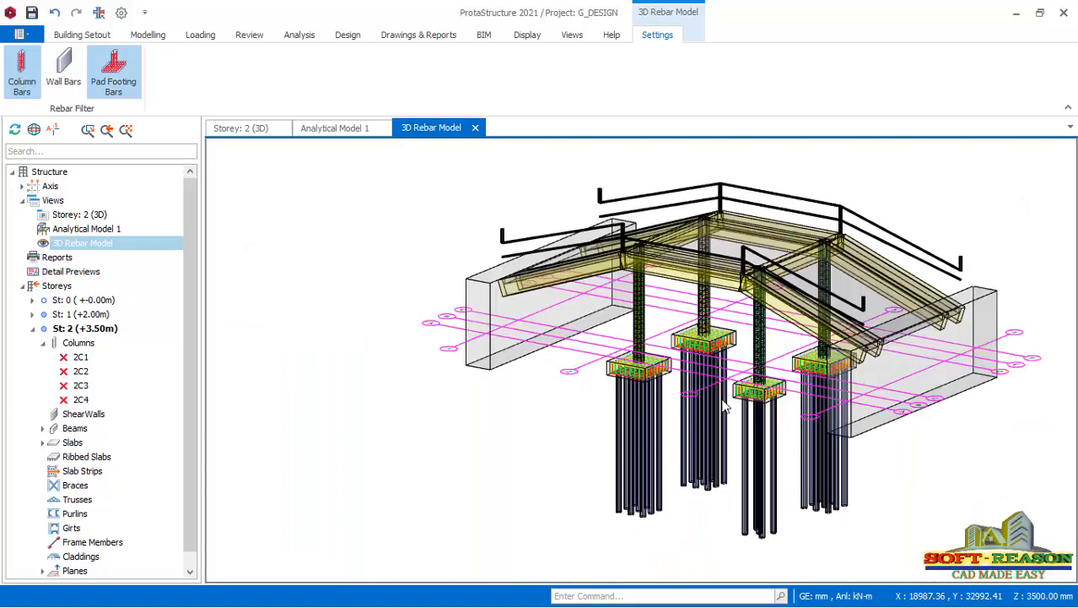
Show the wall bars in the 3D rebar model and inspect the reinforcement at the end of an abutment wall.
click(72, 81)
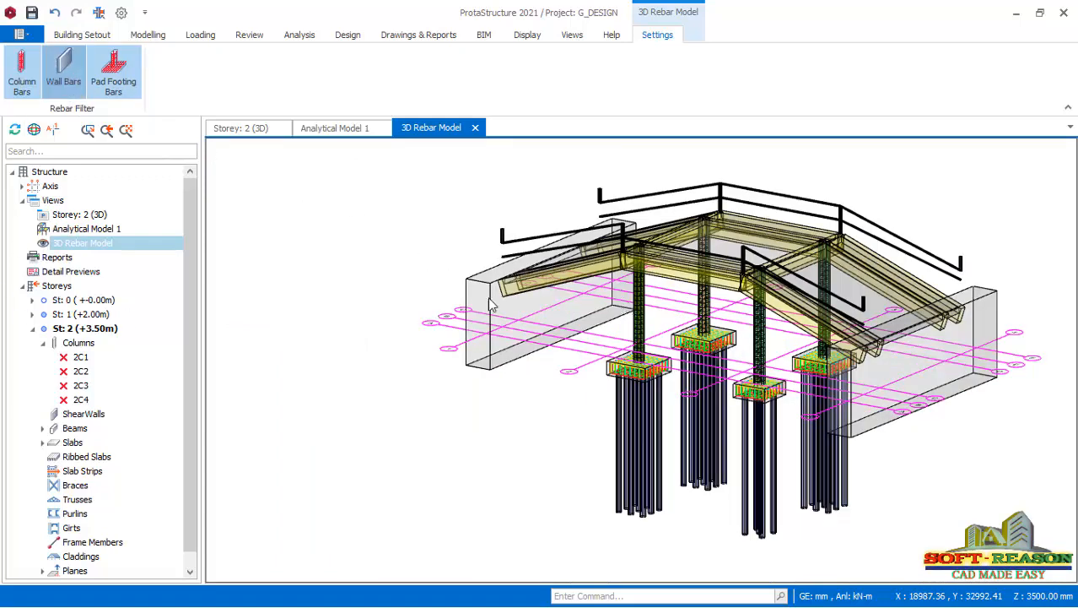
scroll(534, 332, up, 6)
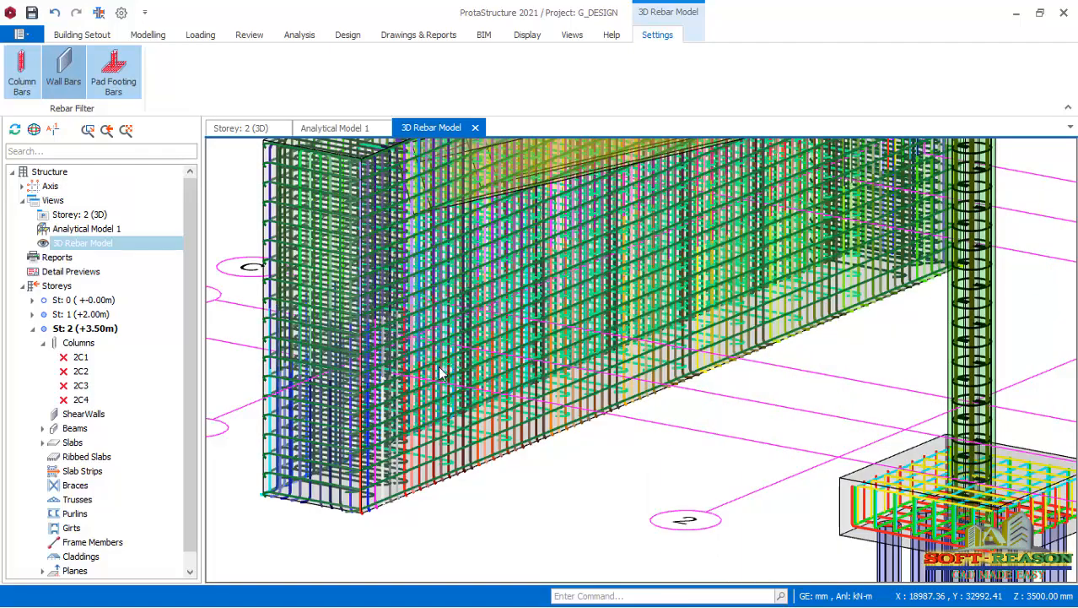
scroll(478, 472, down, 6)
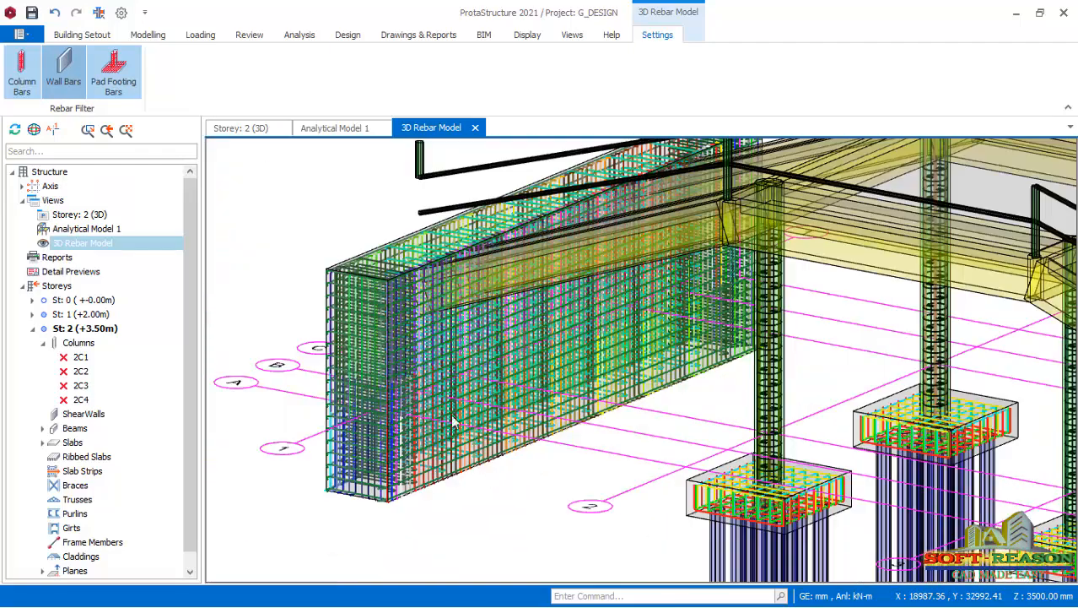
scroll(416, 498, down, 2)
scroll(426, 496, down, 2)
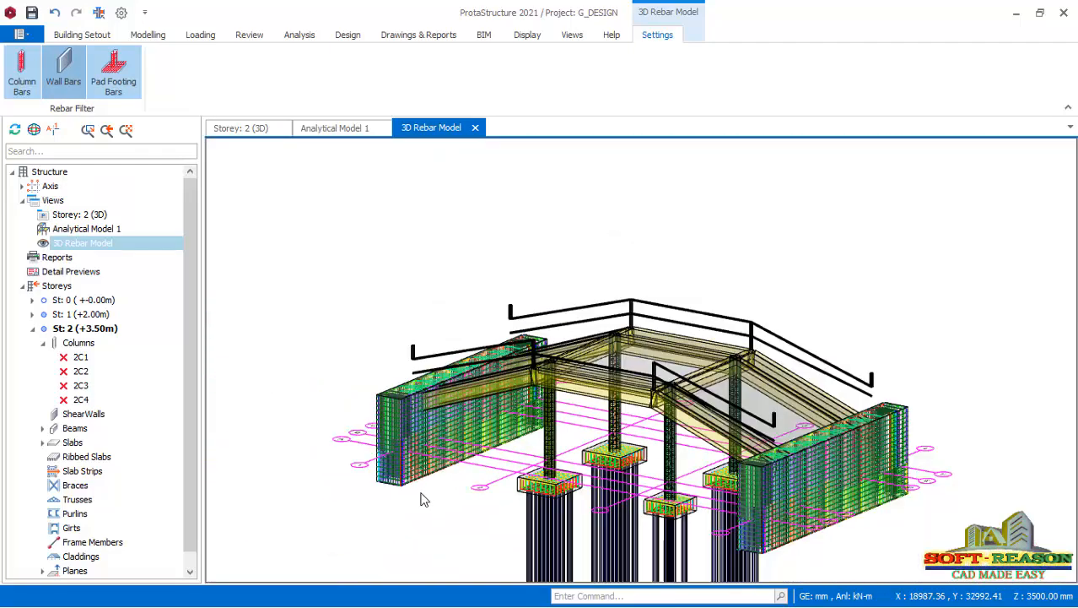
Examine the reinforcement of both abutment walls in close-up and in relation to the whole bridge.
scroll(421, 498, up, 5)
scroll(559, 277, down, 2)
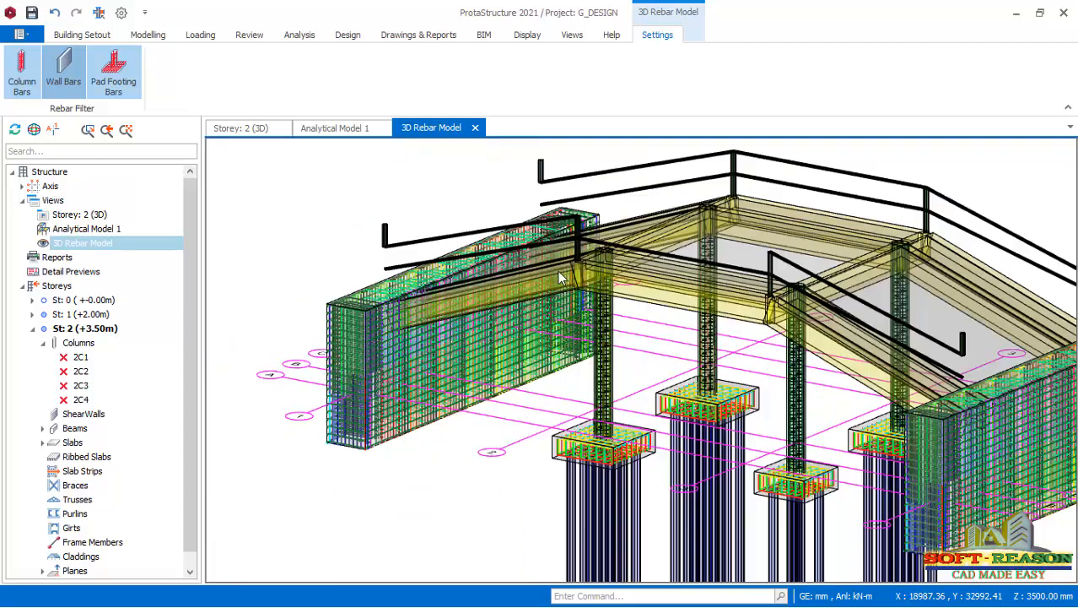
scroll(411, 431, down, 4)
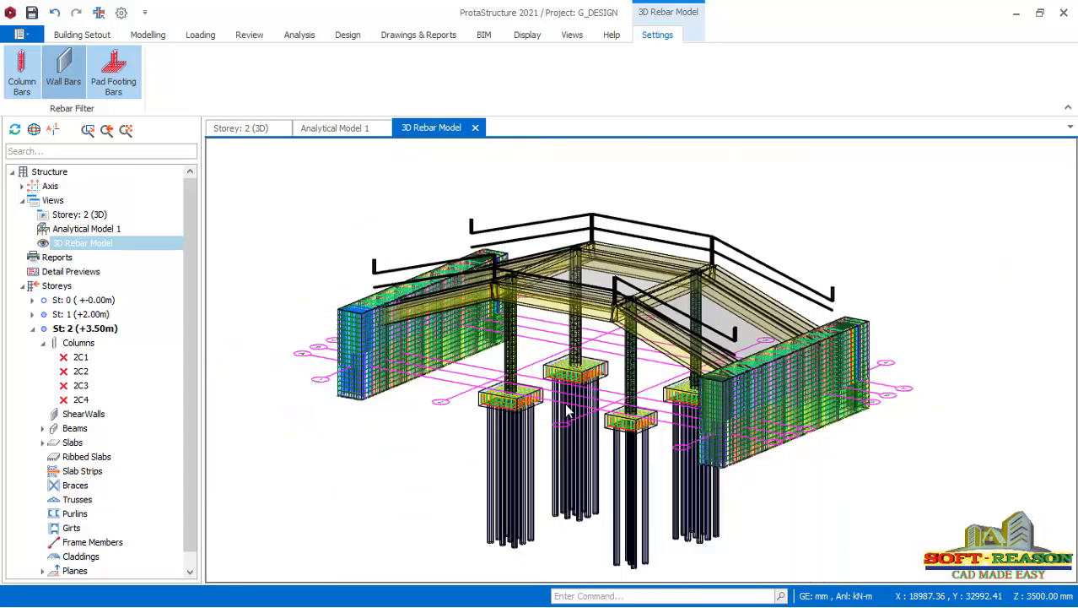
scroll(411, 371, up, 4)
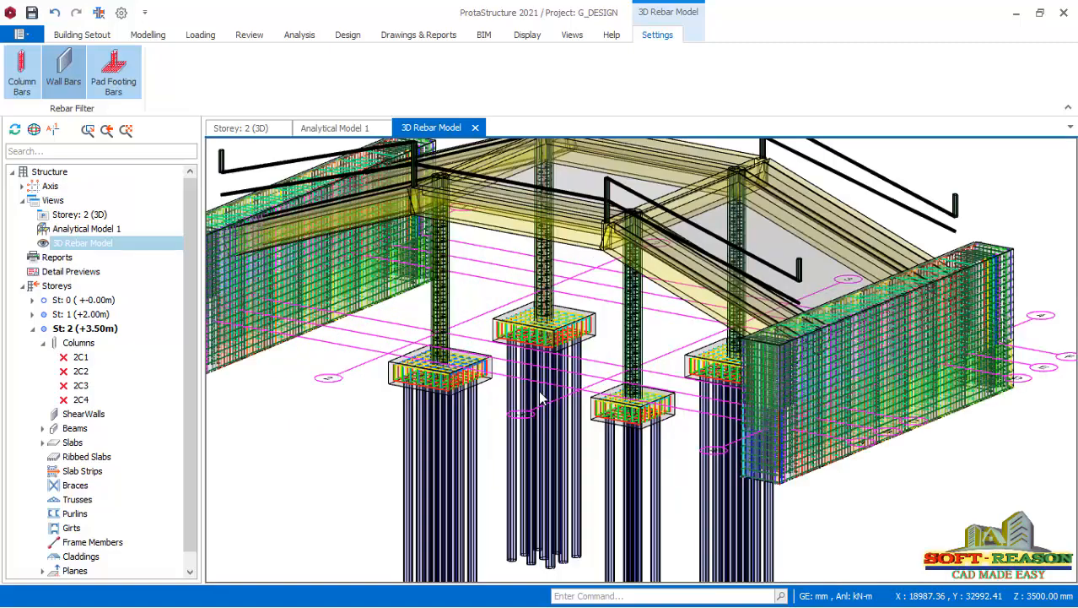
scroll(857, 398, up, 5)
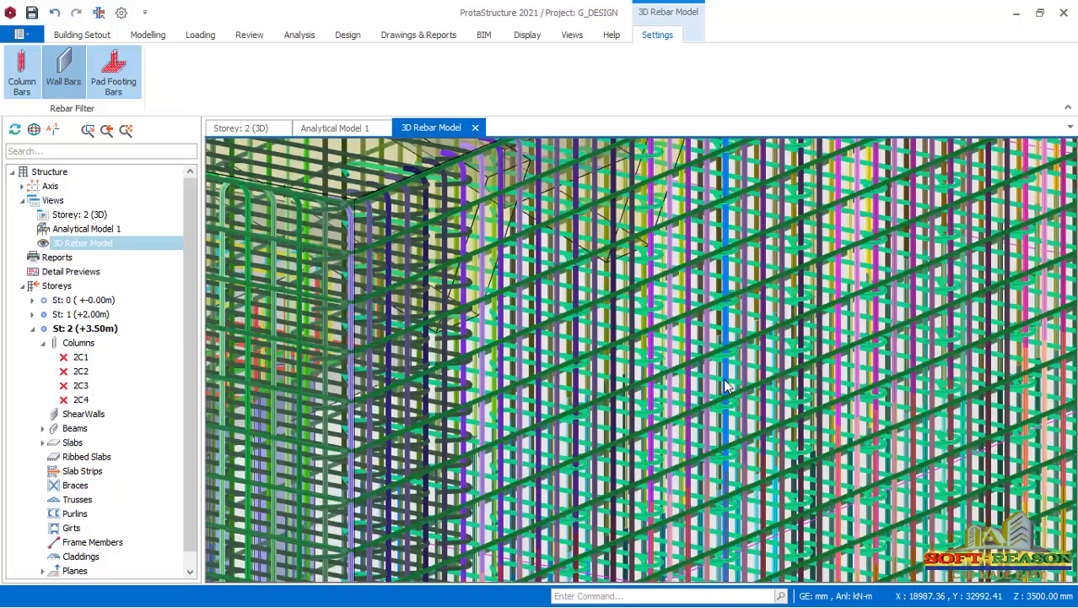
scroll(731, 413, down, 2)
scroll(720, 435, down, 5)
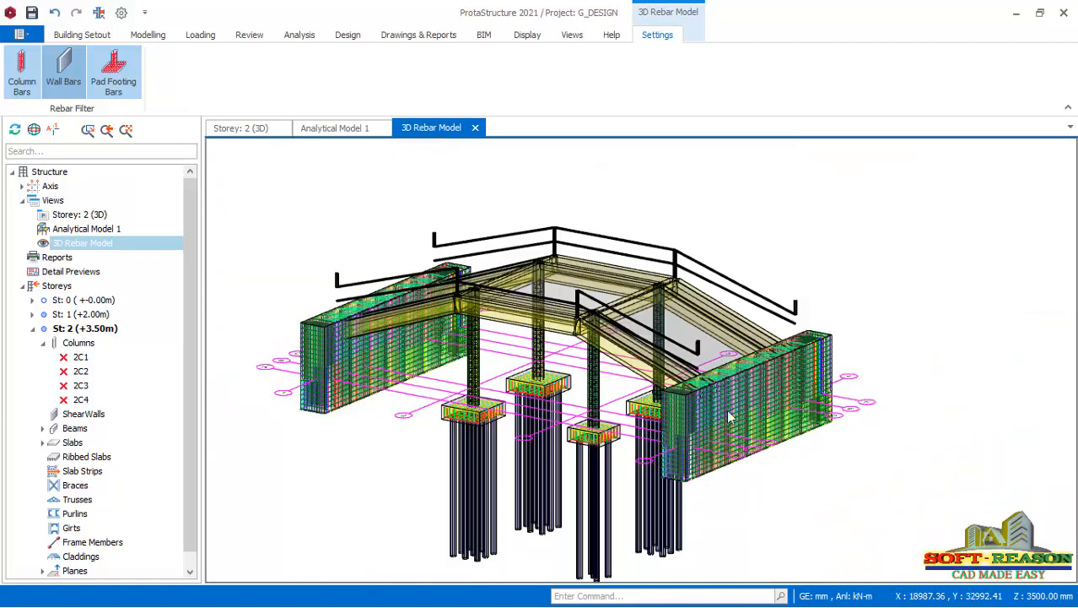
scroll(721, 435, up, 3)
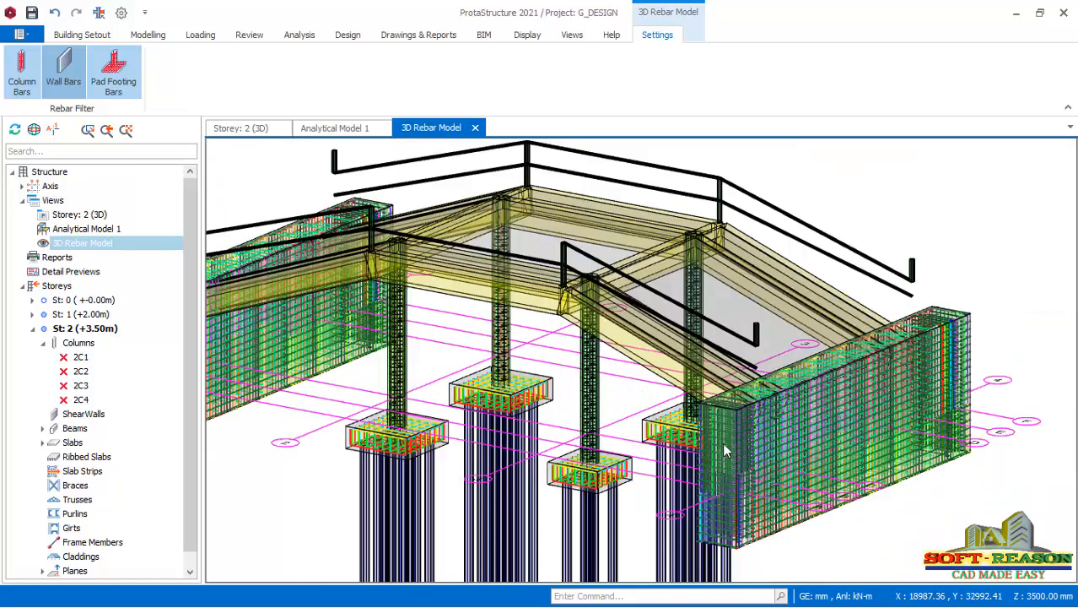
click(63, 72)
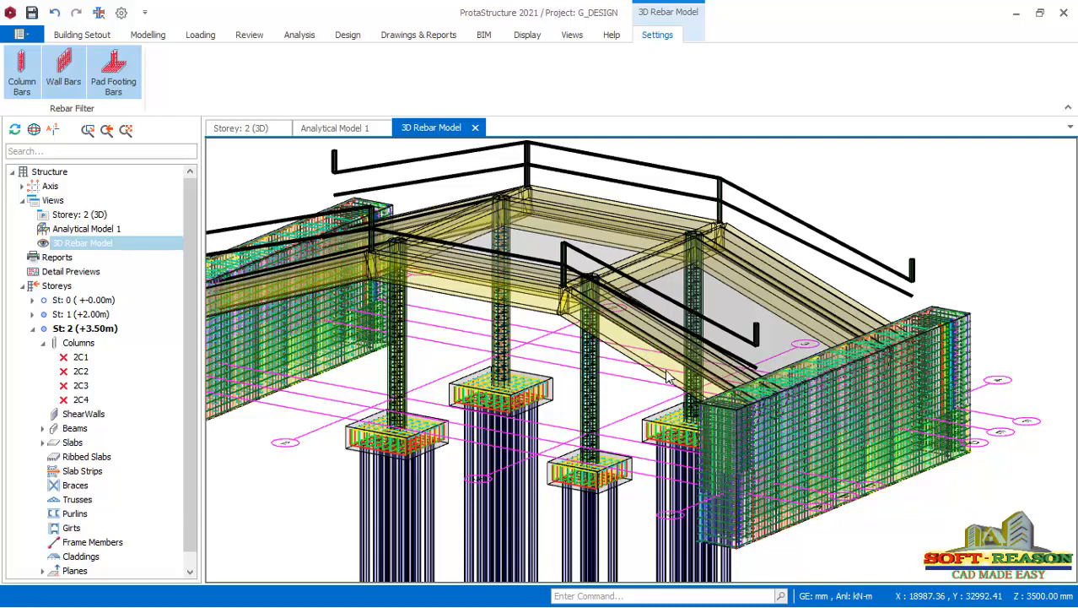
scroll(680, 390, down, 3)
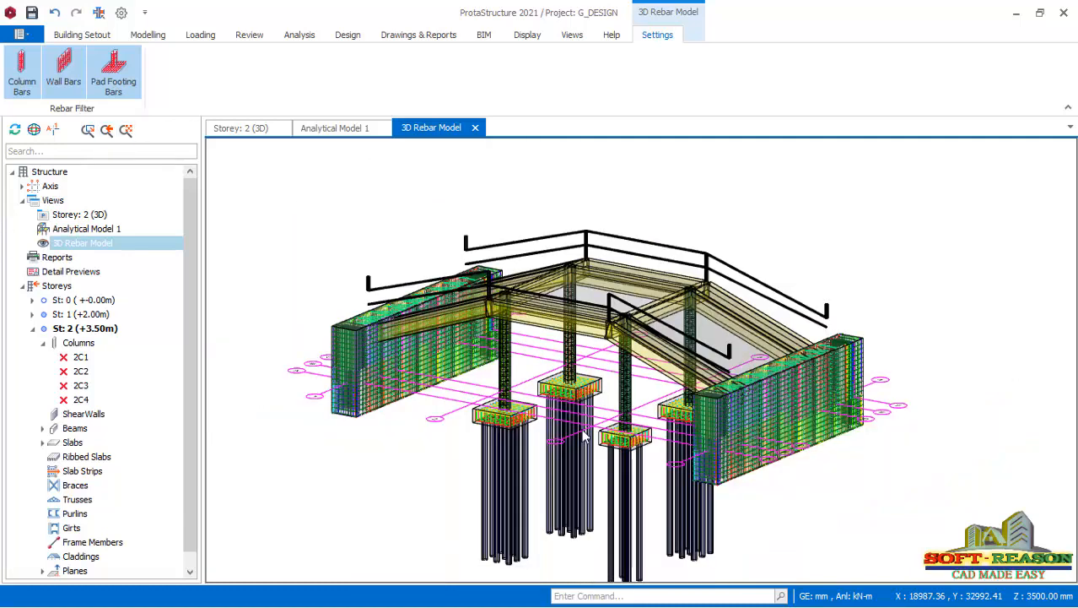
Examine the complete rebar model of the bridge, including the piles and a close view of one pile cap's bars.
scroll(583, 430, down, 2)
middle_drag(528, 483, 611, 502)
scroll(675, 459, up, 3)
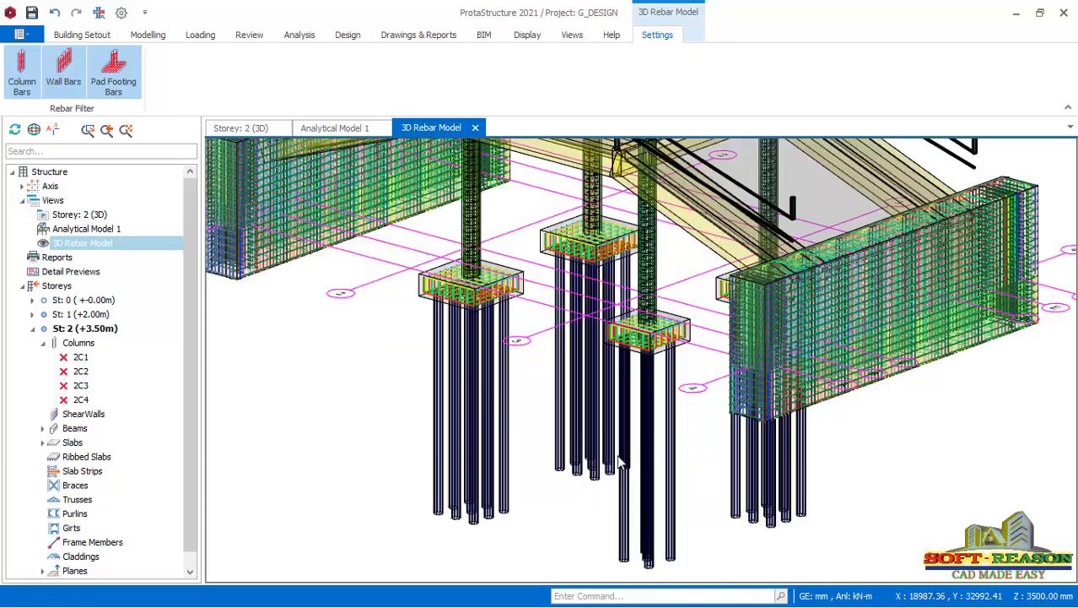
scroll(639, 372, down, 4)
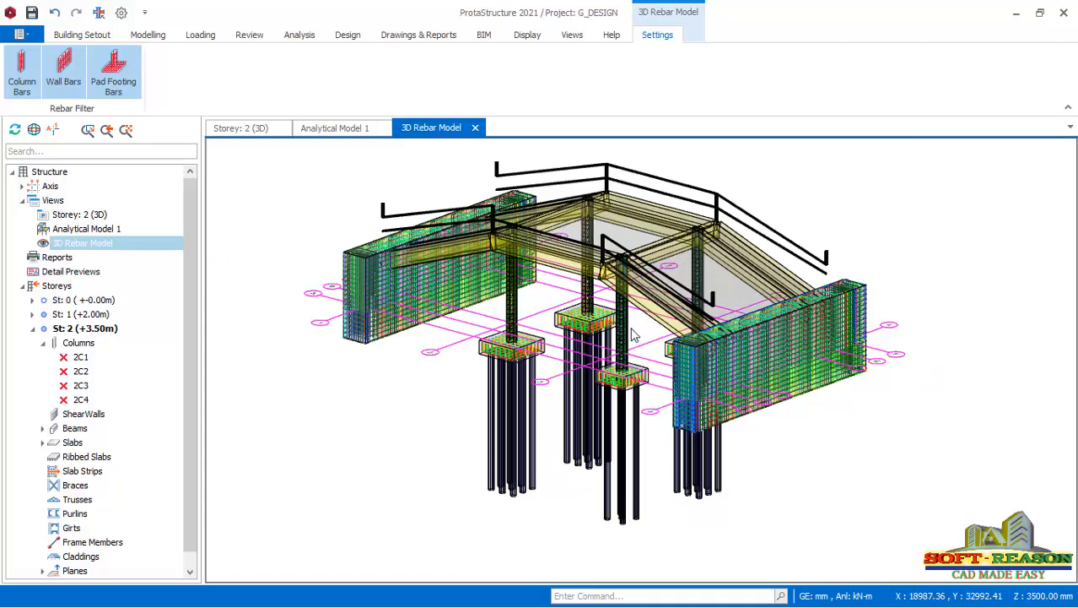
scroll(637, 332, up, 2)
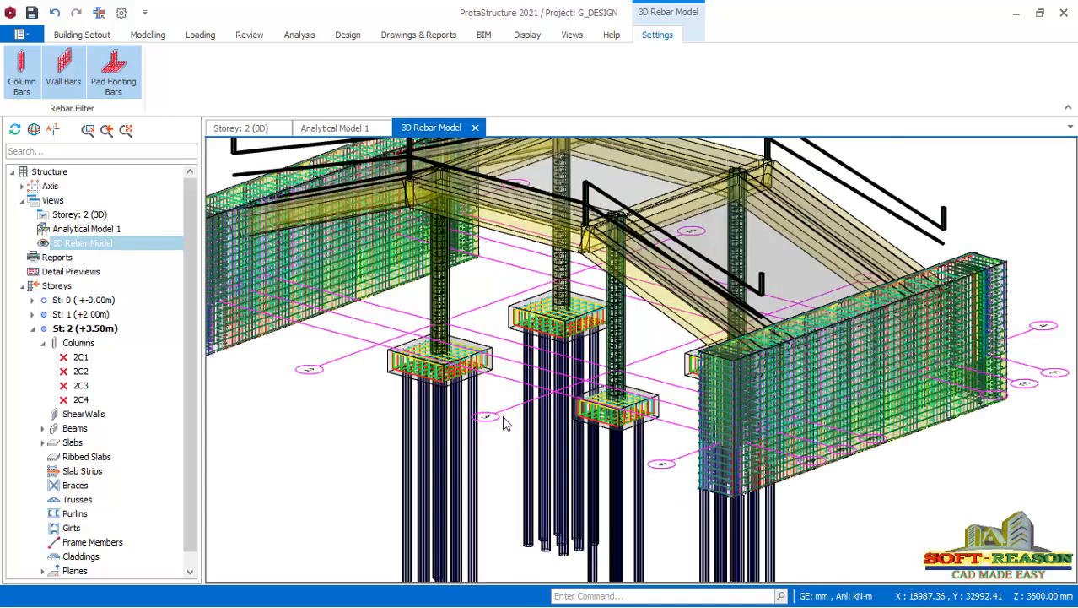
scroll(502, 415, down, 3)
scroll(435, 431, up, 5)
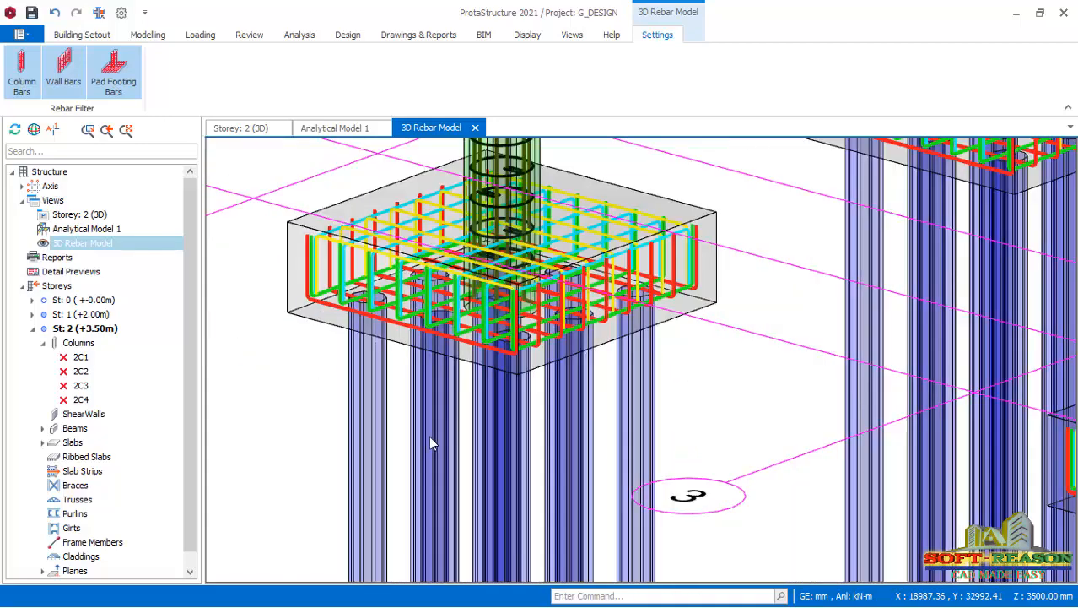
scroll(430, 443, down, 5)
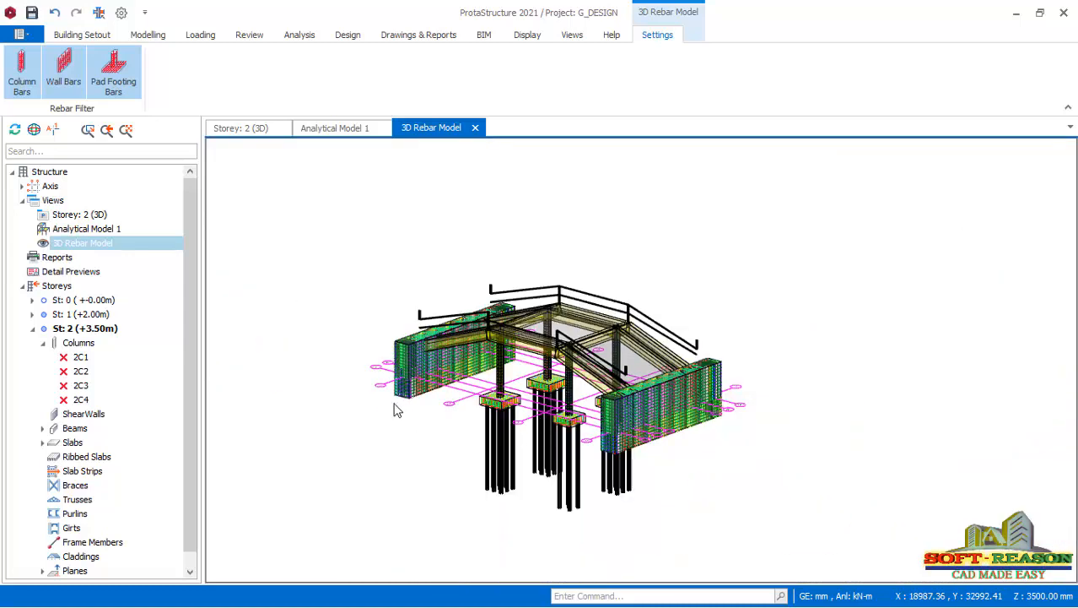
Launch ProtaDetails to prepare the concrete detail drawings of the bridge project.
click(113, 77)
click(426, 36)
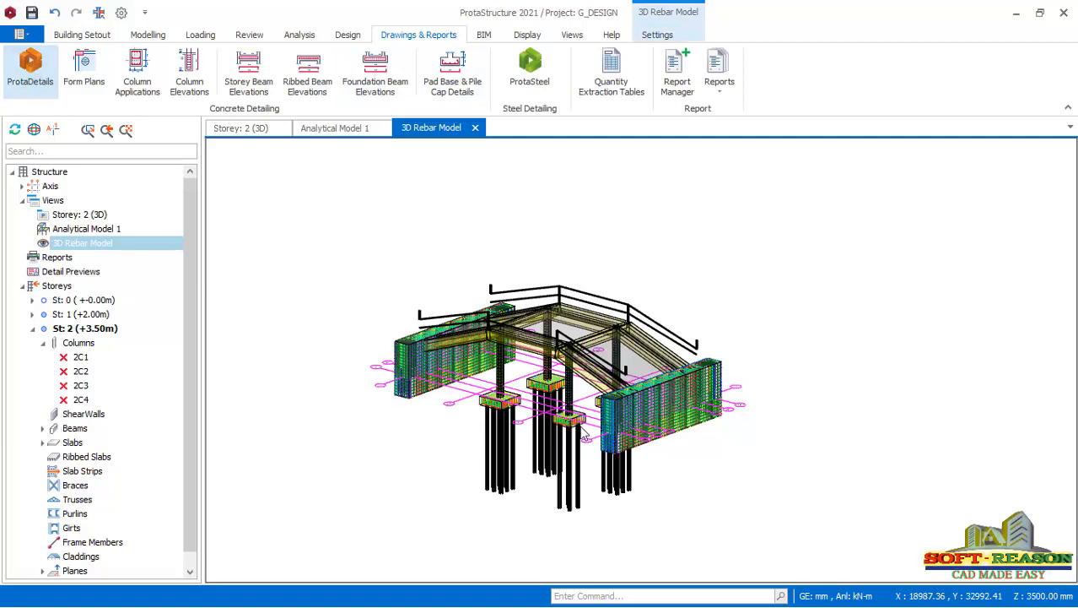
scroll(587, 429, up, 3)
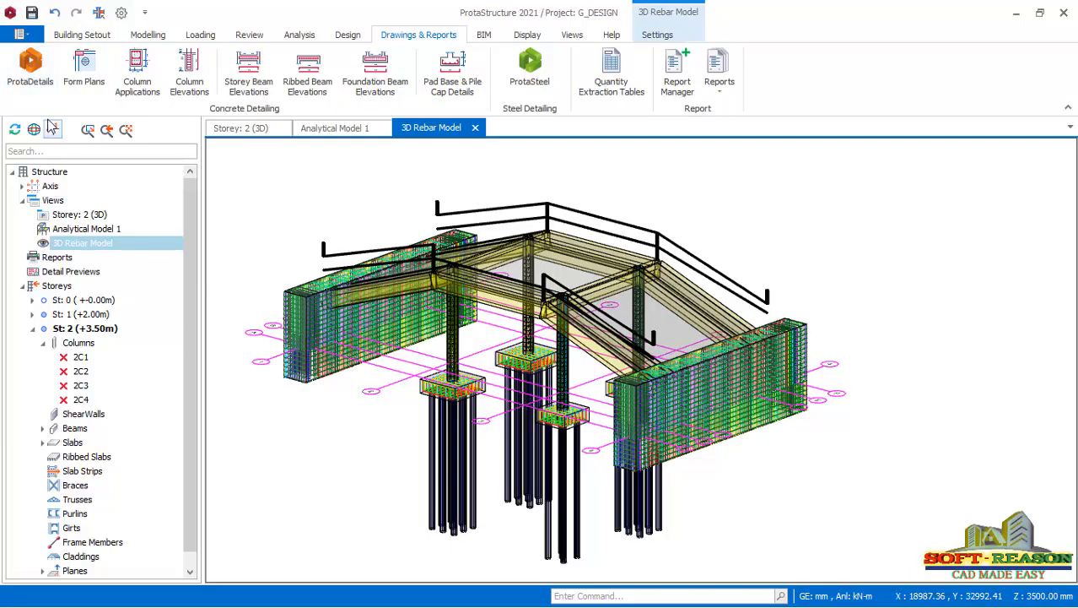
click(27, 71)
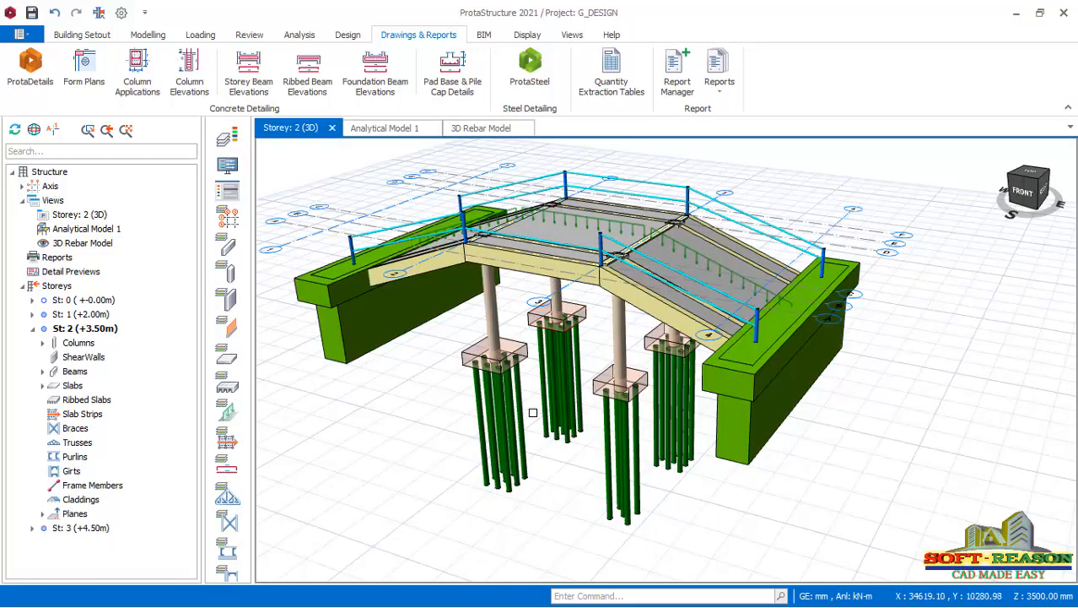
middle_drag(533, 412, 543, 406)
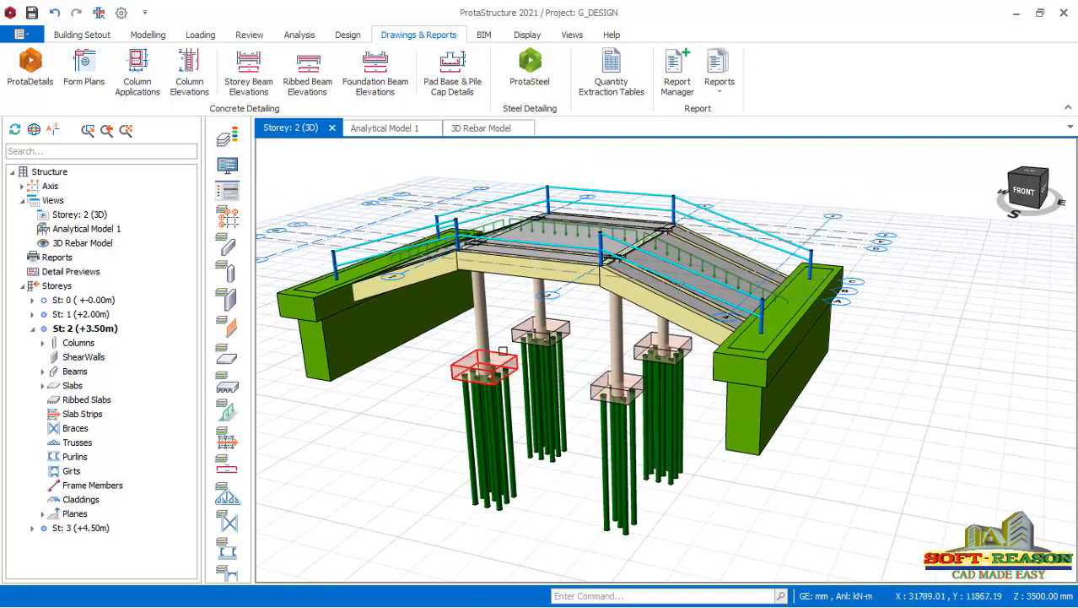
scroll(542, 347, up, 1)
scroll(577, 346, down, 2)
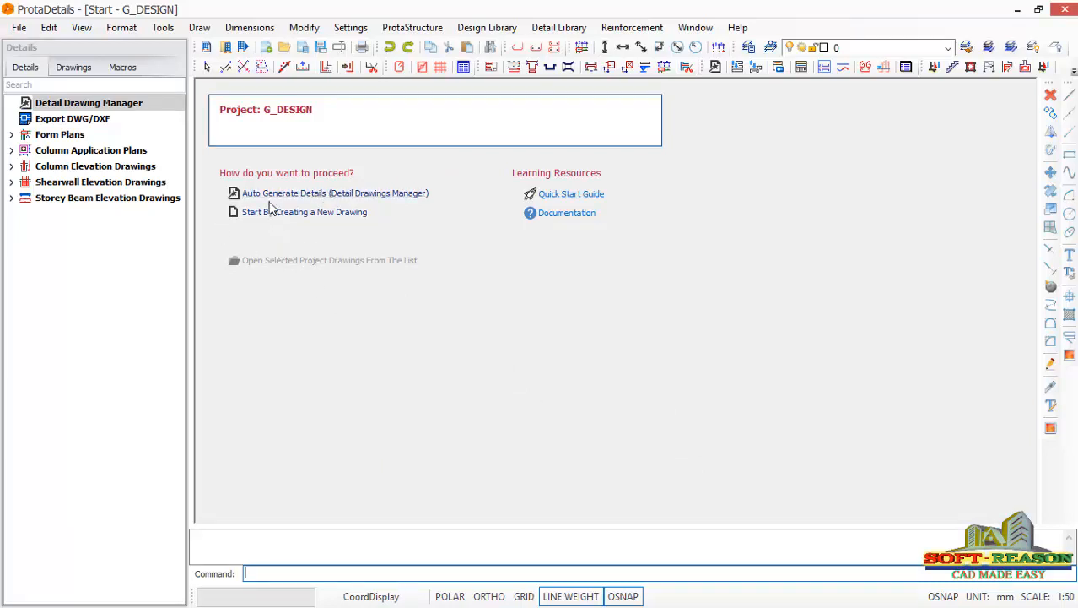
Create a new drawing and insert form plans, column applications, column elevations, column schedules and beam elevations for St: 0 to St: 3 at scale 1/50.
click(321, 212)
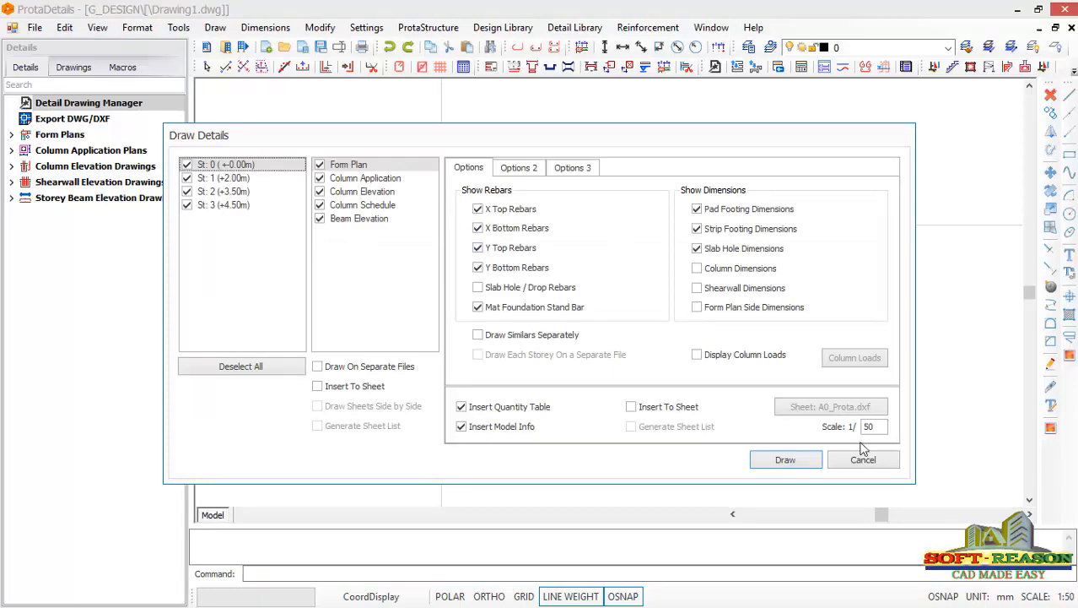
click(787, 460)
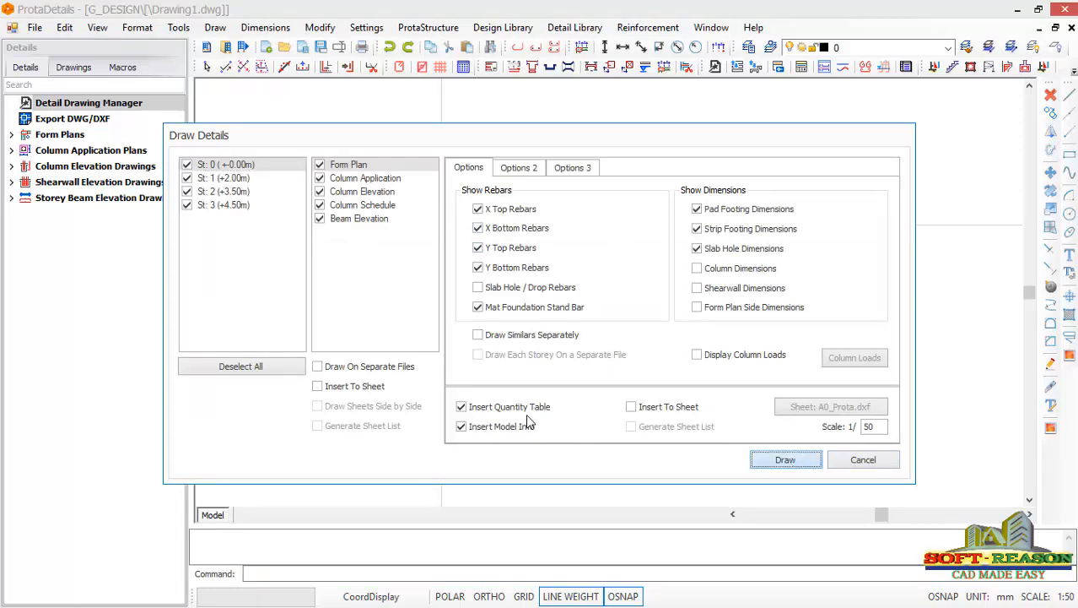
click(787, 460)
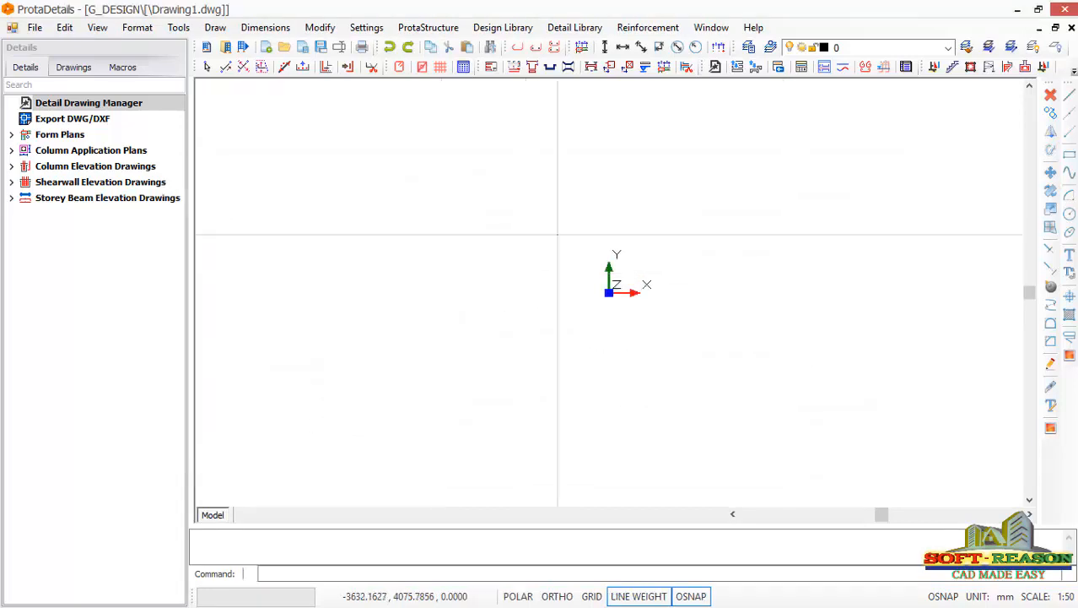
click(489, 130)
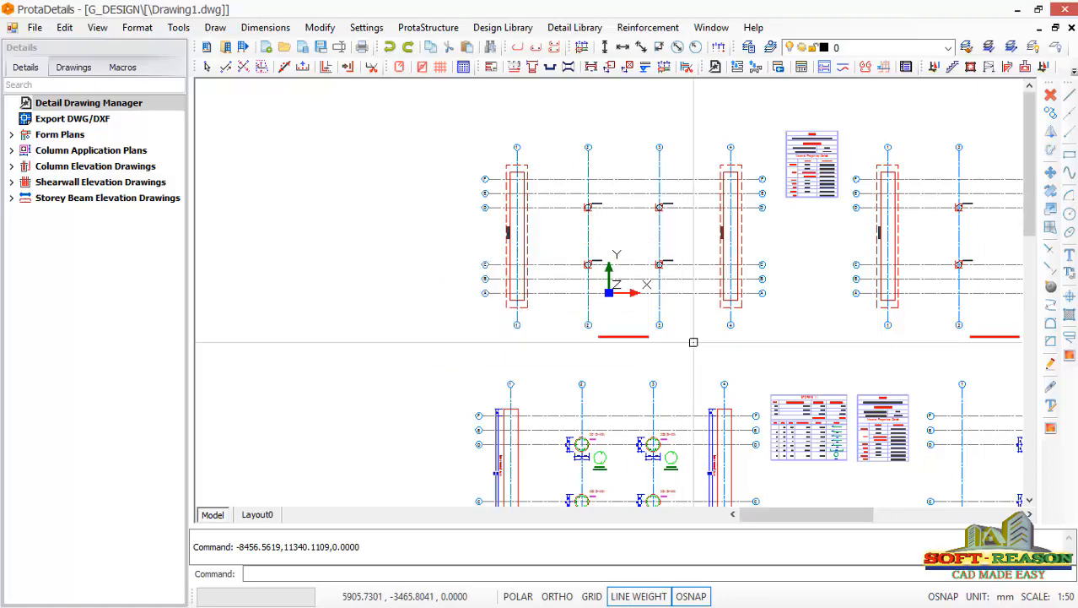
scroll(577, 246, down, 2)
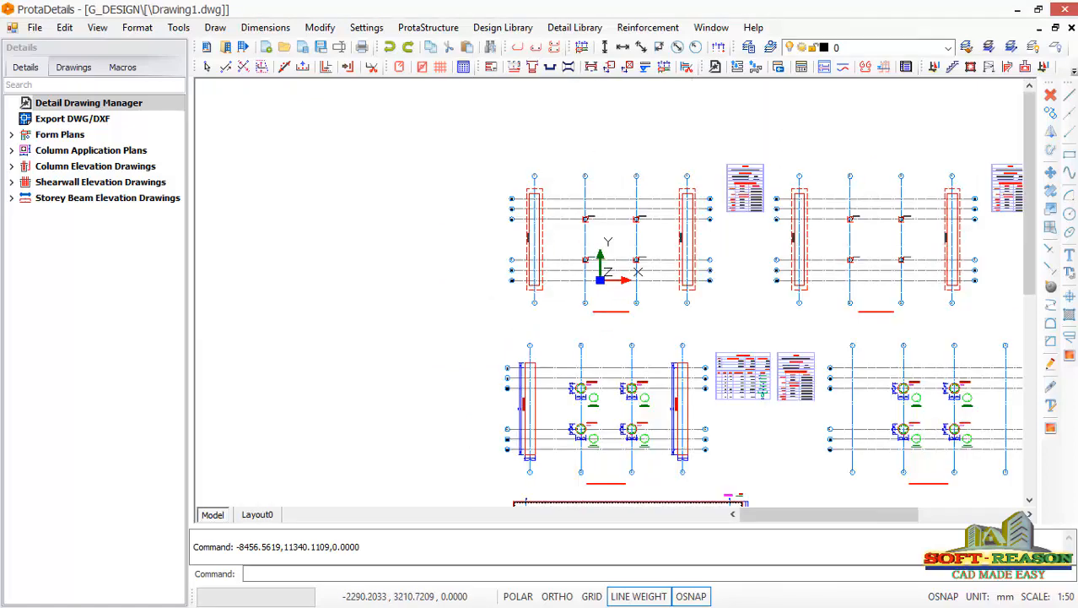
scroll(527, 299, up, 8)
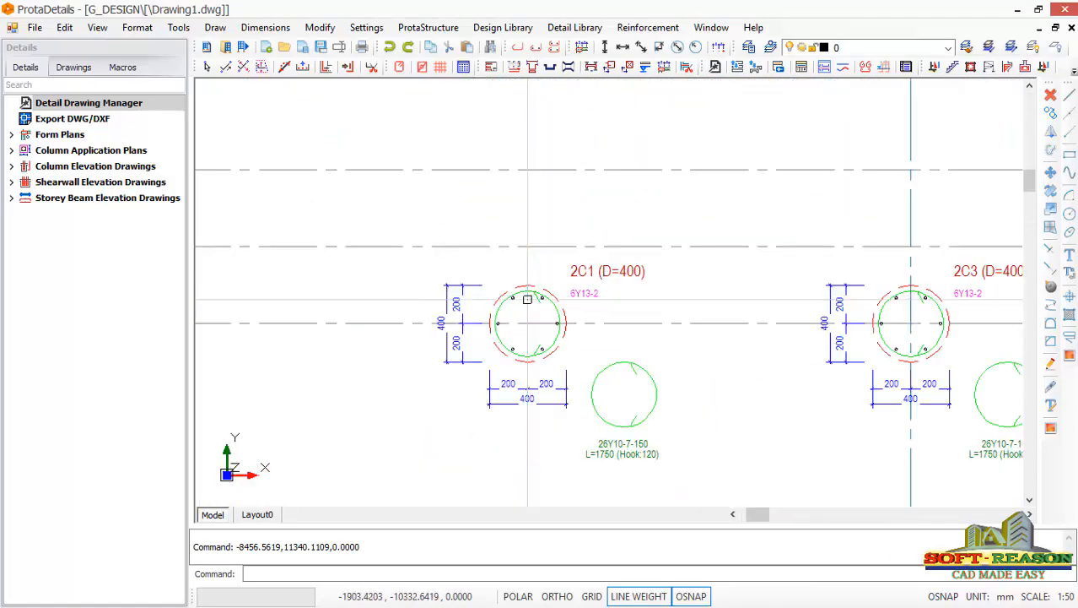
Examine the column sections, abutment wall details, column elevations and storey beam elevations in the generated detail drawing.
scroll(528, 299, up, 2)
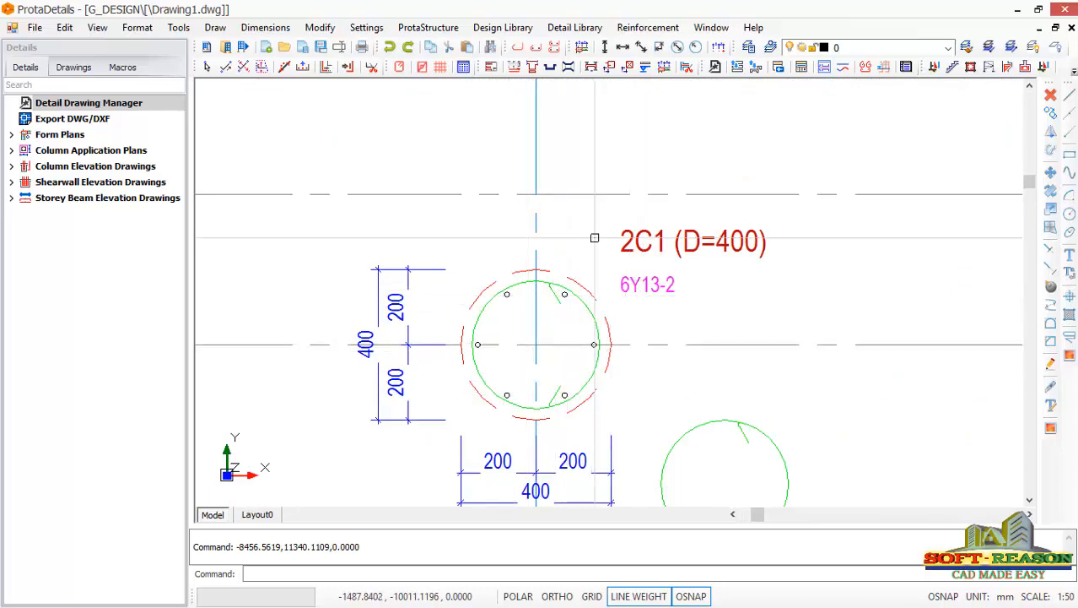
scroll(594, 238, down, 10)
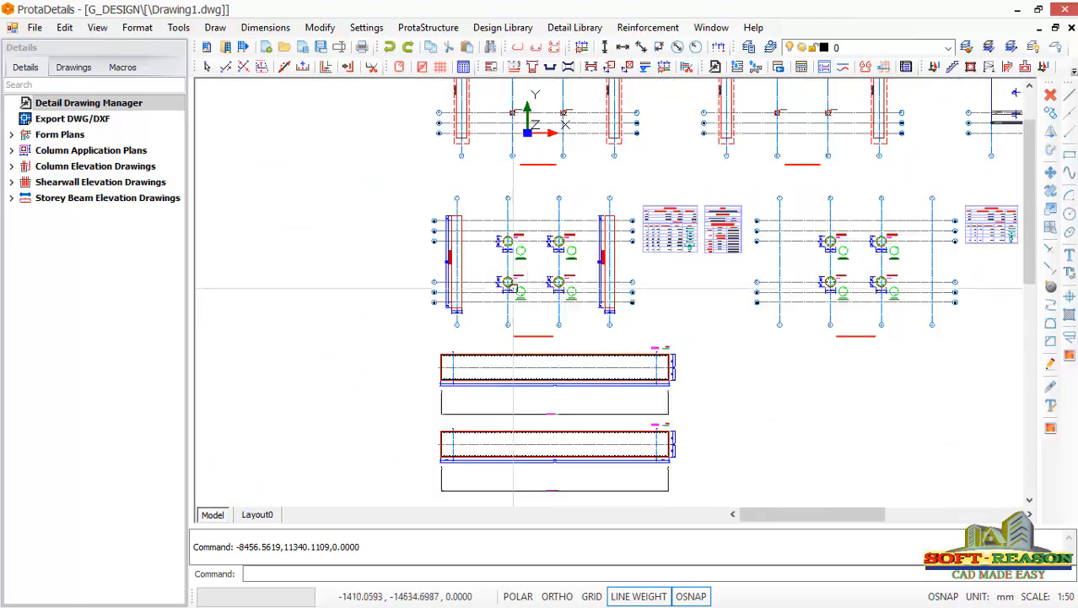
scroll(493, 379, up, 6)
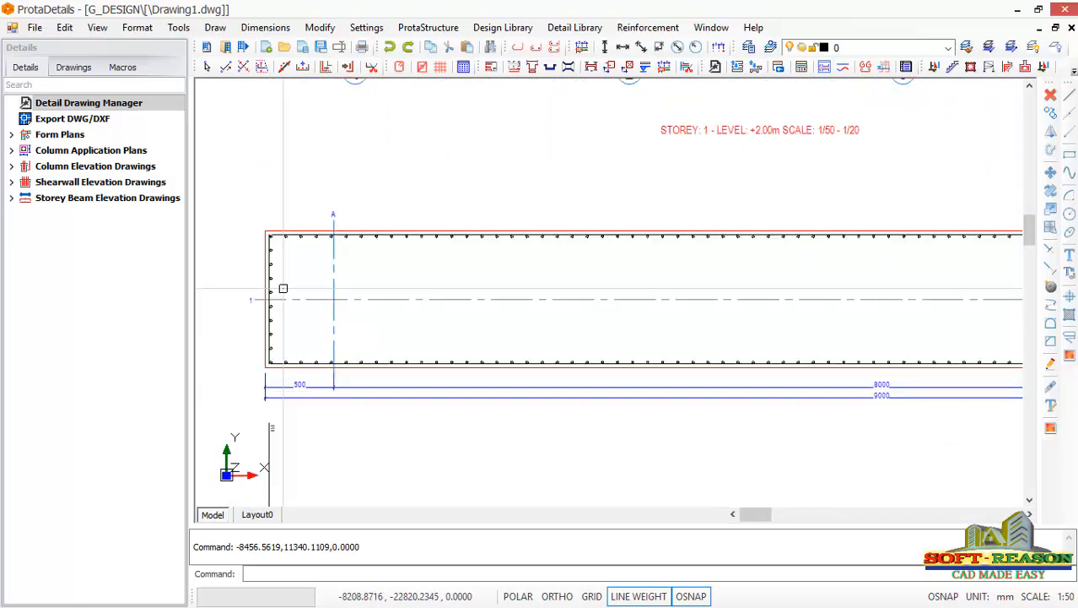
scroll(392, 299, down, 1)
scroll(720, 296, down, 2)
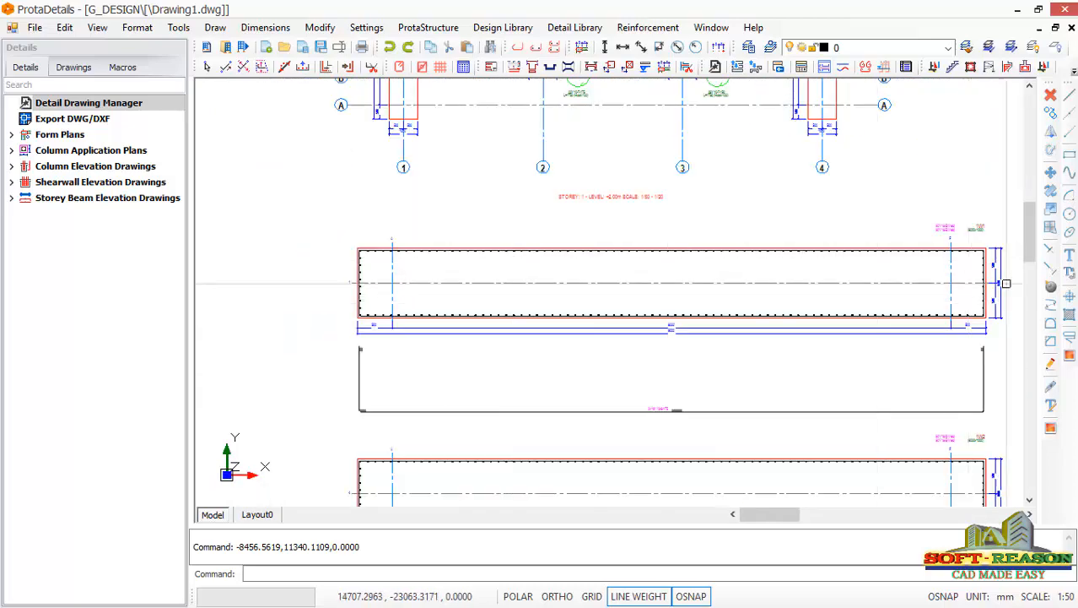
scroll(542, 303, down, 5)
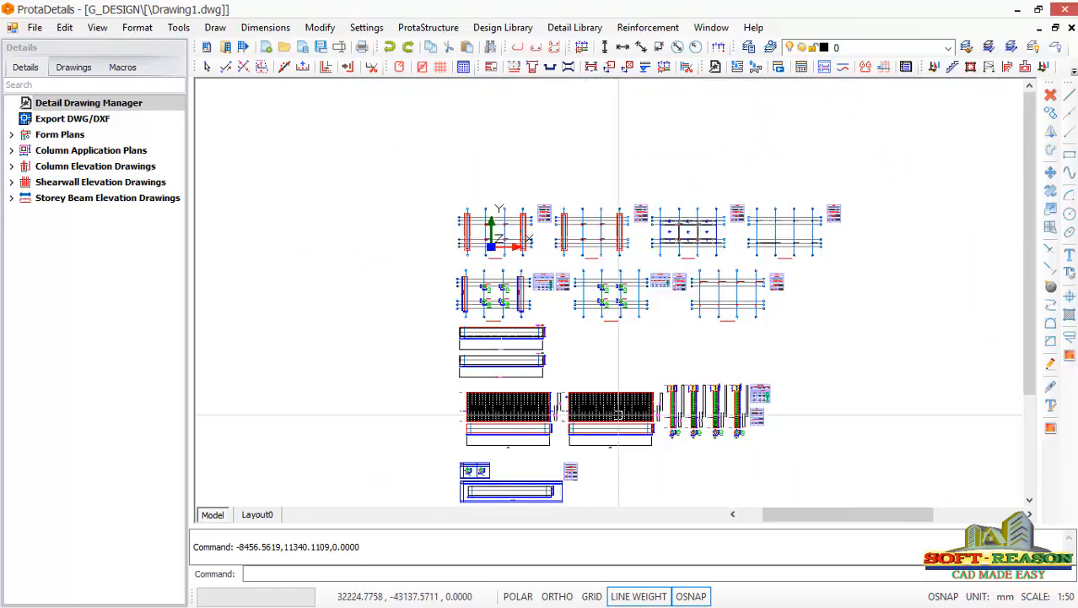
scroll(734, 401, up, 6)
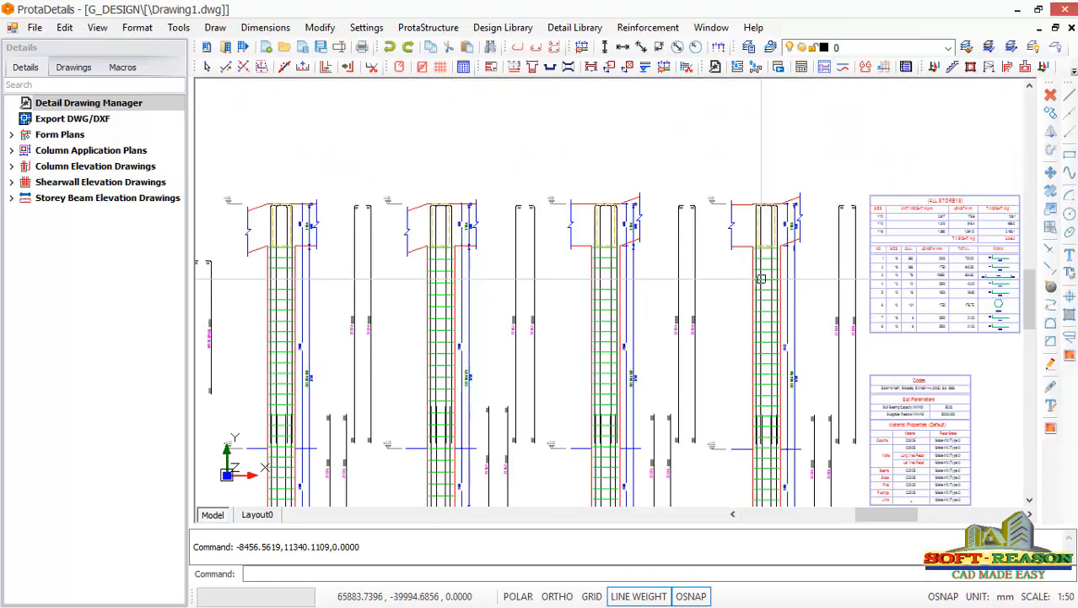
scroll(761, 279, down, 6)
scroll(607, 409, up, 1)
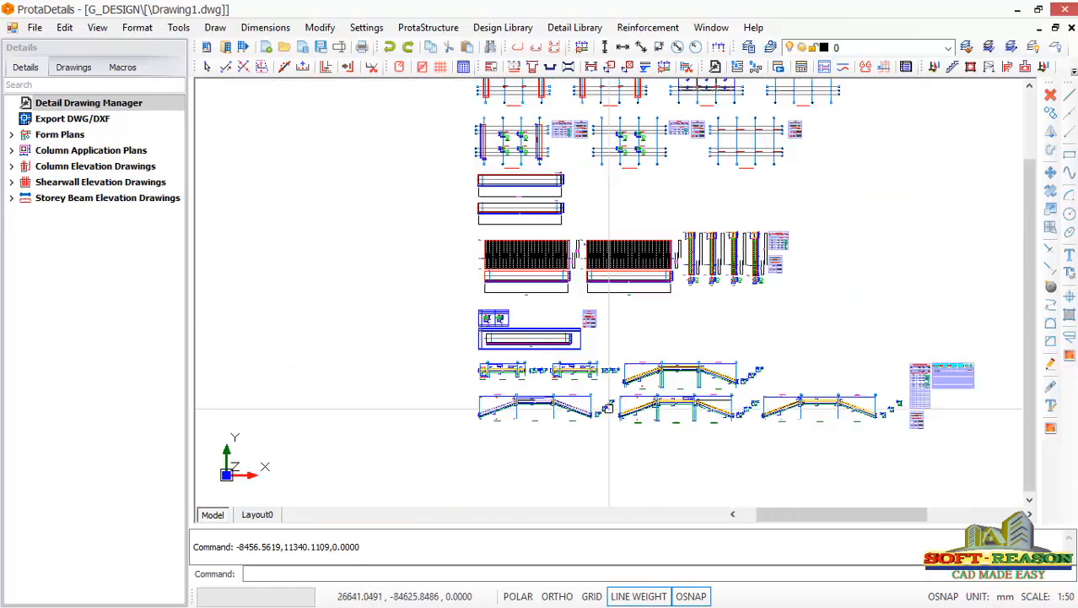
scroll(608, 409, up, 6)
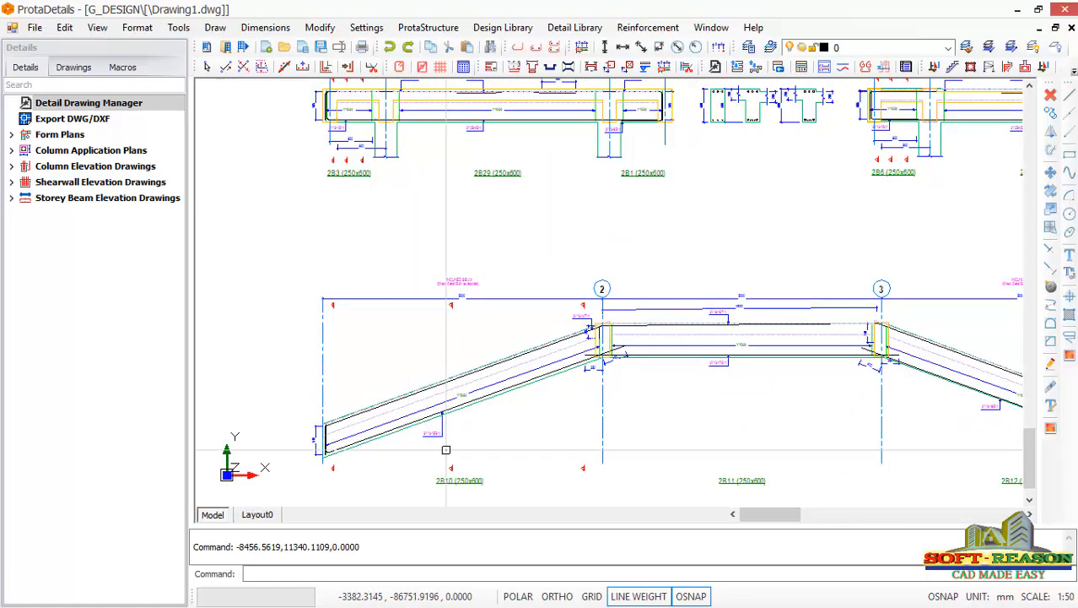
scroll(446, 450, down, 5)
scroll(589, 243, up, 2)
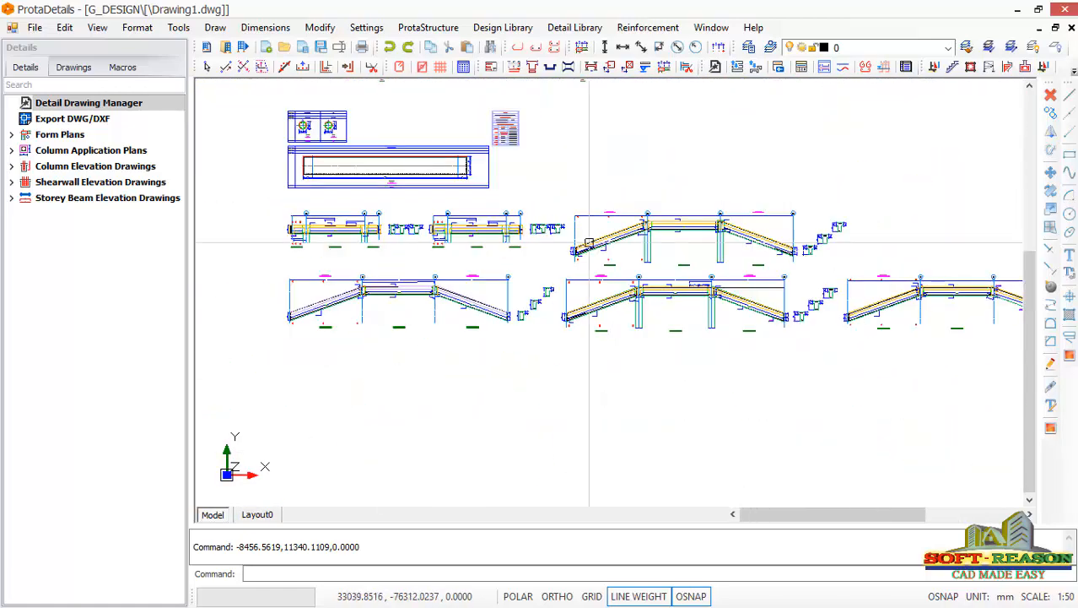
scroll(590, 243, down, 7)
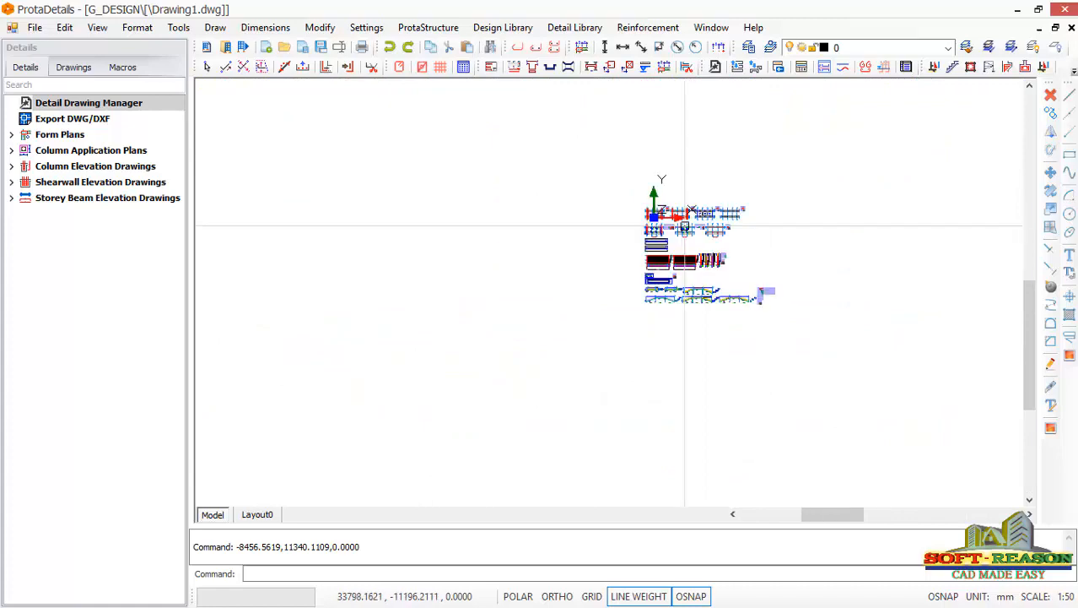
Review the form plans and column application plans of the storeys alongside their schedule tables.
scroll(684, 225, up, 8)
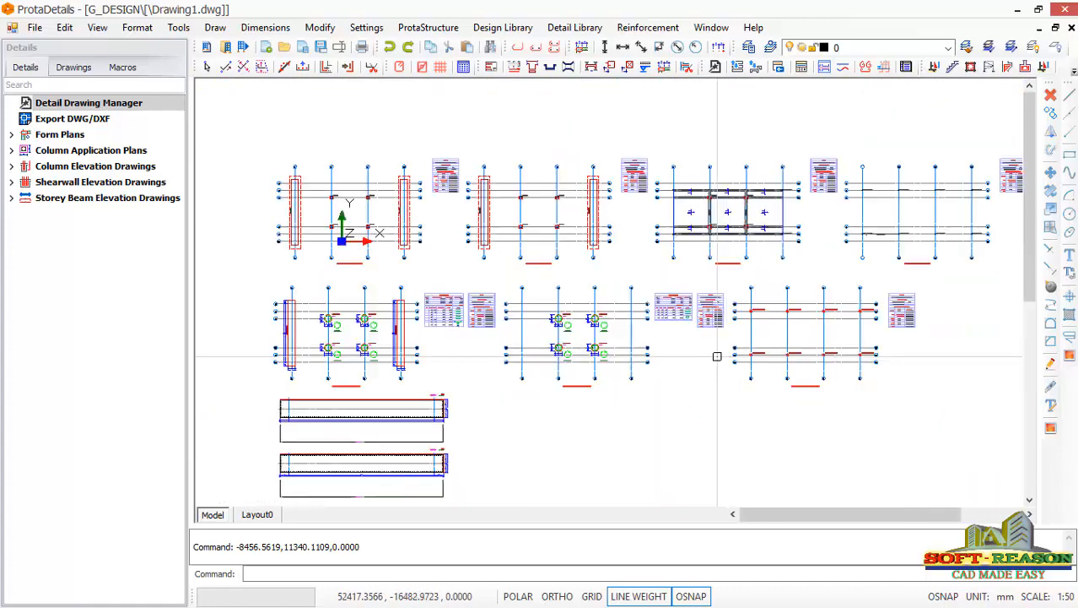
scroll(718, 357, up, 4)
scroll(793, 288, down, 1)
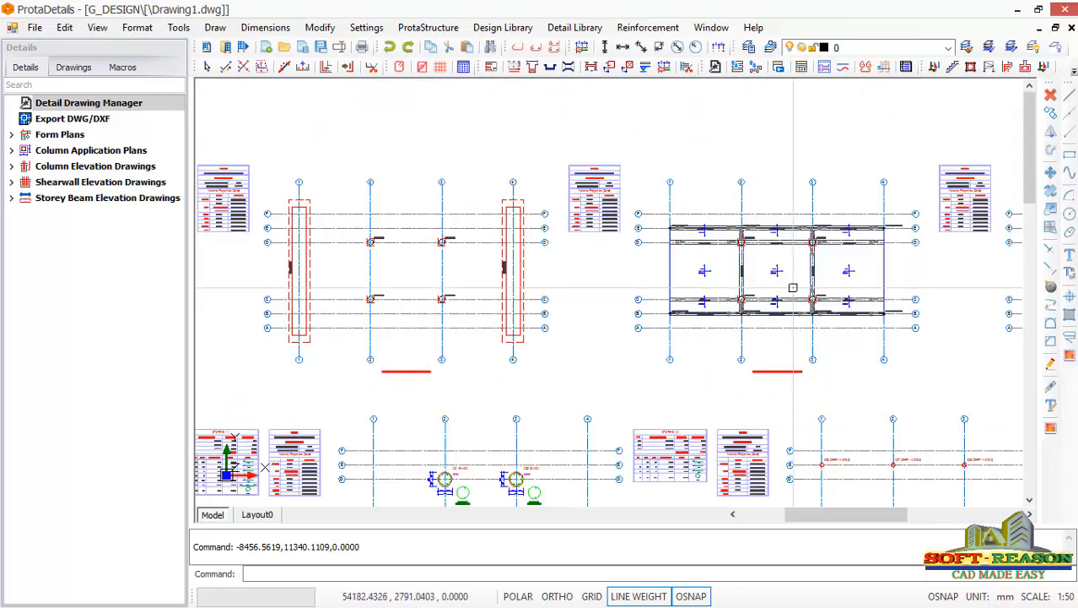
scroll(614, 319, down, 5)
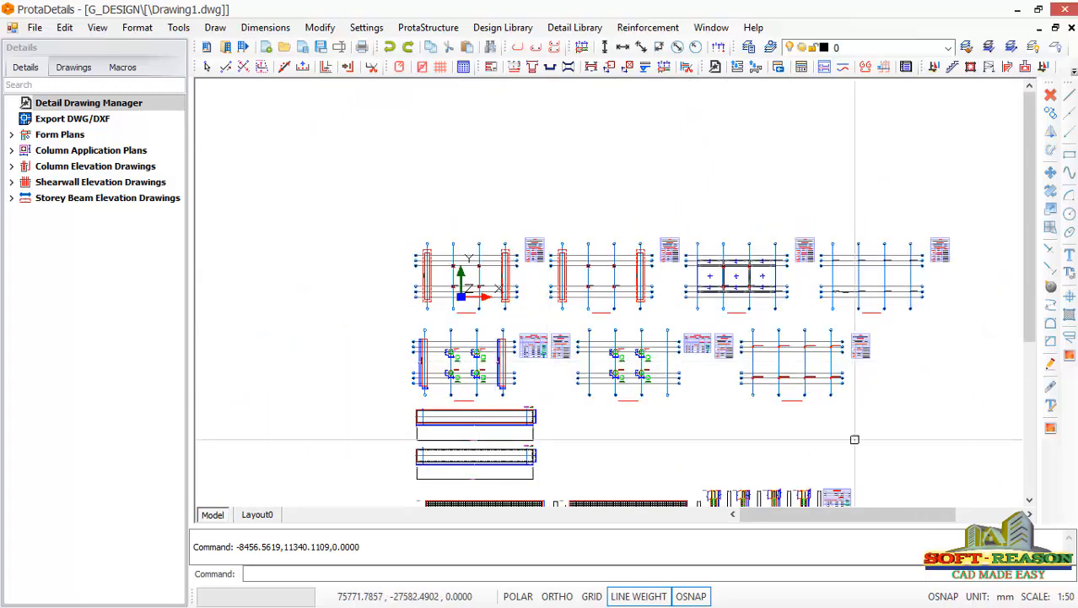
scroll(429, 283, up, 2)
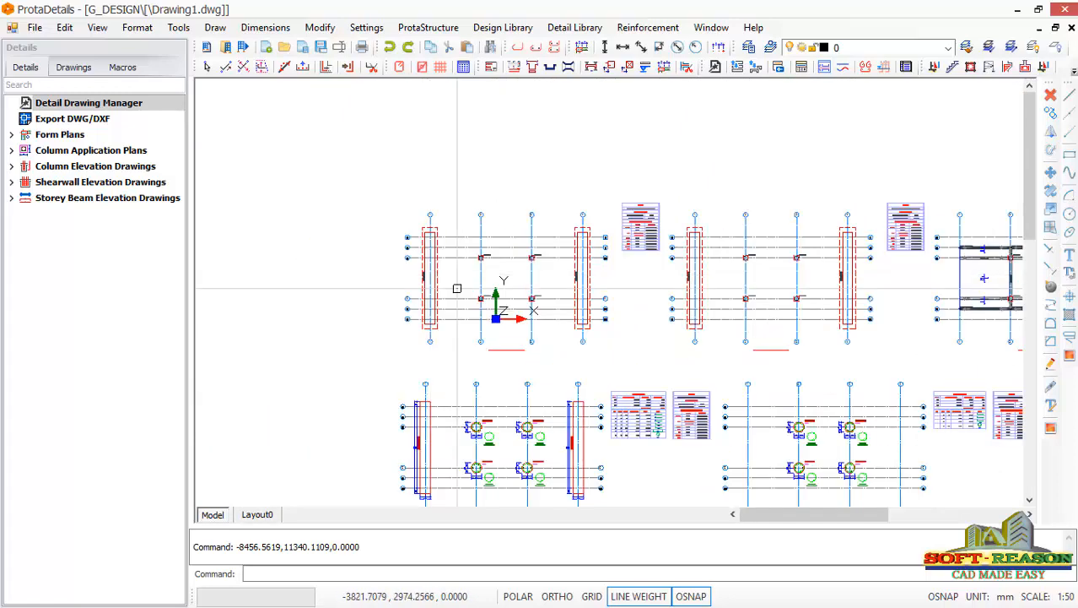
scroll(457, 288, up, 3)
scroll(431, 270, down, 2)
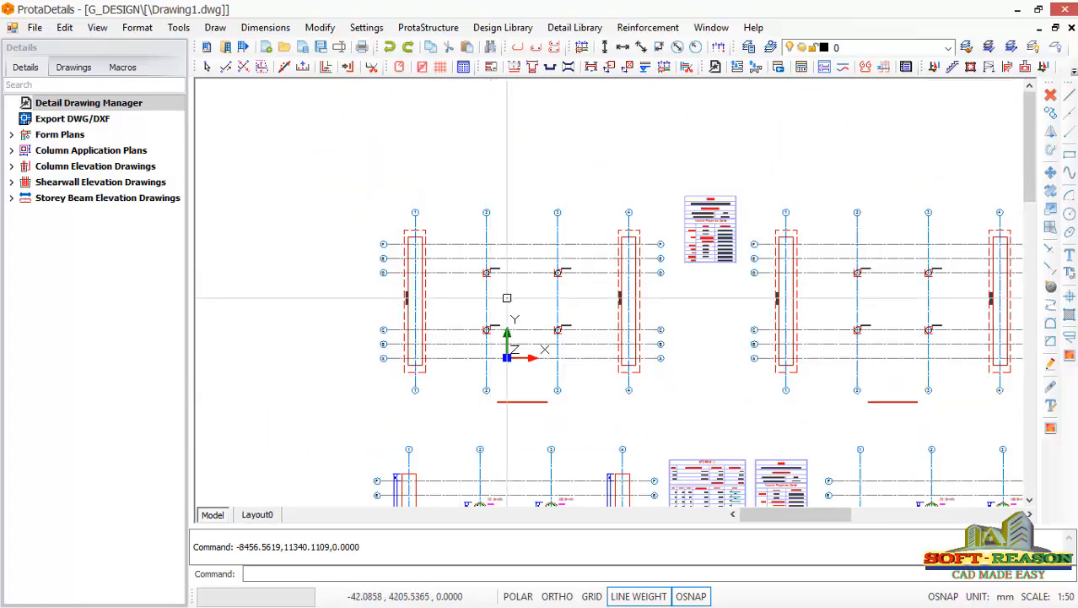
scroll(507, 297, down, 2)
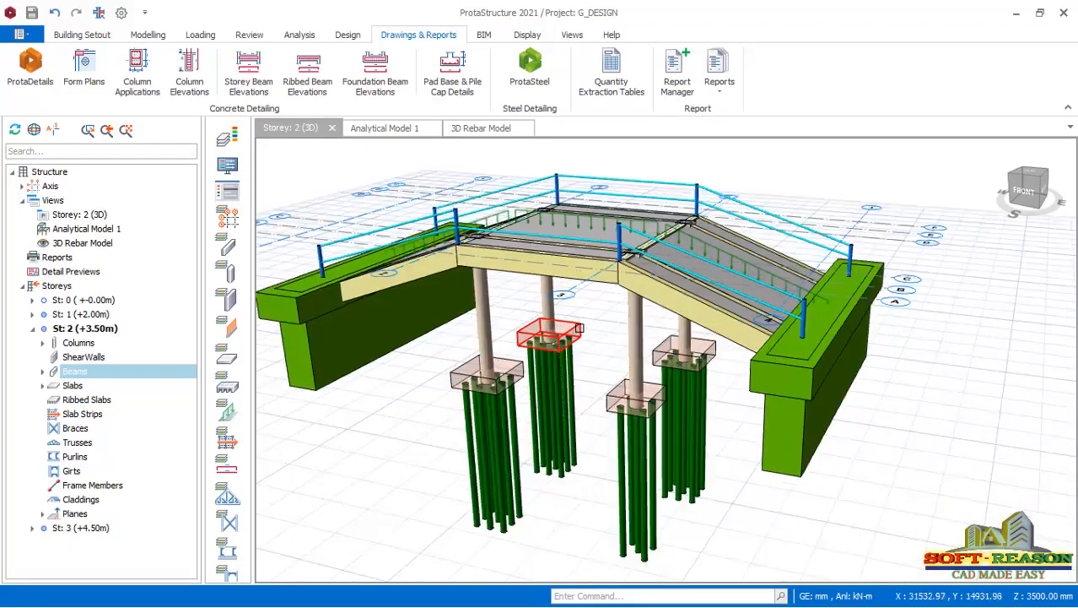
Open RC Beam Design for the storey 2 beams and update the rebars of the beams on axis 3.
scroll(600, 318, down, 1)
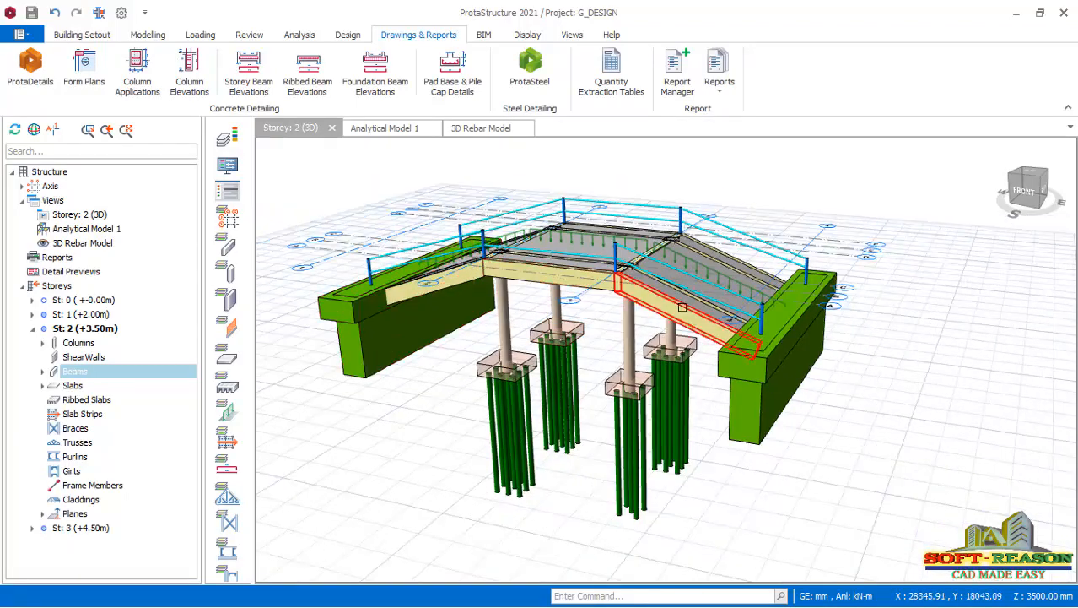
middle_drag(681, 308, 537, 299)
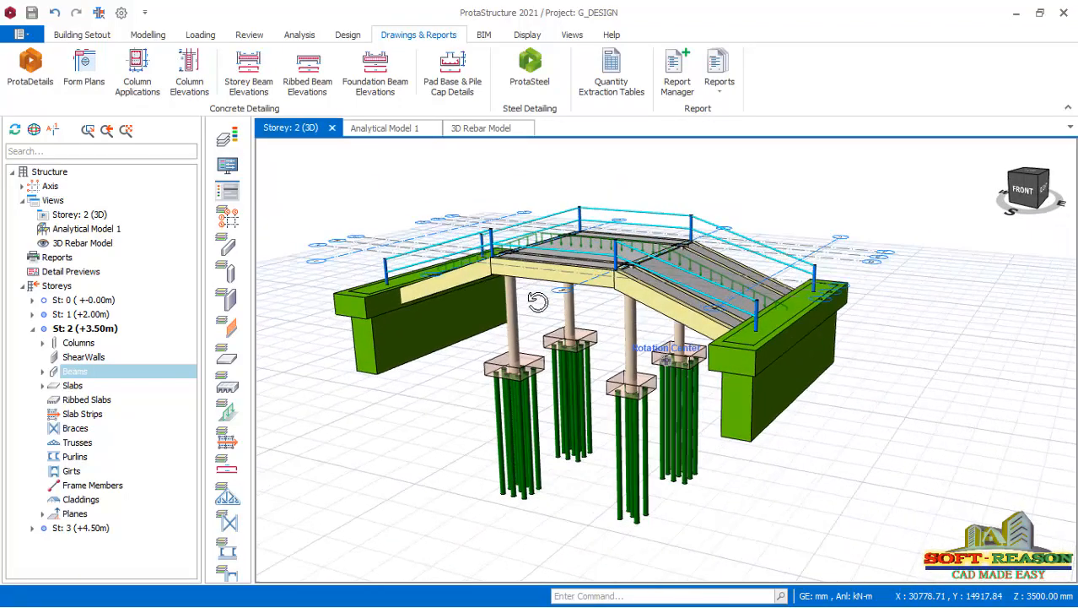
right_click(80, 377)
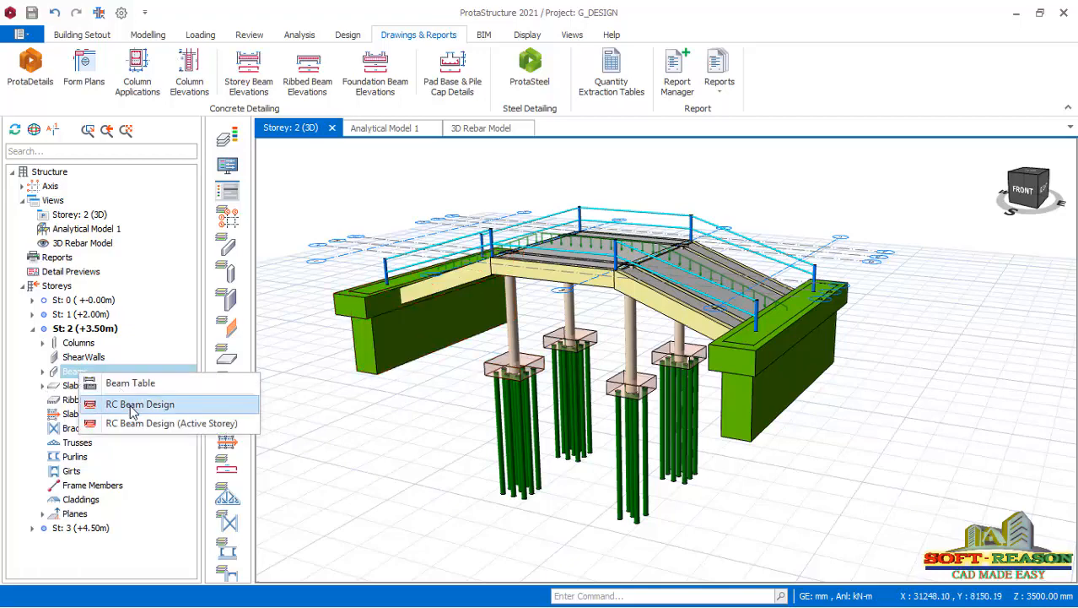
click(132, 408)
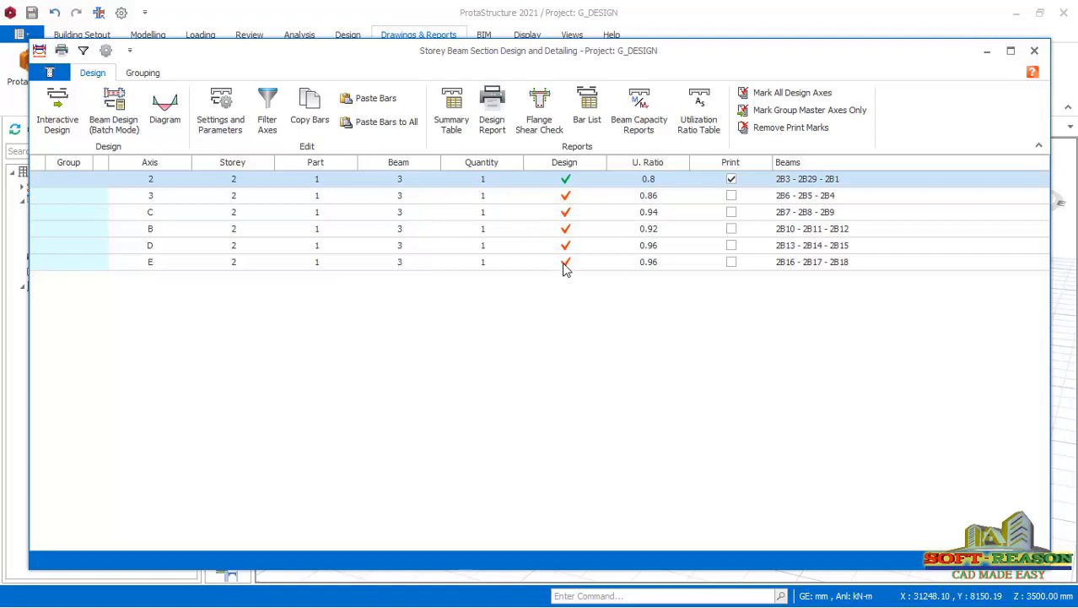
click(574, 200)
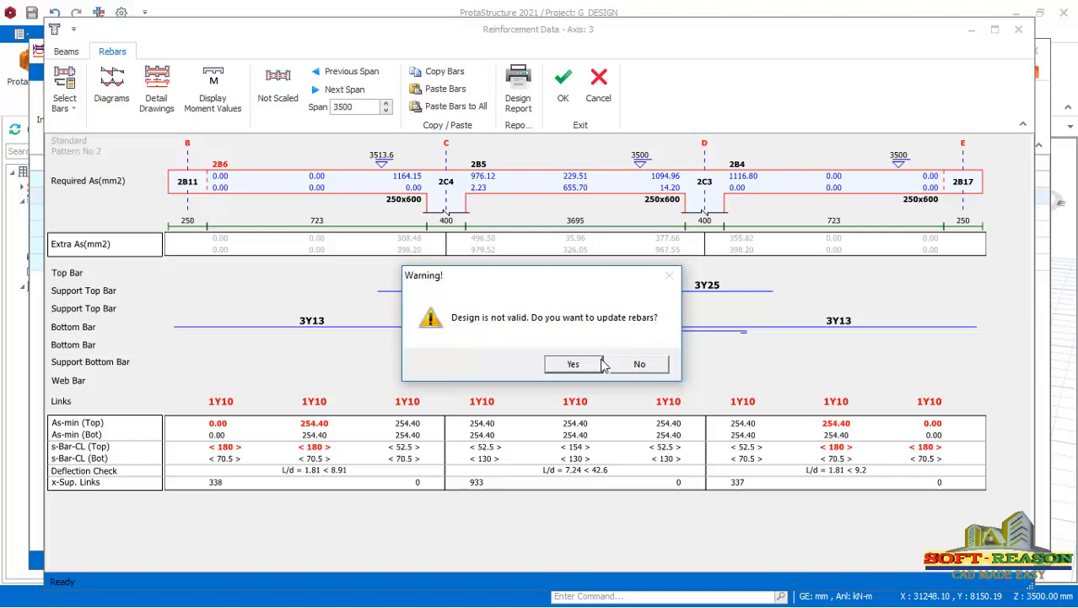
click(576, 365)
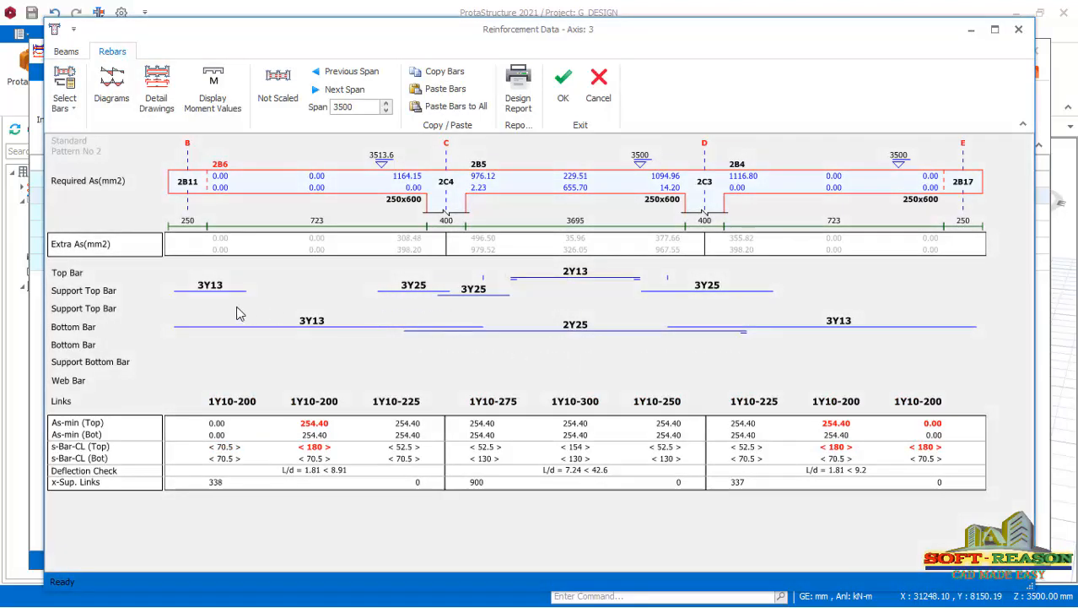
Set beam 2B6's outer support top bars and bottom bars to 3Y16 and 2B5's top bars to 2Y16, then accept and close the beam design.
click(207, 291)
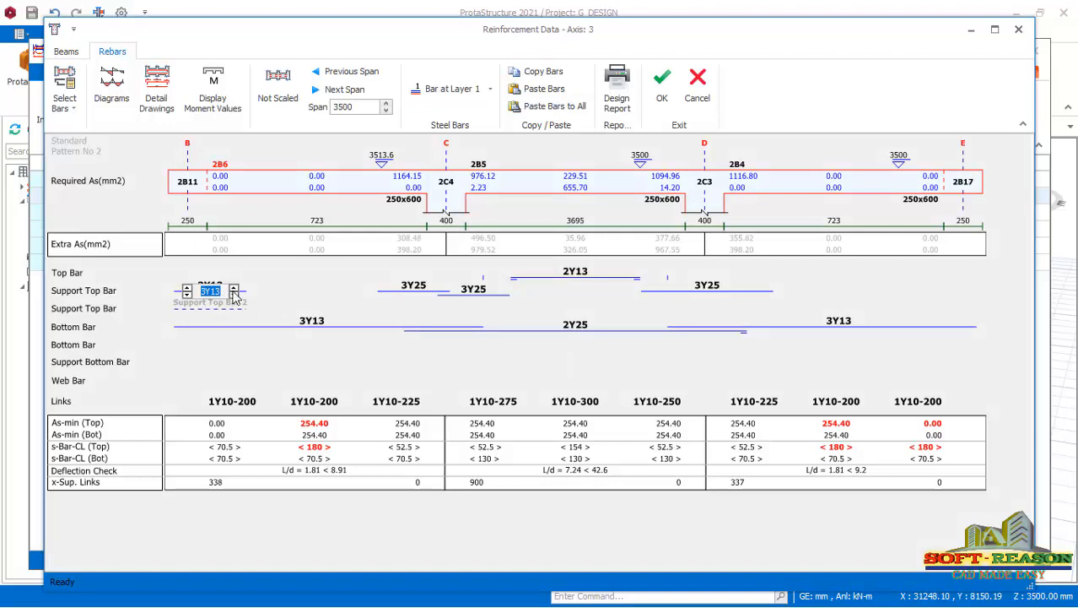
click(234, 288)
click(314, 325)
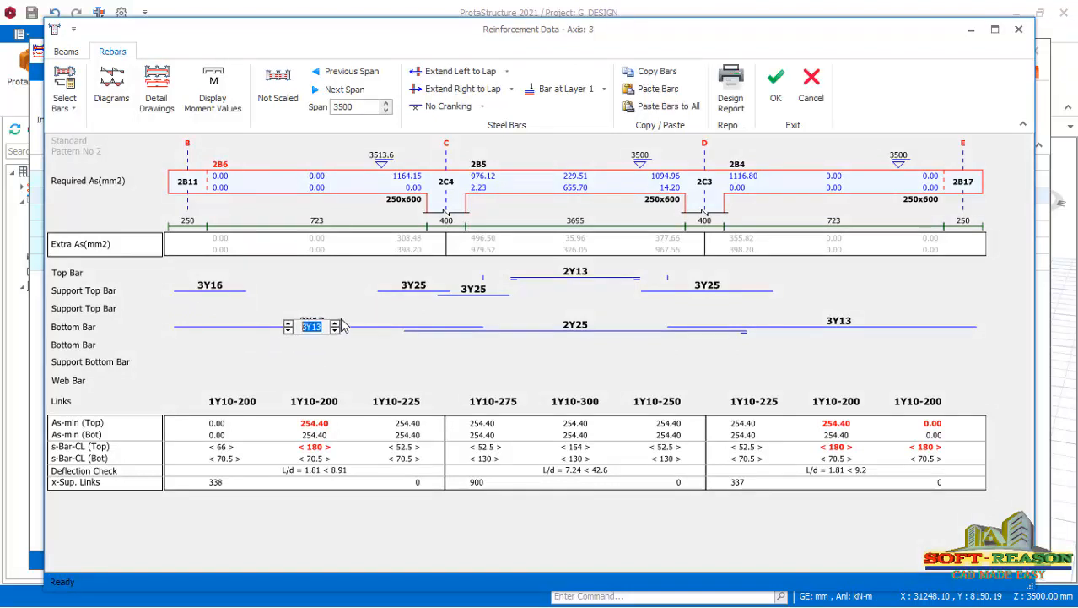
click(617, 278)
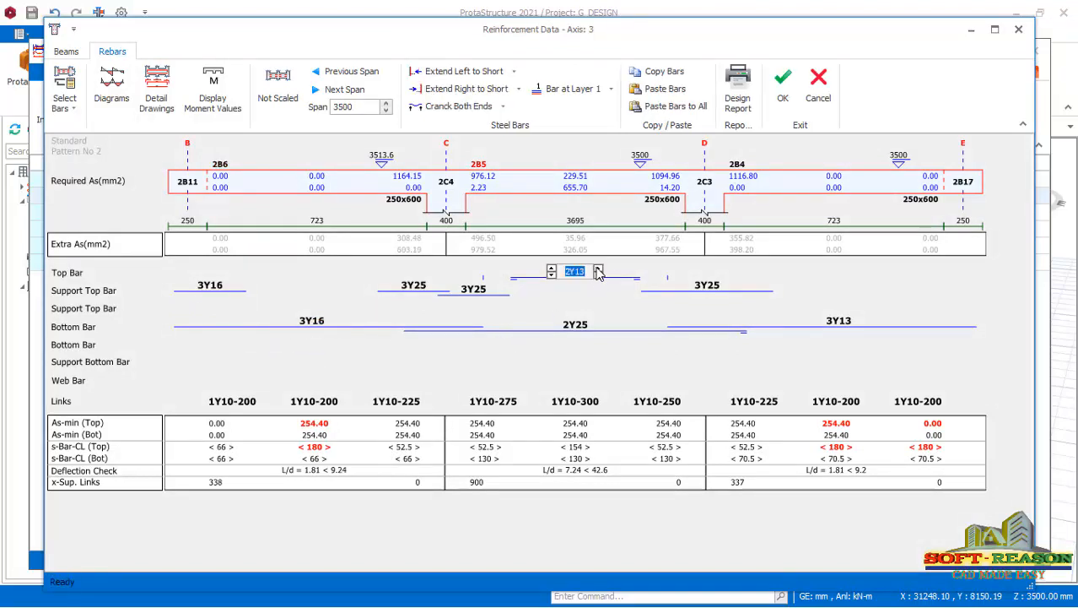
click(597, 270)
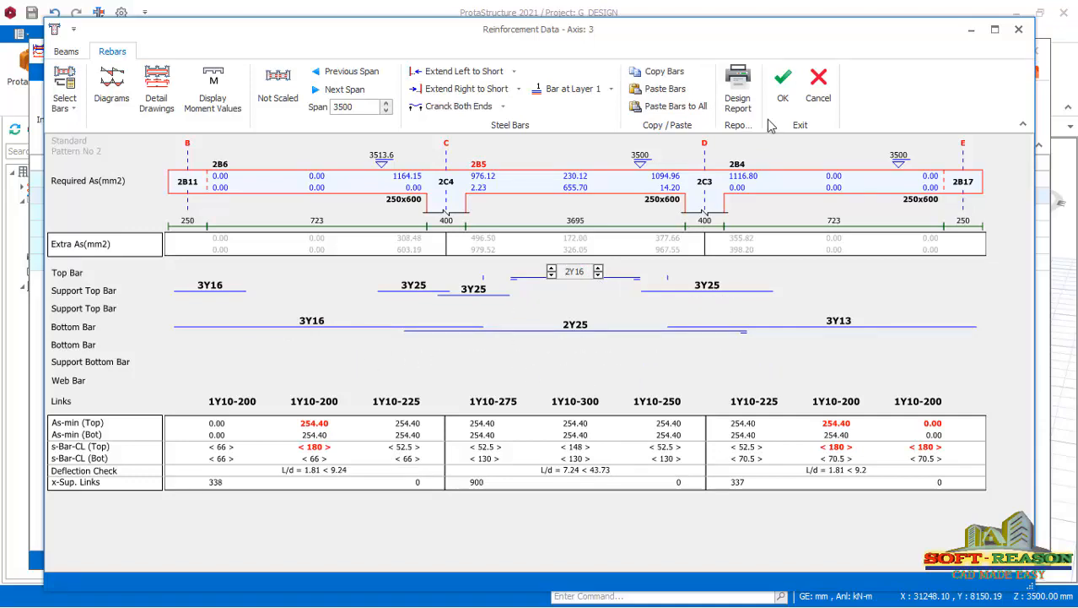
click(780, 84)
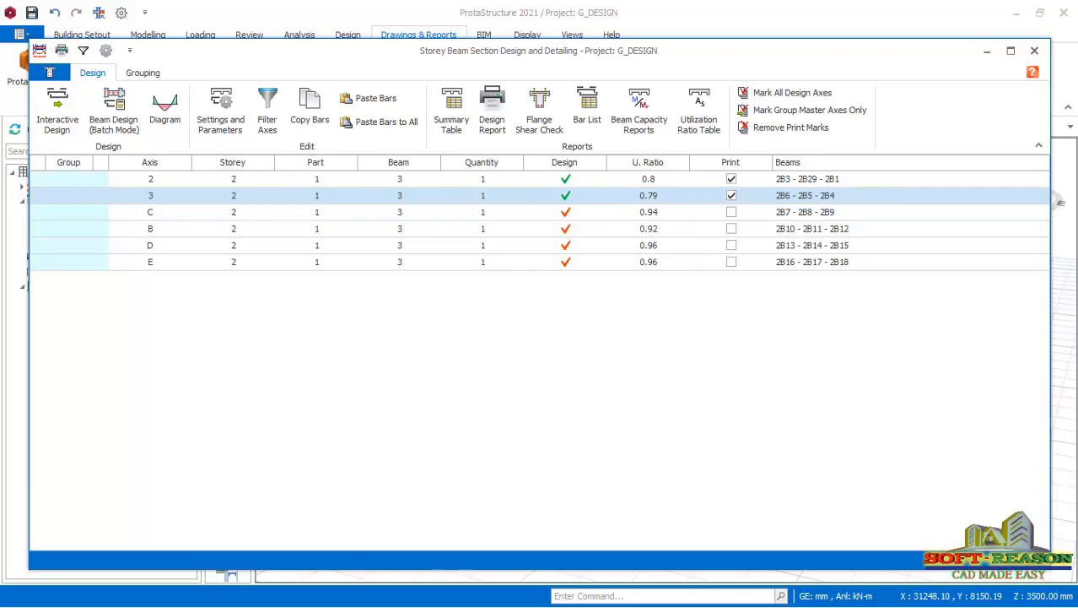
click(1035, 51)
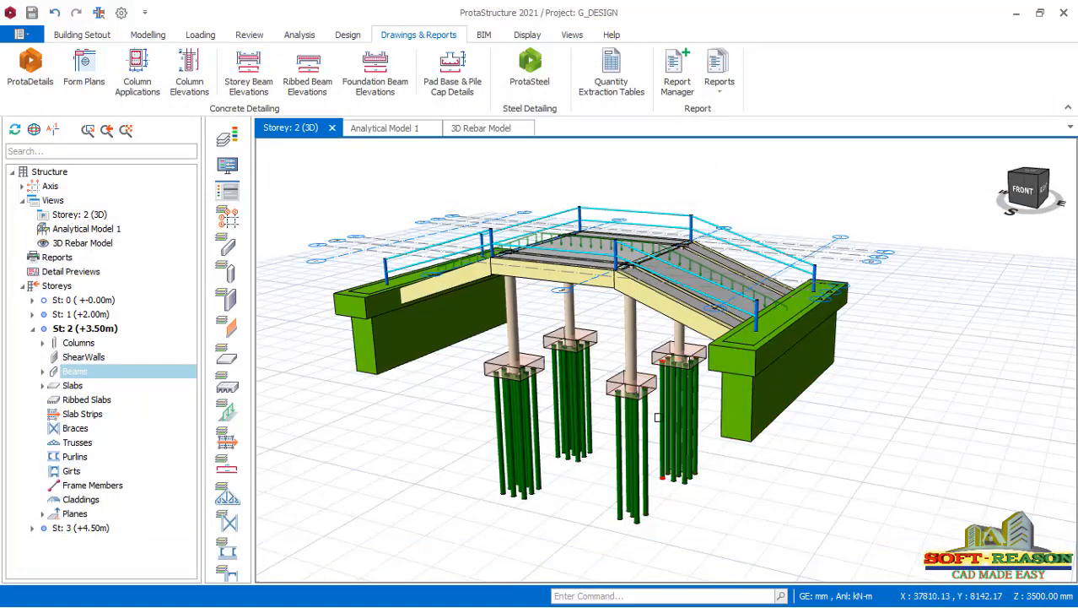
Examine the complete 3D bridge model from several angles, including the deck, columns, pile caps, piles and abutments.
scroll(663, 406, up, 2)
scroll(638, 409, up, 2)
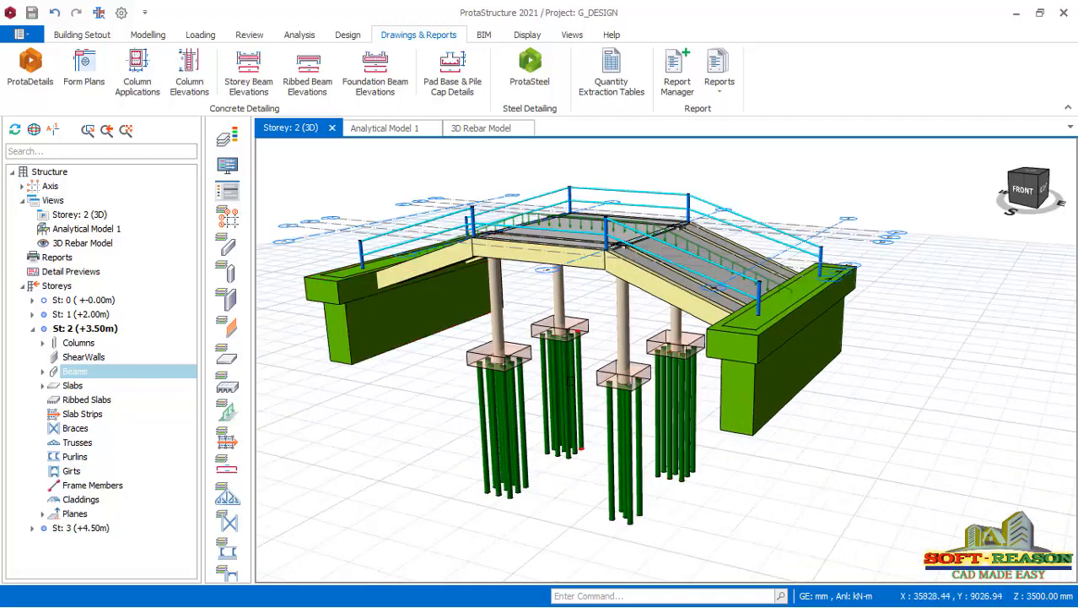
mouse_move(571, 378)
middle_down()
mouse_move(559, 369)
mouse_move(549, 377)
mouse_move(576, 381)
middle_up()
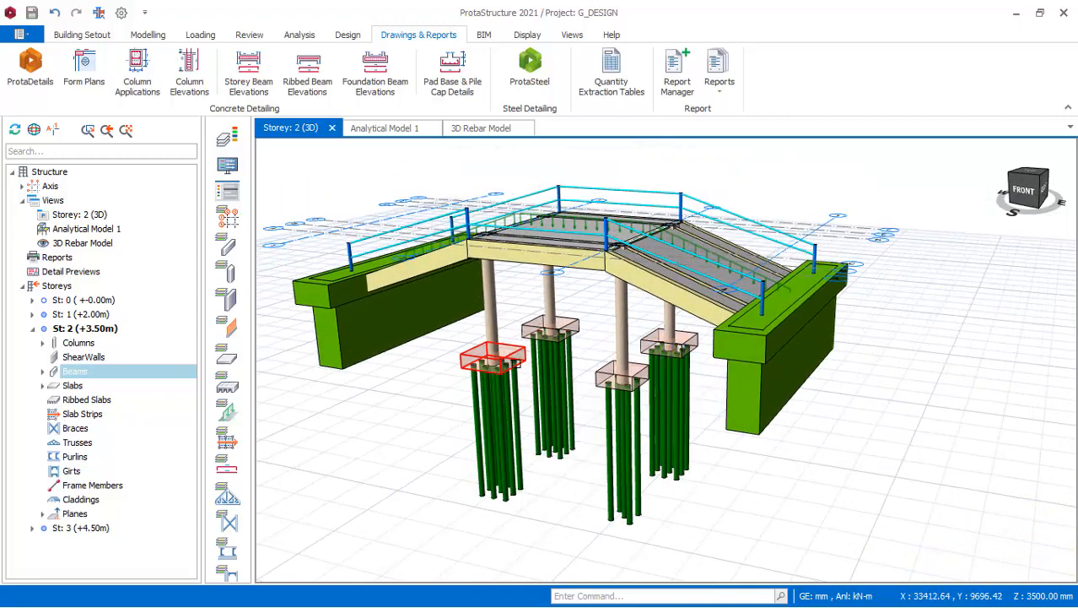
mouse_move(517, 367)
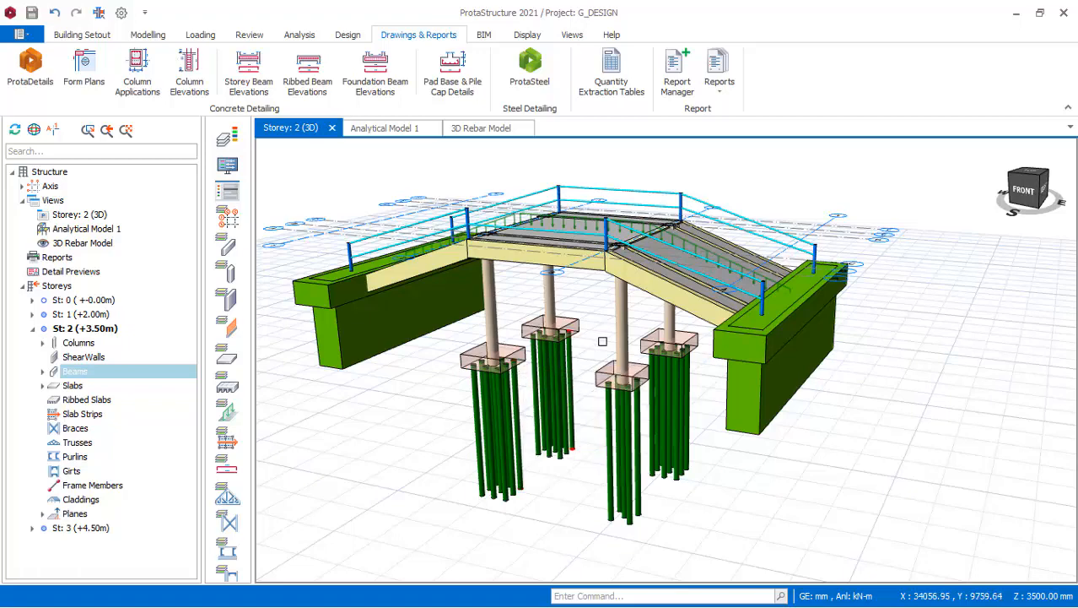
middle_drag(457, 335, 438, 350)
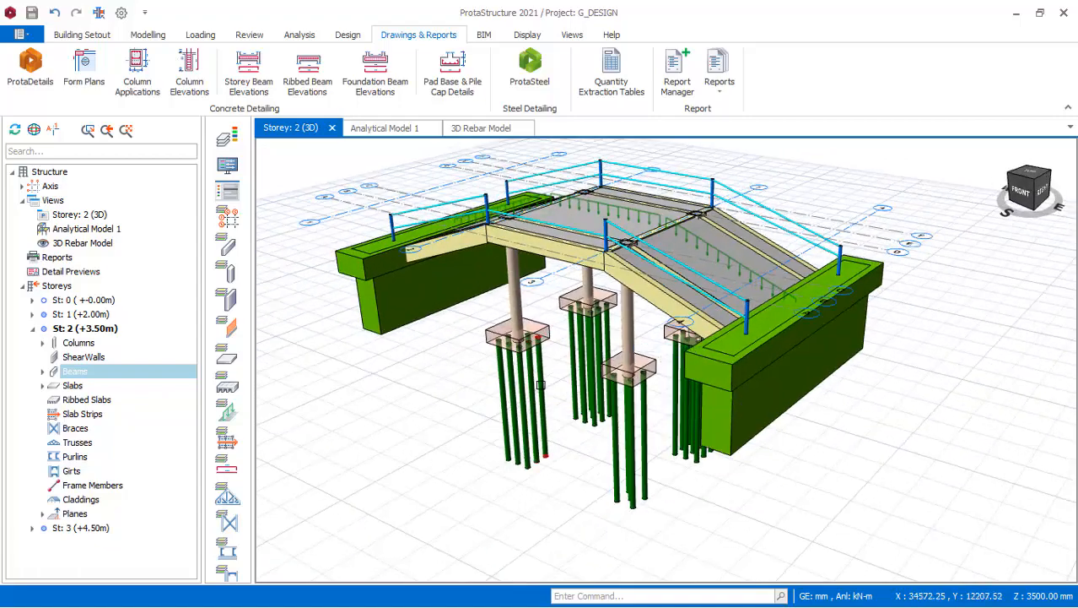
scroll(586, 395, up, 2)
scroll(583, 423, down, 2)
mouse_move(664, 422)
middle_down()
mouse_move(662, 407)
mouse_move(672, 415)
middle_up()
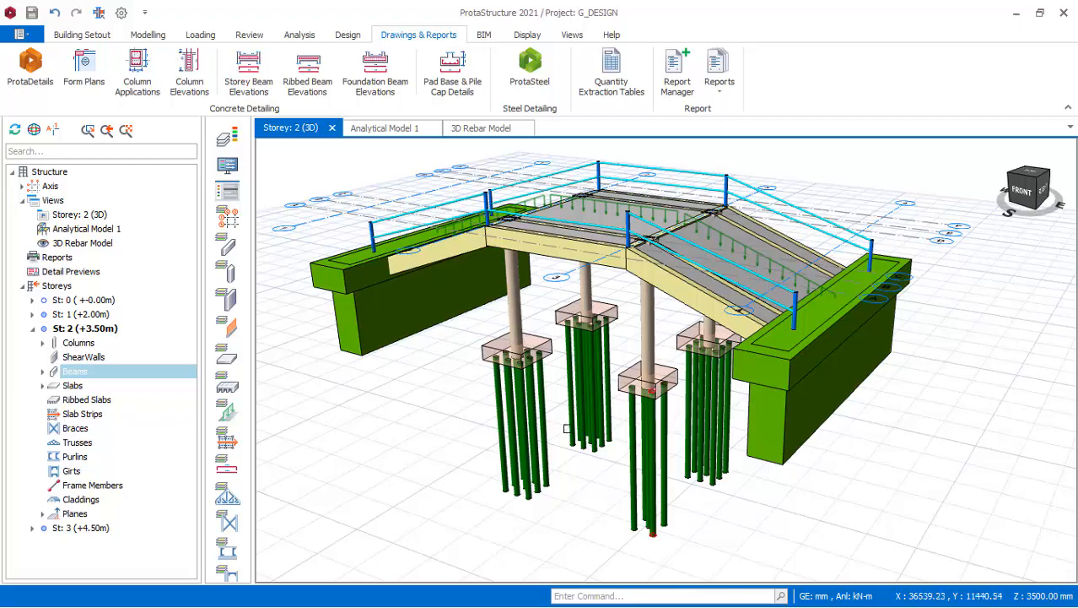
middle_drag(567, 428, 567, 384)
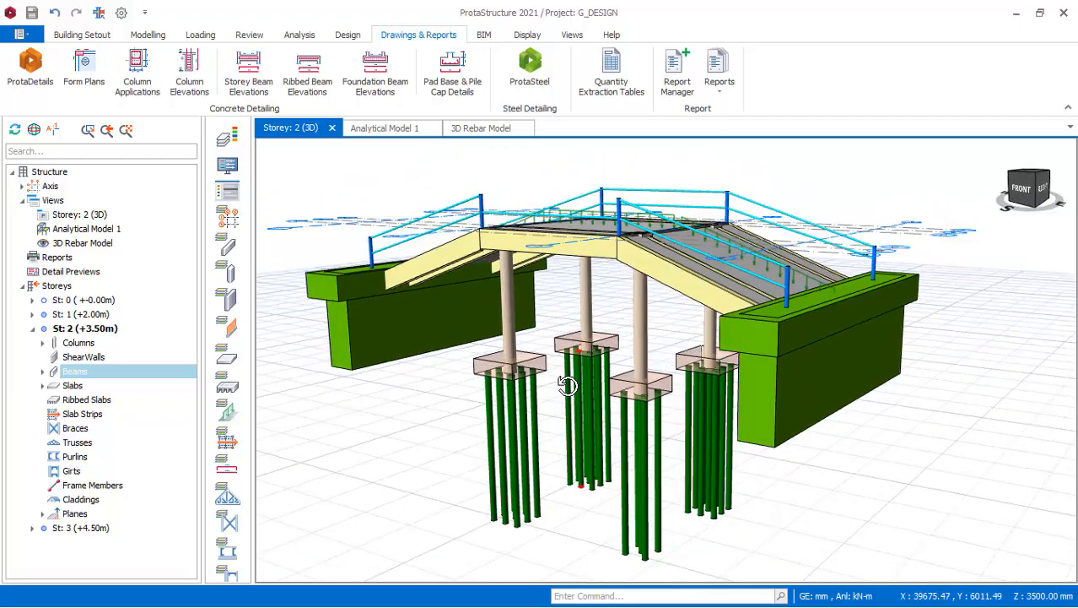
middle_drag(601, 417, 601, 428)
right_click(601, 428)
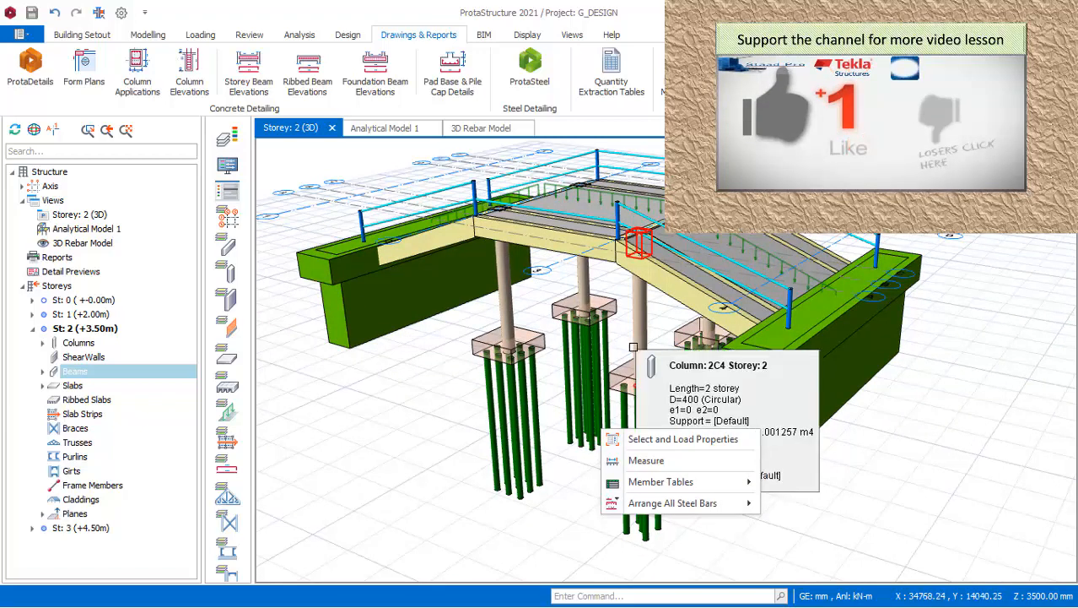
middle_drag(642, 345, 582, 339)
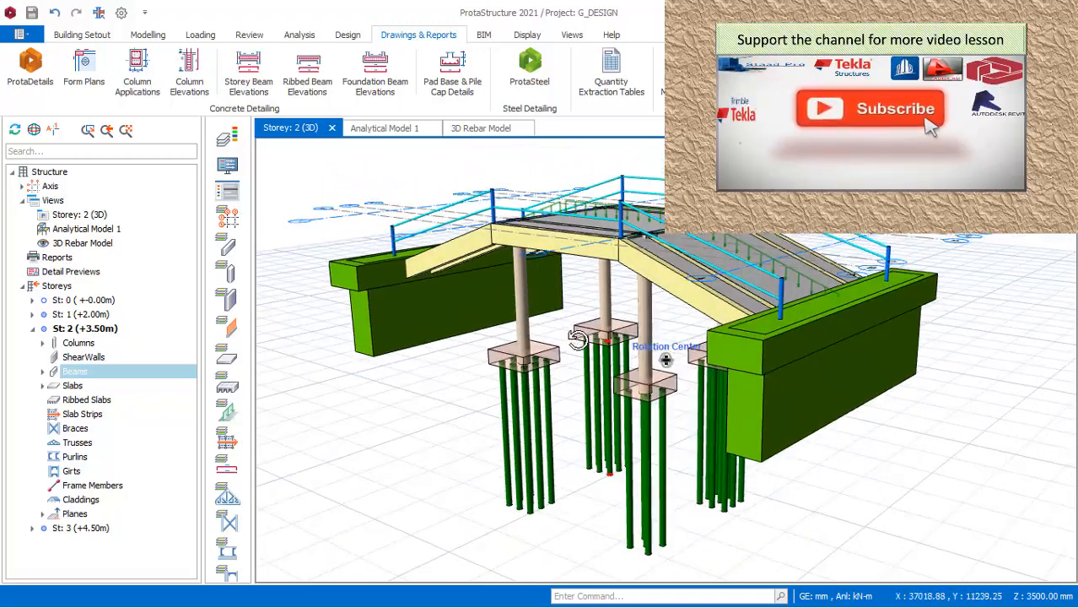